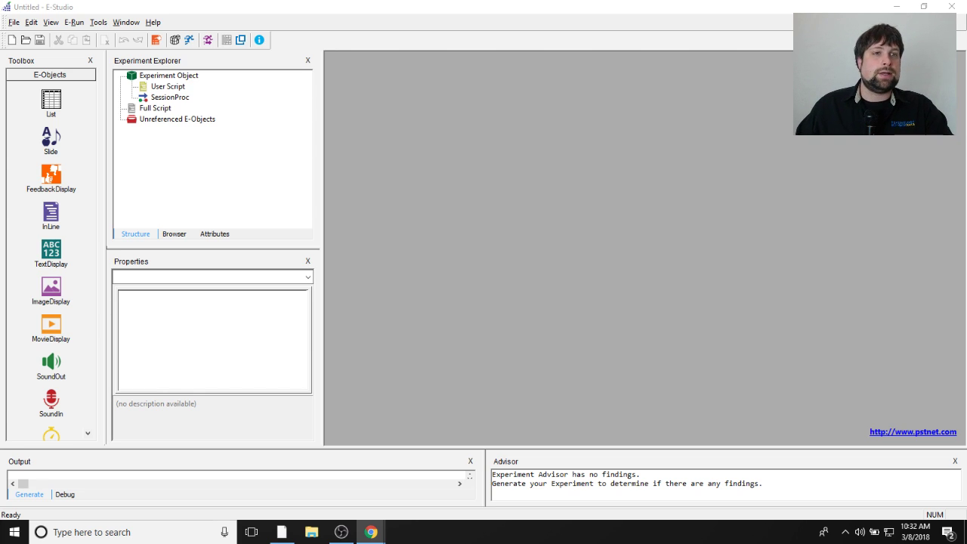
# Step: Open the Experiment Object's properties and show its list of devices
pyautogui.click(777, 314)
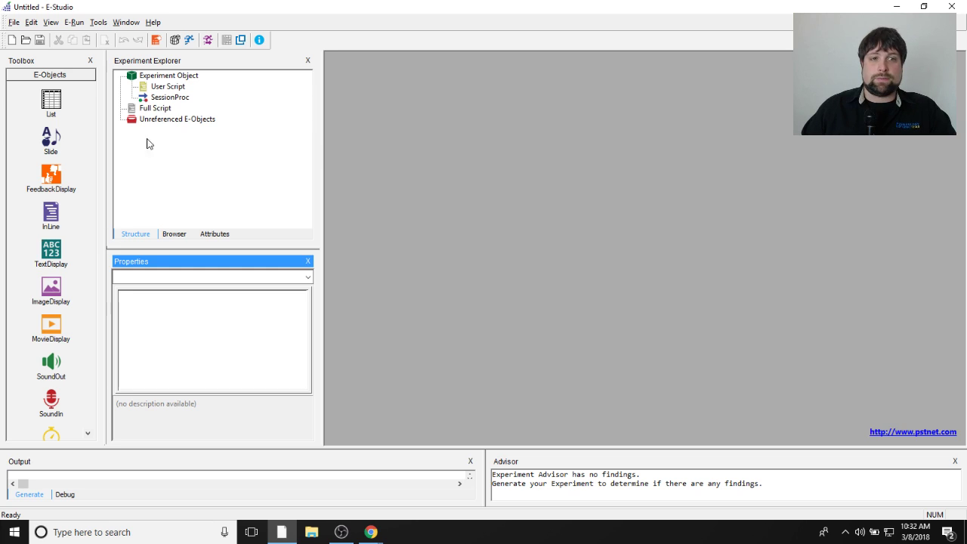
pyautogui.doubleClick(169, 77)
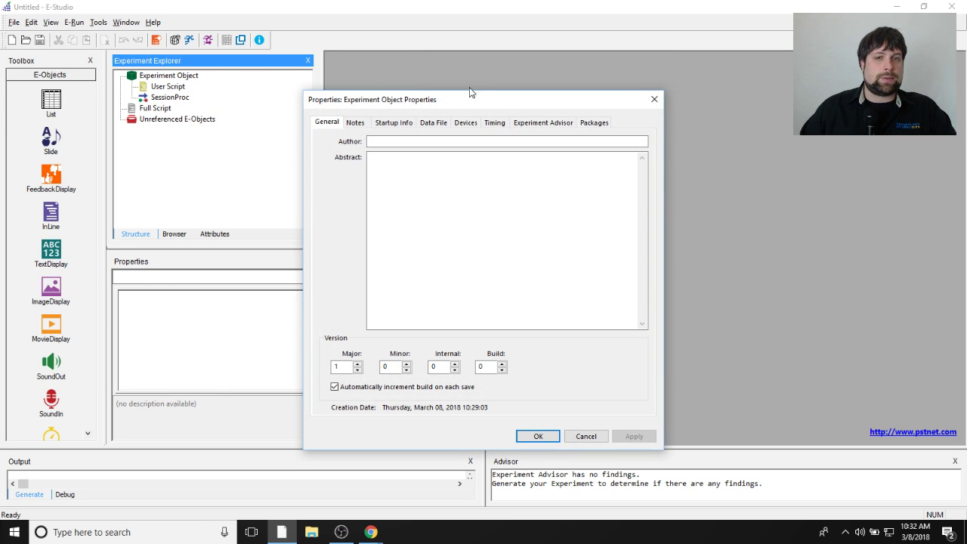
pyautogui.moveTo(476, 99); pyautogui.dragTo(503, 71)
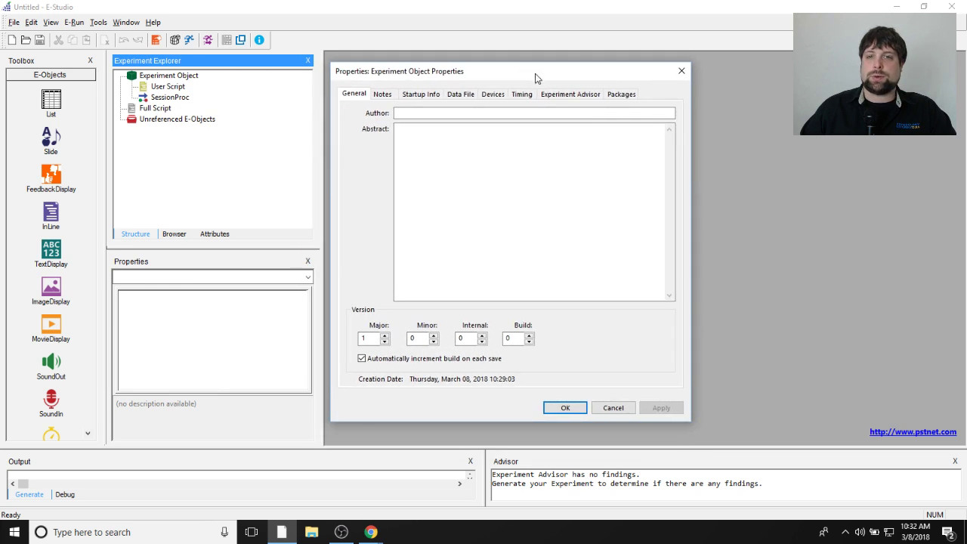
pyautogui.click(494, 96)
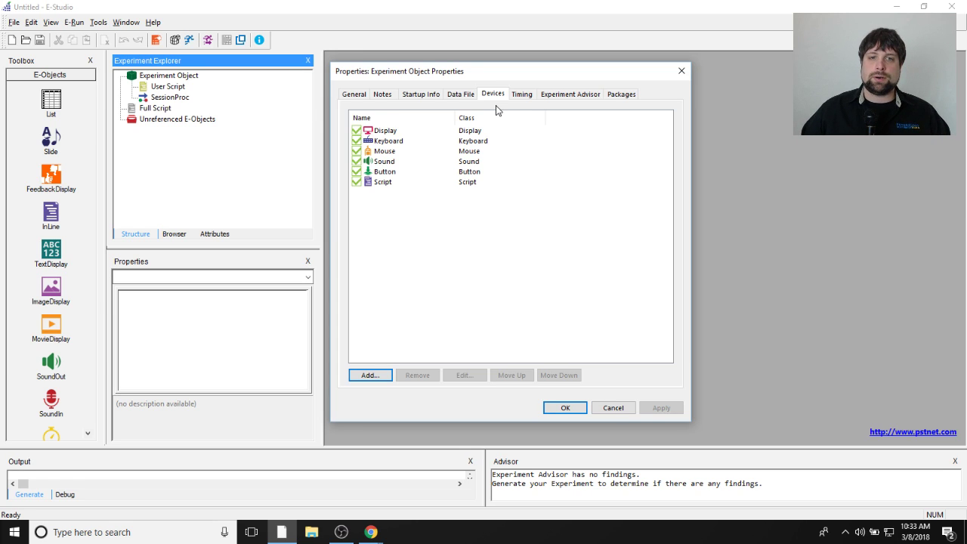
# Step: Review the experiment's default devices one by one, from Display, Keyboard and Mouse to Sound, Button and Script
pyautogui.click(395, 132)
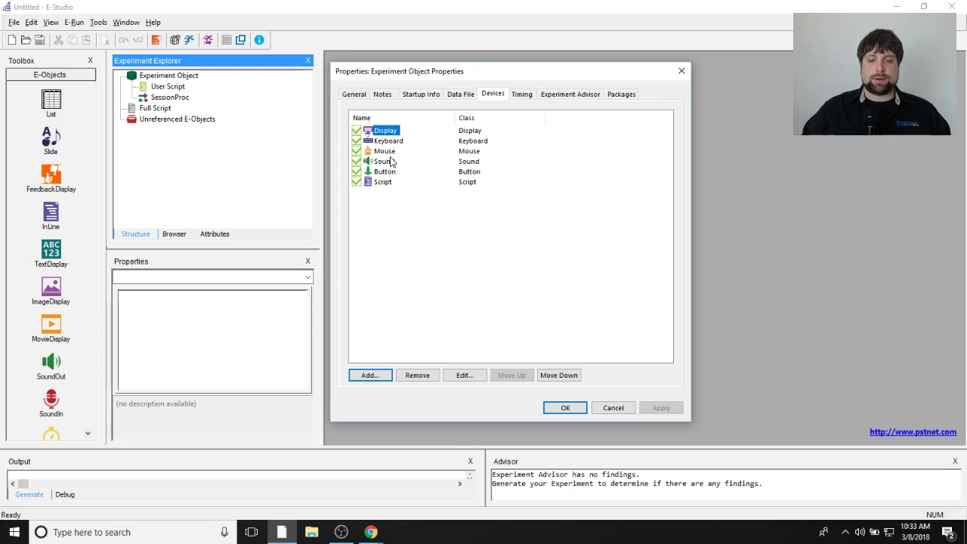
pyautogui.press('Down')
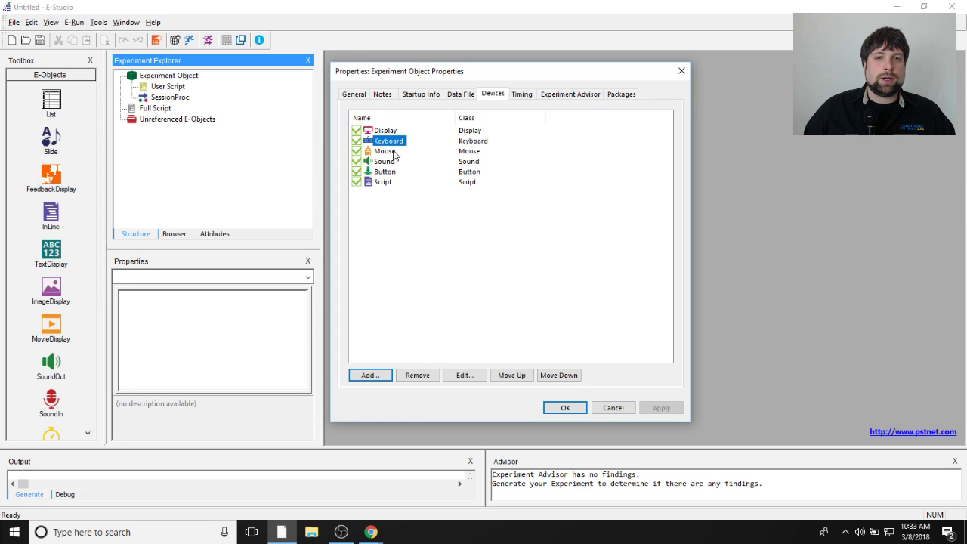
pyautogui.click(390, 152)
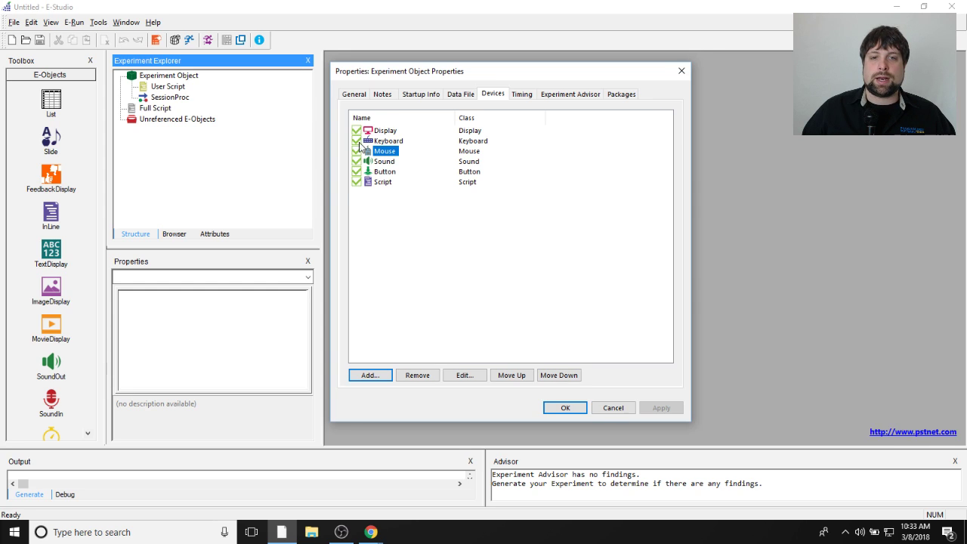
pyautogui.click(385, 162)
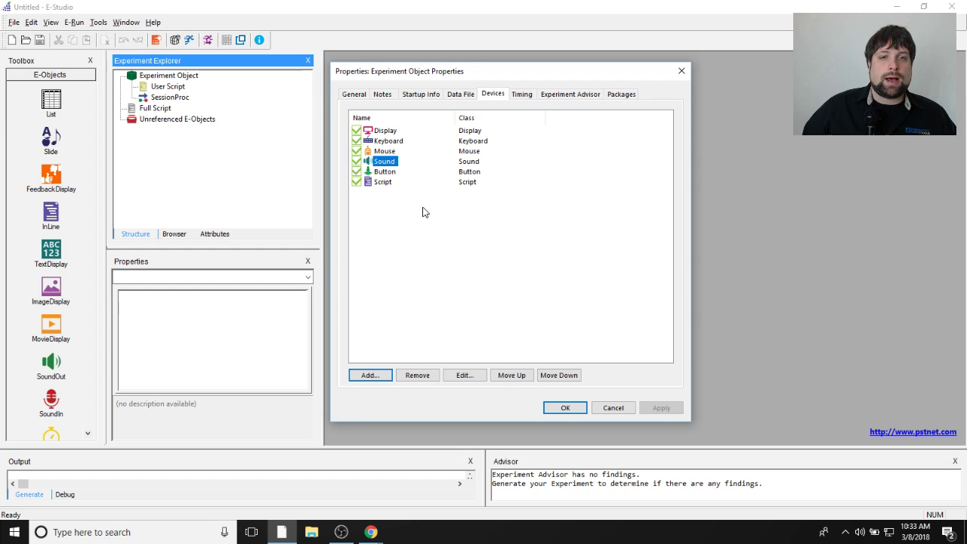
pyautogui.click(385, 172)
pyautogui.click(384, 182)
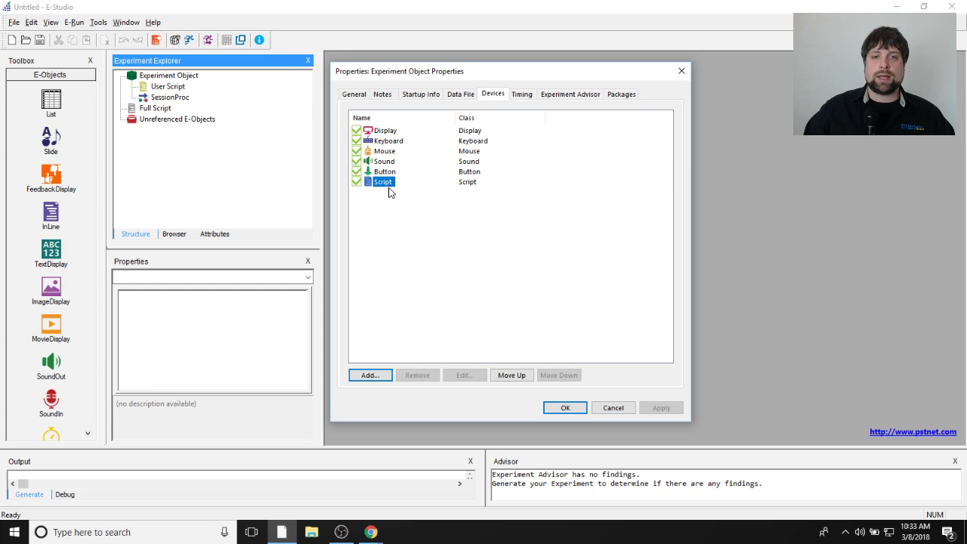
pyautogui.click(389, 181)
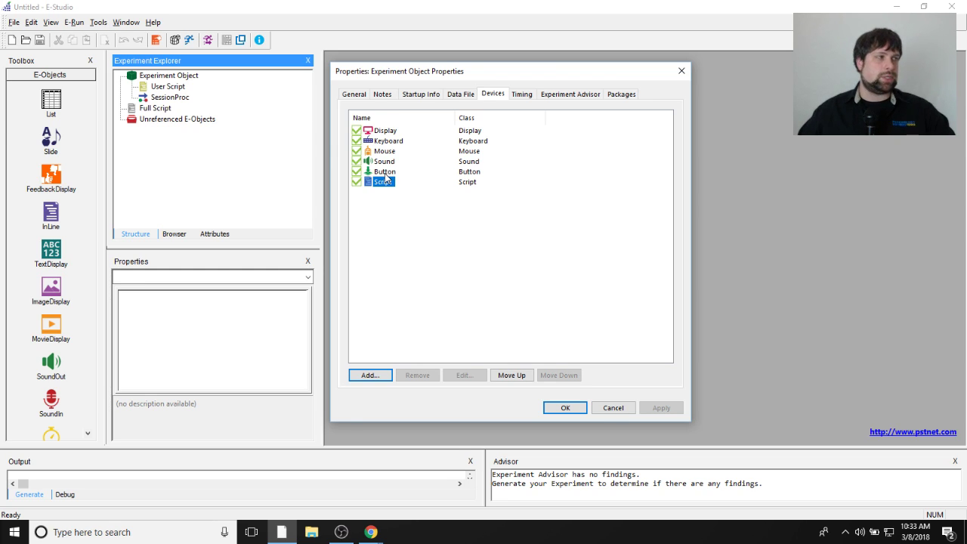
pyautogui.click(422, 207)
pyautogui.click(385, 162)
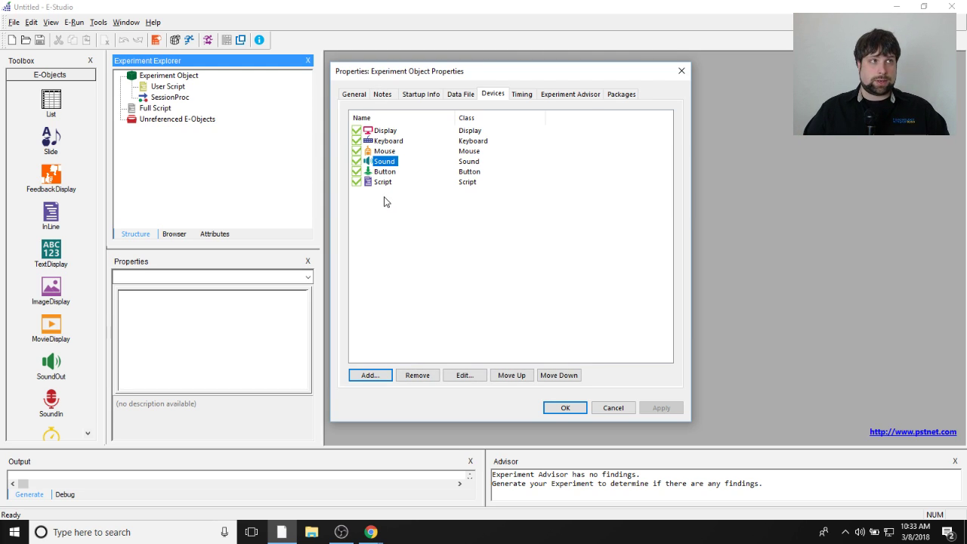
# Step: Add a Chronos device to the experiment's device list
pyautogui.click(370, 375)
pyautogui.click(461, 174)
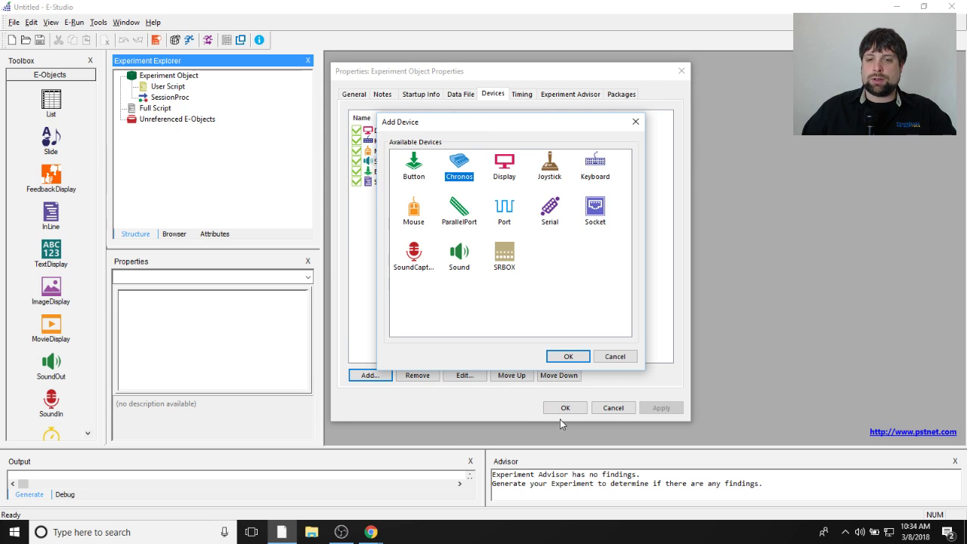
pyautogui.click(567, 356)
pyautogui.click(384, 195)
pyautogui.click(389, 279)
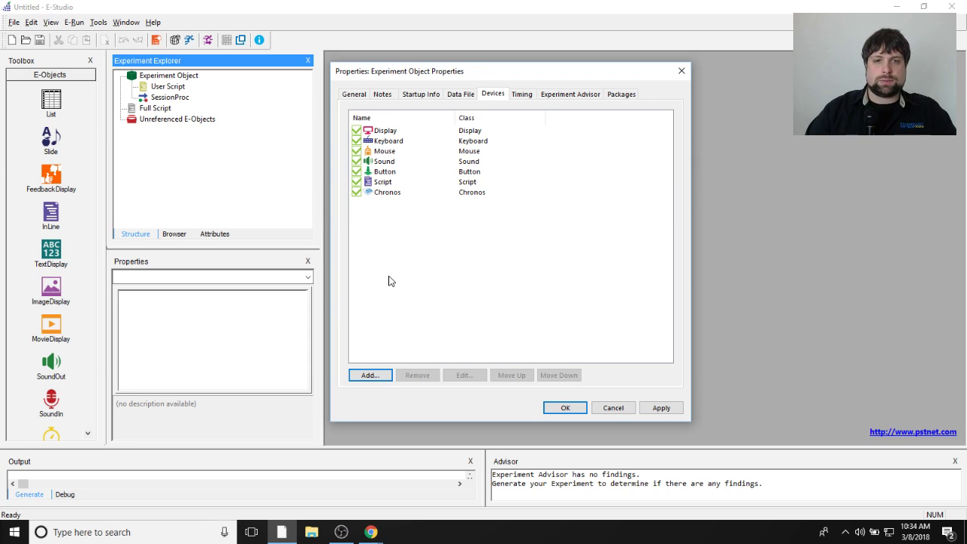
# Step: Set the Sound device's API to Chronos
pyautogui.click(387, 161)
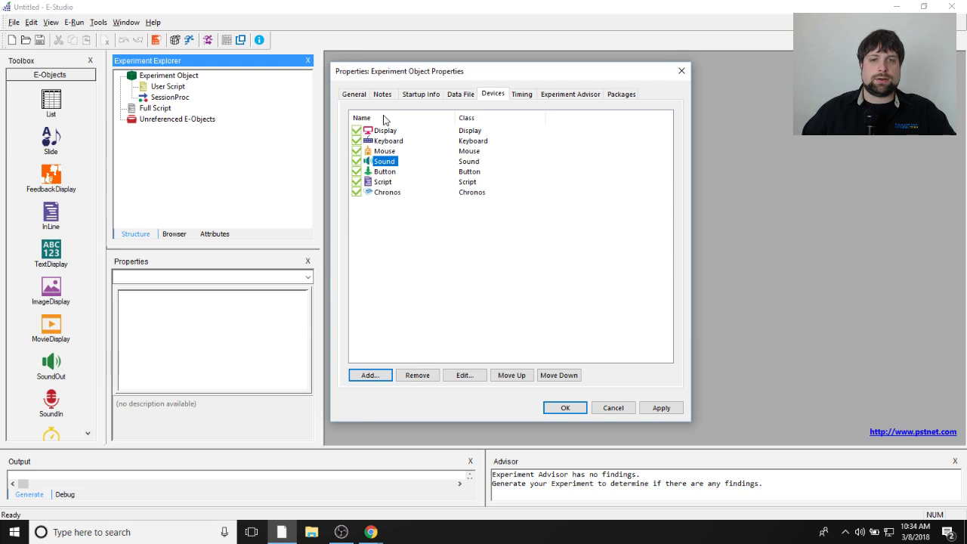
pyautogui.doubleClick(387, 162)
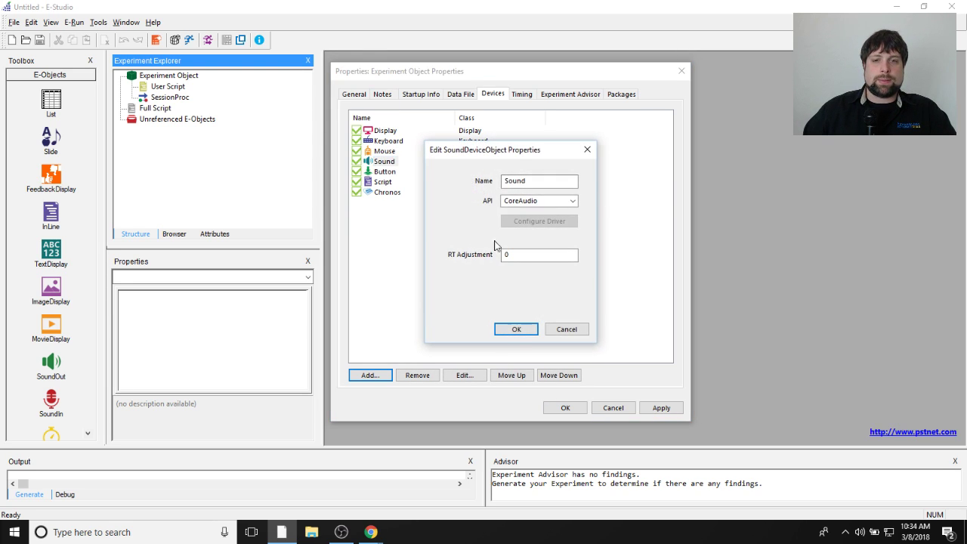
pyautogui.moveTo(522, 156); pyautogui.dragTo(545, 148)
pyautogui.click(570, 195)
pyautogui.click(575, 194)
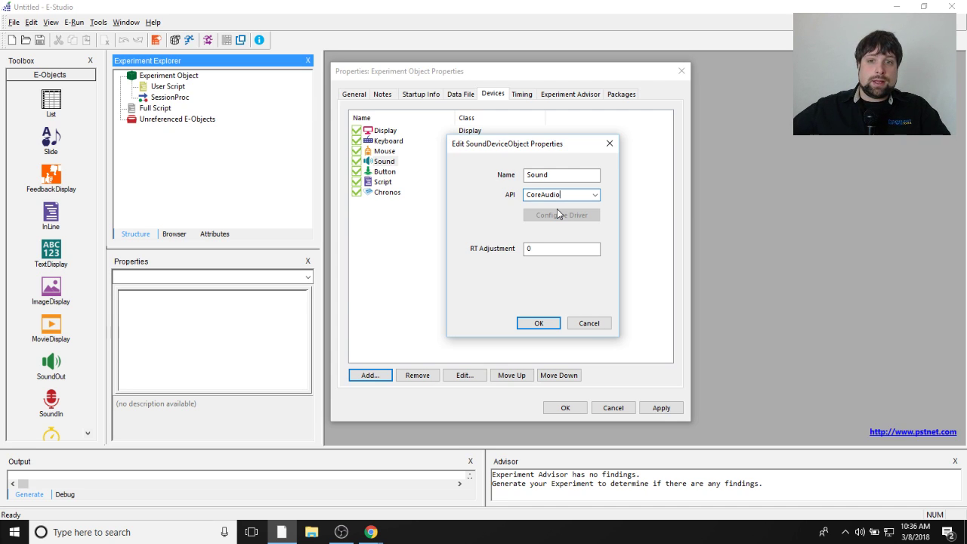
pyautogui.moveTo(571, 145); pyautogui.dragTo(567, 131)
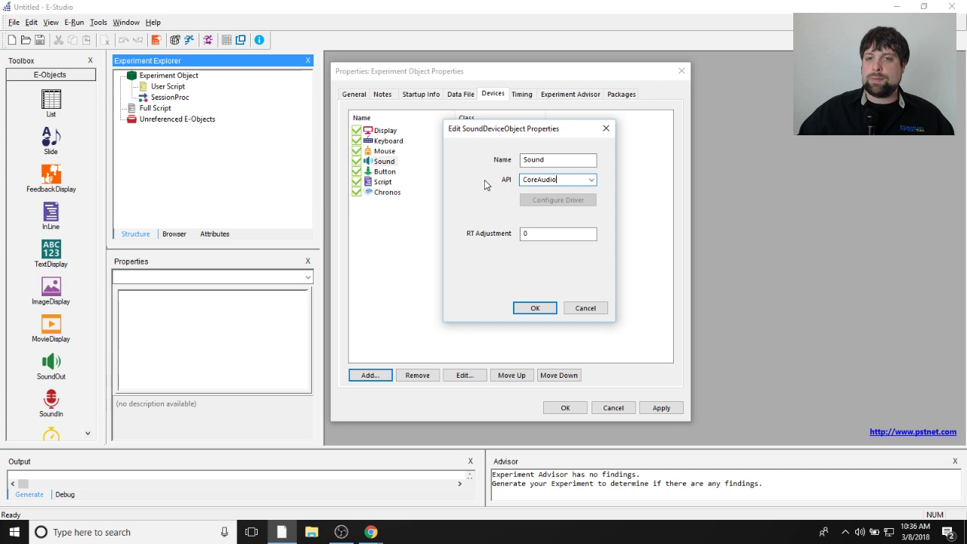
pyautogui.click(593, 179)
pyautogui.click(537, 205)
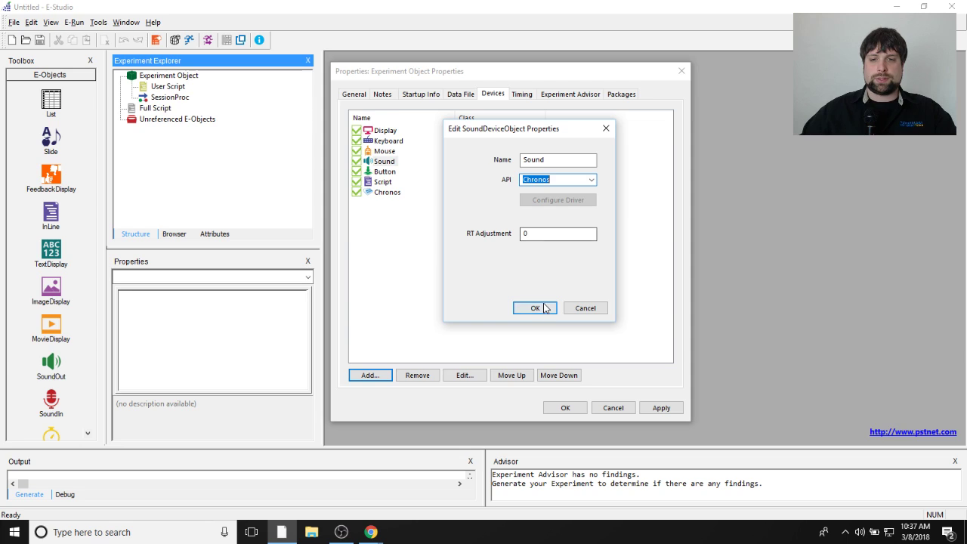
pyautogui.click(543, 308)
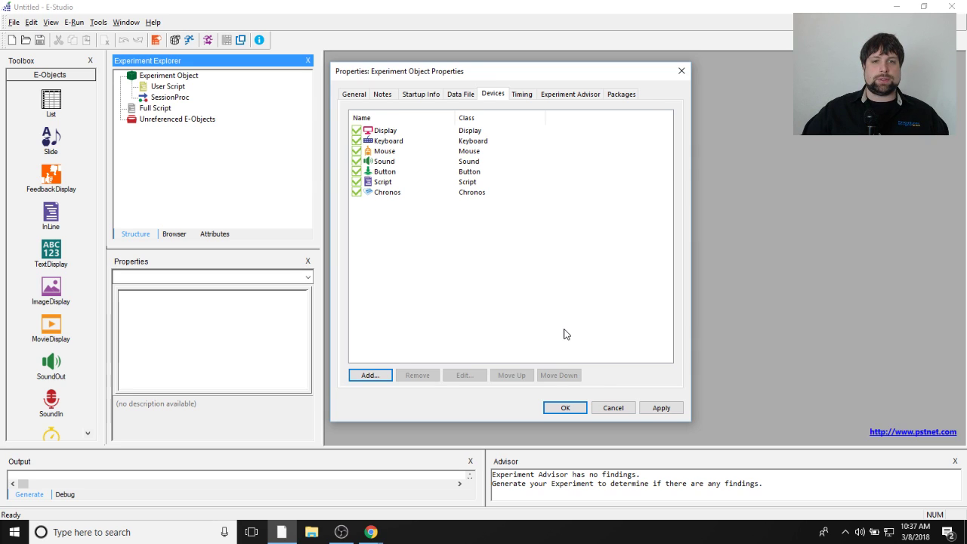
# Step: Move the Chronos device up the device list so that it sits between Mouse and Sound
pyautogui.click(398, 194)
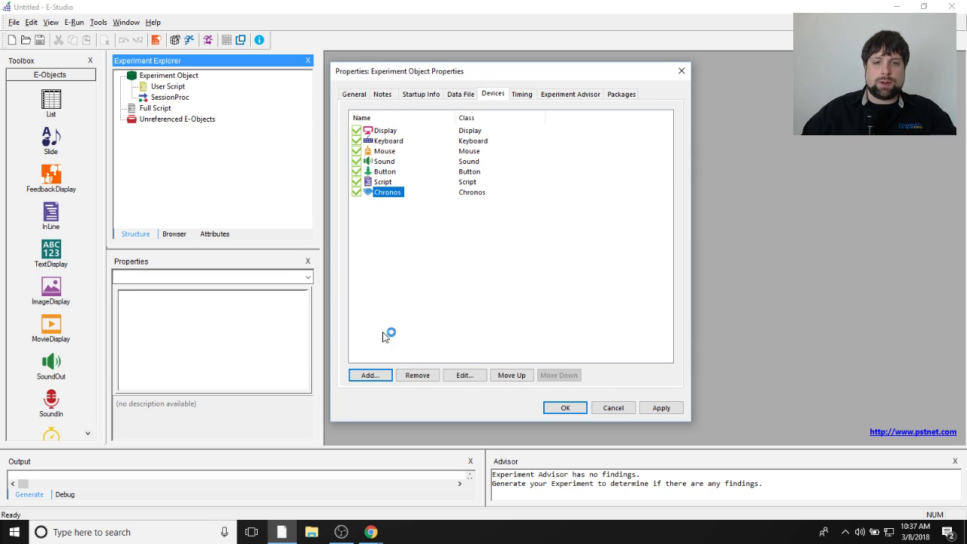
pyautogui.click(511, 375)
pyautogui.click(512, 375)
pyautogui.click(512, 375)
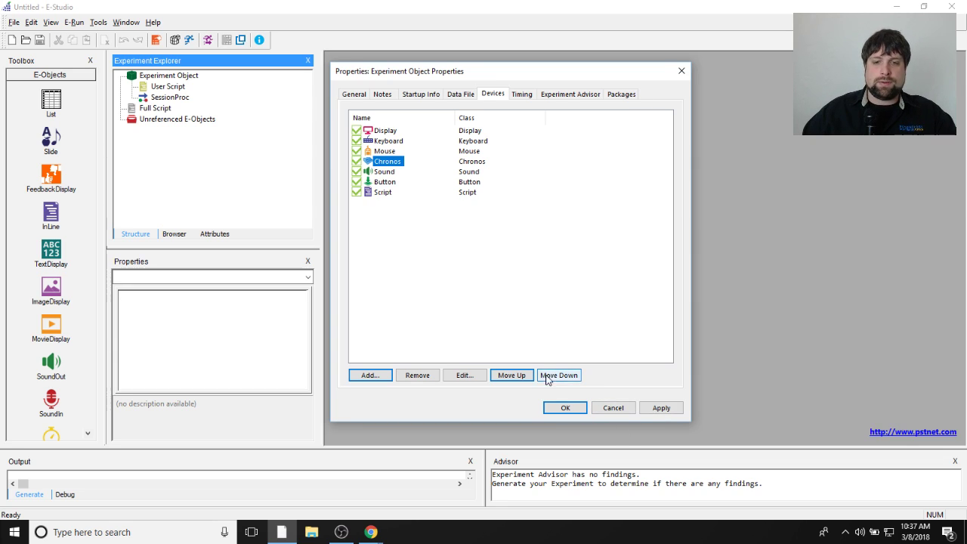
pyautogui.click(512, 375)
pyautogui.click(512, 376)
pyautogui.click(558, 375)
pyautogui.click(575, 376)
pyautogui.click(574, 376)
pyautogui.click(529, 375)
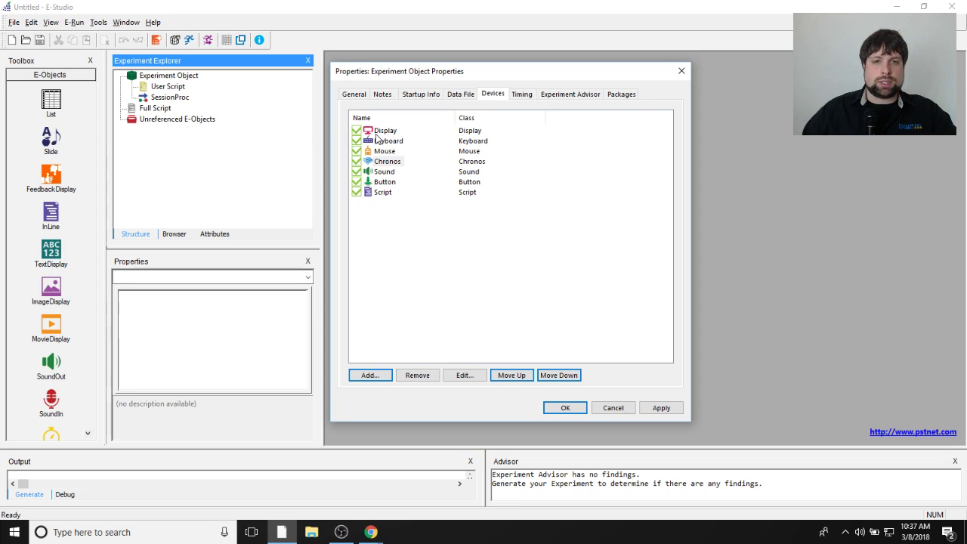
pyautogui.click(416, 216)
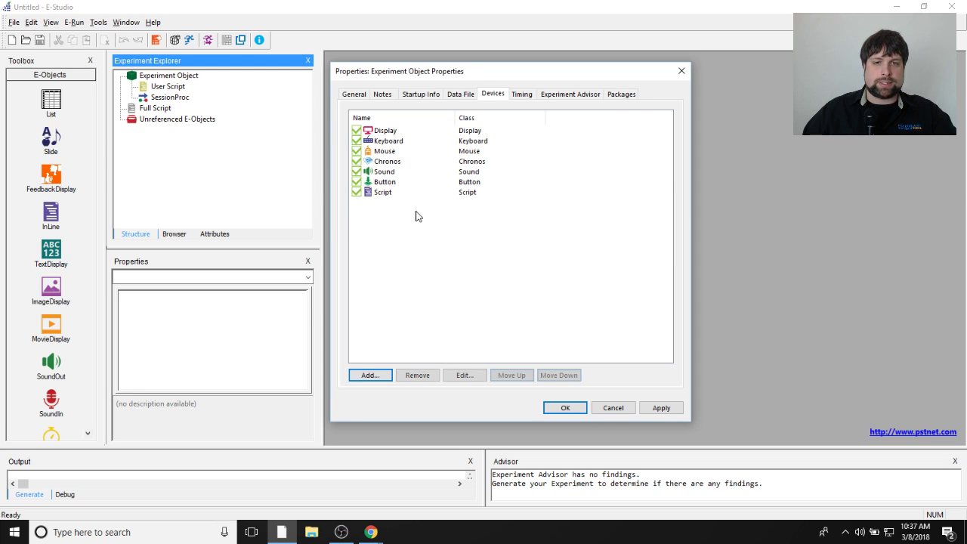
# Step: Review the devices listed ahead of Chronos and check which API the Sound device uses
pyautogui.click(385, 131)
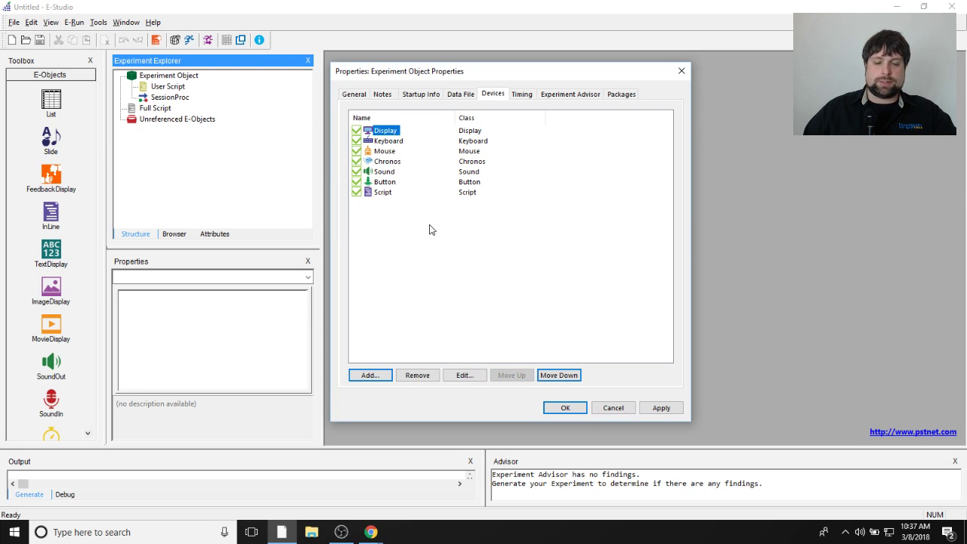
pyautogui.click(398, 142)
pyautogui.click(392, 152)
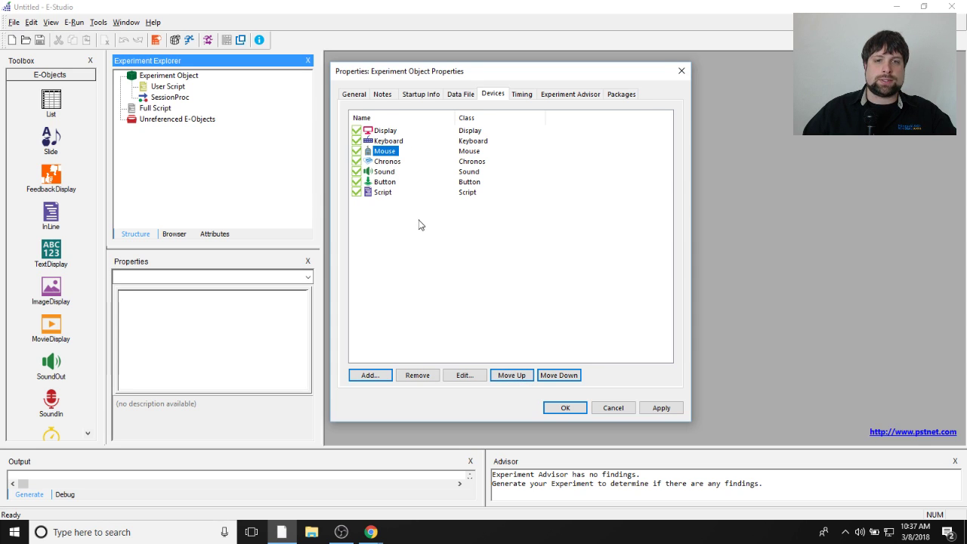
pyautogui.doubleClick(388, 172)
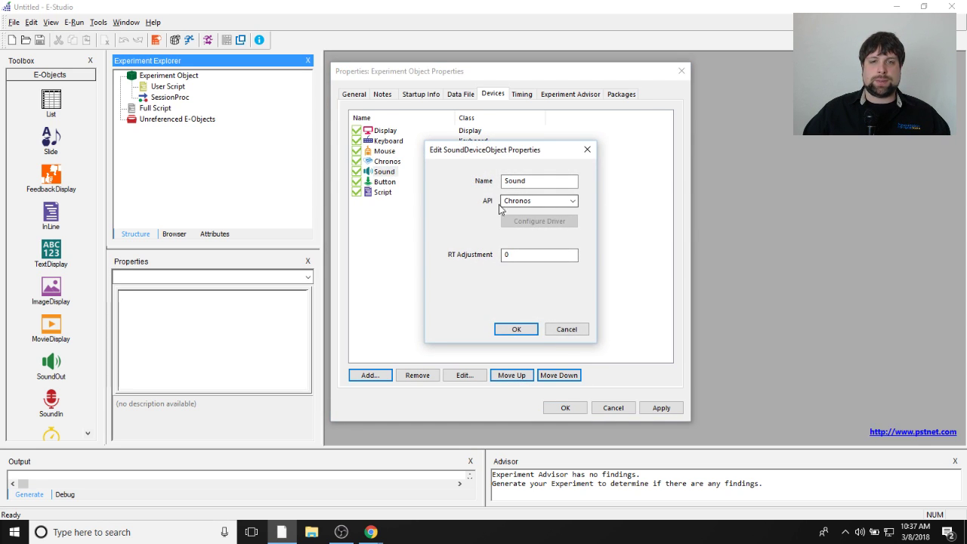
pyautogui.click(586, 149)
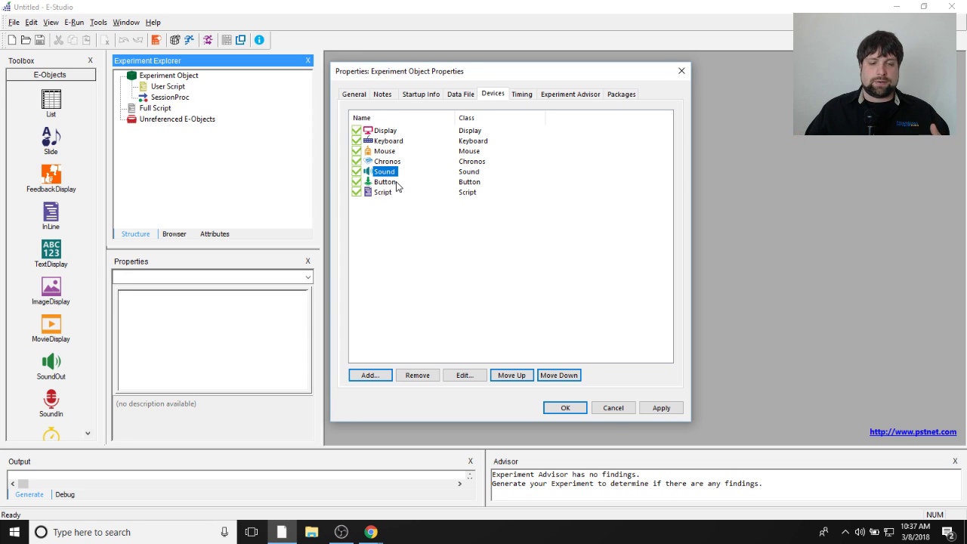
# Step: Try reordering the Sound device in the list, placing it directly above Chronos
pyautogui.click(555, 376)
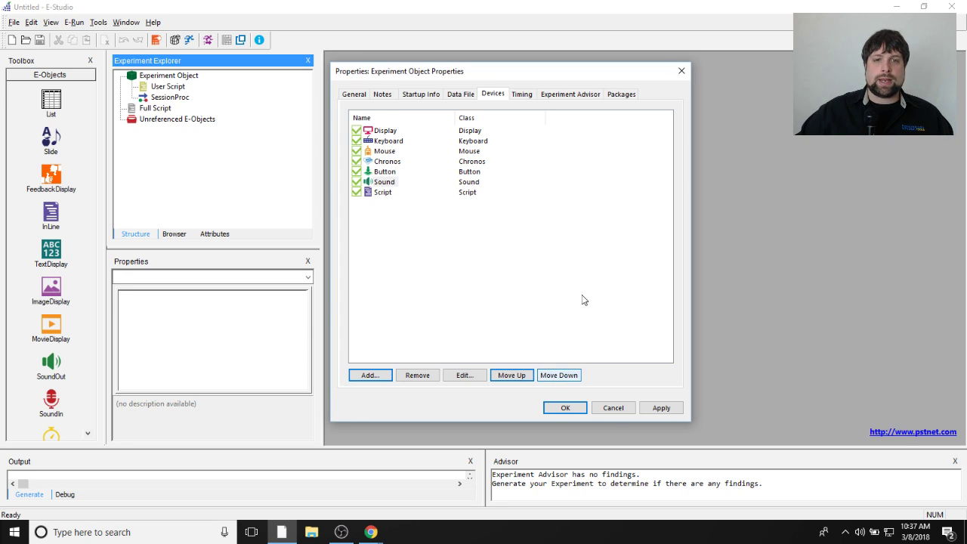
pyautogui.click(521, 374)
pyautogui.click(521, 375)
pyautogui.click(521, 375)
pyautogui.click(557, 374)
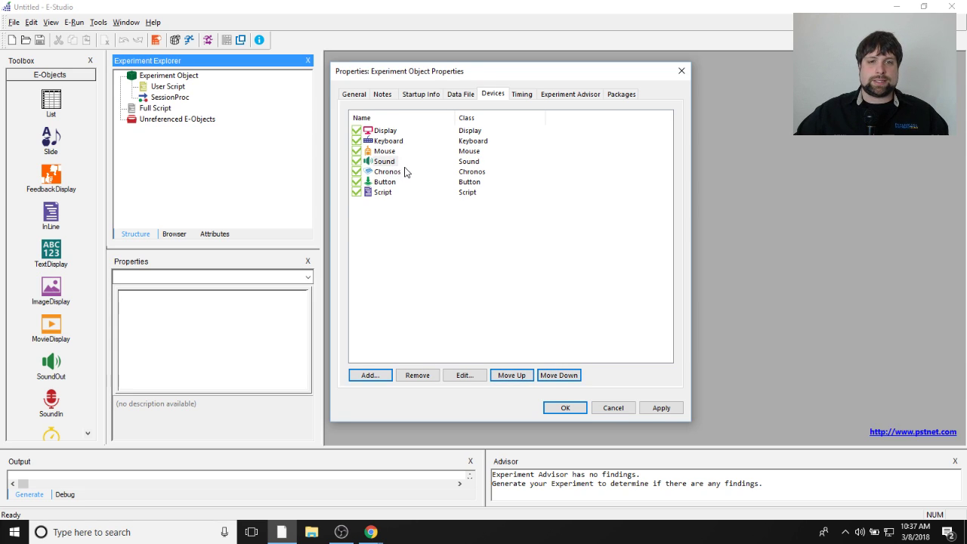
# Step: Move the Chronos device back above Sound in the device list
pyautogui.click(380, 163)
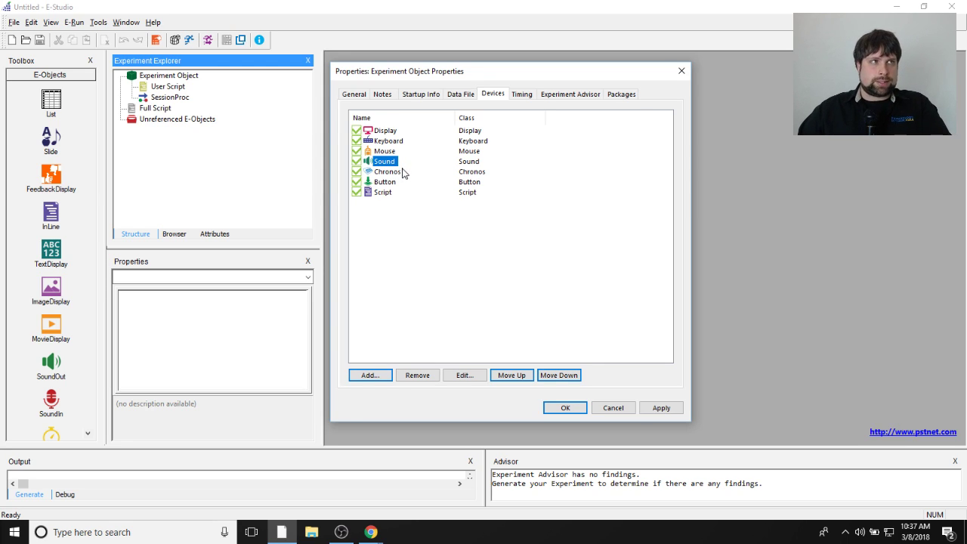
pyautogui.click(402, 172)
pyautogui.click(522, 374)
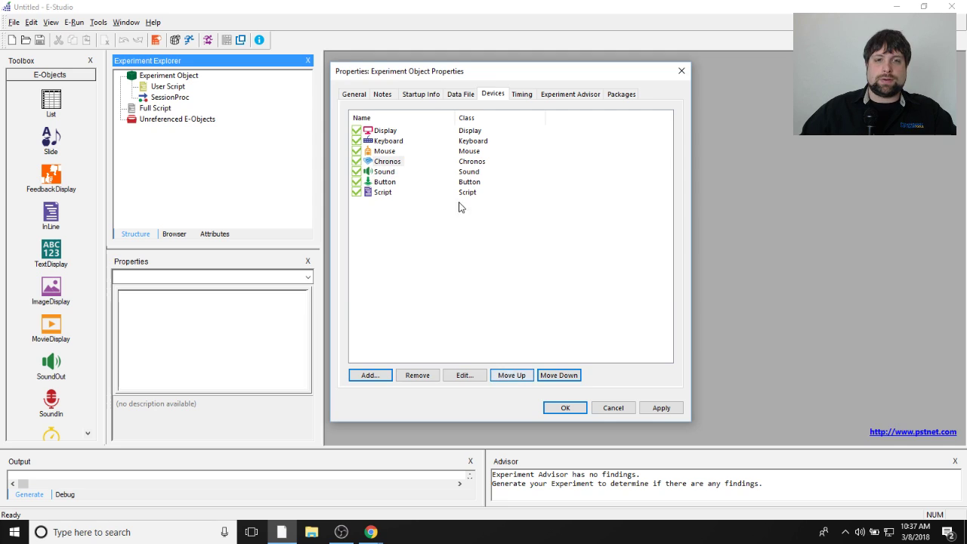
# Step: Check the order of the Chronos and Sound devices in the experiment's device list
pyautogui.click(398, 165)
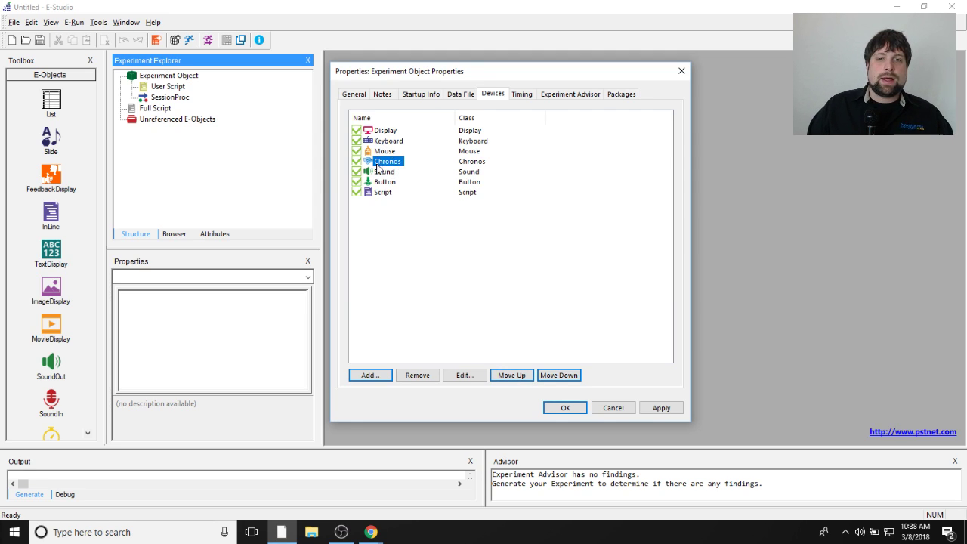
pyautogui.click(388, 174)
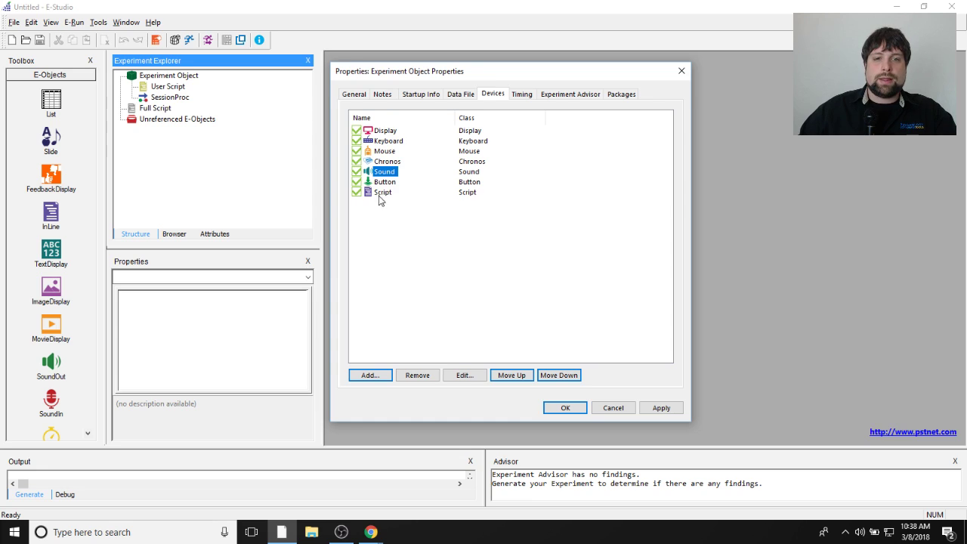
pyautogui.click(415, 252)
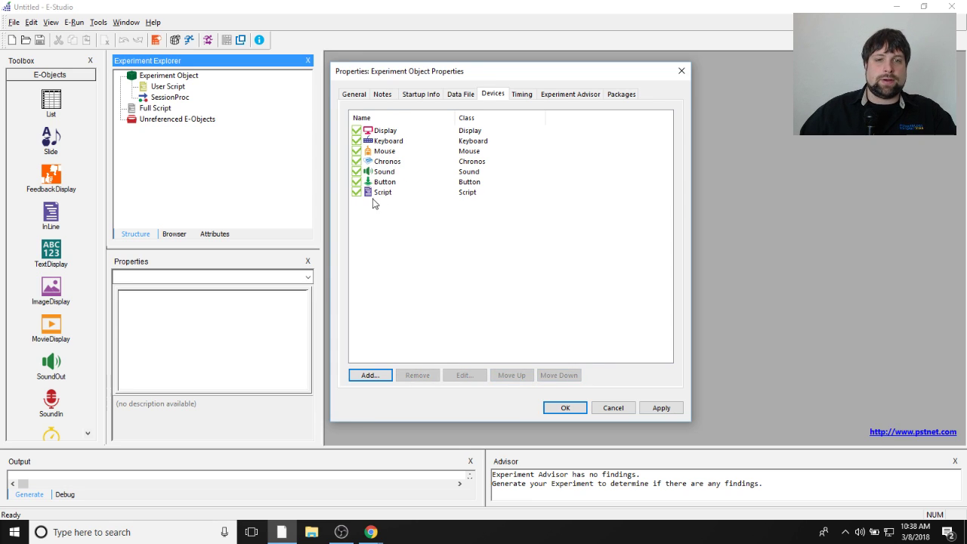
# Step: Open the Chronos device's properties and assign the attached MyChronos in slot 1 as its device index
pyautogui.doubleClick(391, 162)
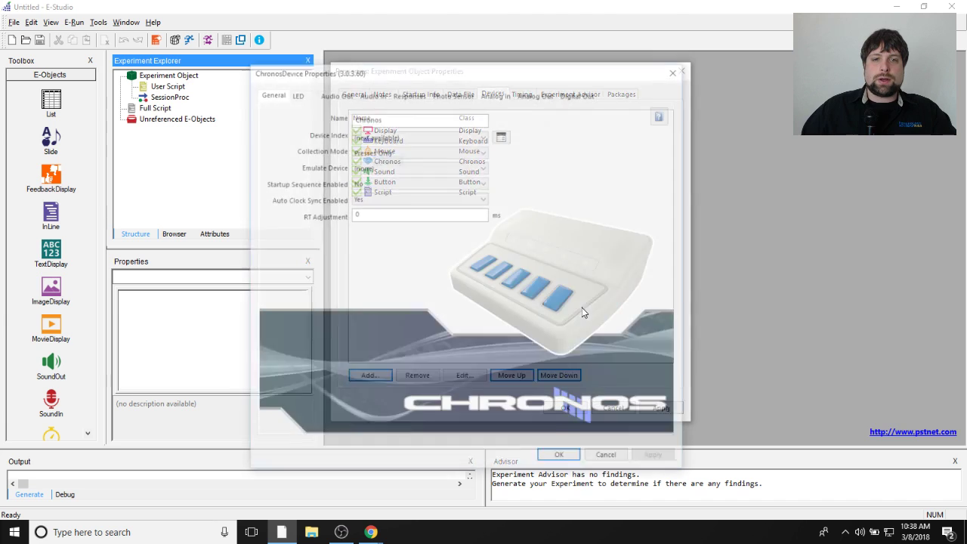
pyautogui.moveTo(457, 77); pyautogui.dragTo(490, 74)
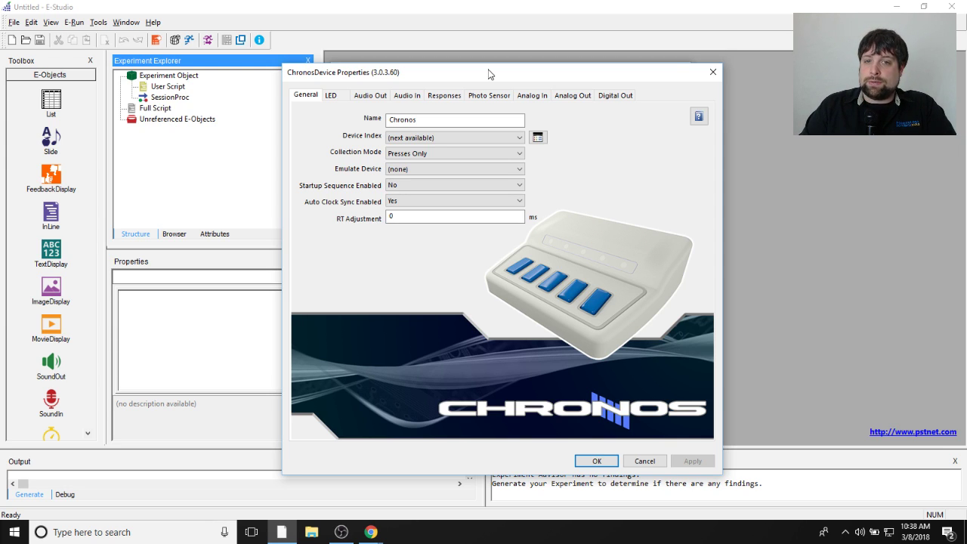
pyautogui.click(539, 137)
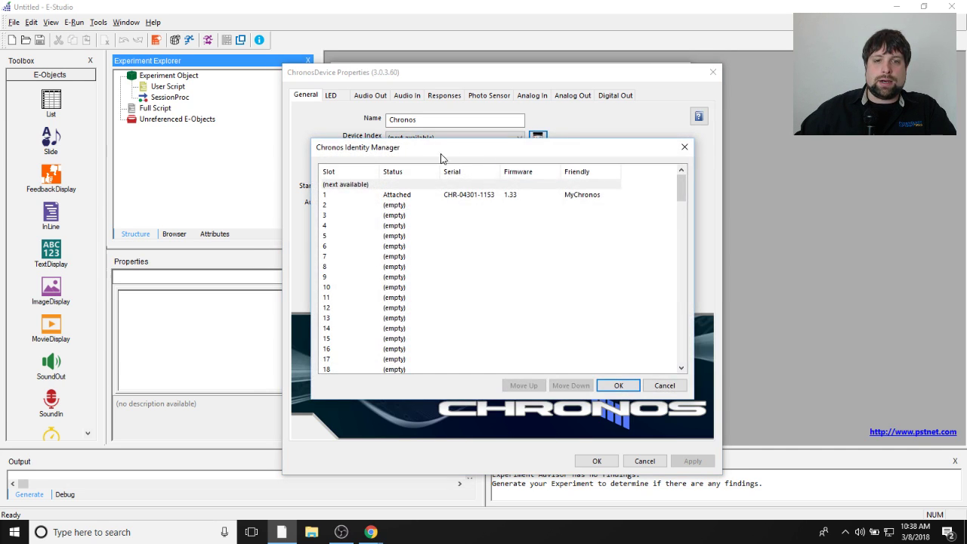
pyautogui.click(595, 192)
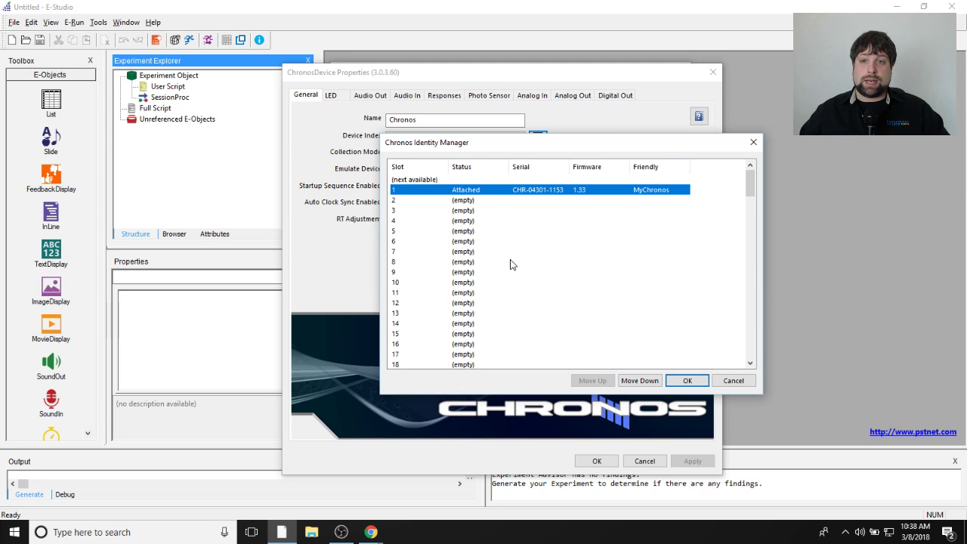
pyautogui.click(683, 381)
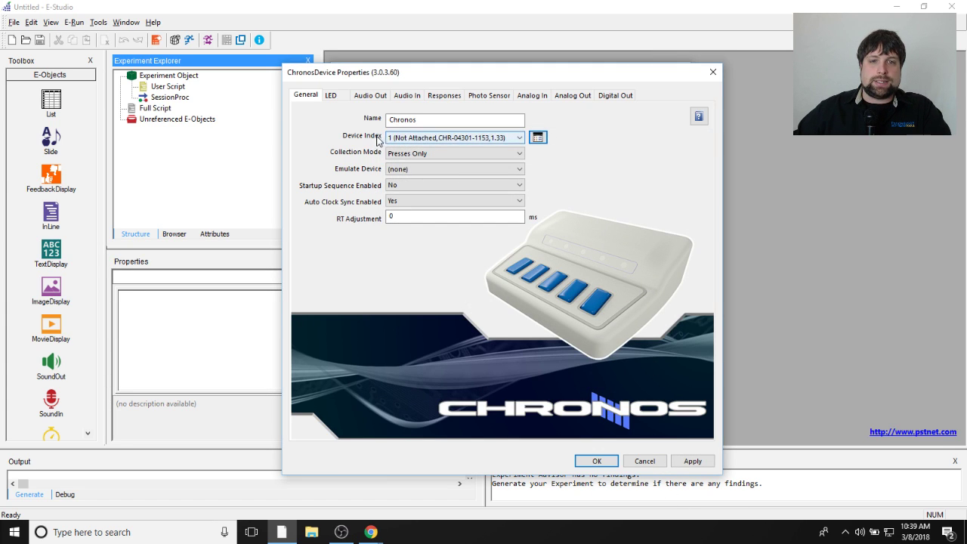
# Step: Recheck the attachment status of the Chronos in slot 1 in the Chronos Identity Manager
pyautogui.click(537, 136)
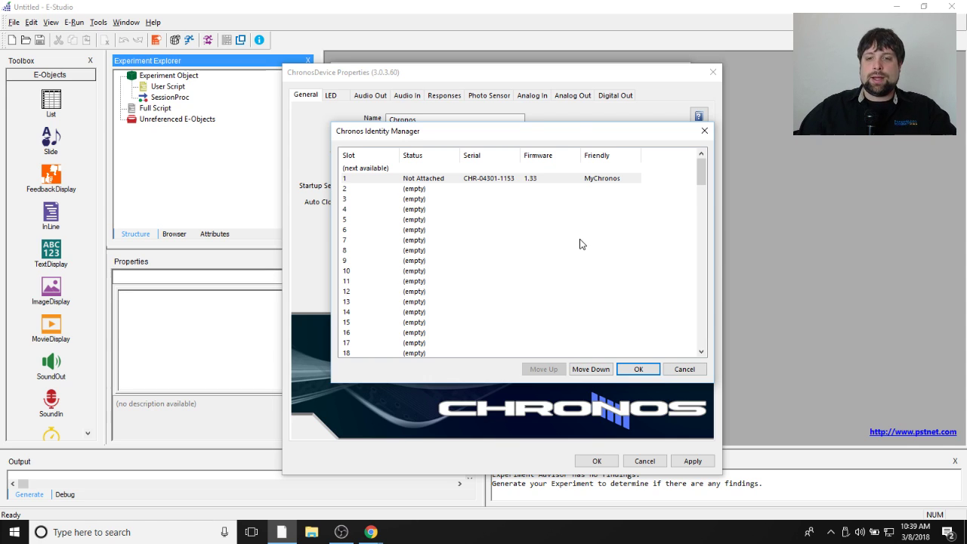
pyautogui.moveTo(569, 133); pyautogui.dragTo(566, 170)
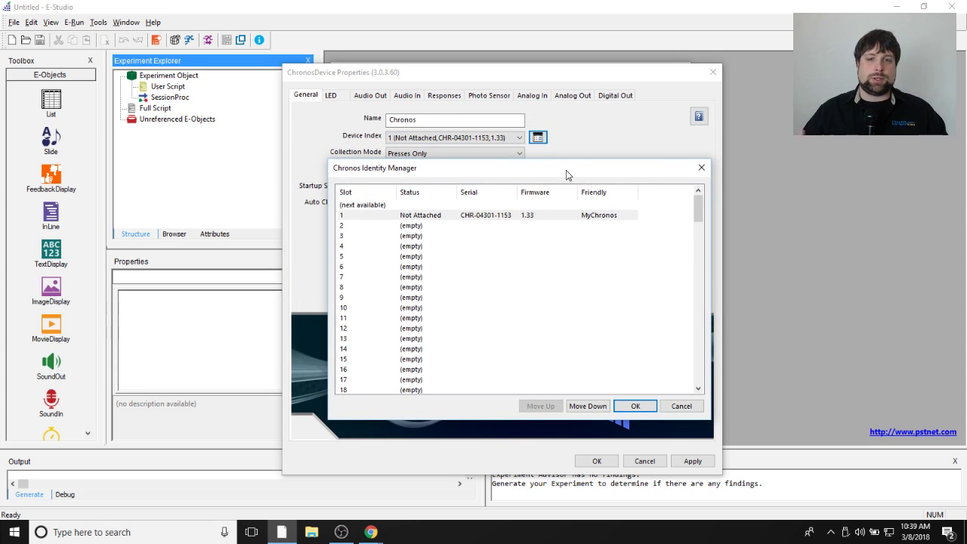
pyautogui.click(635, 405)
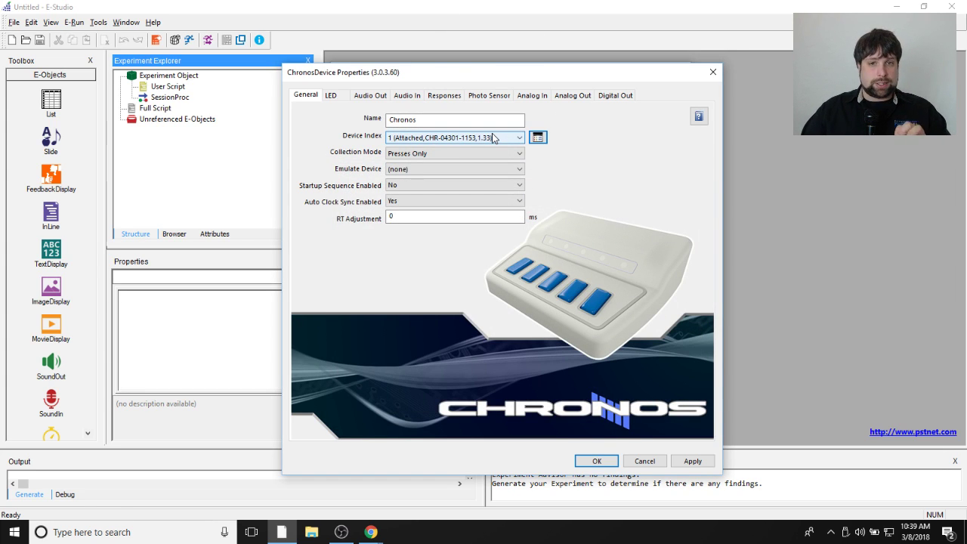
pyautogui.click(537, 137)
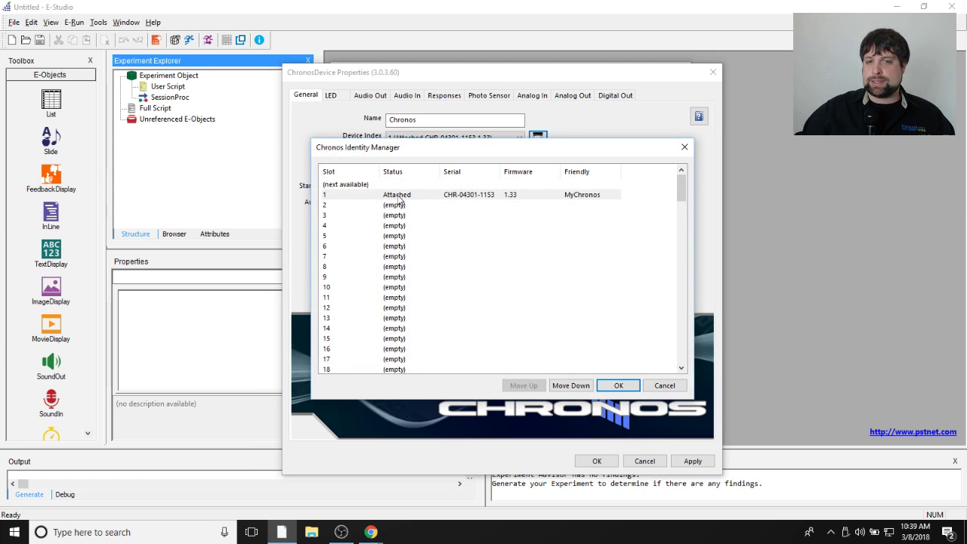
pyautogui.click(621, 385)
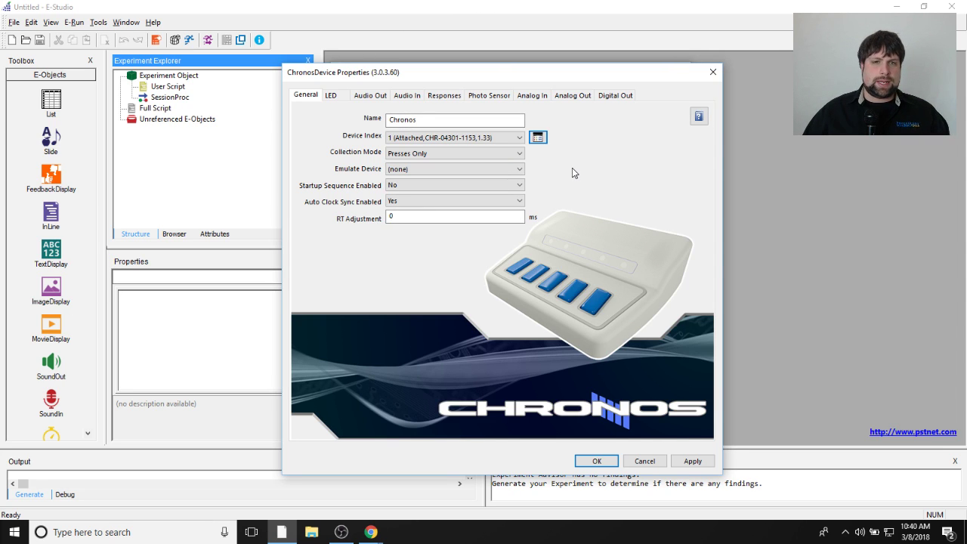
# Step: Examine the Chronos audio output settings and the available mix mode options, keeping Mode1 selected
pyautogui.click(353, 95)
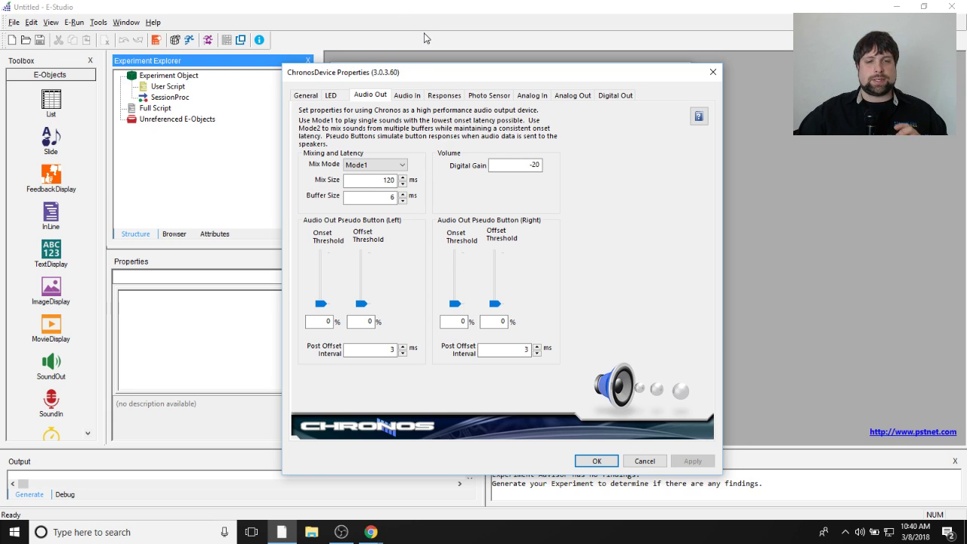
pyautogui.click(396, 171)
pyautogui.click(429, 168)
pyautogui.click(387, 166)
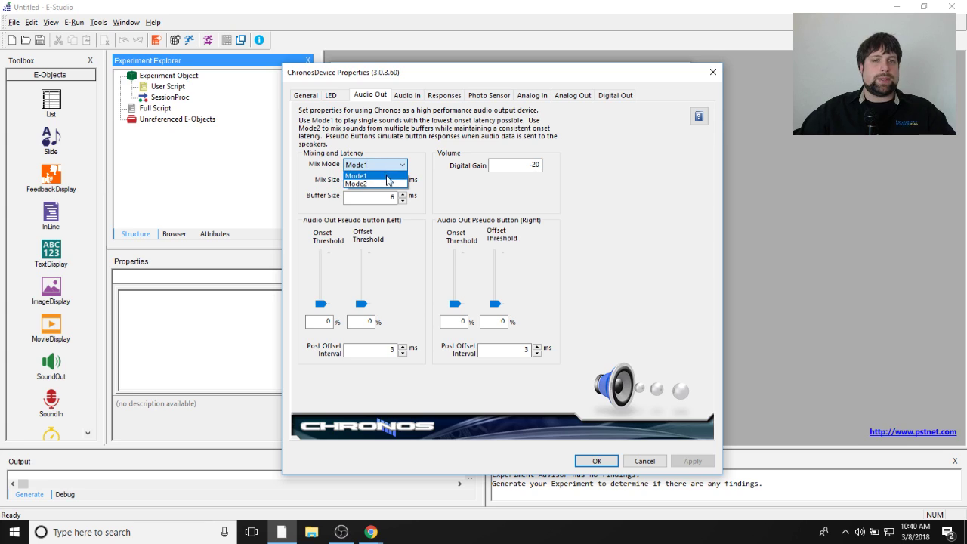
pyautogui.click(387, 176)
pyautogui.click(387, 166)
pyautogui.click(391, 176)
pyautogui.click(396, 179)
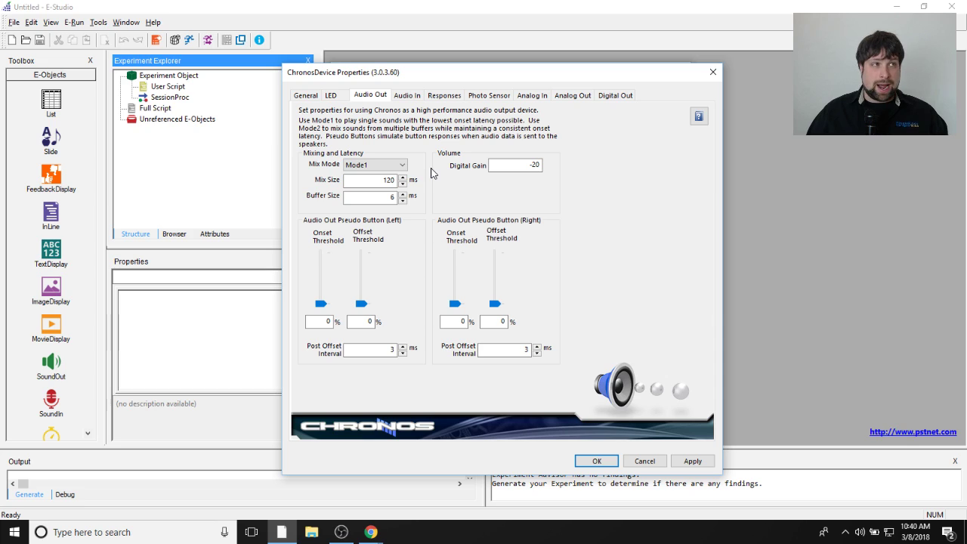
pyautogui.hotkey('shift', 'Tab')
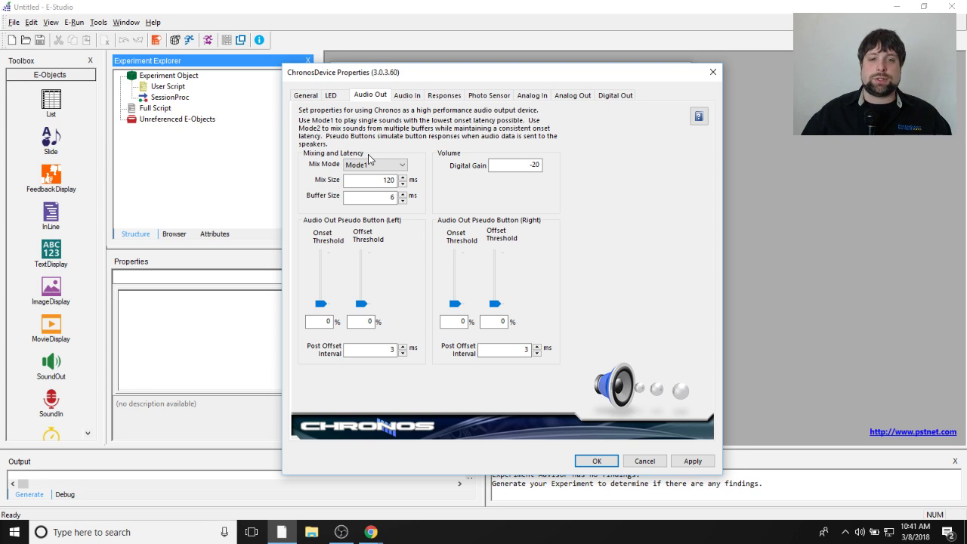
# Step: Try Mode2 as the audio output mix mode and examine its buffer size setting
pyautogui.click(401, 165)
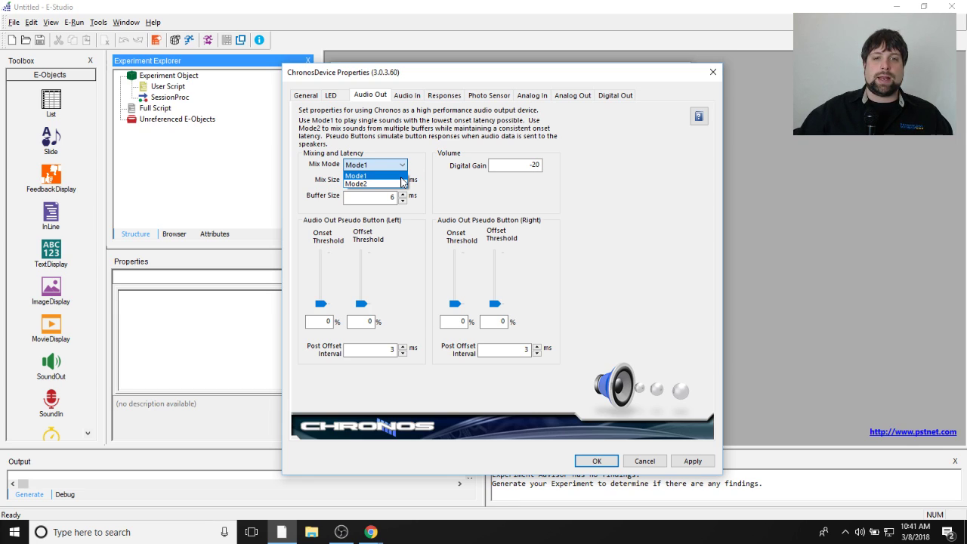
pyautogui.click(370, 183)
pyautogui.click(370, 181)
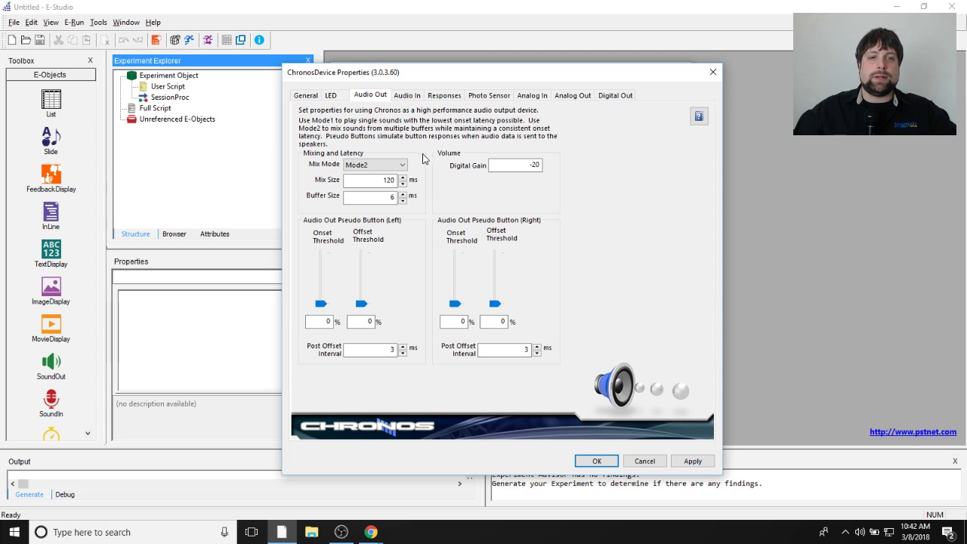
pyautogui.doubleClick(383, 198)
pyautogui.write('5')
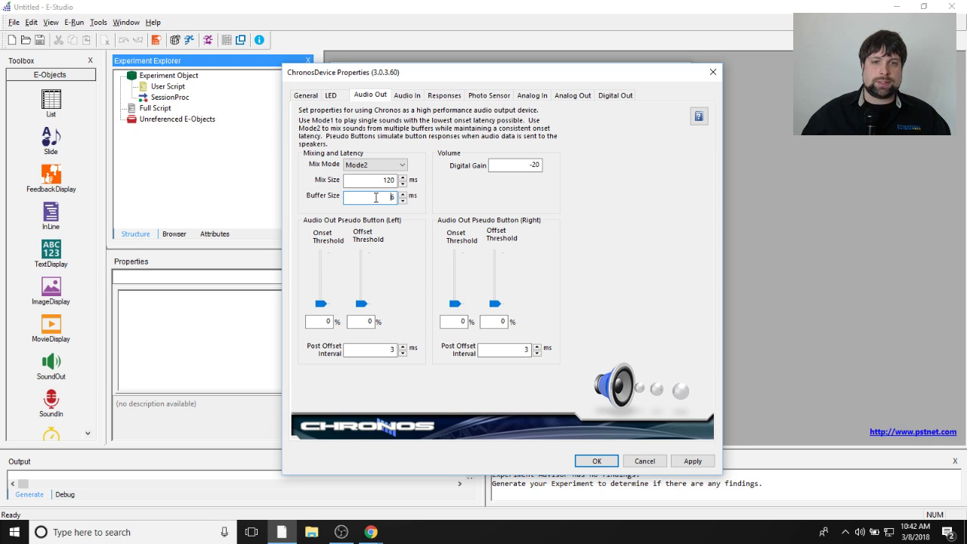
# Step: Switch the mix mode between Mode1 and Mode2 to compare mix and buffer sizes, ending on Mode1, and check the digital gain
pyautogui.click(355, 164)
pyautogui.click(371, 176)
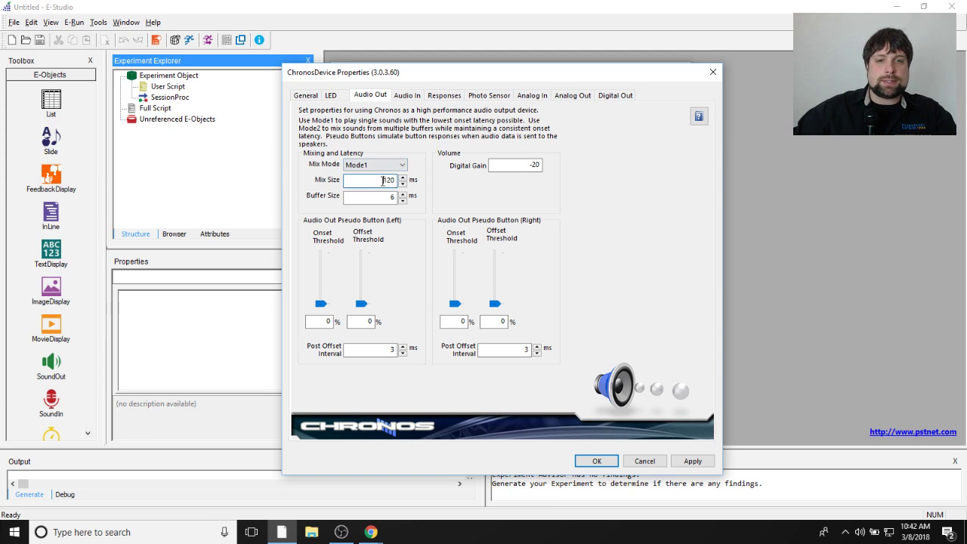
pyautogui.click(401, 164)
pyautogui.click(378, 183)
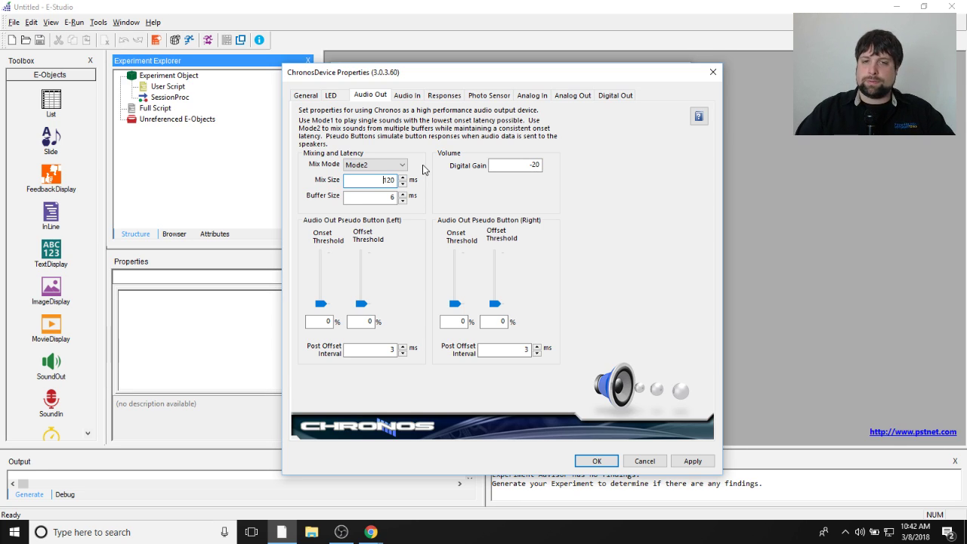
pyautogui.click(367, 195)
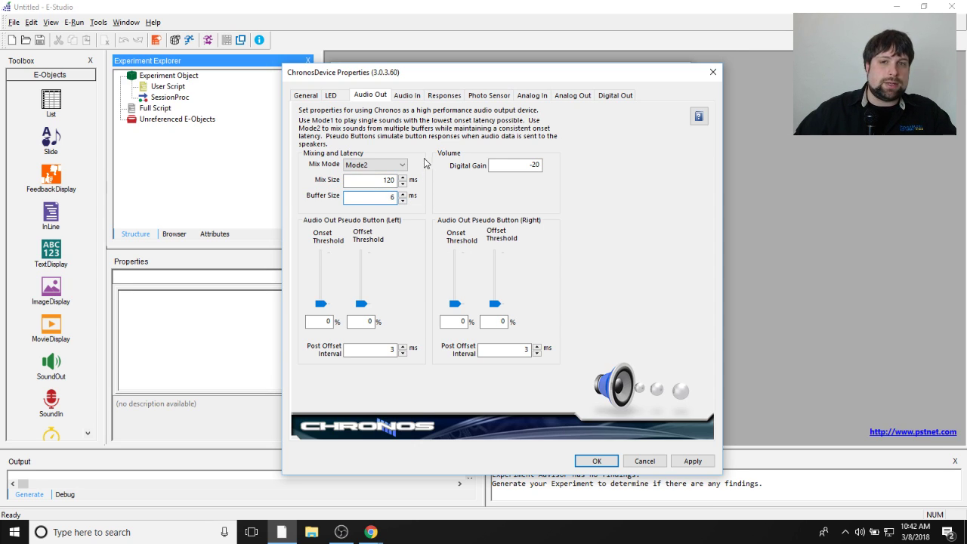
pyautogui.click(393, 163)
pyautogui.click(391, 176)
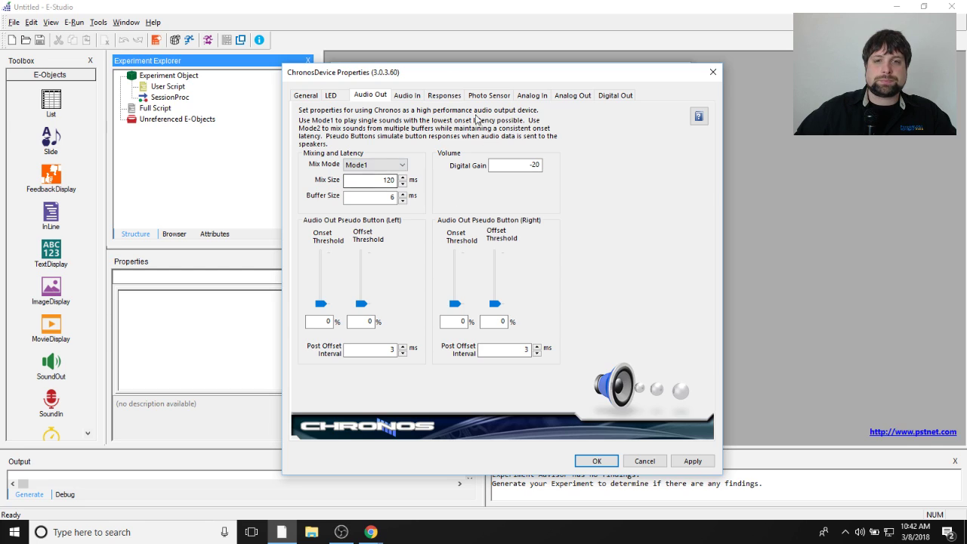
pyautogui.click(514, 164)
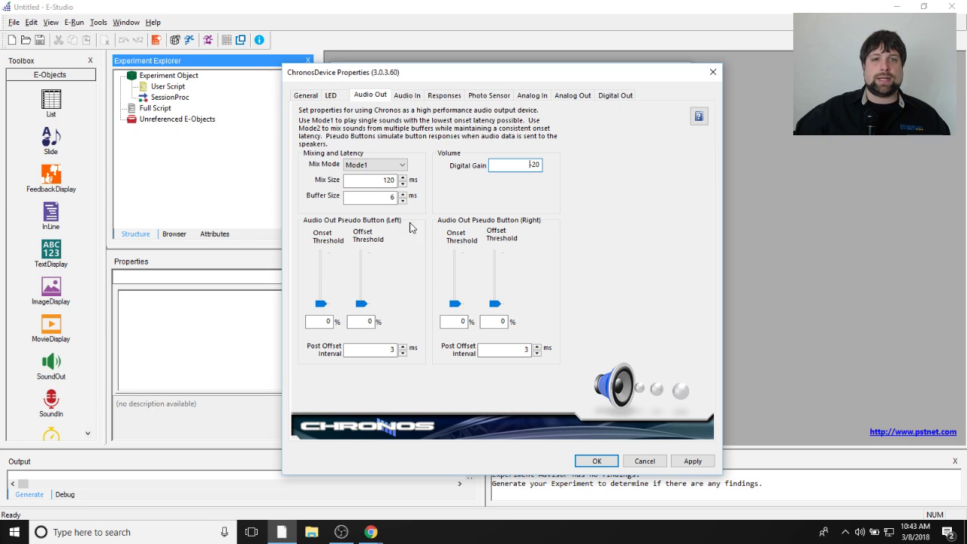
# Step: Try enabling the Audio Left and Audio Right pseudo buttons among the Chronos responses, and disable both again
pyautogui.click(461, 95)
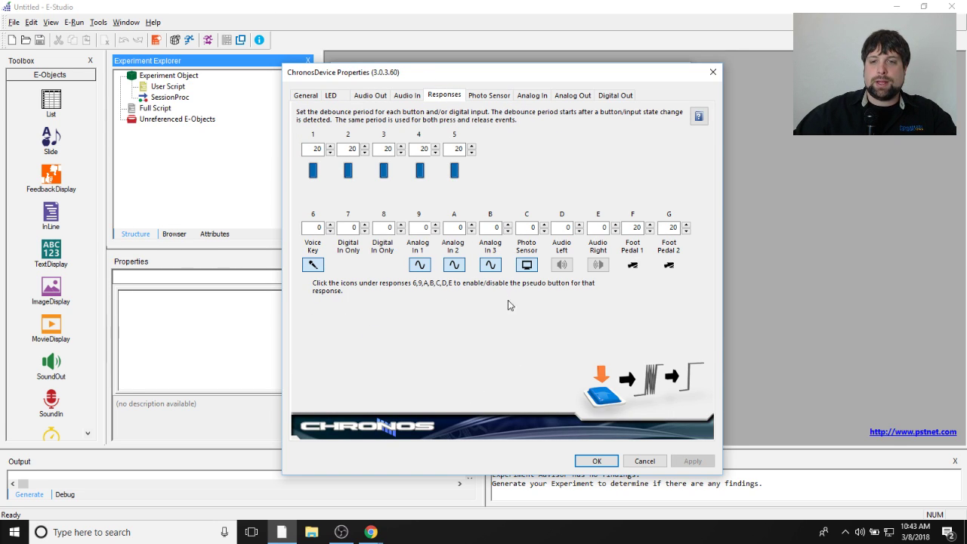
pyautogui.click(598, 264)
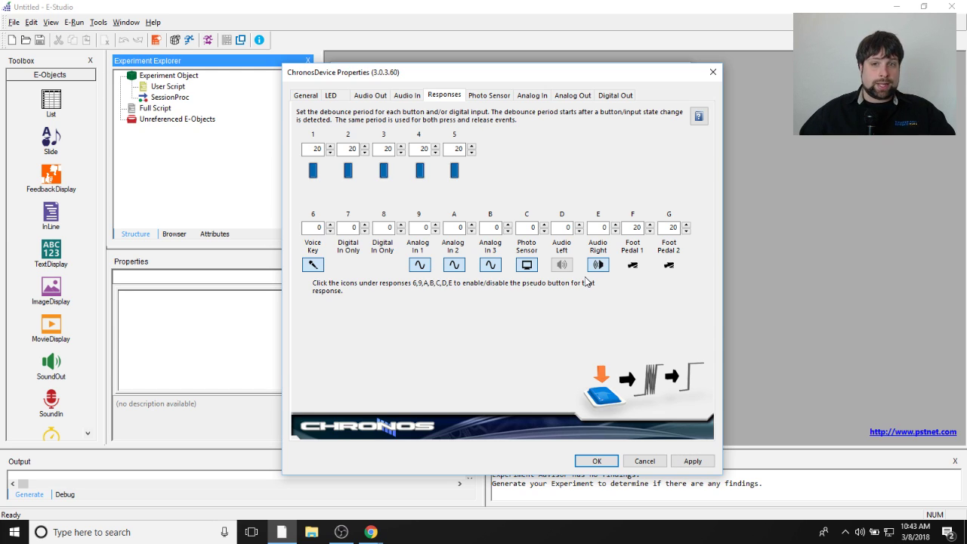
pyautogui.click(598, 266)
pyautogui.click(562, 265)
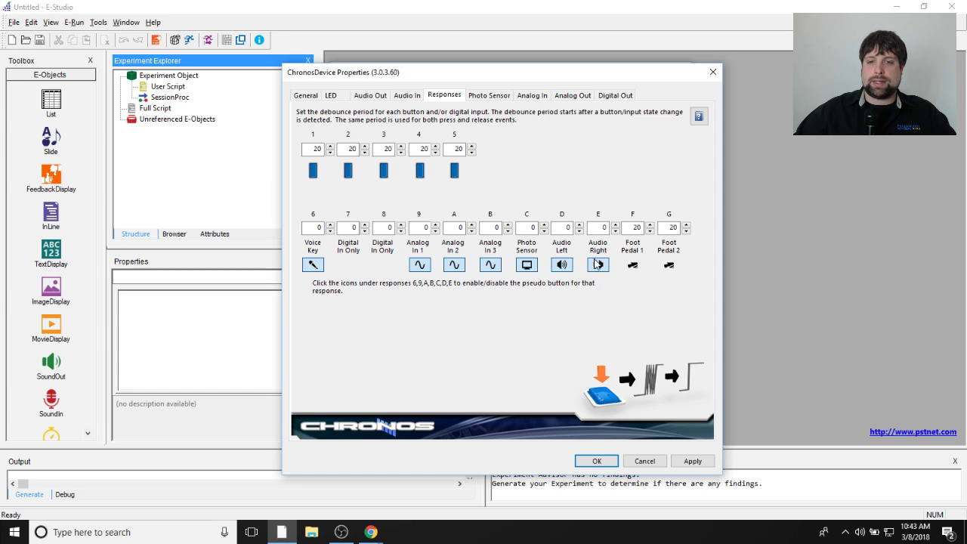
pyautogui.click(567, 266)
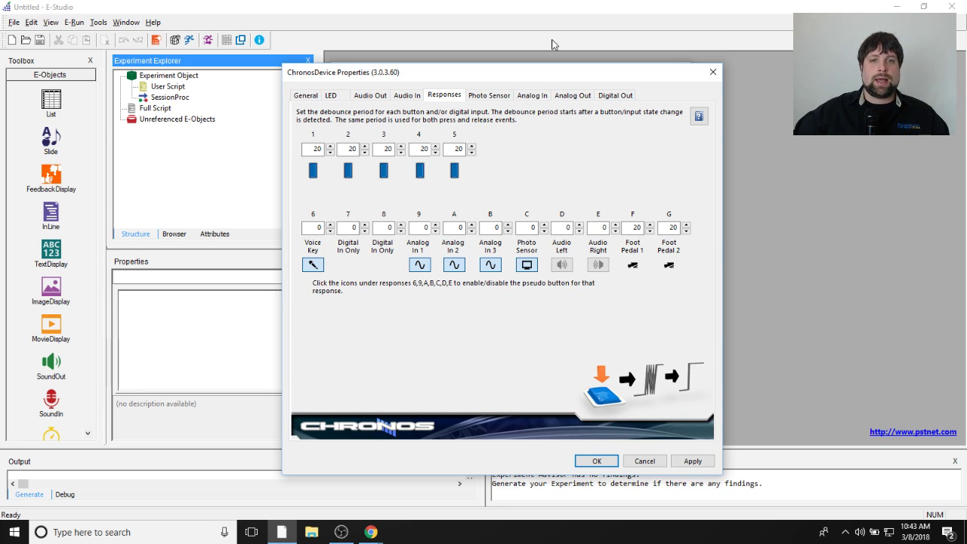
pyautogui.click(355, 96)
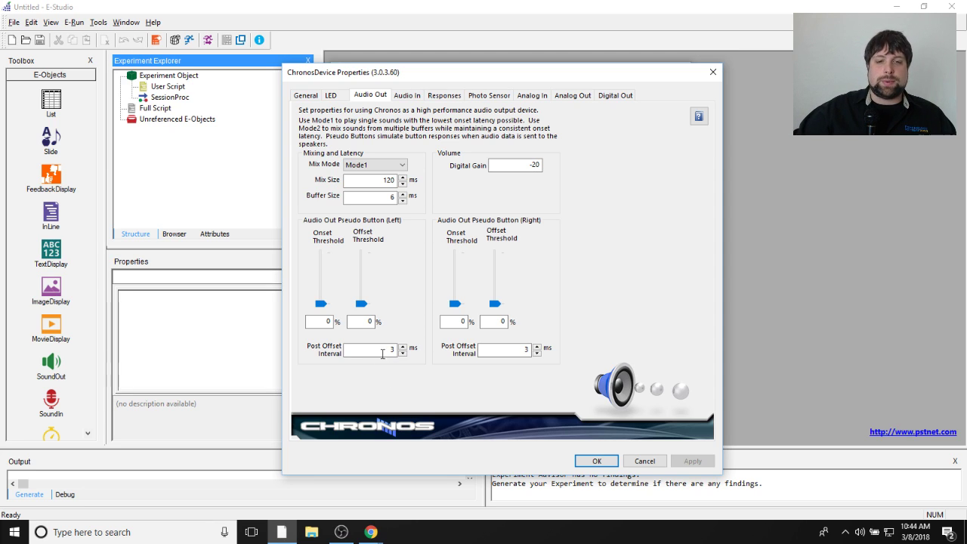
pyautogui.press('Tab')
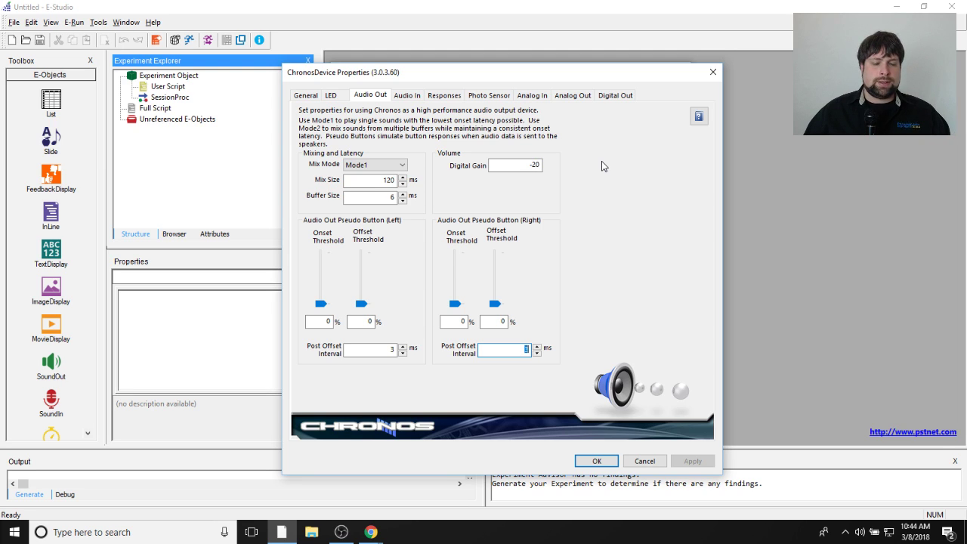
pyautogui.click(407, 96)
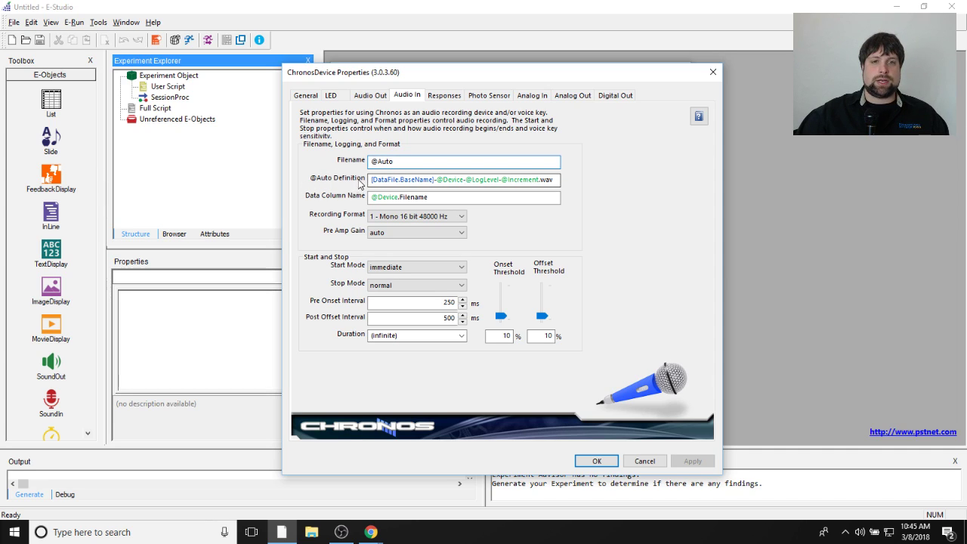
pyautogui.moveTo(397, 164); pyautogui.dragTo(368, 151)
pyautogui.click(372, 160)
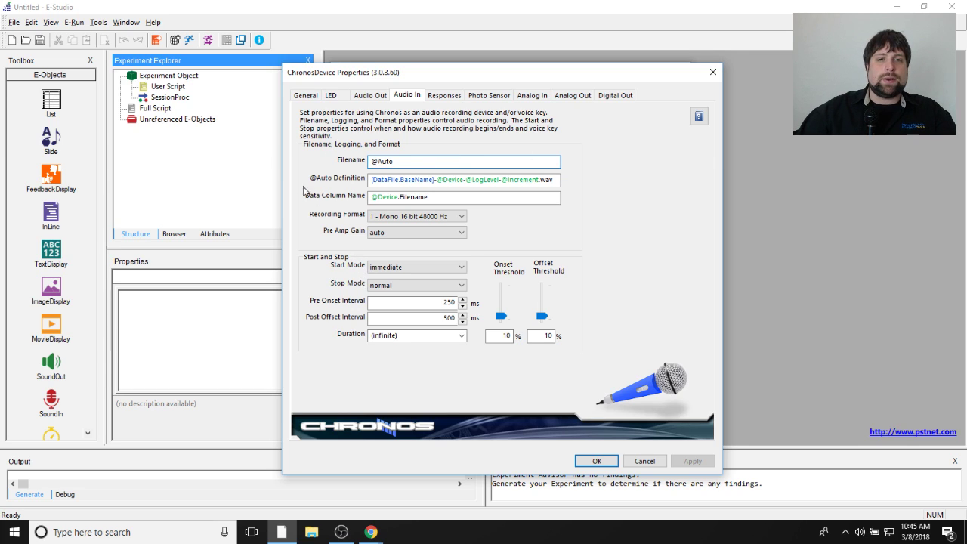
pyautogui.click(461, 216)
pyautogui.click(371, 179)
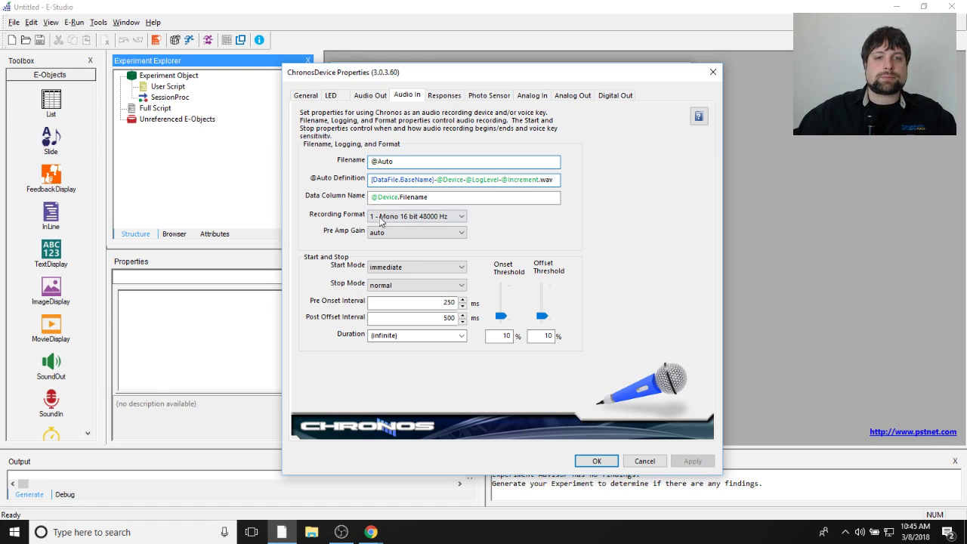
pyautogui.click(373, 160)
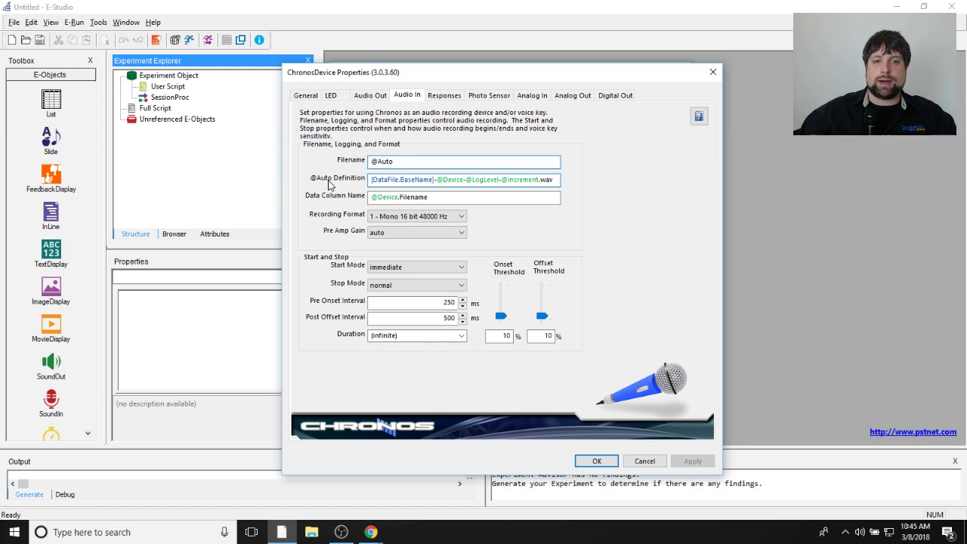
pyautogui.click(396, 182)
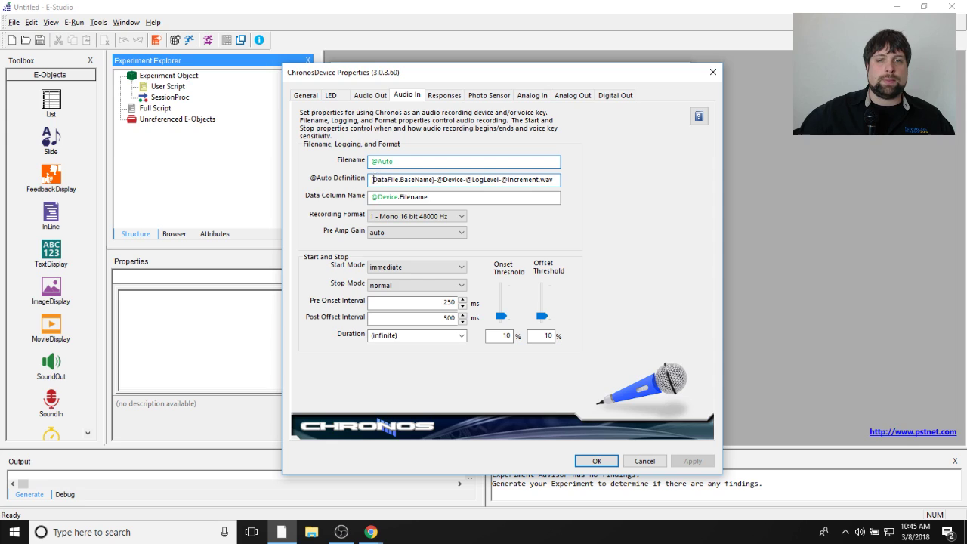
pyautogui.moveTo(370, 179); pyautogui.dragTo(435, 179)
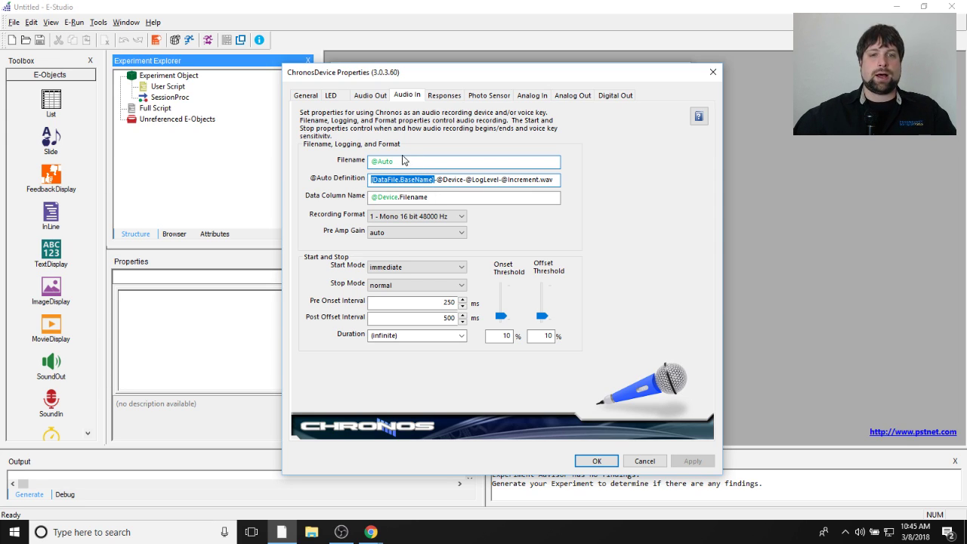
pyautogui.click(434, 179)
pyautogui.moveTo(436, 179); pyautogui.dragTo(497, 179)
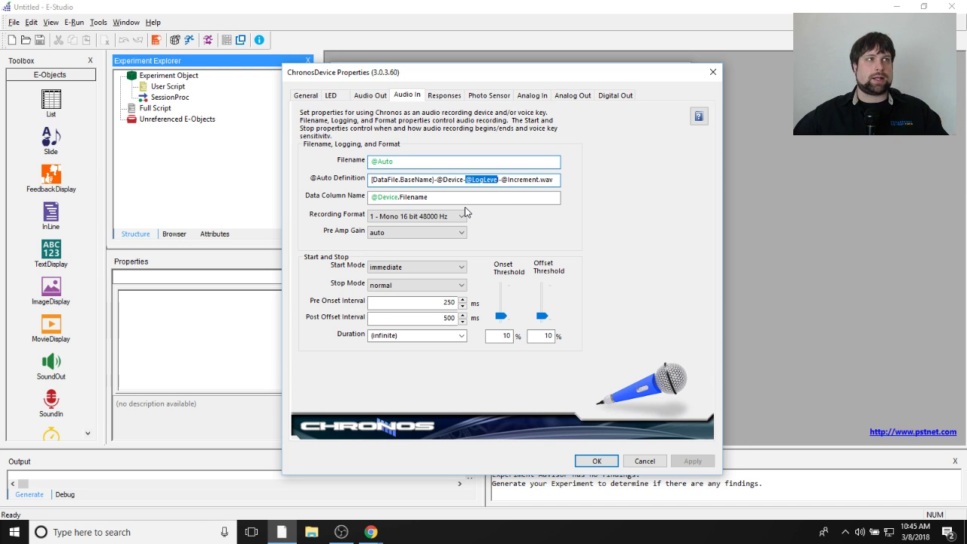
pyautogui.moveTo(502, 179); pyautogui.dragTo(539, 179)
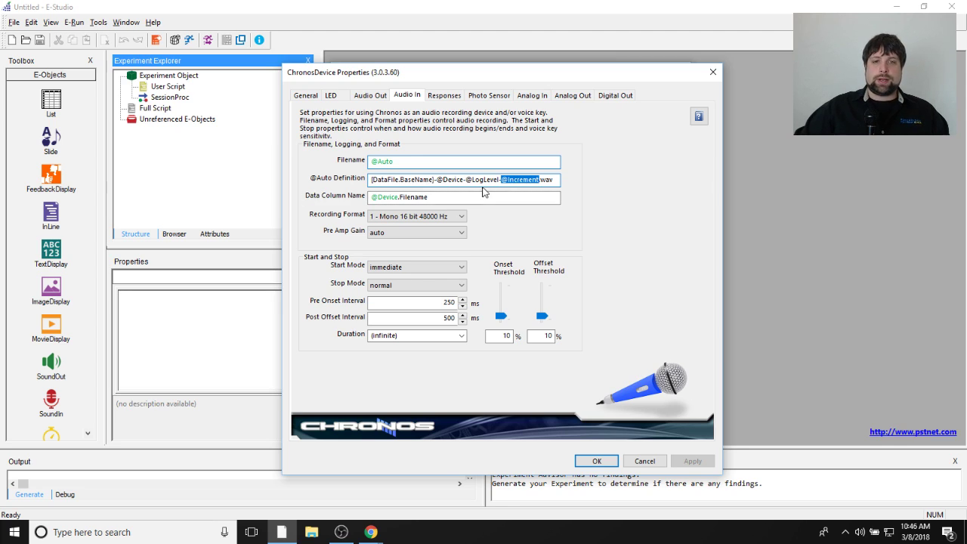
pyautogui.click(554, 178)
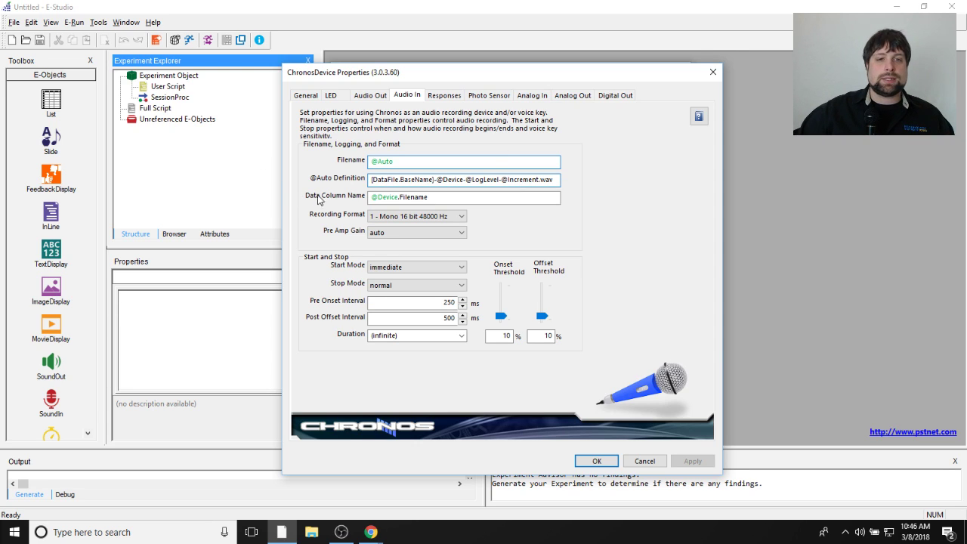
pyautogui.click(459, 200)
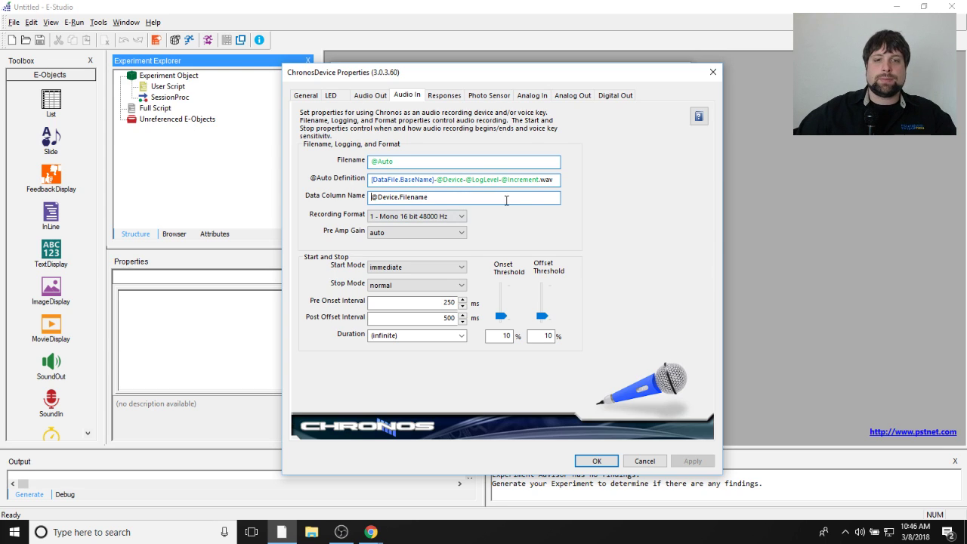
# Step: Review the audio input's recording format and pre amp gain options, keeping Mono 16 bit 48000 Hz and auto
pyautogui.click(408, 216)
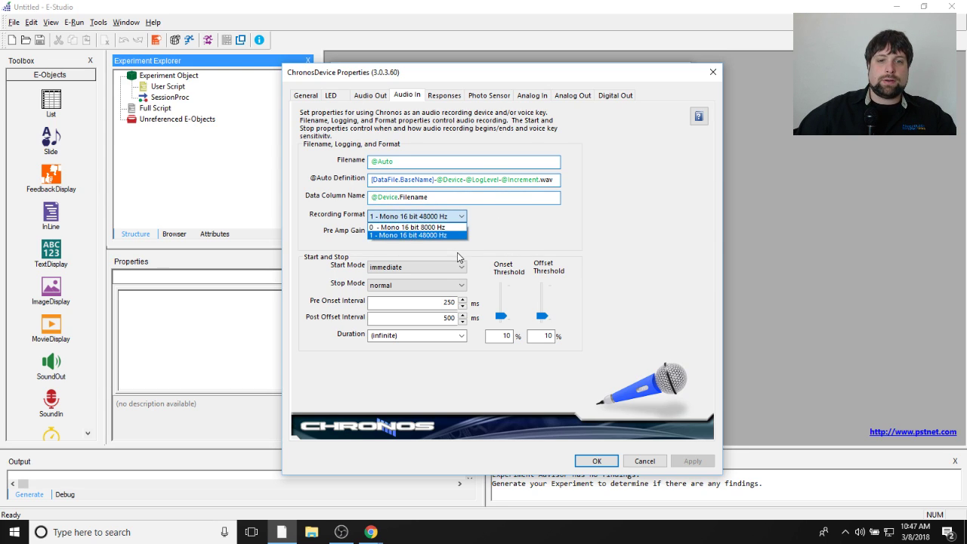
pyautogui.click(408, 235)
pyautogui.click(419, 232)
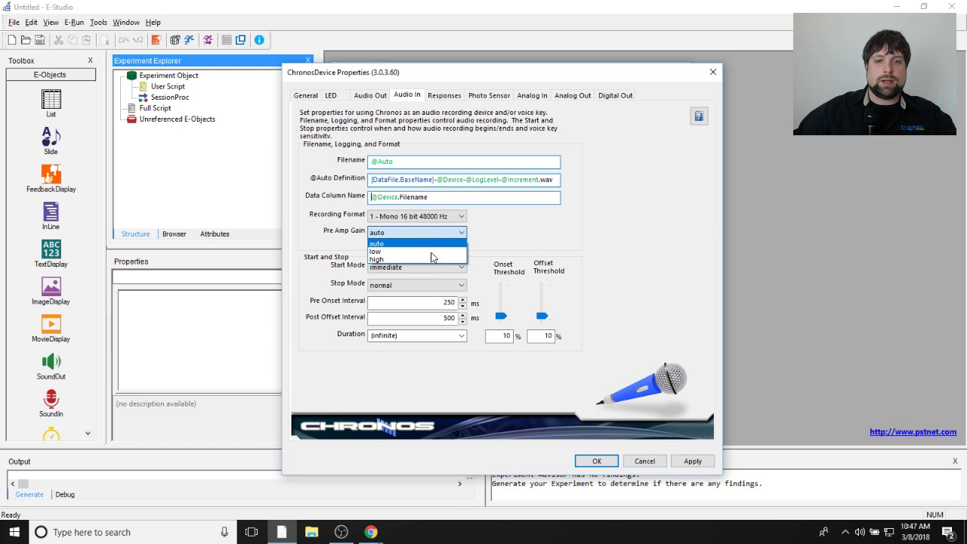
pyautogui.click(531, 241)
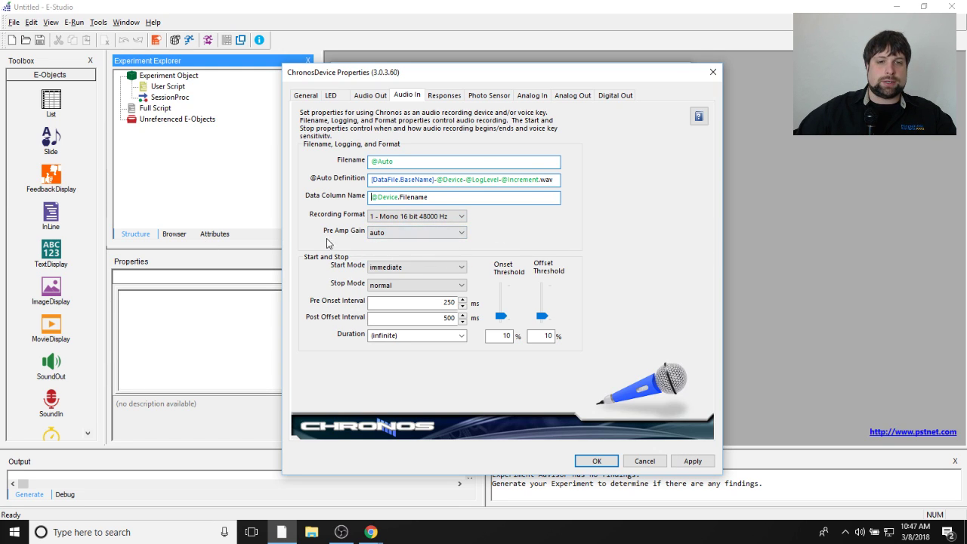
pyautogui.click(419, 232)
pyautogui.click(497, 235)
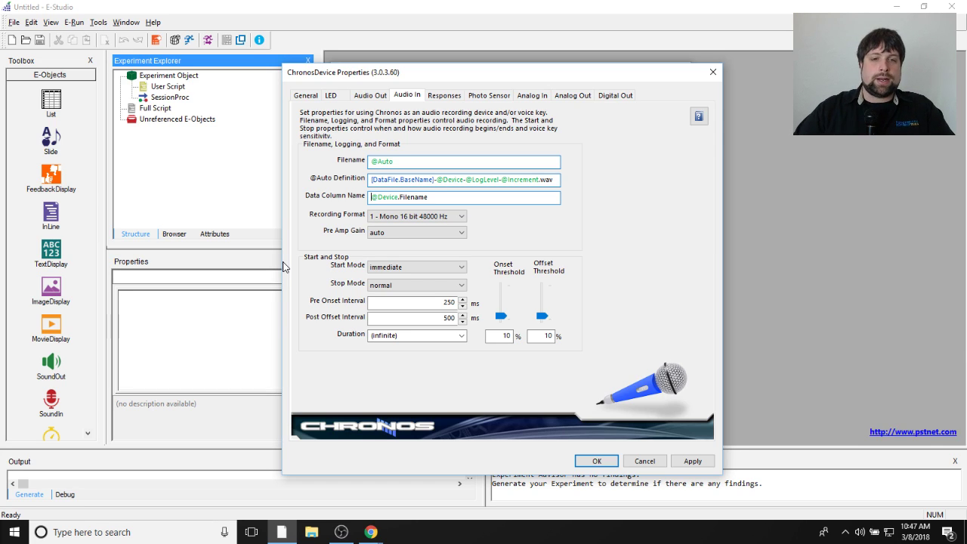
# Step: Compare the audio input's start and stop mode options, keeping immediate as the start mode and normal as the stop mode
pyautogui.click(415, 267)
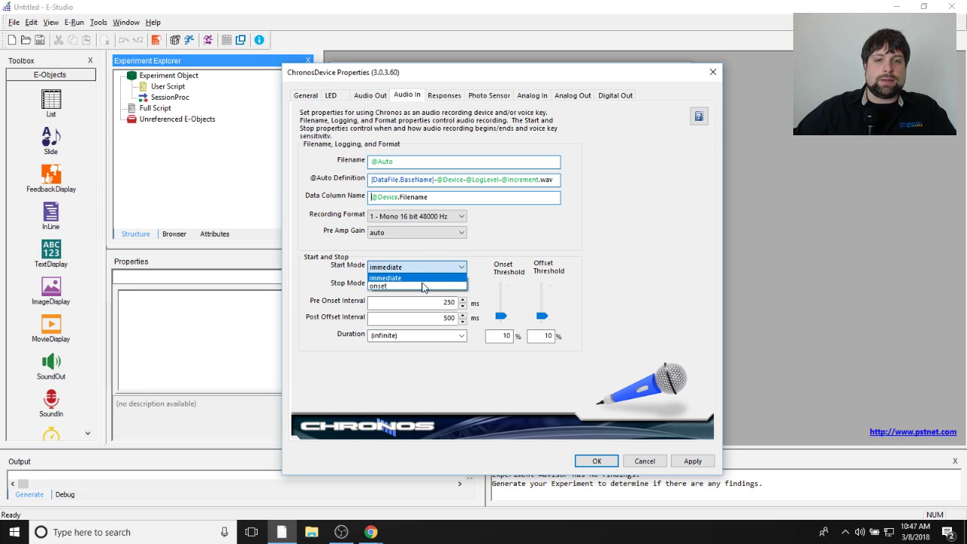
pyautogui.click(452, 277)
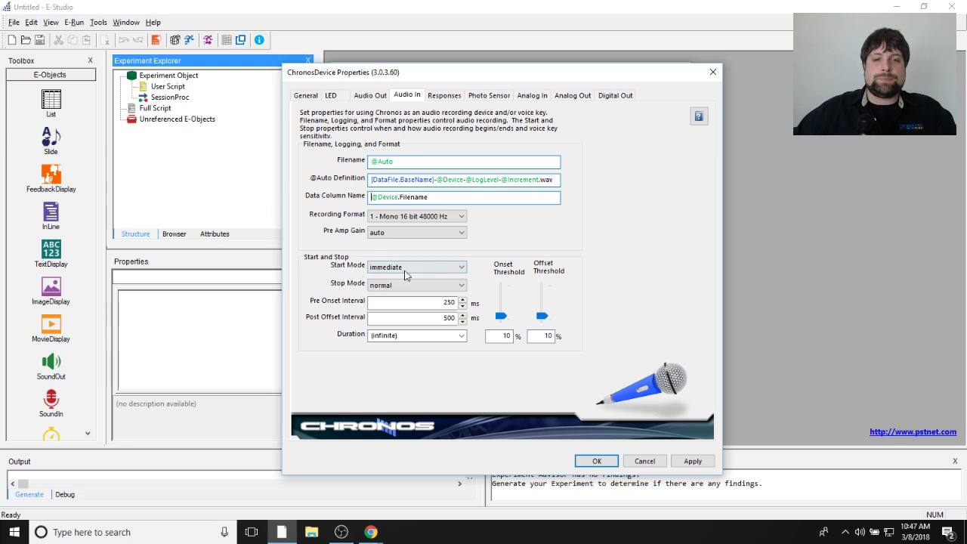
pyautogui.click(448, 268)
pyautogui.click(435, 277)
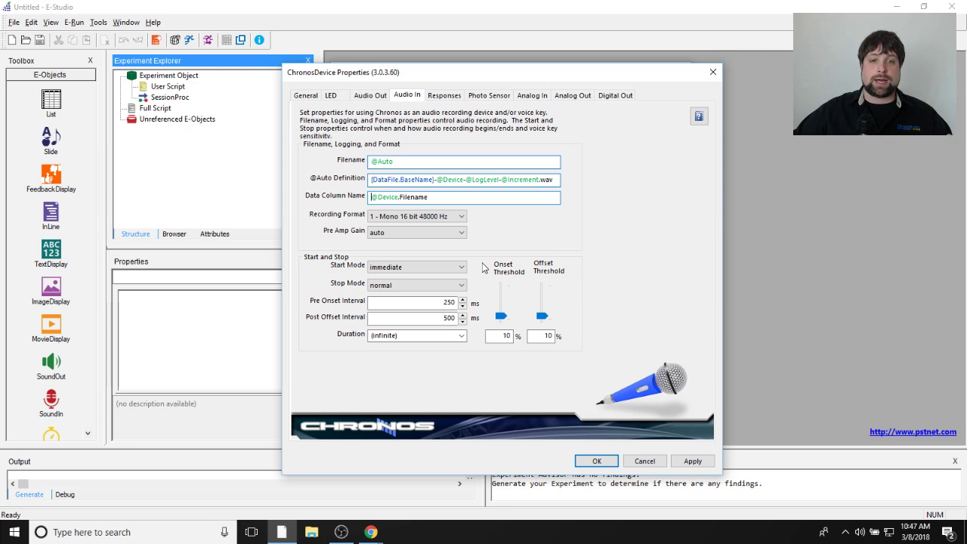
pyautogui.click(458, 270)
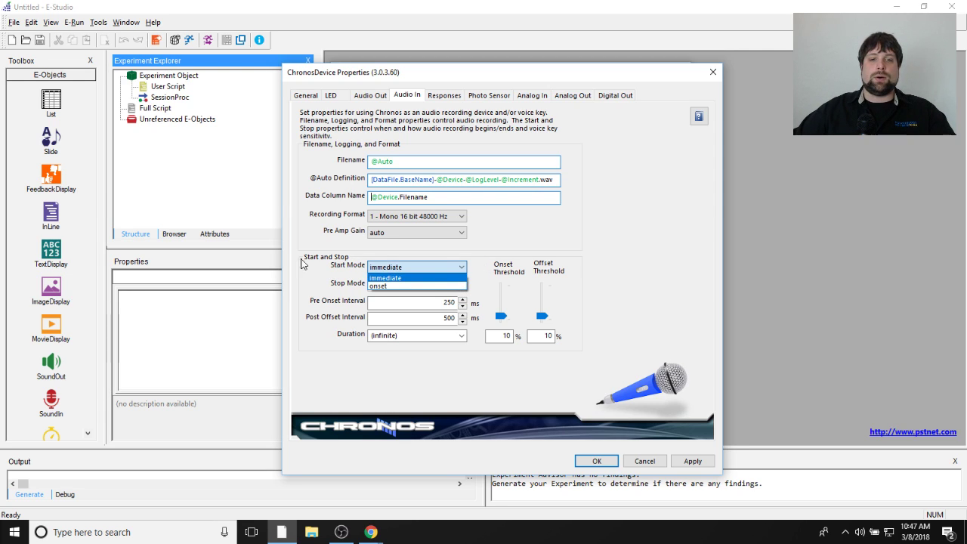
pyautogui.click(411, 277)
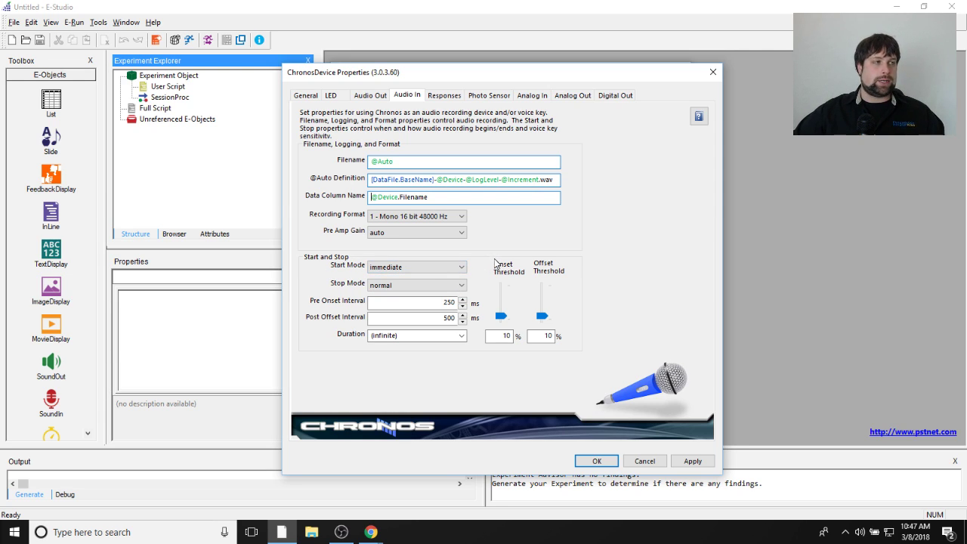
pyautogui.click(462, 285)
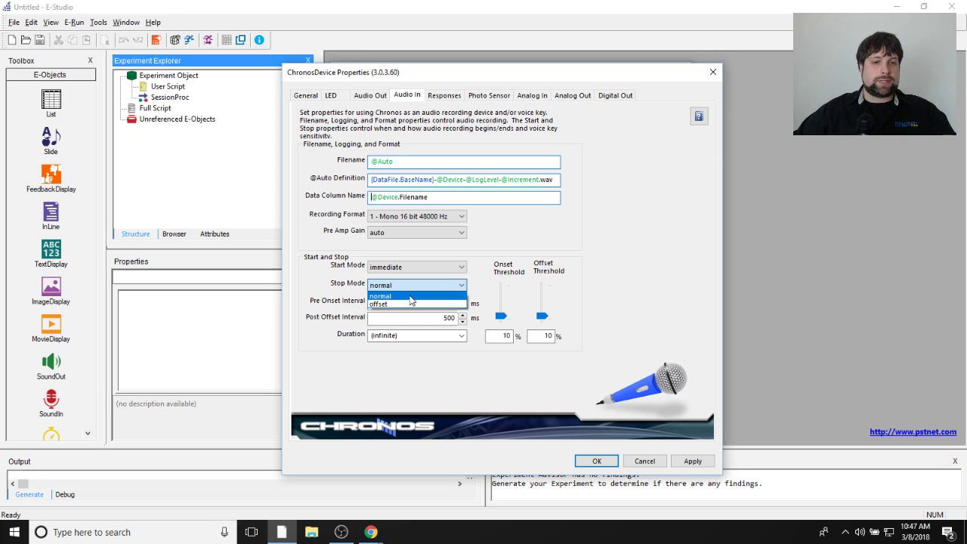
pyautogui.click(410, 296)
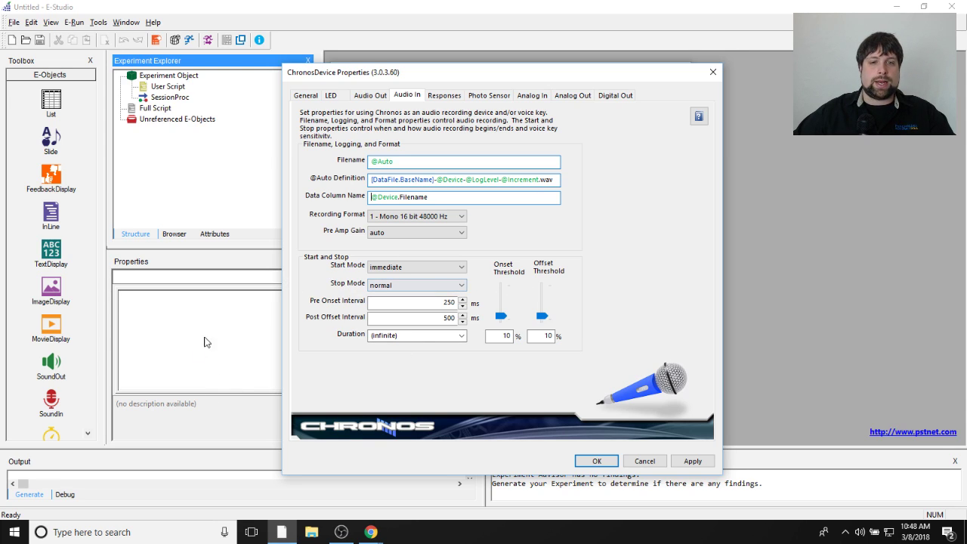
# Step: Review the audio input's pre onset and post offset intervals
pyautogui.click(443, 302)
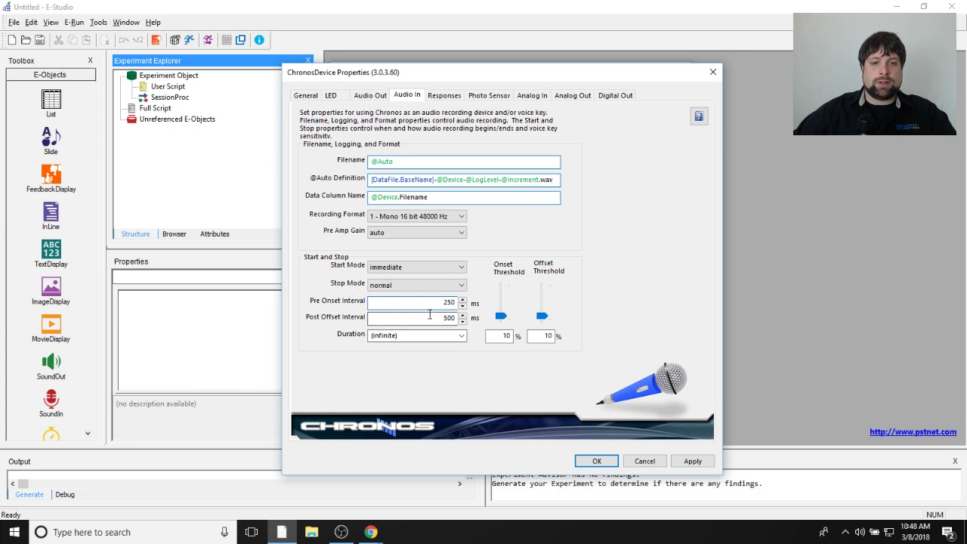
pyautogui.click(414, 317)
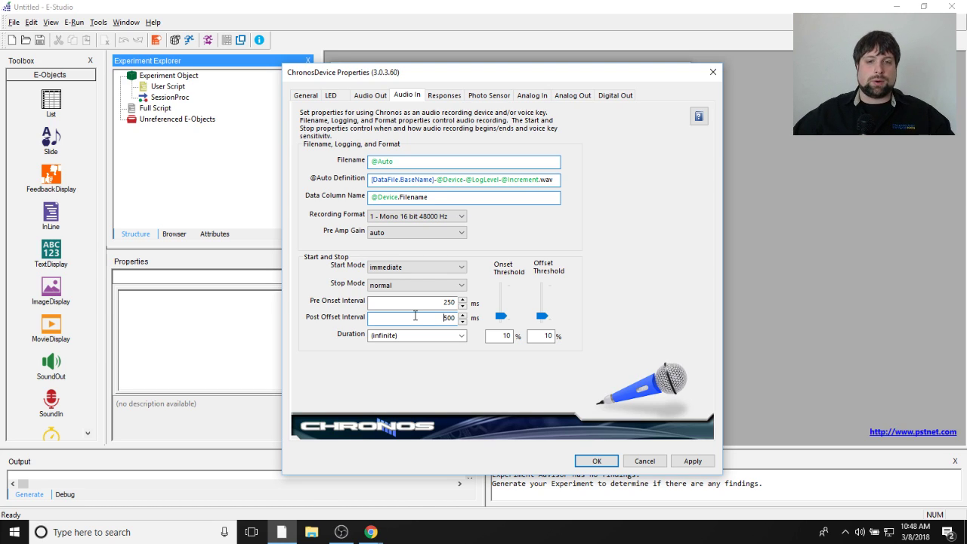
pyautogui.doubleClick(449, 302)
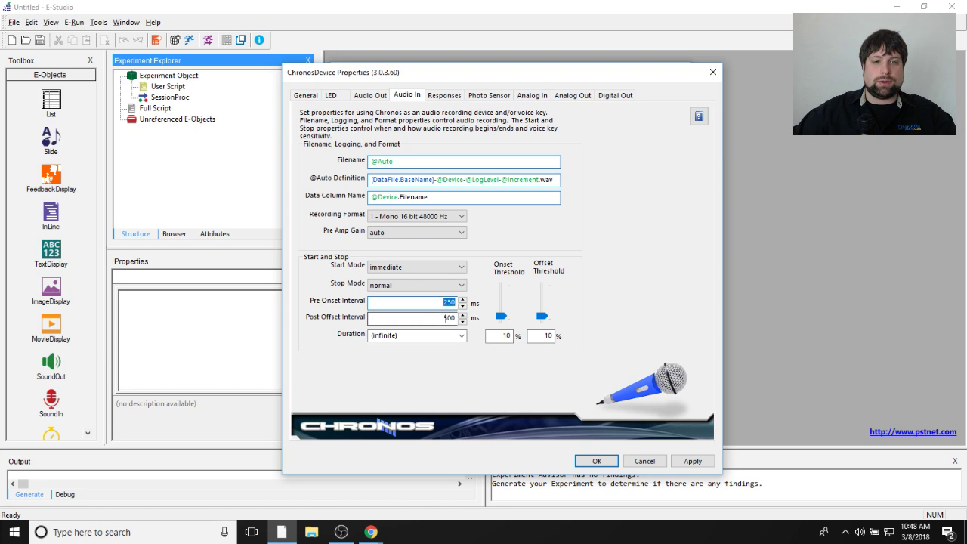
pyautogui.click(436, 320)
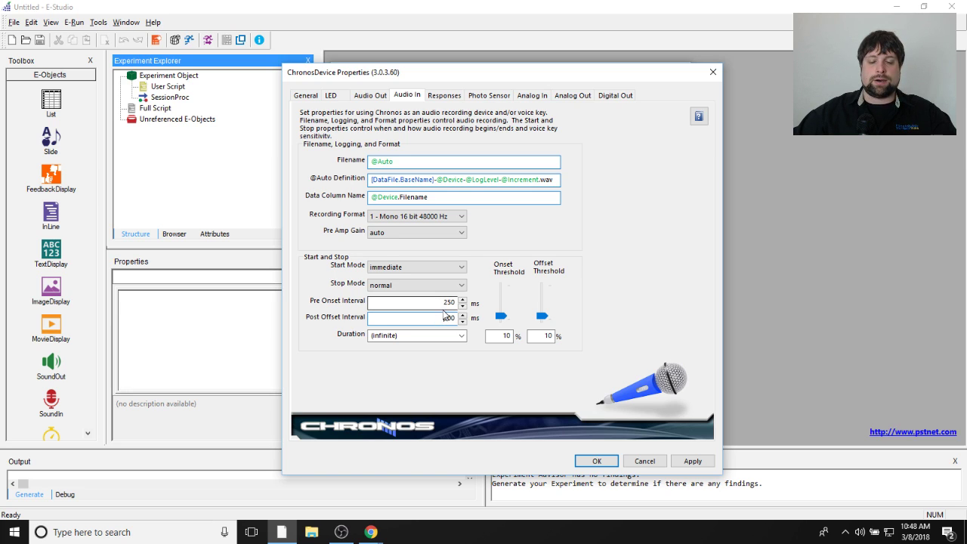
pyautogui.click(404, 304)
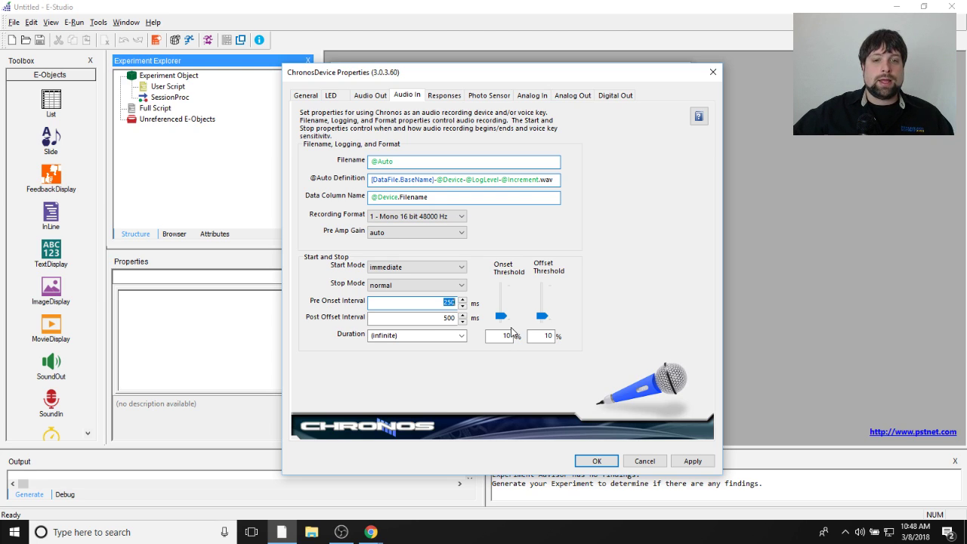
pyautogui.press('Tab')
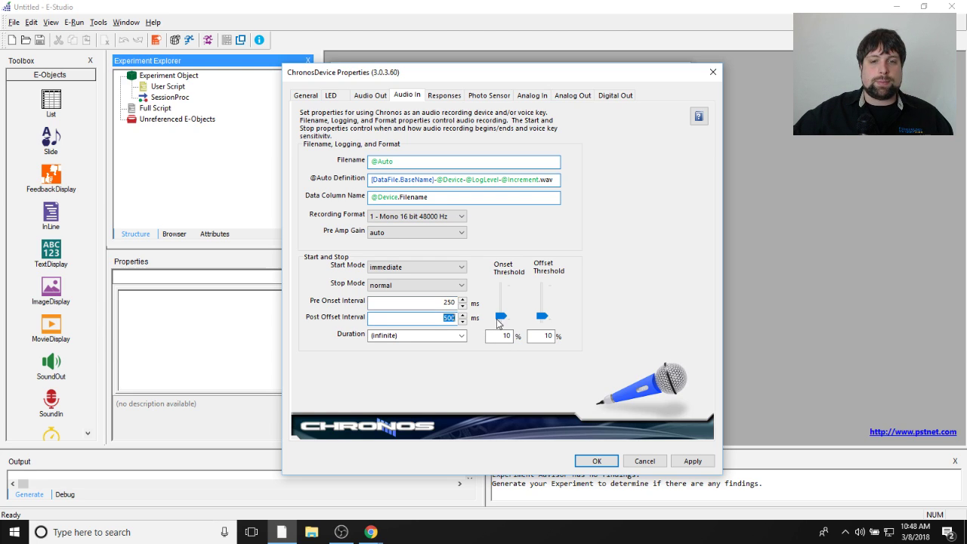
pyautogui.click(442, 318)
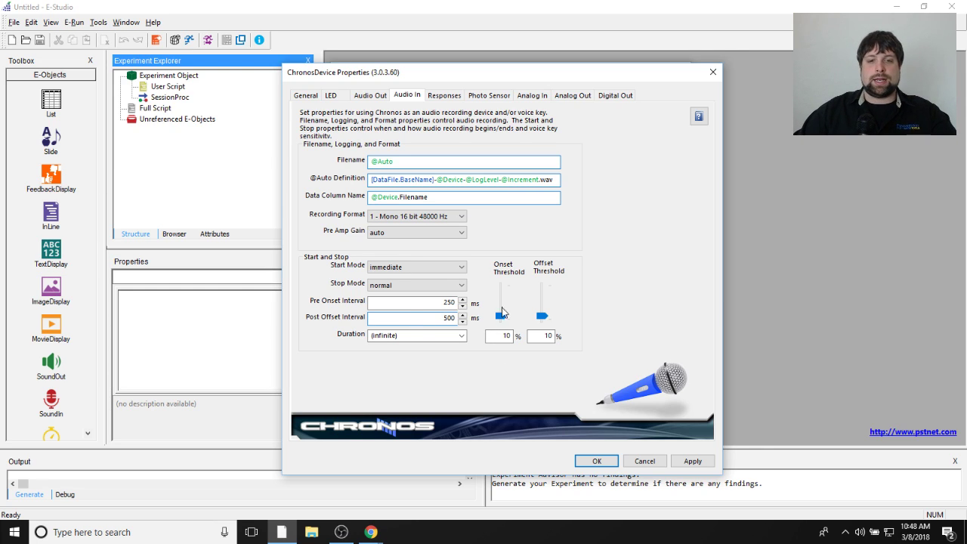
# Step: Look through the recording duration options for the audio input and keep (infinite)
pyautogui.press('Tab')
pyautogui.click(461, 336)
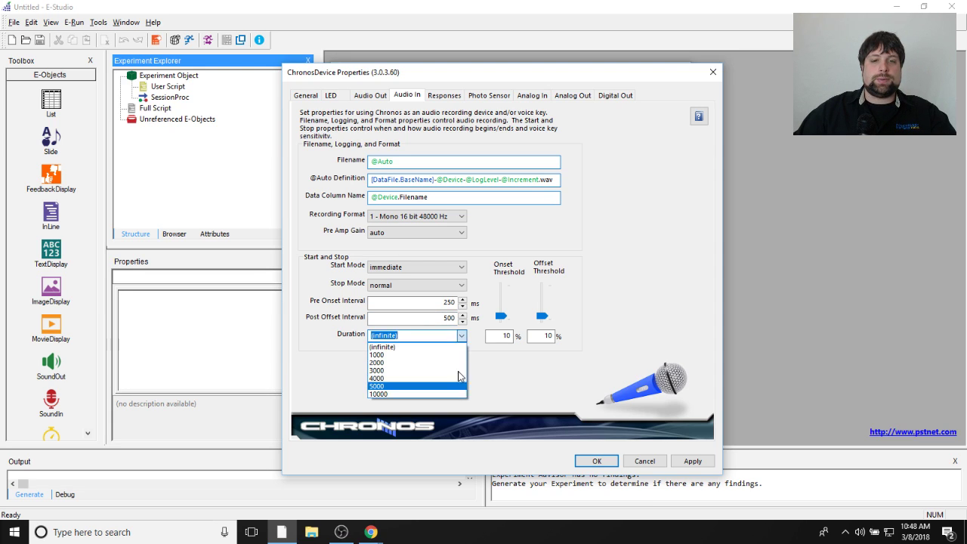
pyautogui.click(434, 346)
pyautogui.click(428, 336)
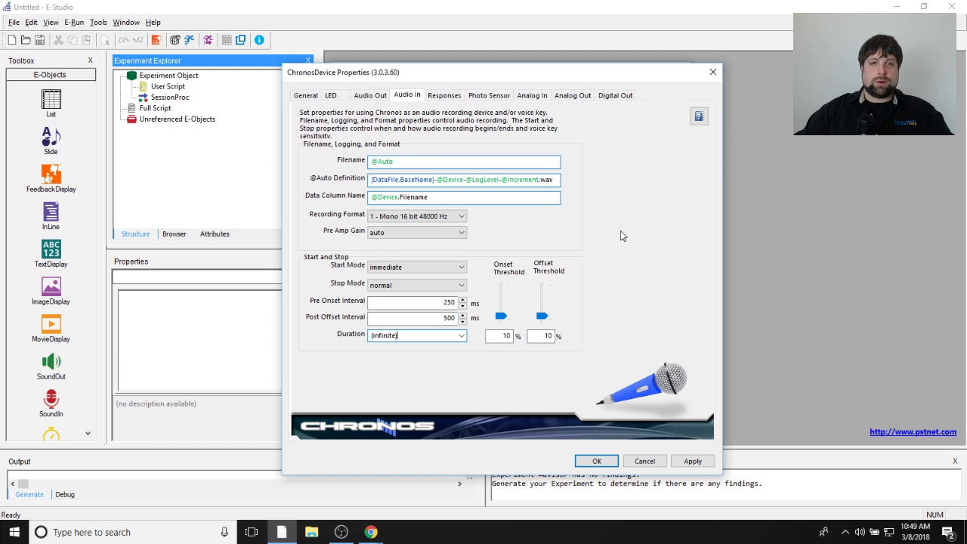
# Step: Return to the Chronos audio output properties and open their help documentation in Google Chrome
pyautogui.click(369, 96)
pyautogui.click(406, 96)
pyautogui.click(382, 96)
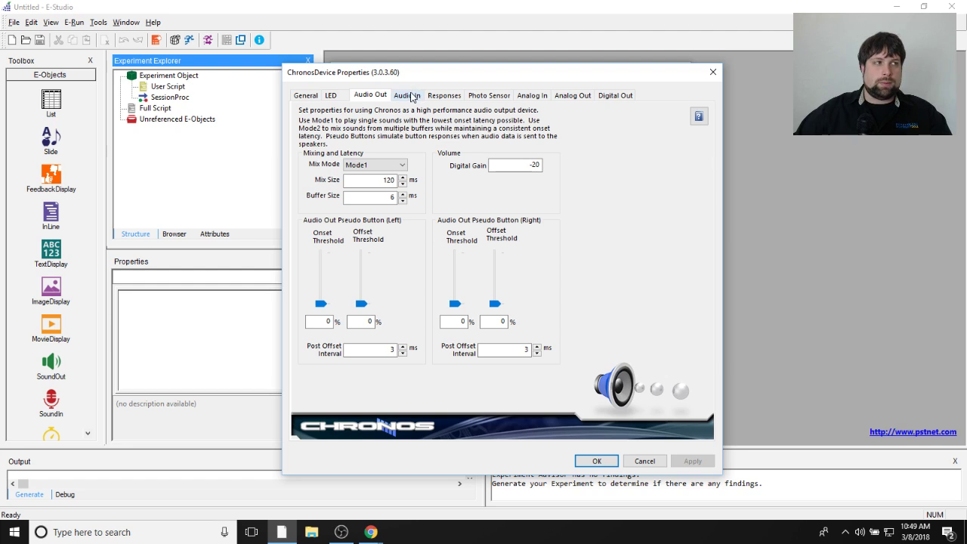
pyautogui.click(698, 117)
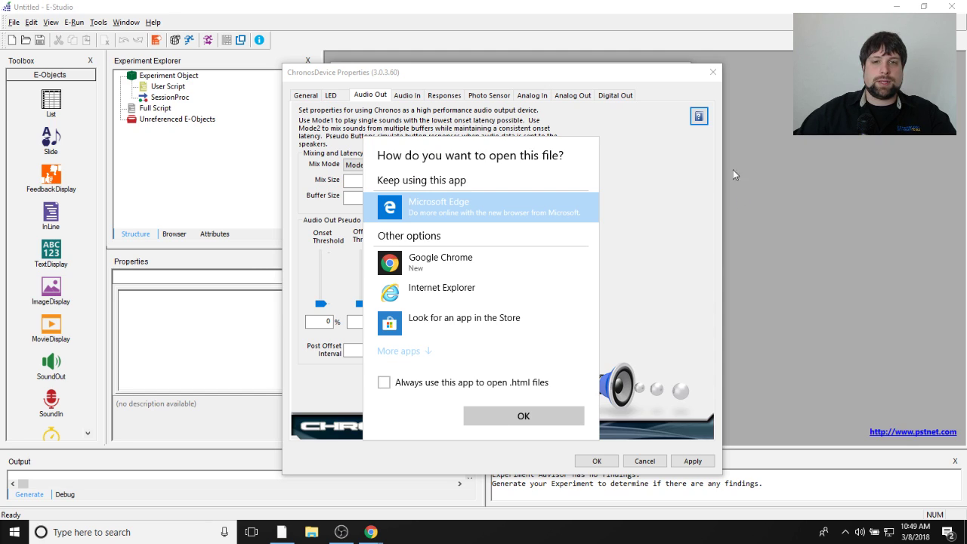
pyautogui.click(423, 262)
pyautogui.click(529, 416)
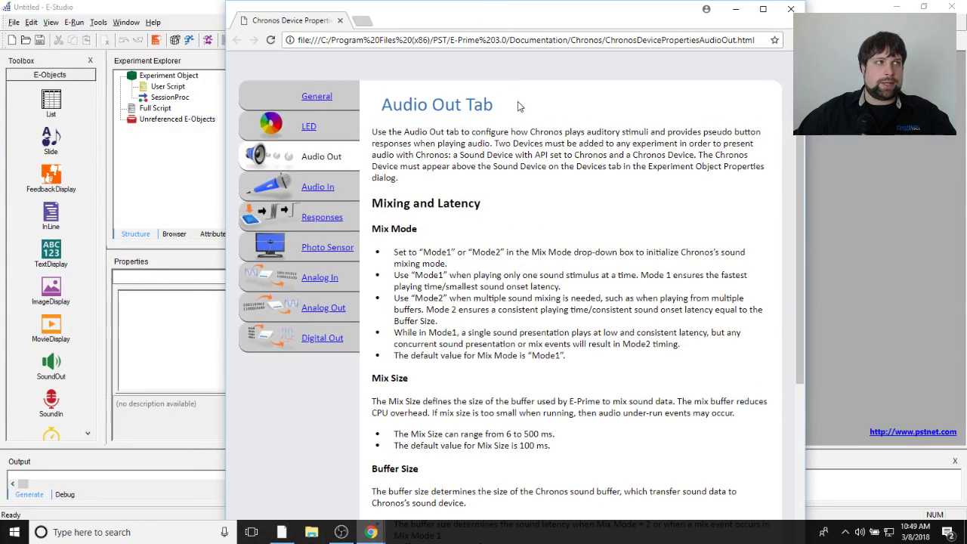
# Step: Reposition the help window and read the Audio Out page's device requirements, mix mode, mix size and buffer size sections
pyautogui.moveTo(526, 25); pyautogui.dragTo(442, 28)
pyautogui.scroll(-1, 330, 232)
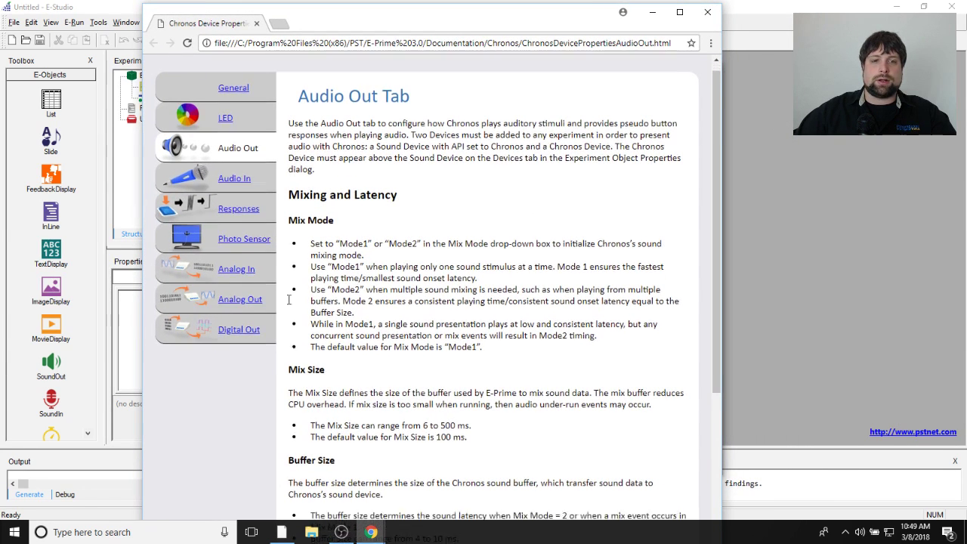
pyautogui.moveTo(287, 144); pyautogui.dragTo(426, 149)
pyautogui.click(425, 149)
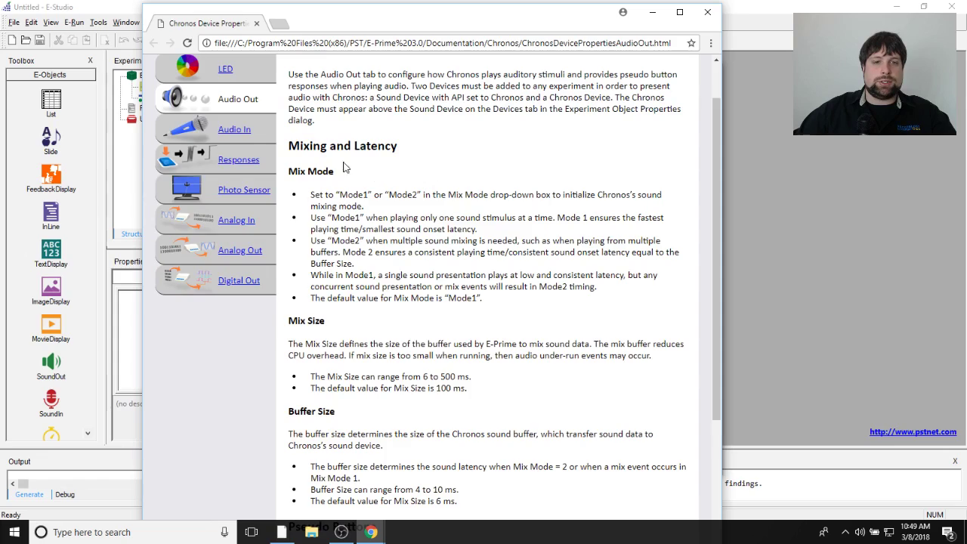
pyautogui.scroll(1, 406, 136)
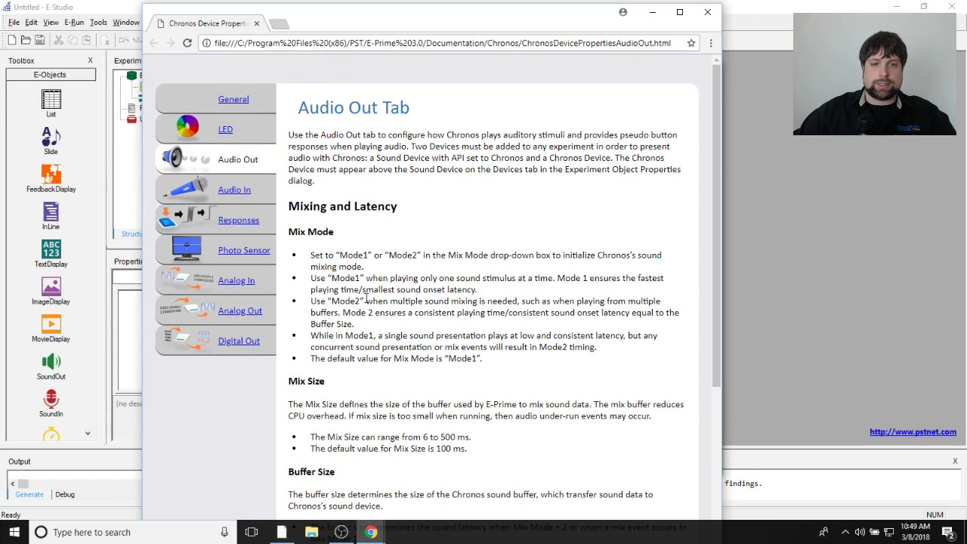
pyautogui.scroll(-5, 367, 293)
pyautogui.scroll(5, 242, 174)
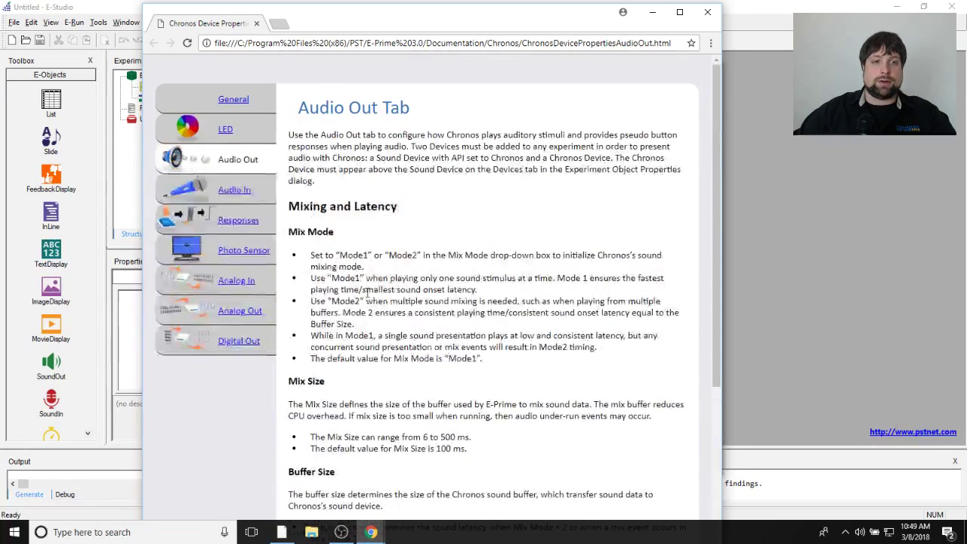
# Step: Browse the General and LED pages of the Chronos documentation, ending on the Audio Out page
pyautogui.click(234, 108)
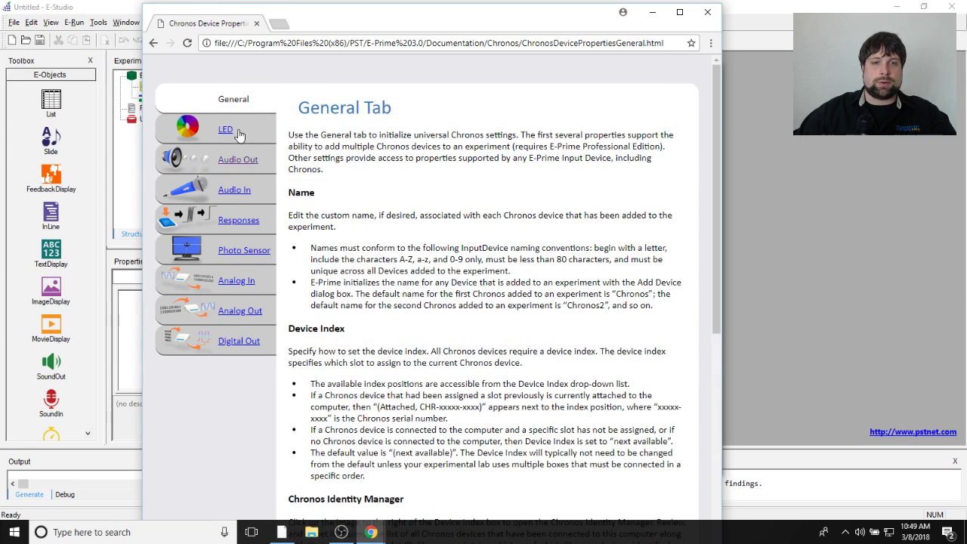
pyautogui.click(239, 133)
pyautogui.click(233, 165)
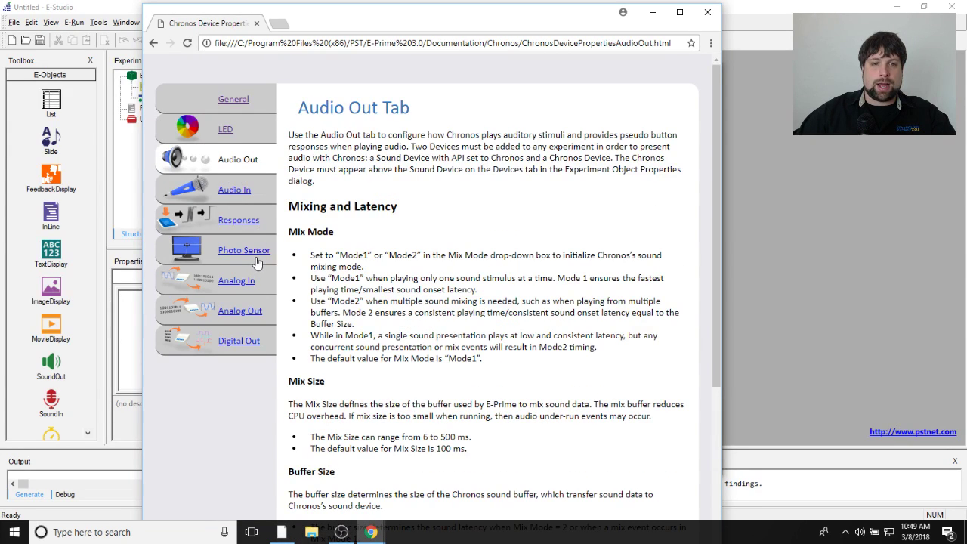
# Step: Read the Audio Out page's pseudo buttons, thresholds and post offset interval sections in the enlarged help window
pyautogui.scroll(-3, 395, 340)
pyautogui.scroll(-3, 378, 317)
pyautogui.scroll(-3, 337, 413)
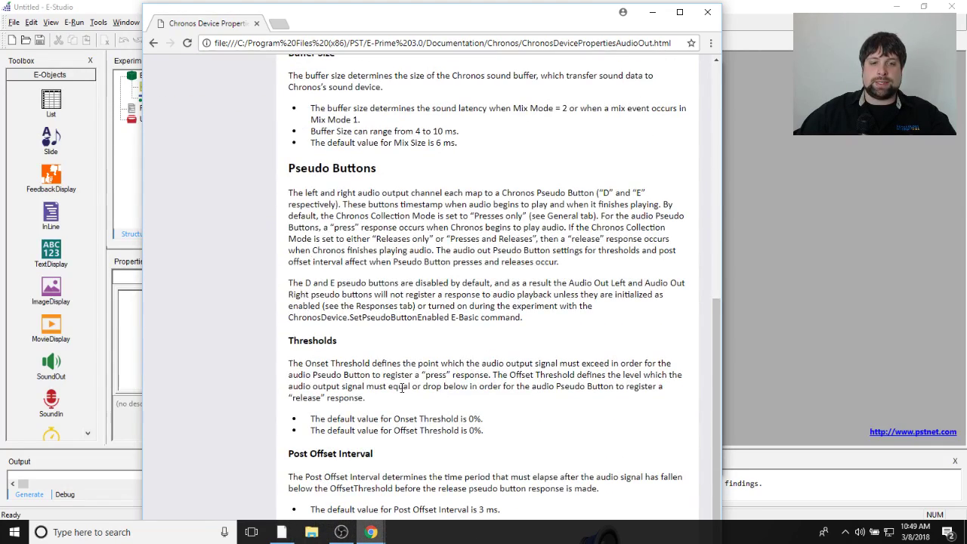
pyautogui.doubleClick(597, 7)
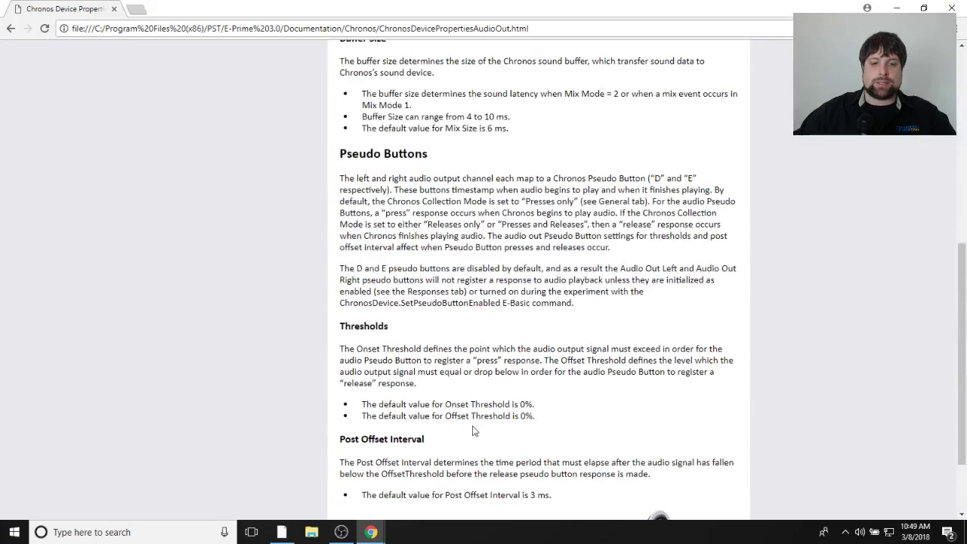
pyautogui.scroll(-2, 380, 378)
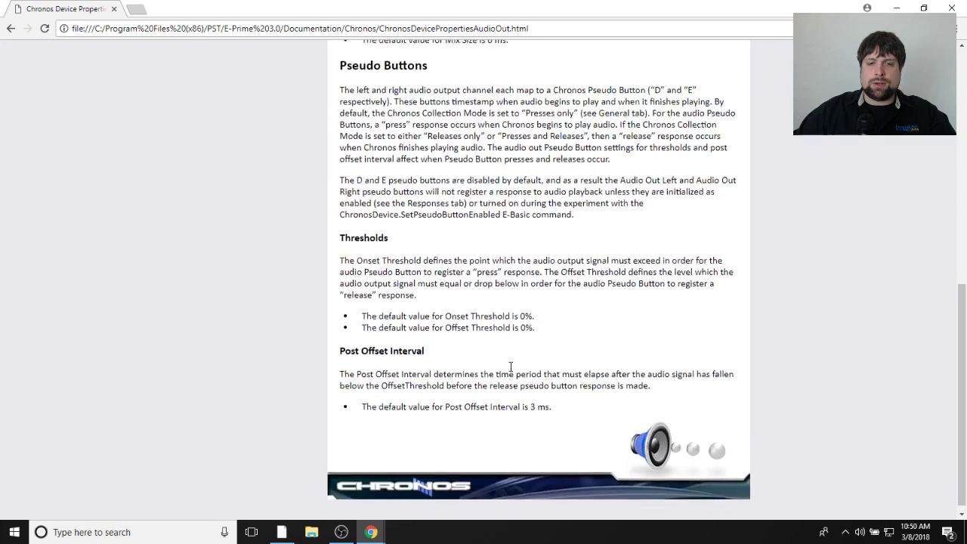
pyautogui.scroll(8, 509, 370)
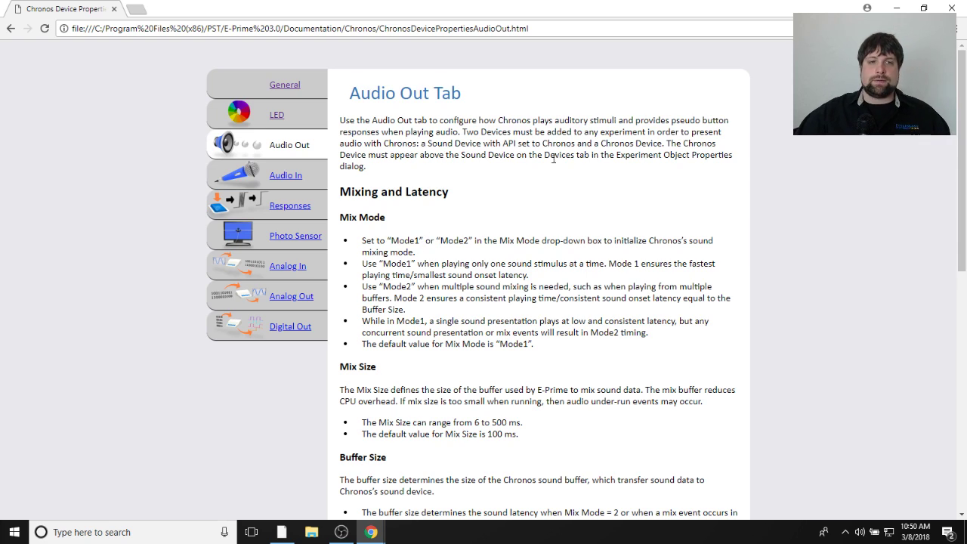
pyautogui.click(287, 177)
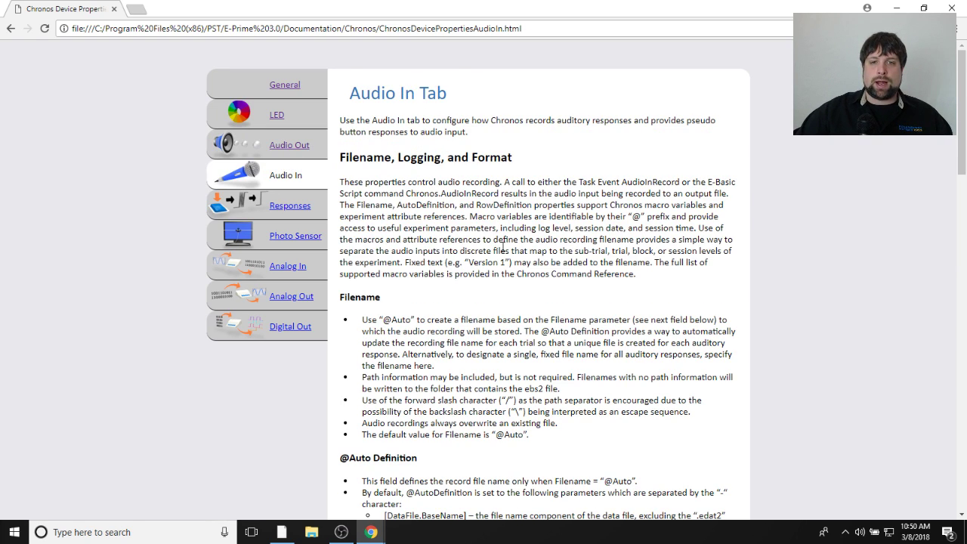
pyautogui.scroll(-5, 512, 232)
pyautogui.scroll(6, 516, 334)
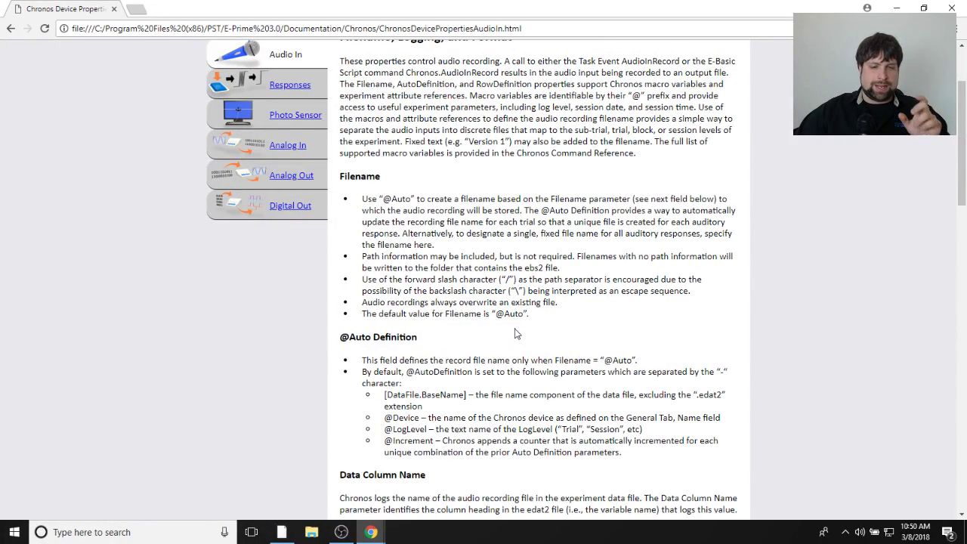
pyautogui.scroll(2, 518, 343)
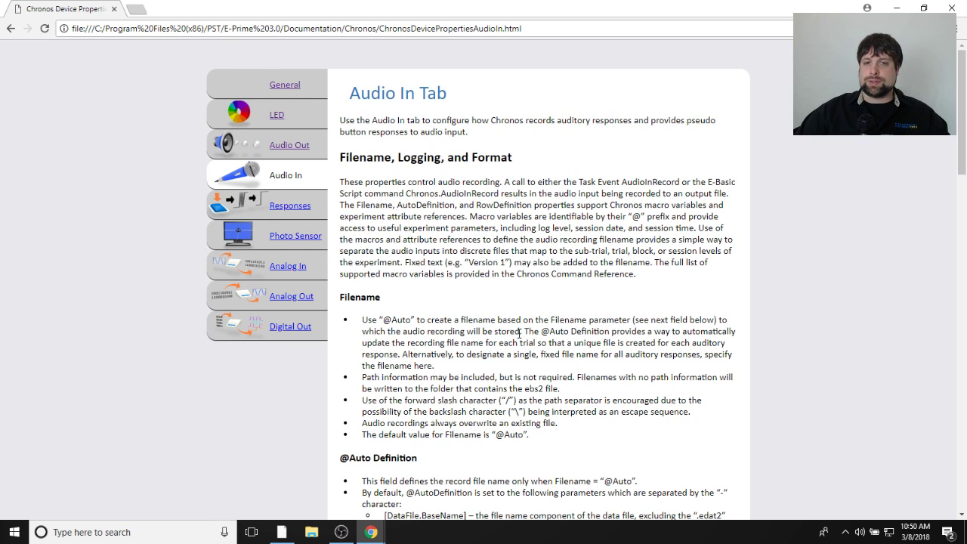
# Step: Return to E-Studio, apply the Chronos device properties, and confirm the Experiment Object properties
pyautogui.doubleClick(457, 6)
pyautogui.click(658, 57)
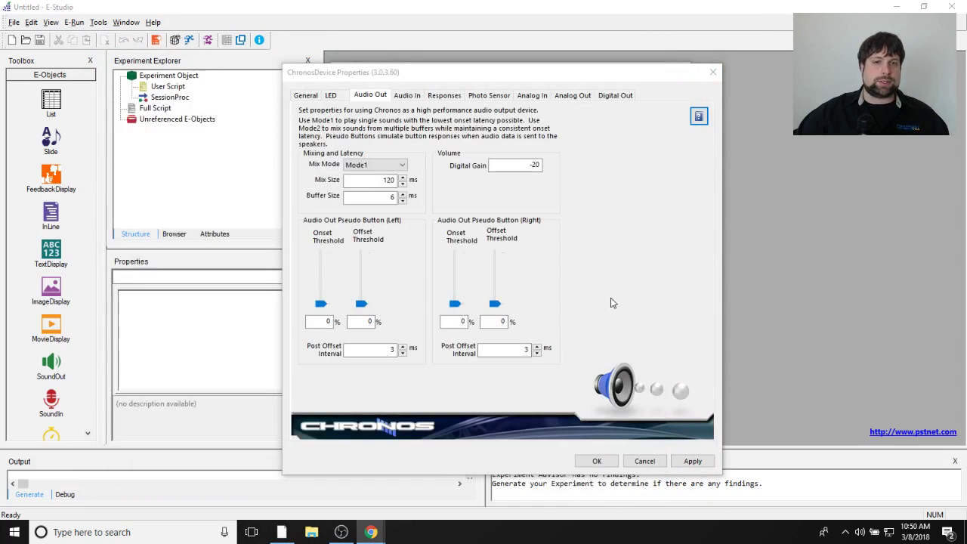
pyautogui.click(693, 461)
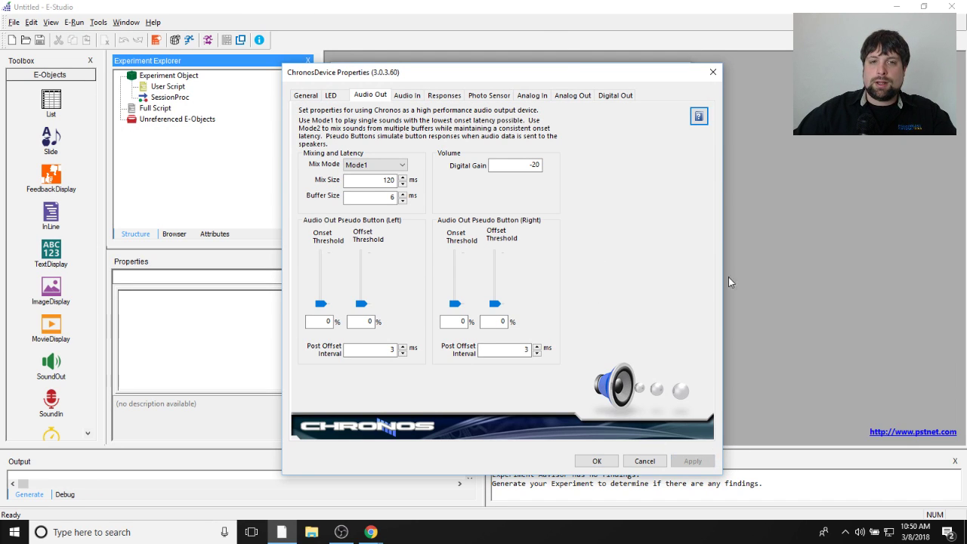
pyautogui.click(307, 97)
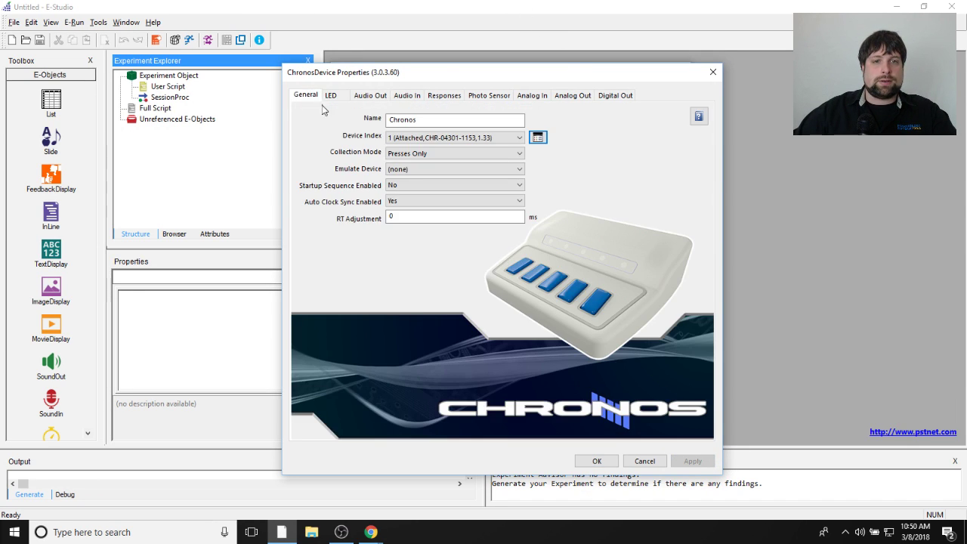
pyautogui.click(595, 460)
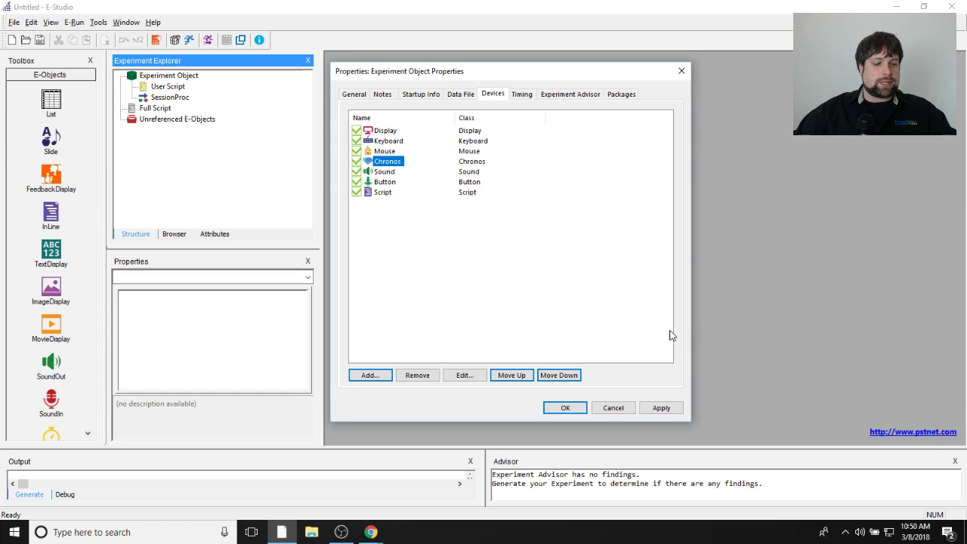
pyautogui.click(660, 408)
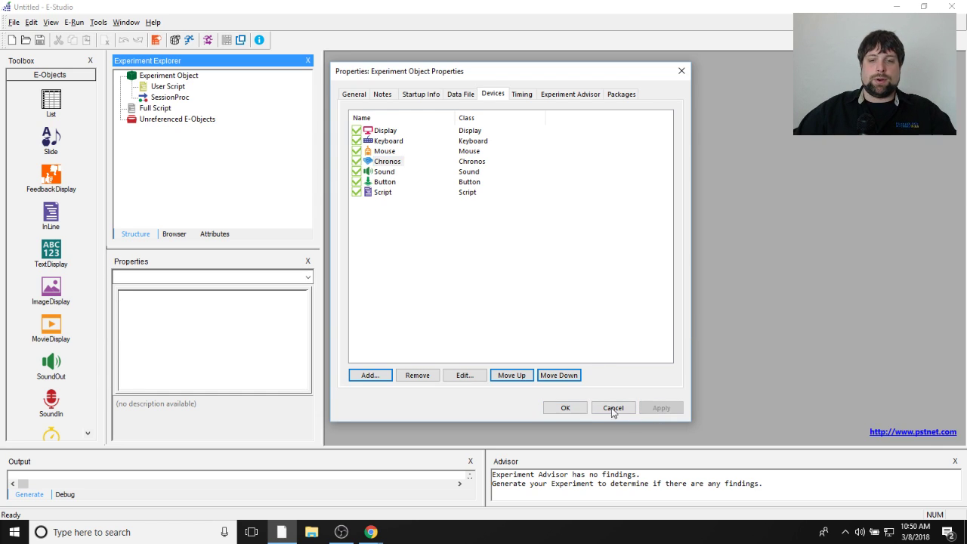
pyautogui.click(565, 408)
# Step: Open SessionProc and add a TextDisplay object named Welcome to its timeline
pyautogui.click(168, 98)
pyautogui.doubleClick(159, 101)
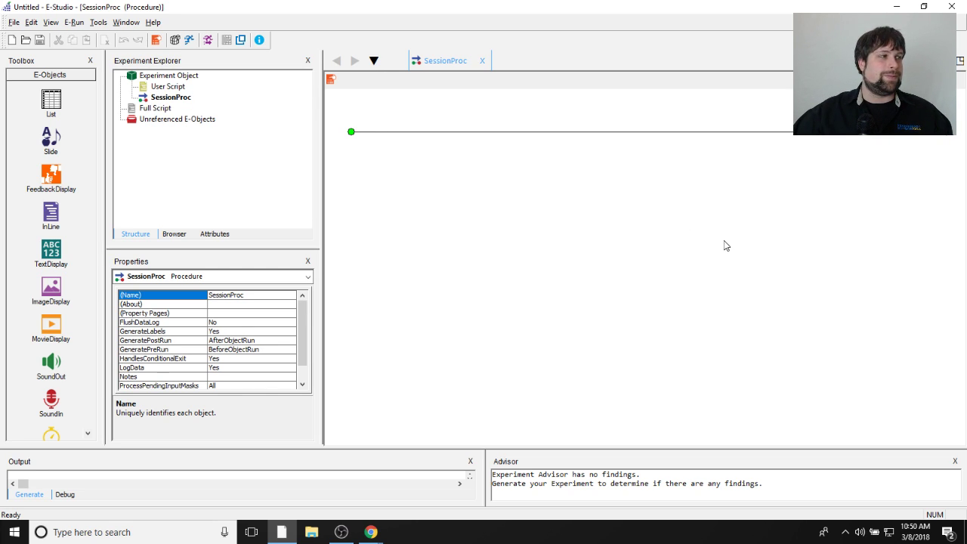
pyautogui.moveTo(51, 248); pyautogui.dragTo(401, 128)
pyautogui.click(401, 120)
pyautogui.rightClick(401, 119)
pyautogui.click(425, 168)
pyautogui.write('Welcome')
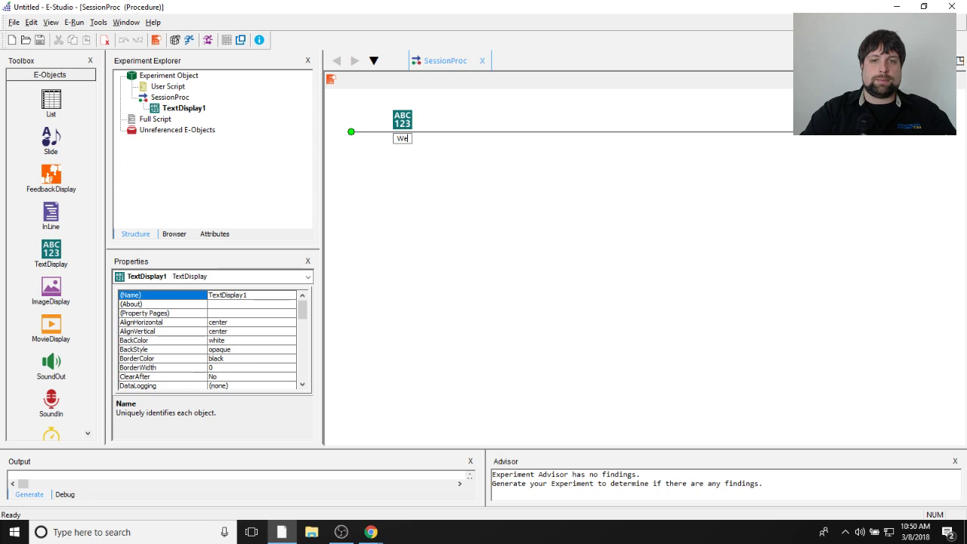
pyautogui.press('Return')
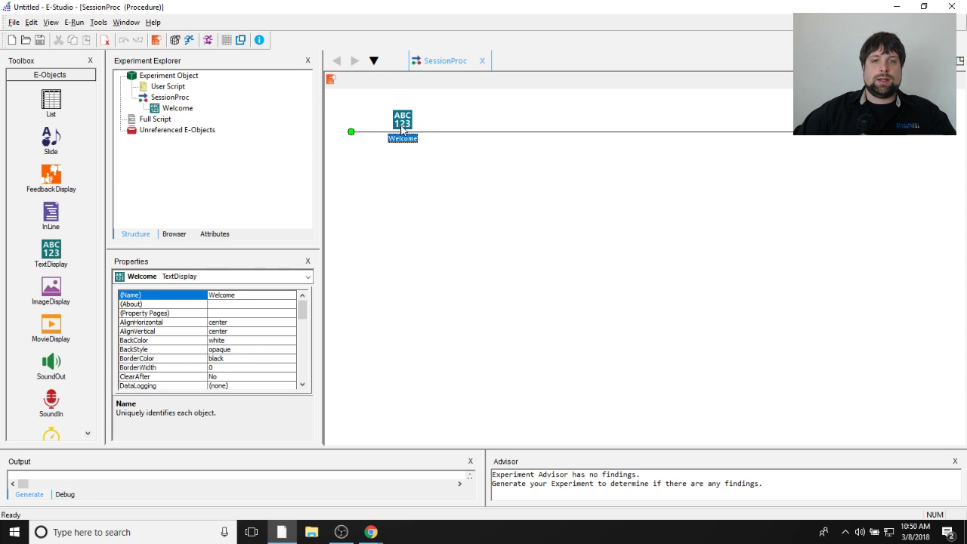
pyautogui.click(457, 325)
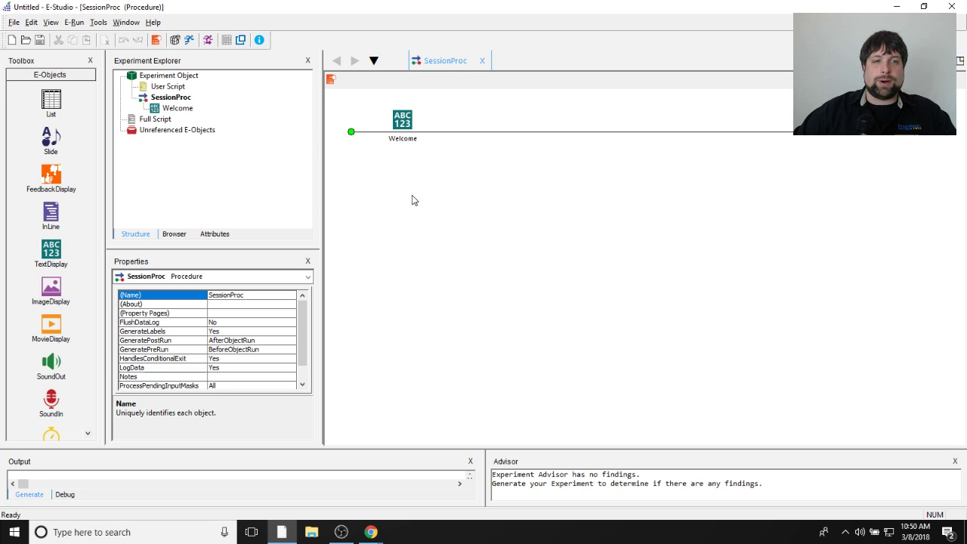
pyautogui.click(401, 128)
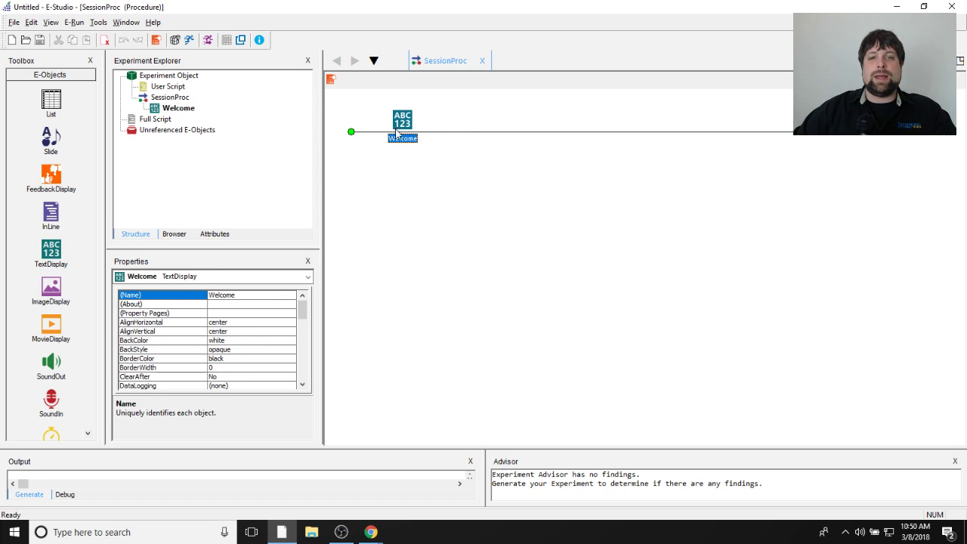
pyautogui.rightClick(398, 126)
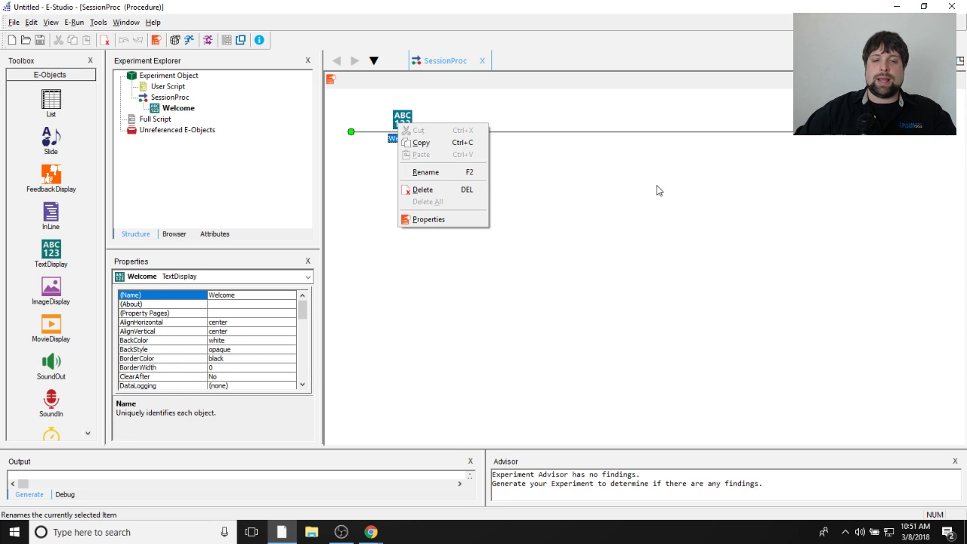
pyautogui.click(596, 193)
pyautogui.rightClick(396, 132)
pyautogui.press('Escape')
# Step: Open the Welcome display and enter "Welcome to the experiment!" as its first line of text
pyautogui.doubleClick(400, 125)
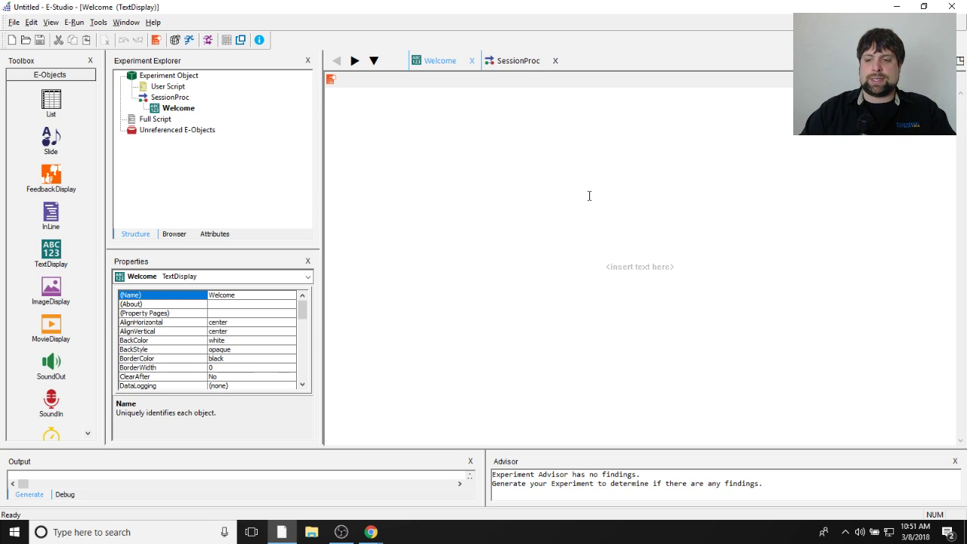
pyautogui.write('Welcome')
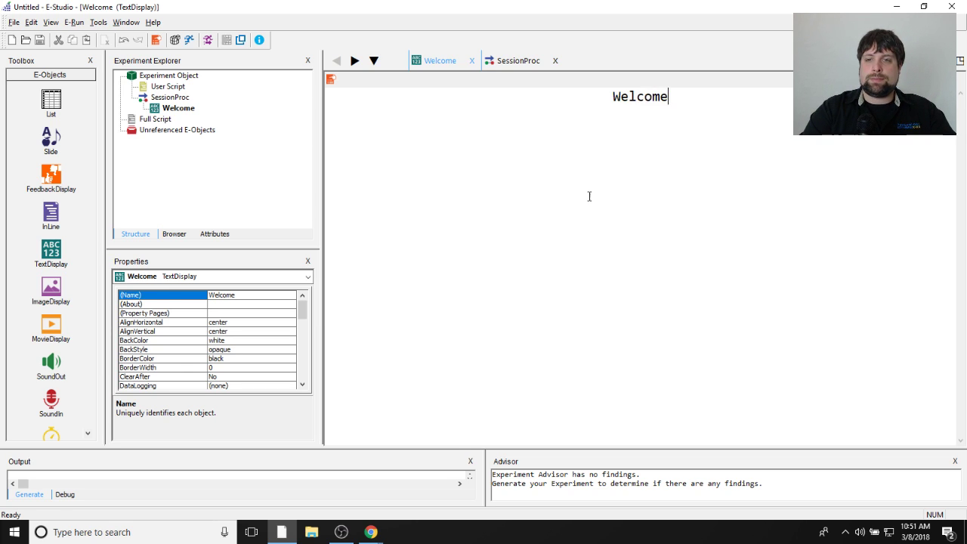
pyautogui.write(' to the exeriment')
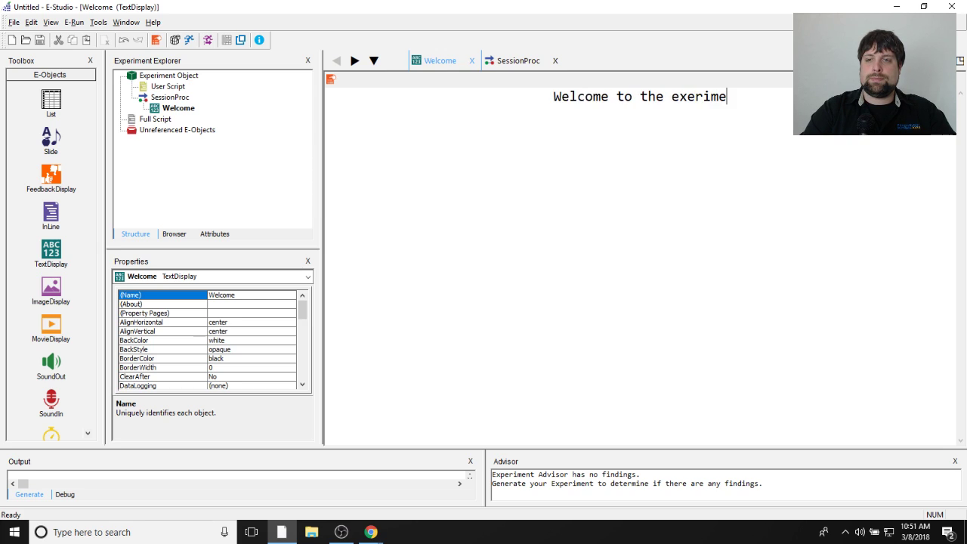
pyautogui.press('BackSpace')
pyautogui.press('BackSpace')
pyautogui.press('BackSpace')
pyautogui.press('BackSpace')
pyautogui.press('BackSpace')
pyautogui.press('BackSpace')
pyautogui.press('BackSpace')
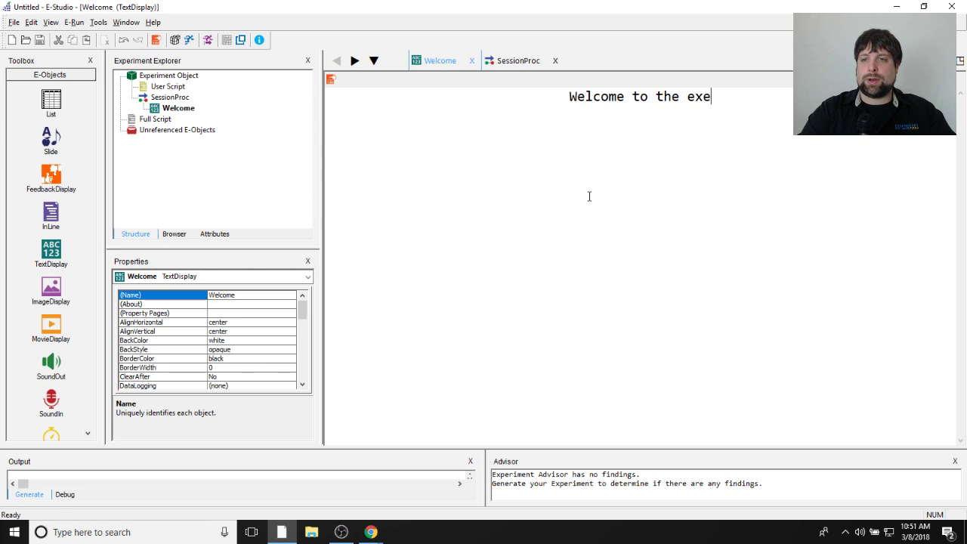
pyautogui.write('periment!')
pyautogui.press('Return')
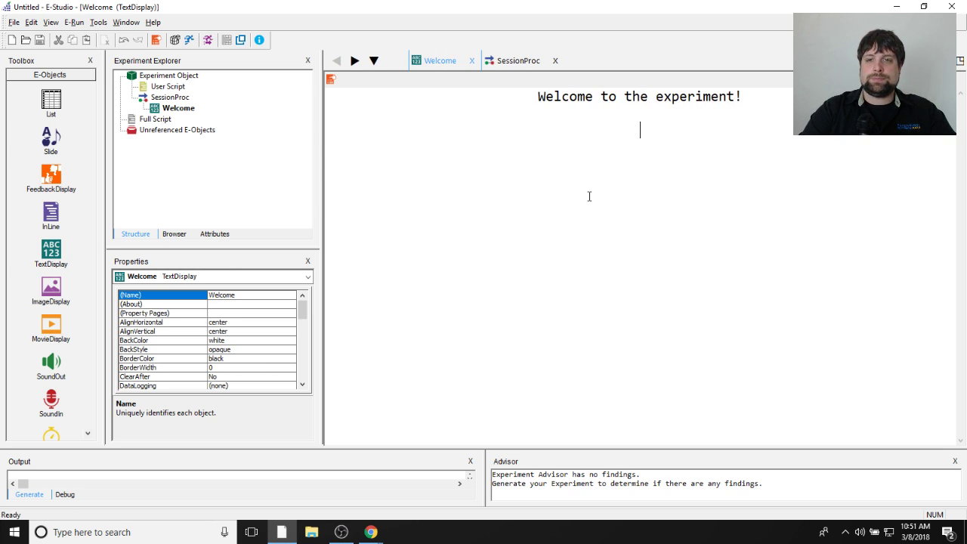
# Step: Add the line "You will be shown a series of pictures." below the greeting
pyautogui.write('You will be show')
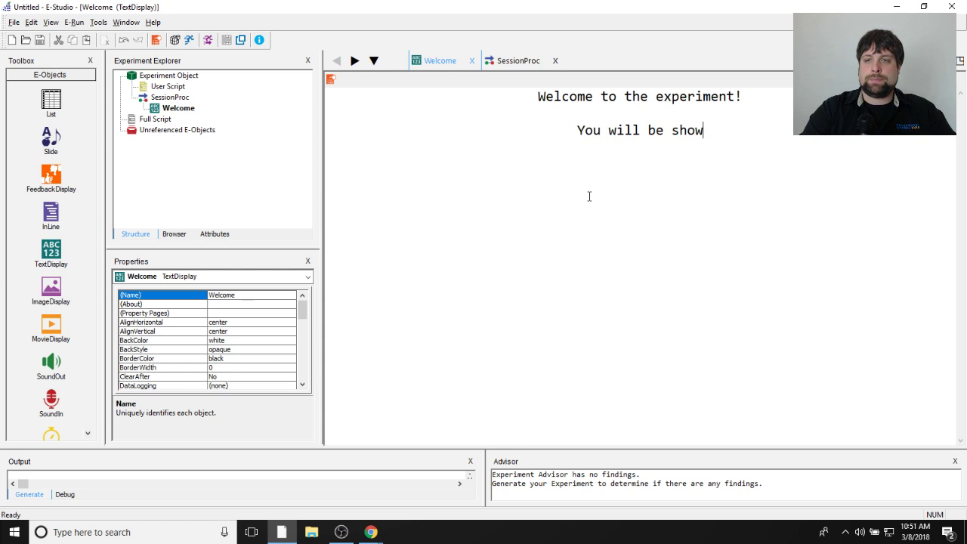
pyautogui.write('n a seri')
pyautogui.press('BackSpace')
pyautogui.write('ies of pictures.')
pyautogui.press('Return')
pyautogui.press('Return')
# Step: Add the instruction "Please say the name of the picture out loud as clearly as possible." on a new line
pyautogui.write('Please say ')
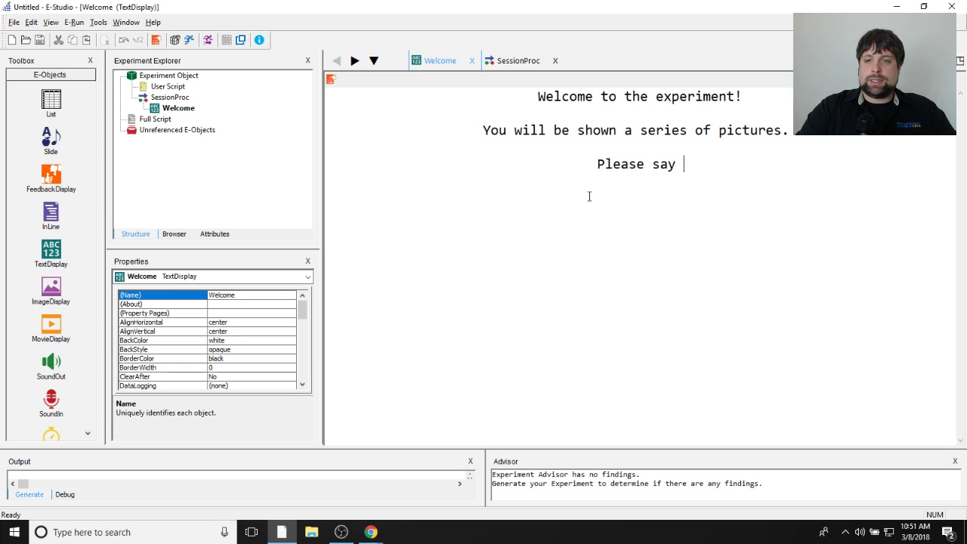
pyautogui.write('the name of the p')
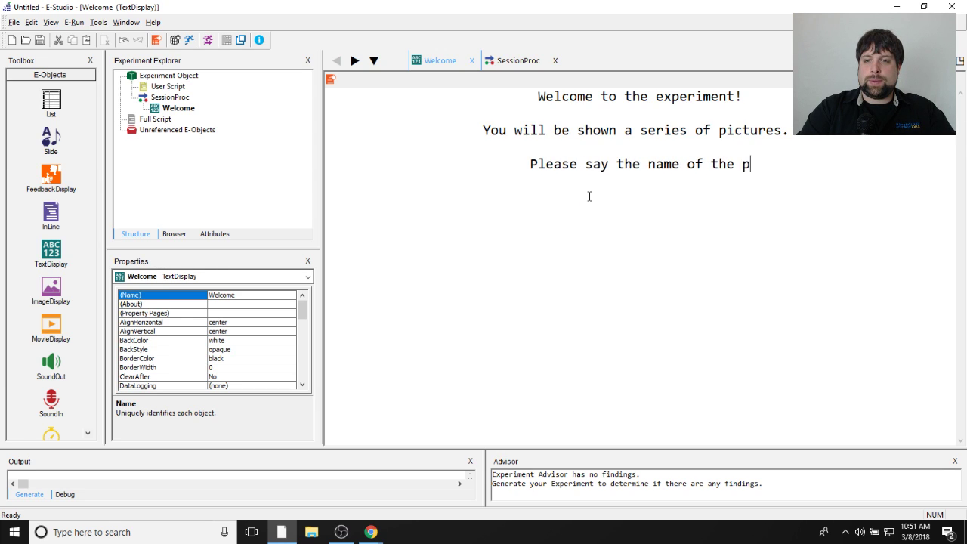
pyautogui.write('icture out loud.')
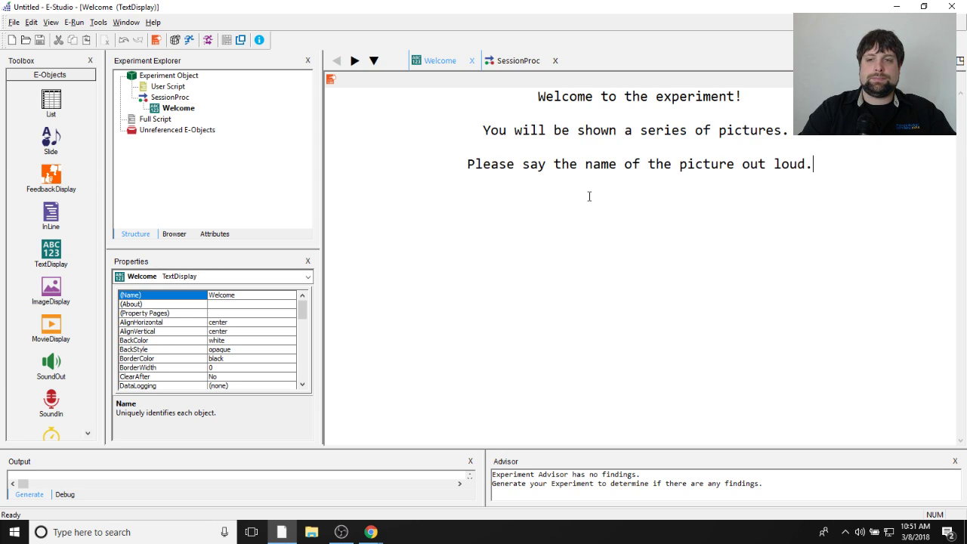
pyautogui.press('BackSpace')
pyautogui.write('in')
pyautogui.press('BackSpace')
pyautogui.press('BackSpace')
pyautogui.write('as clearly as possible.')
pyautogui.press('Return')
# Step: Add the closing line "Press any button on the Chronos to begin" to the Welcome text
pyautogui.write('Press an')
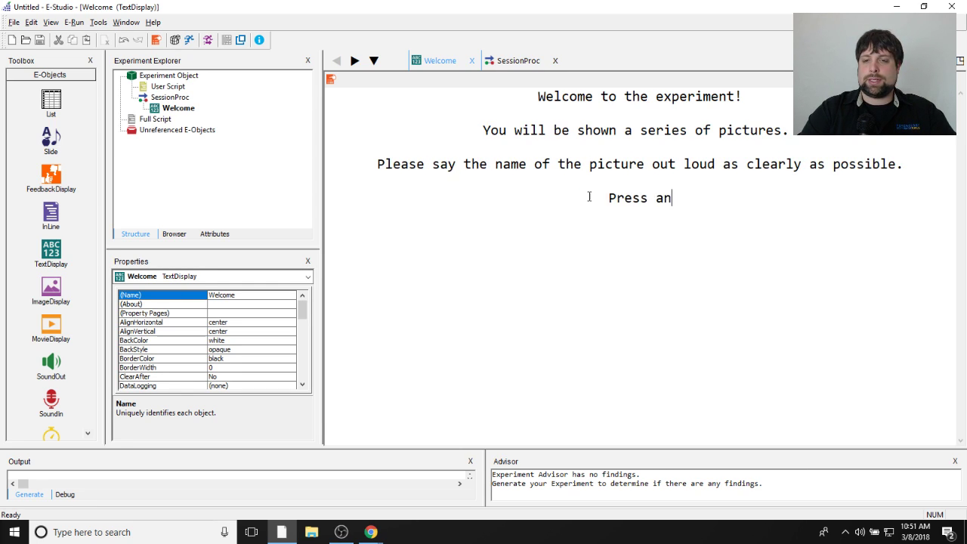
pyautogui.write('y button on the Chron')
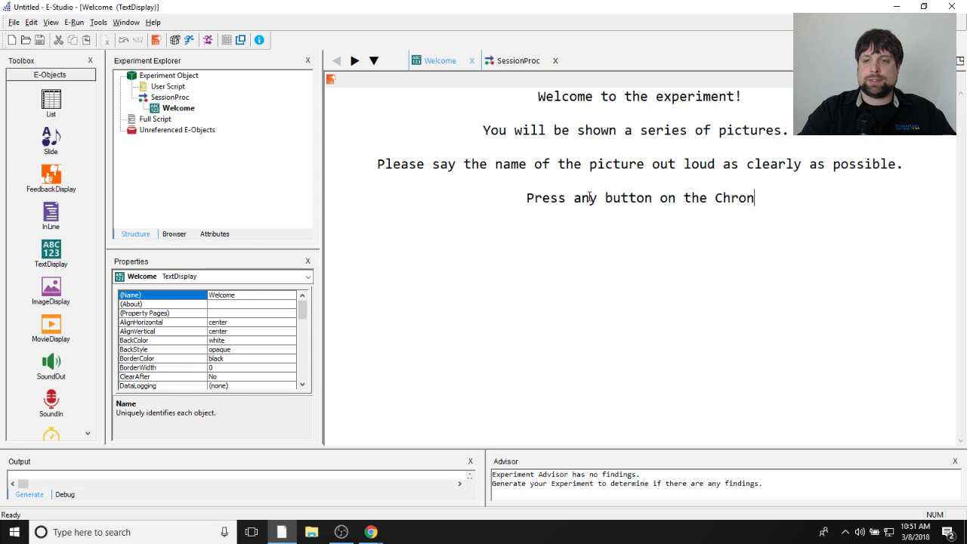
pyautogui.write('os to begin')
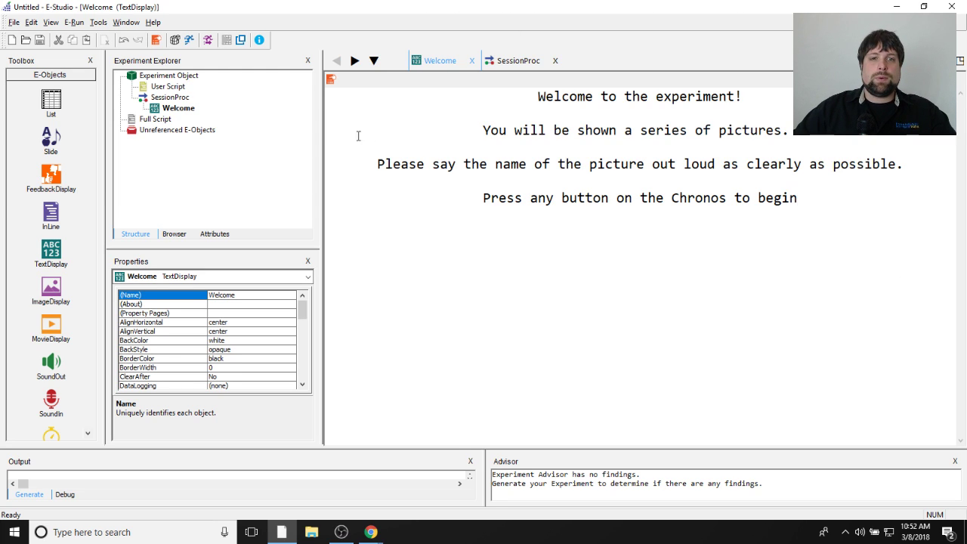
# Step: In the Welcome display's properties, set the duration to (infinite) and data logging to Time Audit Only
pyautogui.click(332, 81)
pyautogui.click(385, 78)
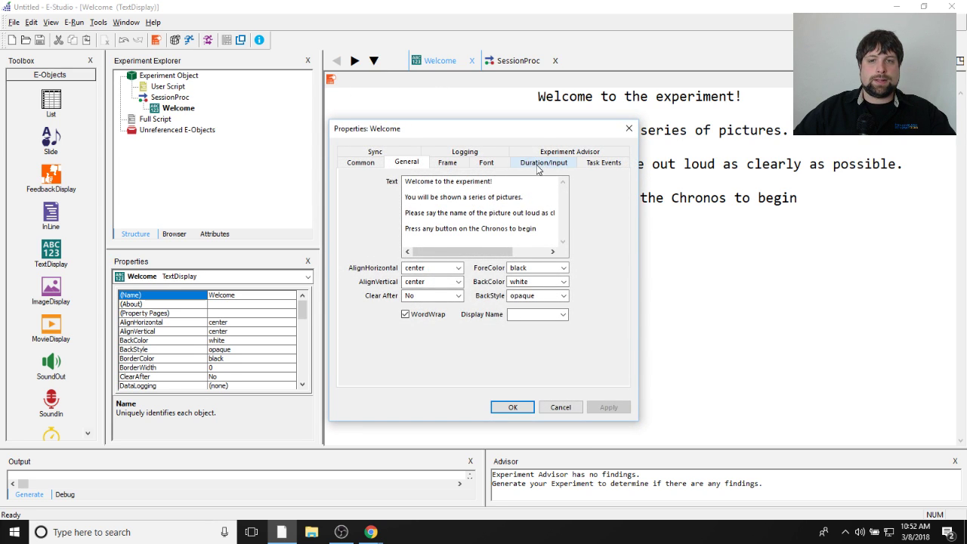
pyautogui.click(541, 161)
pyautogui.click(454, 188)
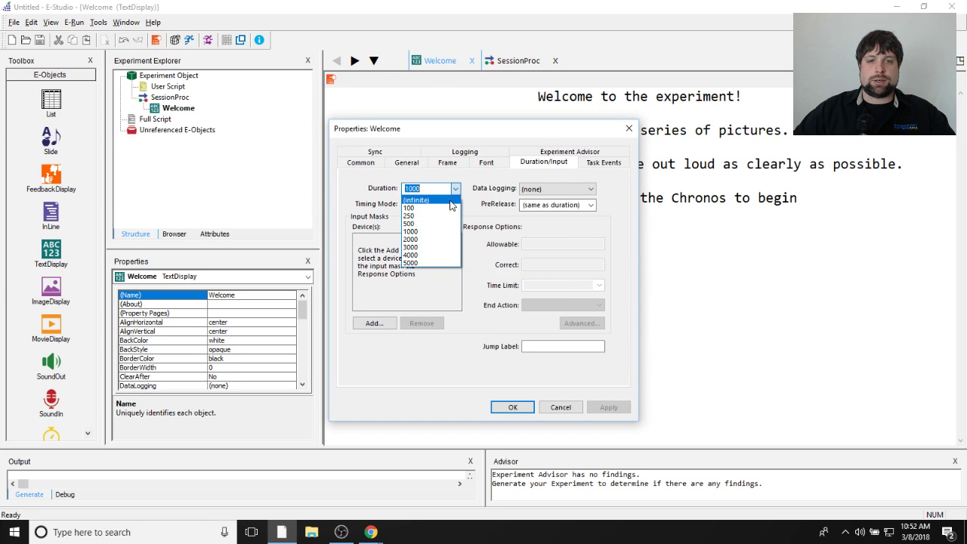
pyautogui.click(423, 199)
pyautogui.click(590, 189)
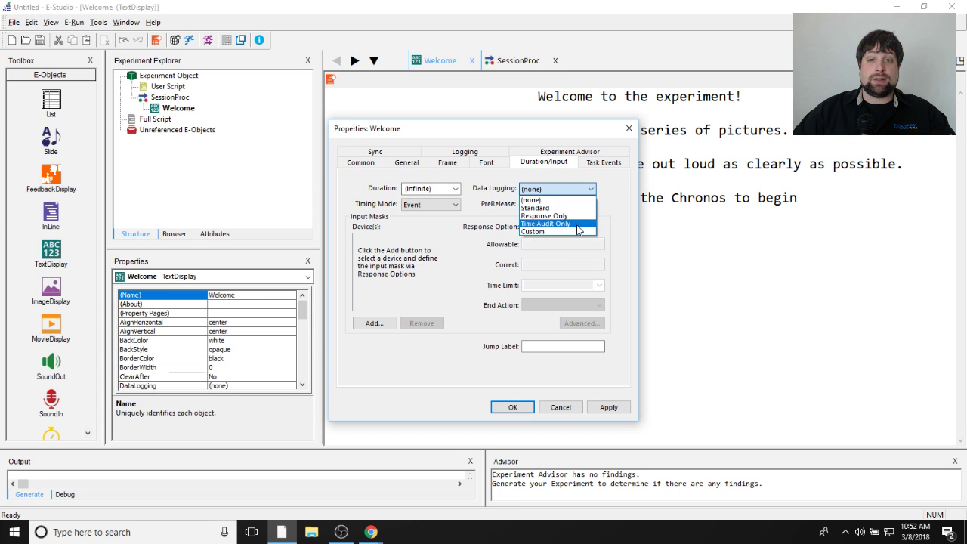
pyautogui.click(557, 218)
# Step: Add Chronos as an input device for the Welcome display
pyautogui.click(372, 323)
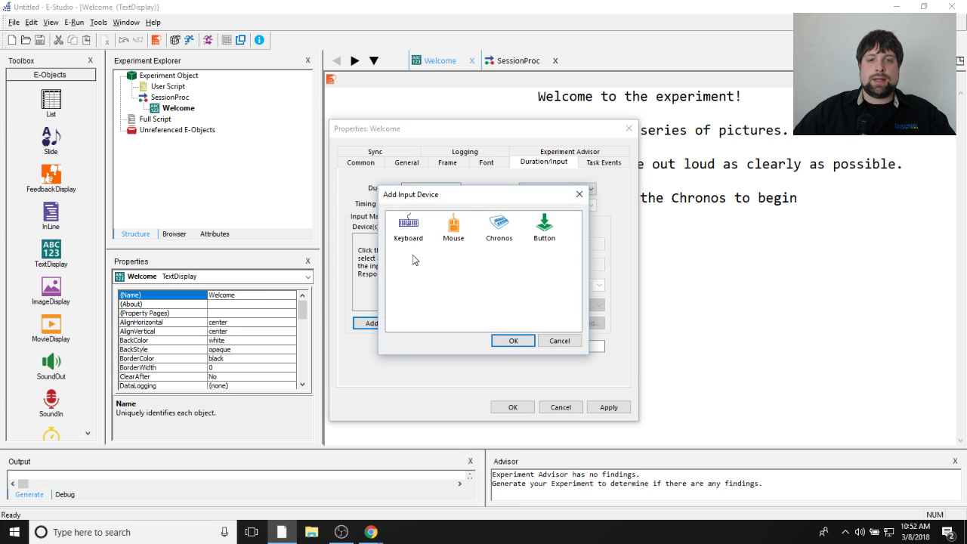
pyautogui.doubleClick(508, 229)
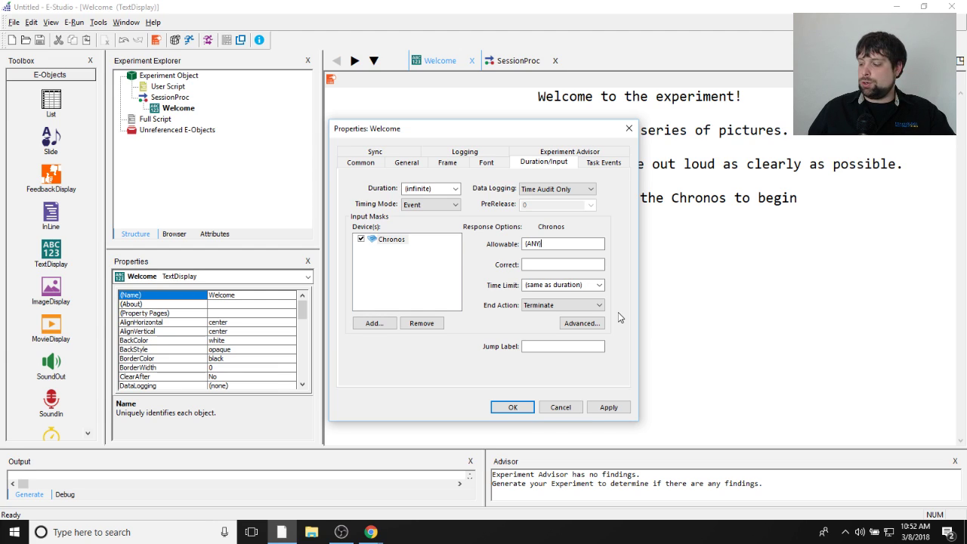
# Step: Set the Chronos allowable responses for the Welcome display to {ANY} and save its properties
pyautogui.doubleClick(561, 244)
pyautogui.write('1')
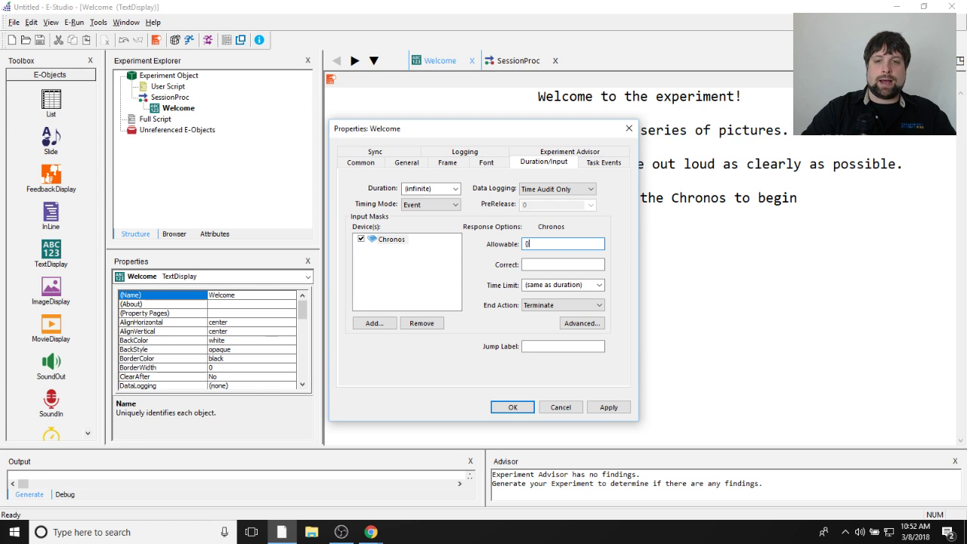
pyautogui.write('{ANY}')
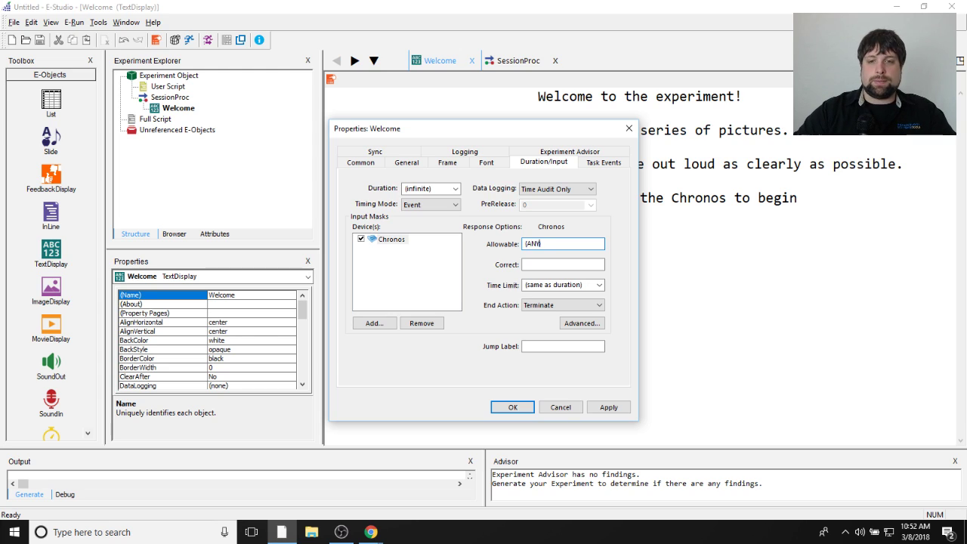
pyautogui.click(612, 407)
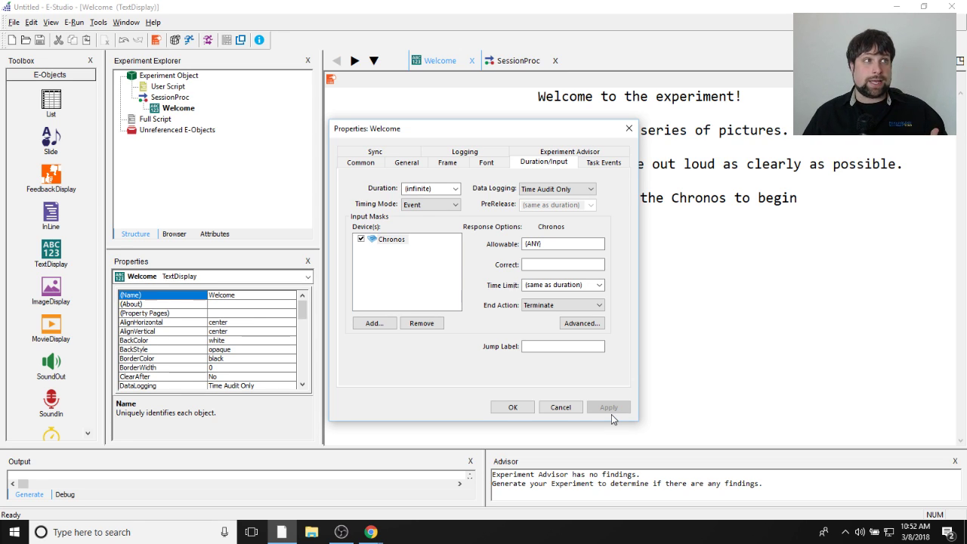
pyautogui.click(513, 407)
pyautogui.doubleClick(193, 76)
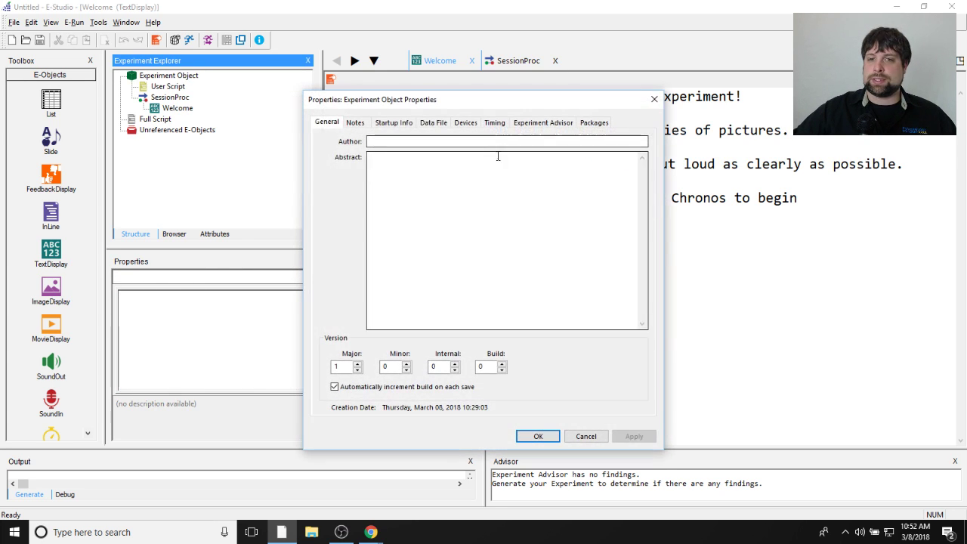
pyautogui.click(464, 123)
pyautogui.doubleClick(360, 195)
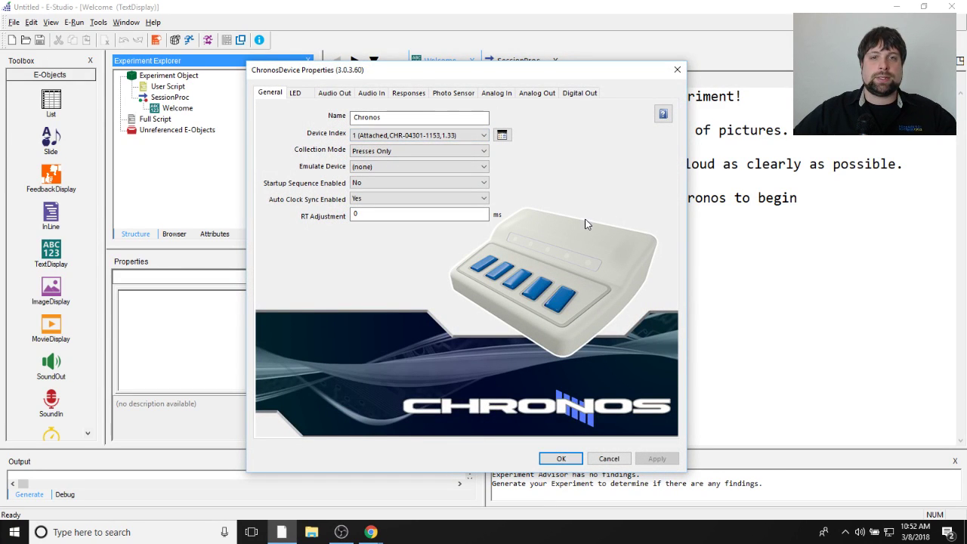
pyautogui.click(402, 95)
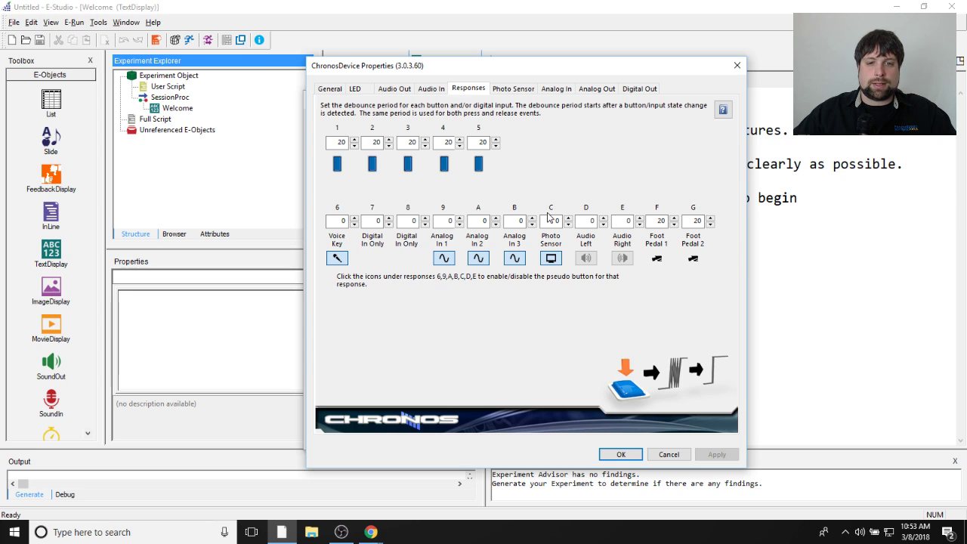
pyautogui.click(621, 454)
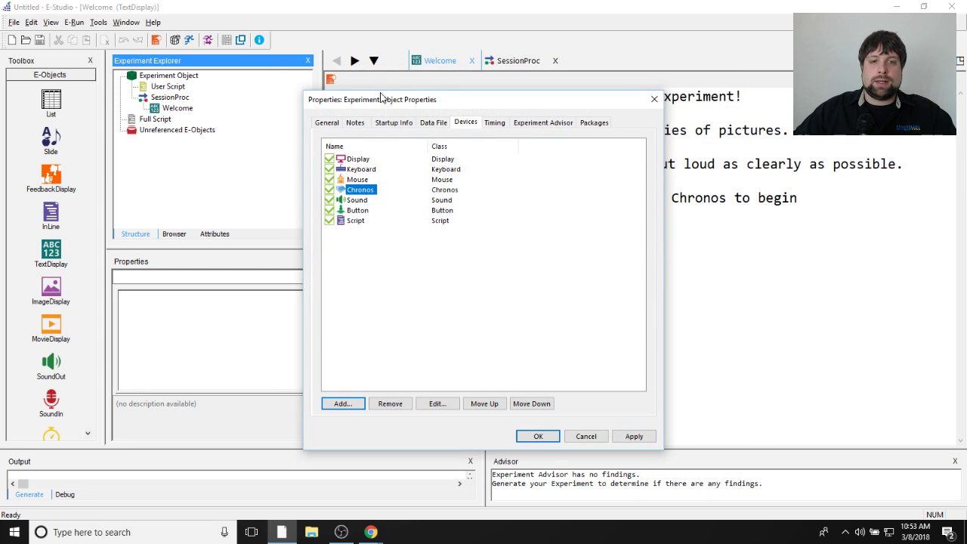
pyautogui.click(536, 438)
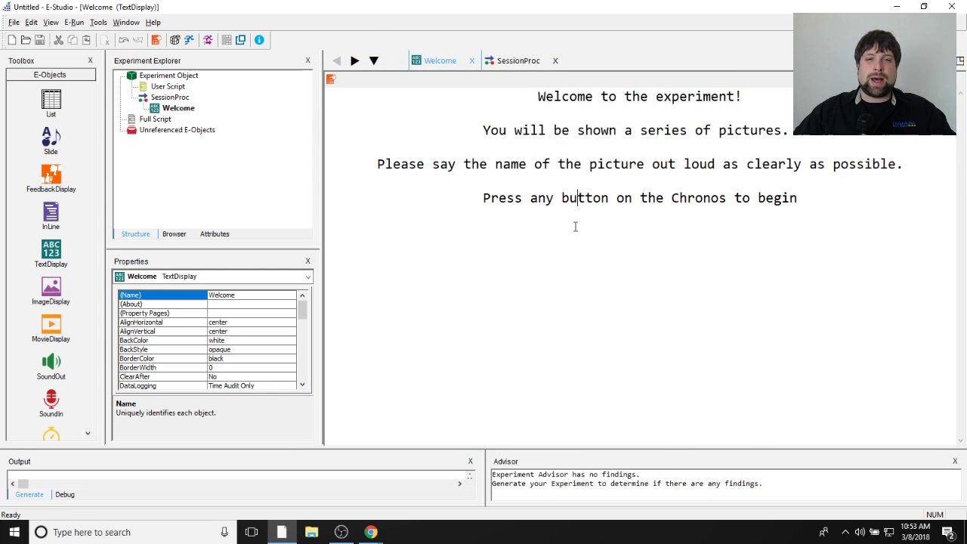
pyautogui.click(585, 197)
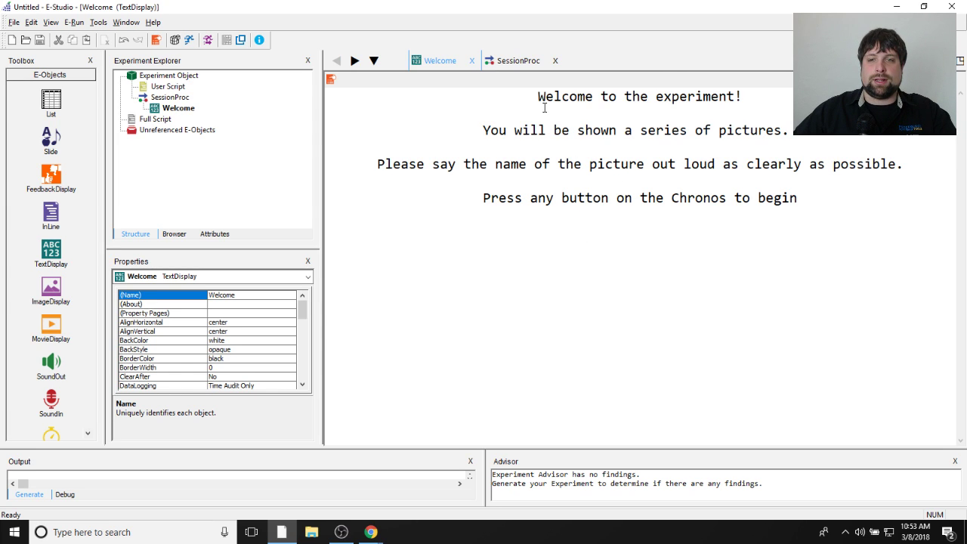
# Step: Add a List object after Welcome in SessionProc and rename it BlockList
pyautogui.doubleClick(172, 97)
pyautogui.click(656, 250)
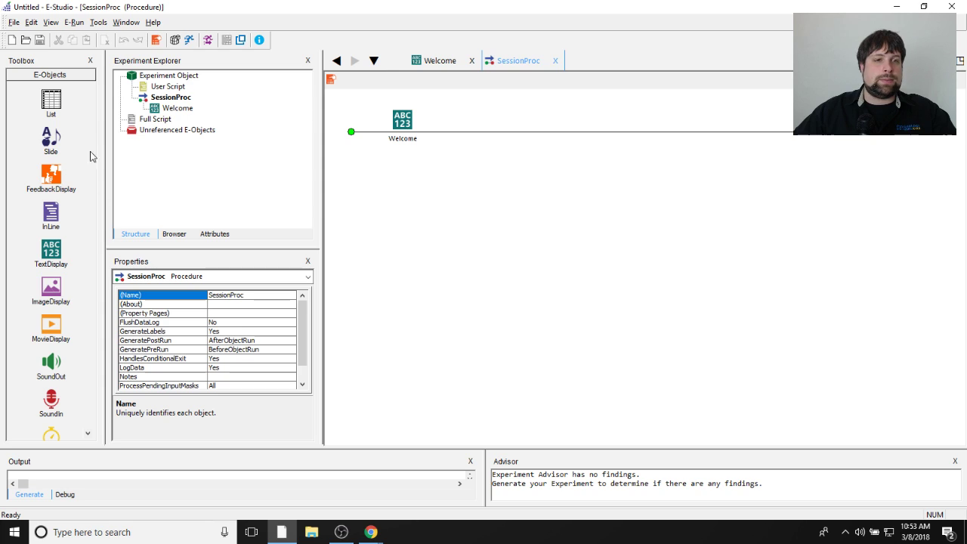
pyautogui.moveTo(51, 105); pyautogui.dragTo(519, 214)
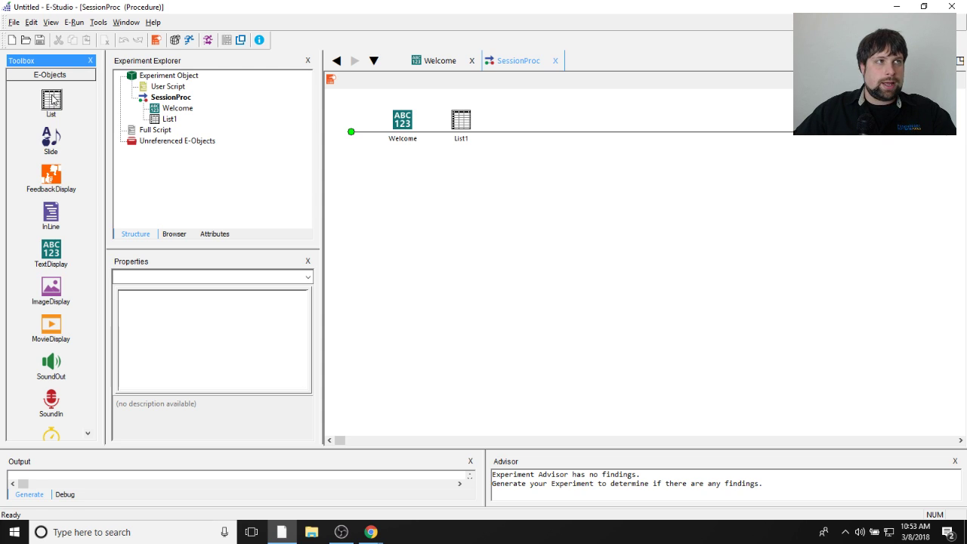
pyautogui.click(462, 139)
pyautogui.rightClick(462, 137)
pyautogui.click(491, 179)
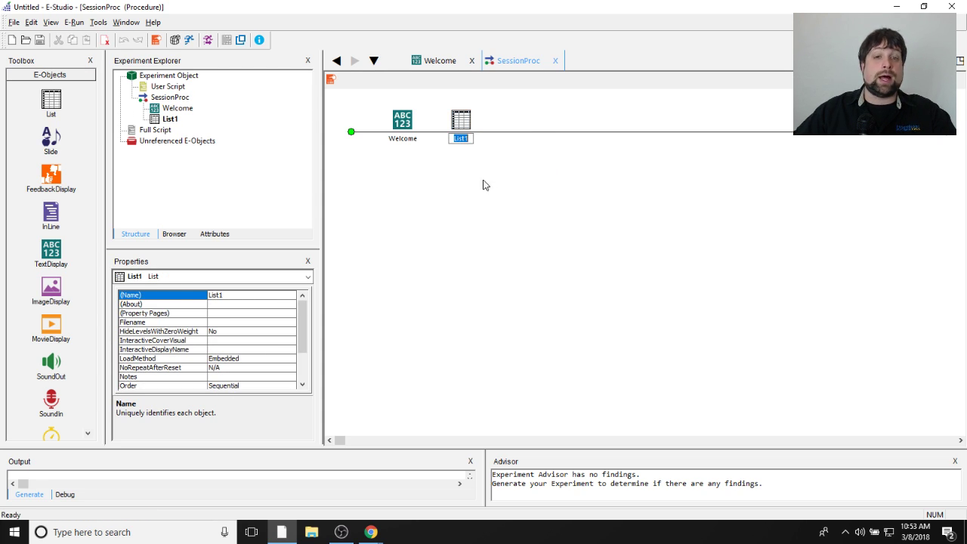
pyautogui.write('BlockList')
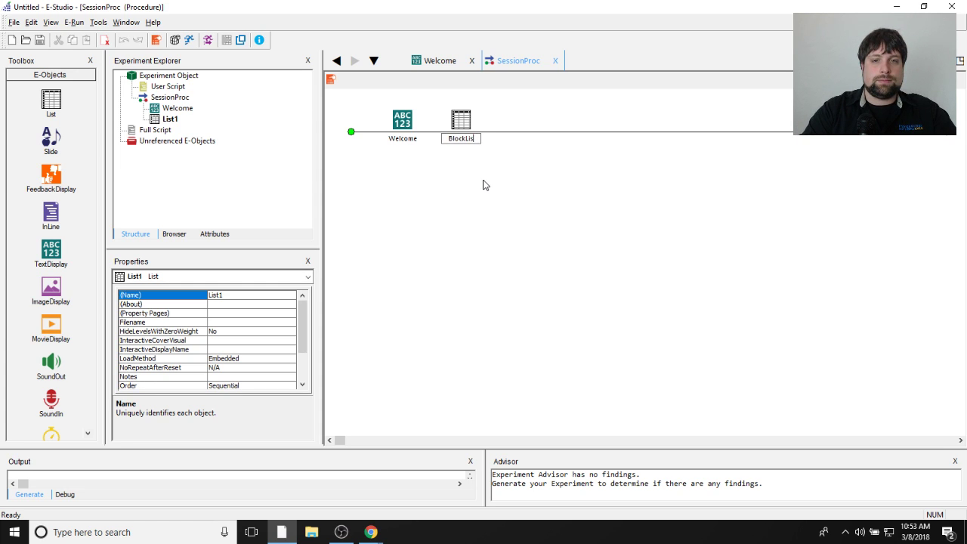
pyautogui.press('Return')
pyautogui.click(468, 235)
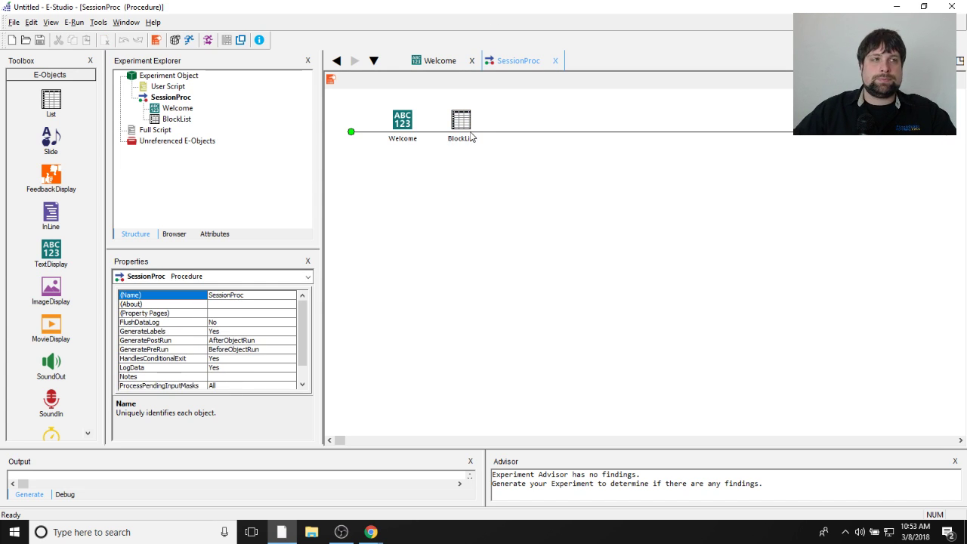
# Step: Assign a new procedure named BlockProc to the first level of BlockList, without making it the default for new levels
pyautogui.doubleClick(463, 125)
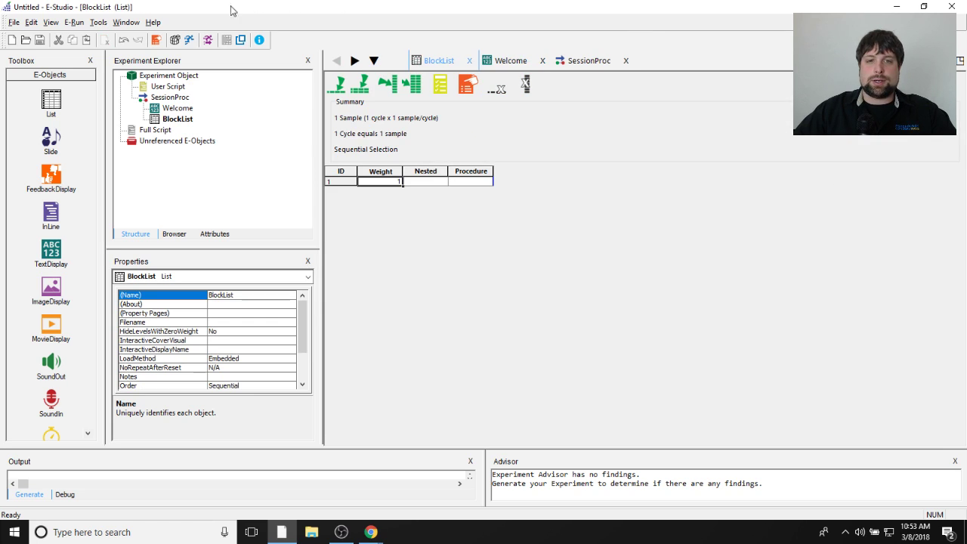
pyautogui.click(476, 181)
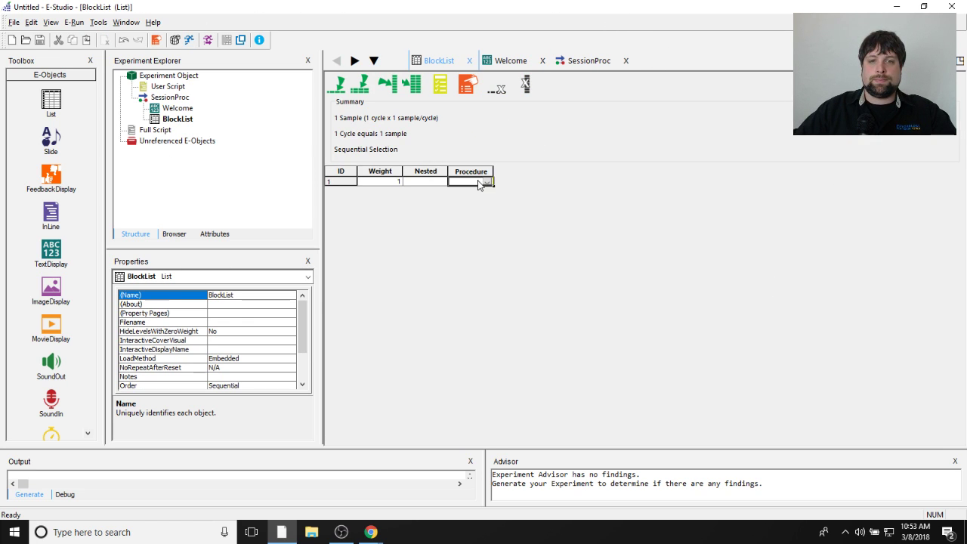
pyautogui.write('BlockProc')
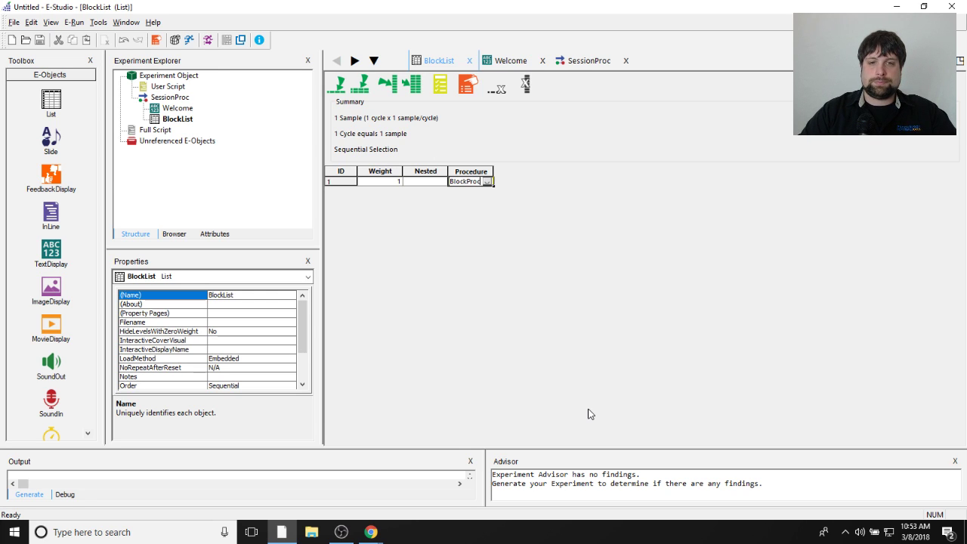
pyautogui.press('Return')
pyautogui.press('Return')
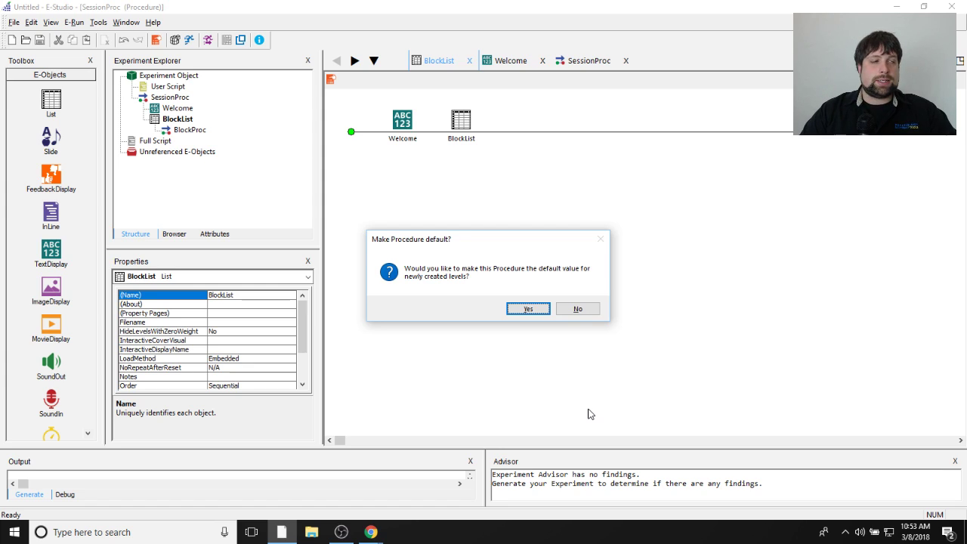
pyautogui.press('Tab')
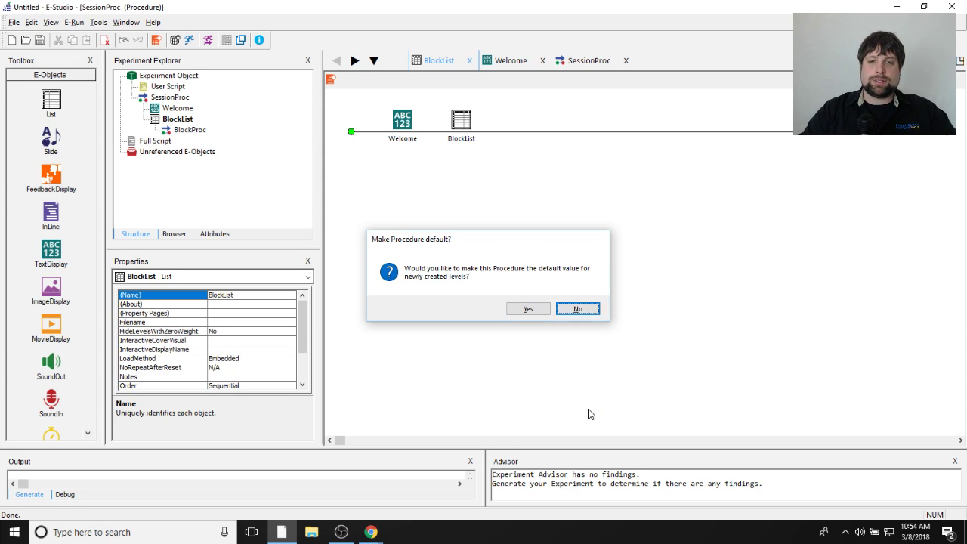
pyautogui.press('Return')
pyautogui.click(572, 296)
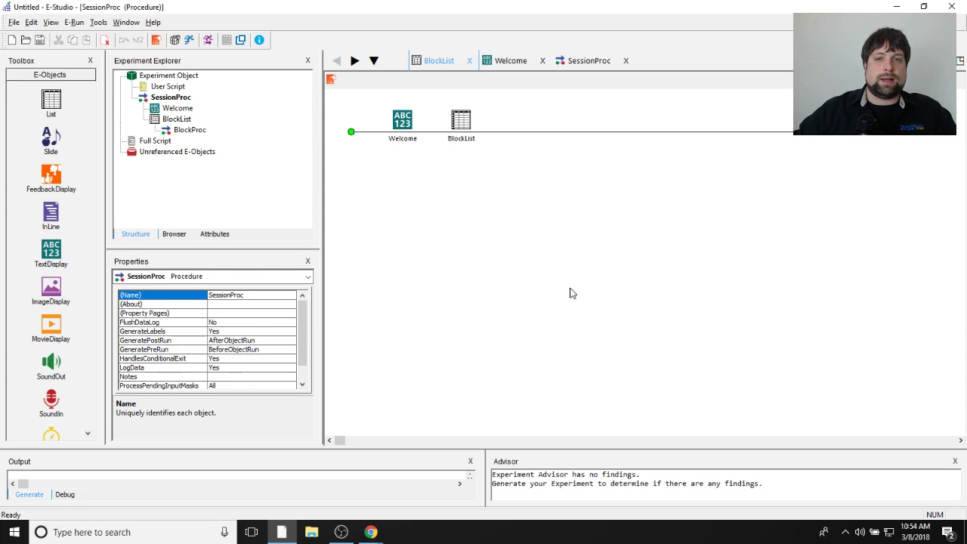
# Step: Add a List object to BlockProc and rename it TrialList
pyautogui.doubleClick(189, 129)
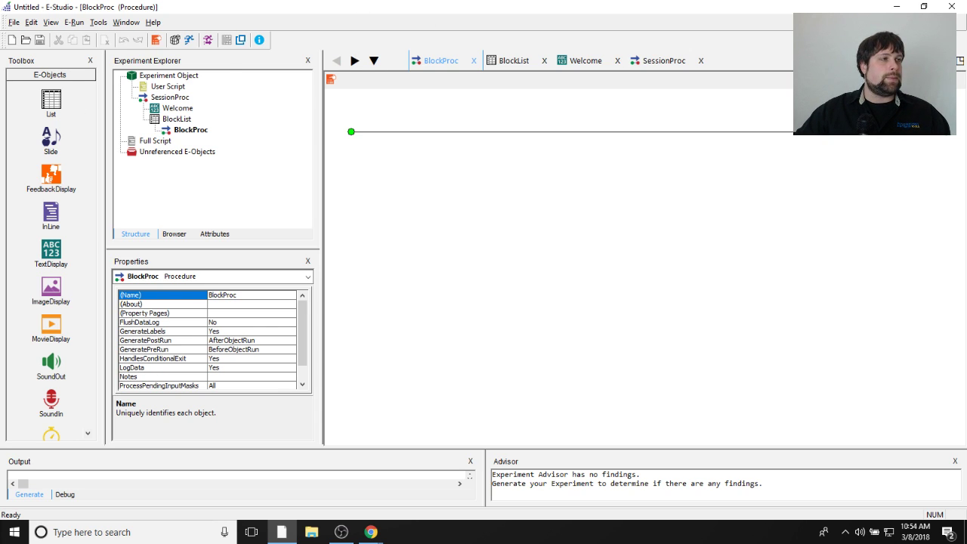
pyautogui.hotkey('alt', 'Tab')
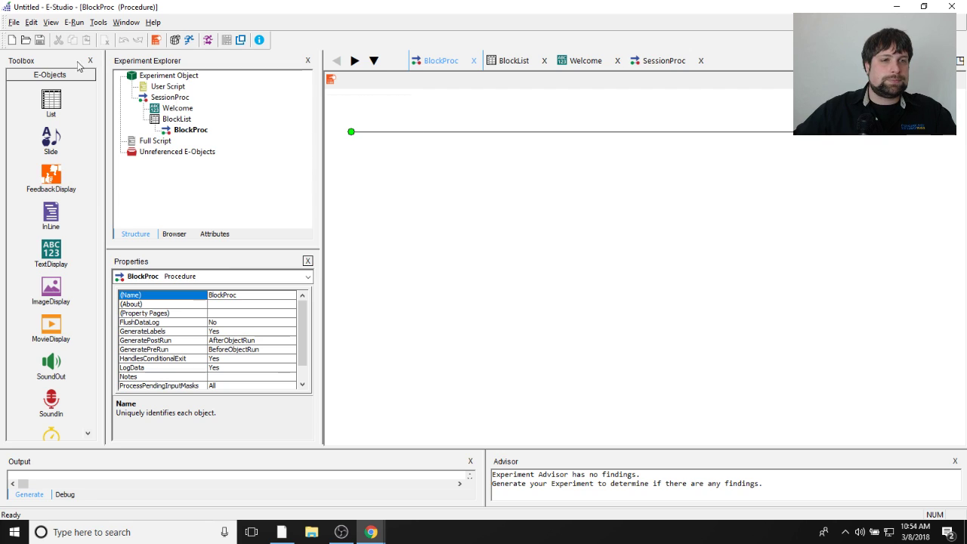
pyautogui.moveTo(49, 103); pyautogui.dragTo(595, 178)
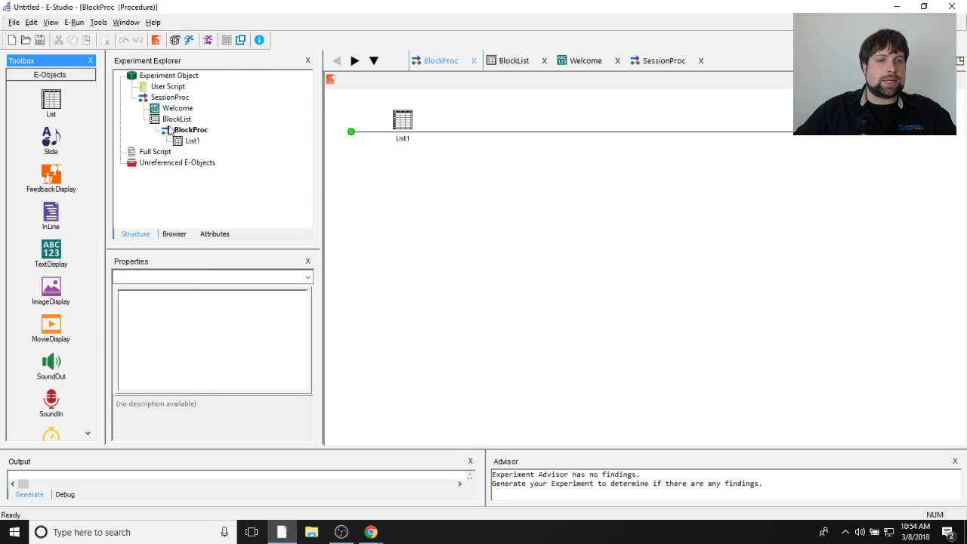
pyautogui.click(402, 121)
pyautogui.rightClick(402, 123)
pyautogui.click(438, 175)
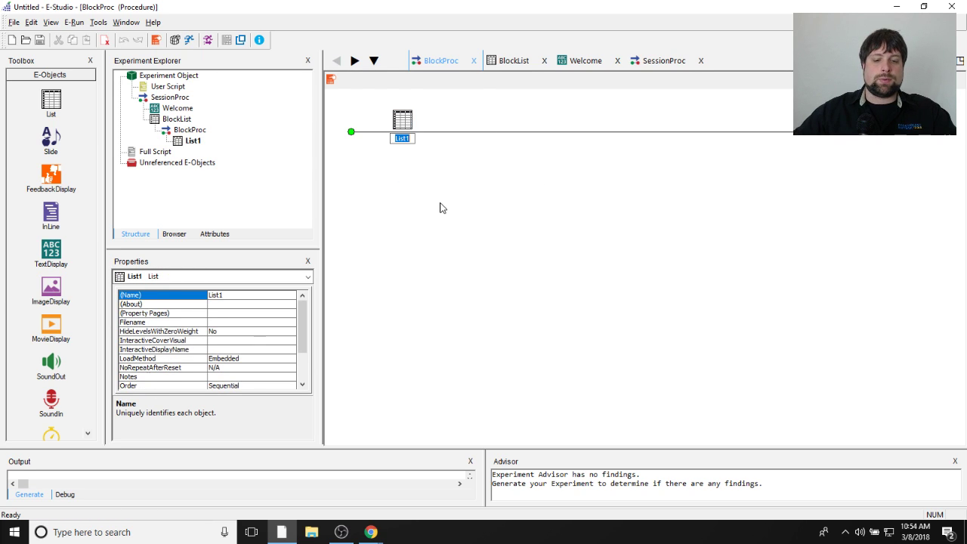
pyautogui.write('Tria')
pyautogui.press('BackSpace')
pyautogui.press('BackSpace')
pyautogui.press('BackSpace')
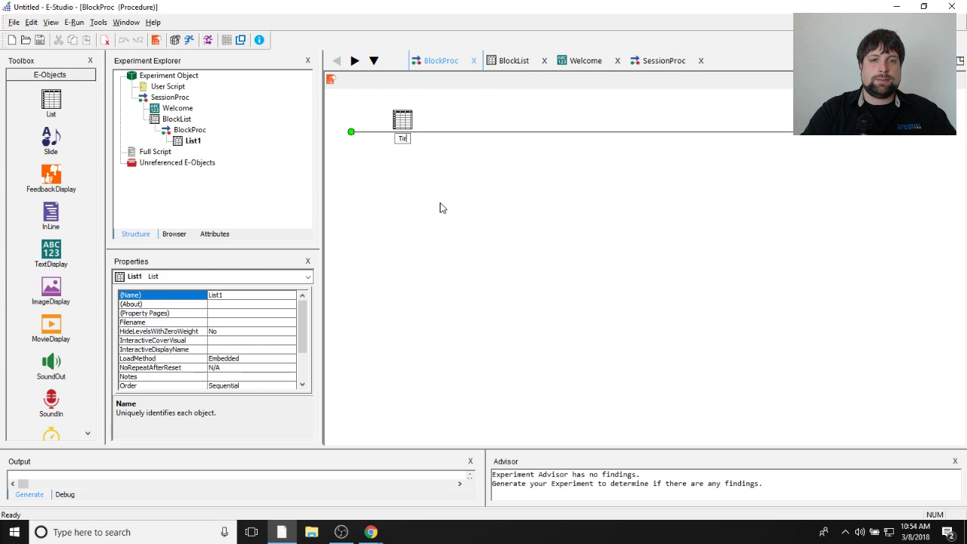
pyautogui.write('rialList')
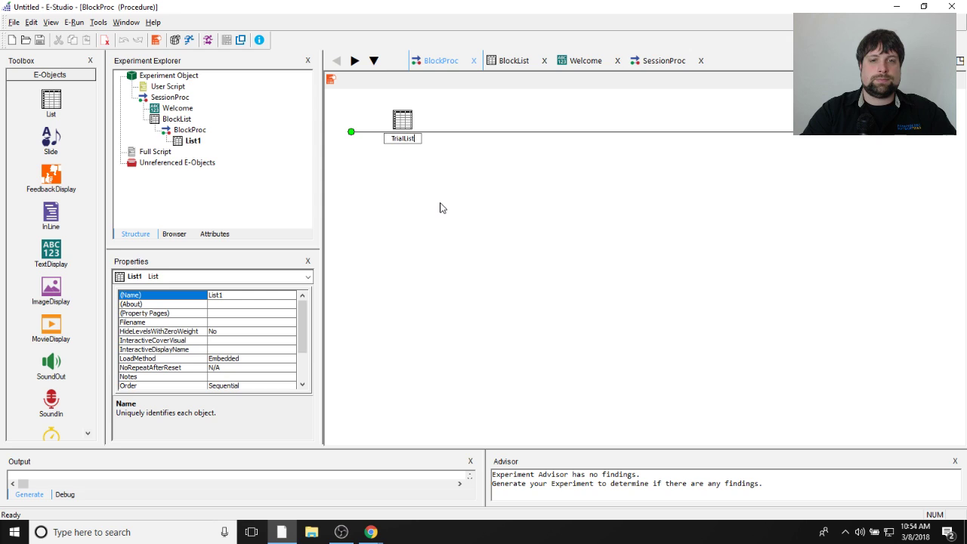
pyautogui.press('Return')
pyautogui.click(469, 185)
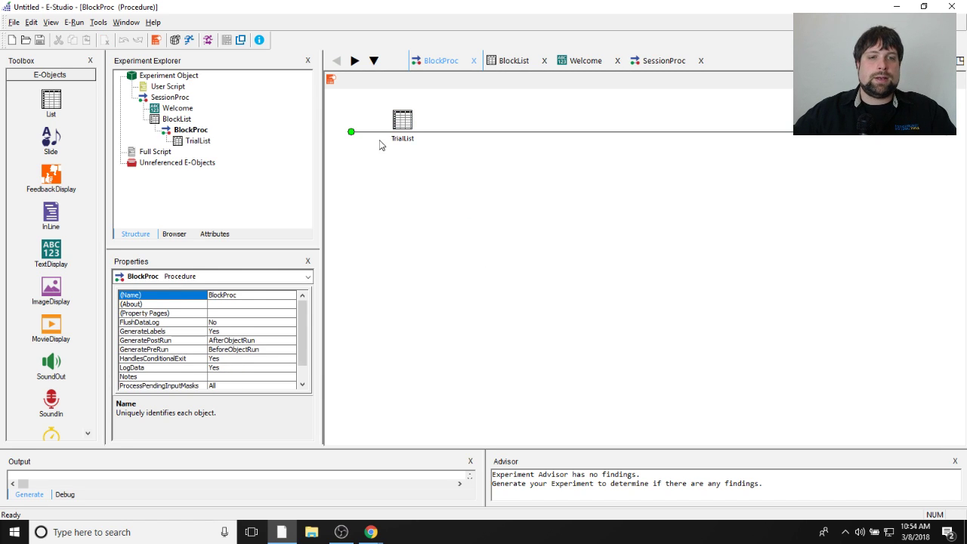
# Step: Assign a new procedure named TrialProc to the first level of TrialList and make it the default for new levels
pyautogui.doubleClick(402, 121)
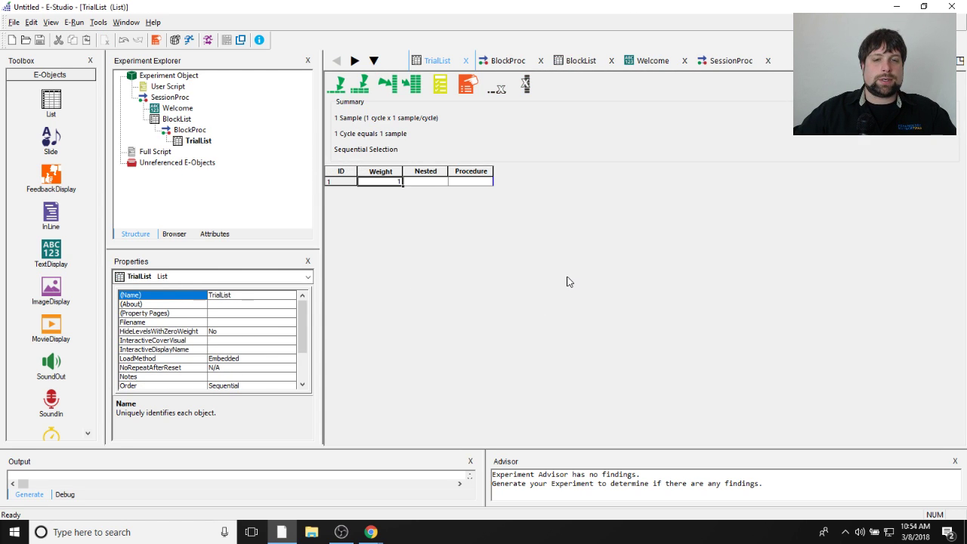
pyautogui.click(469, 182)
pyautogui.write('T')
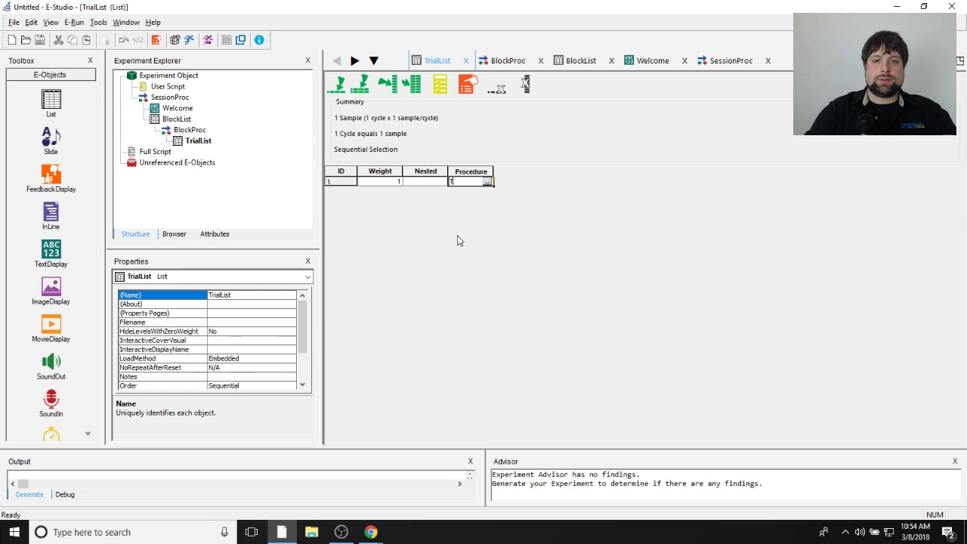
pyautogui.write('rialProc')
pyautogui.press('Return')
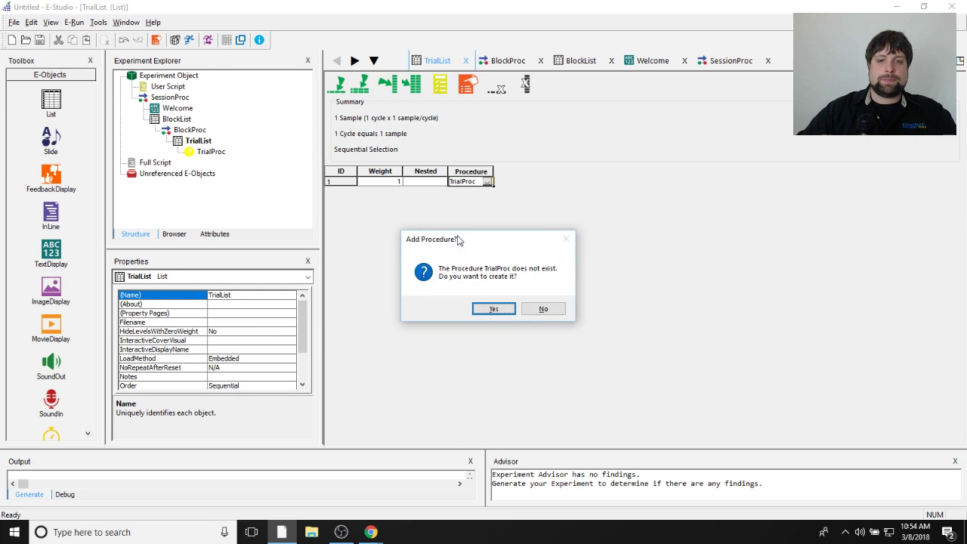
pyautogui.press('Return')
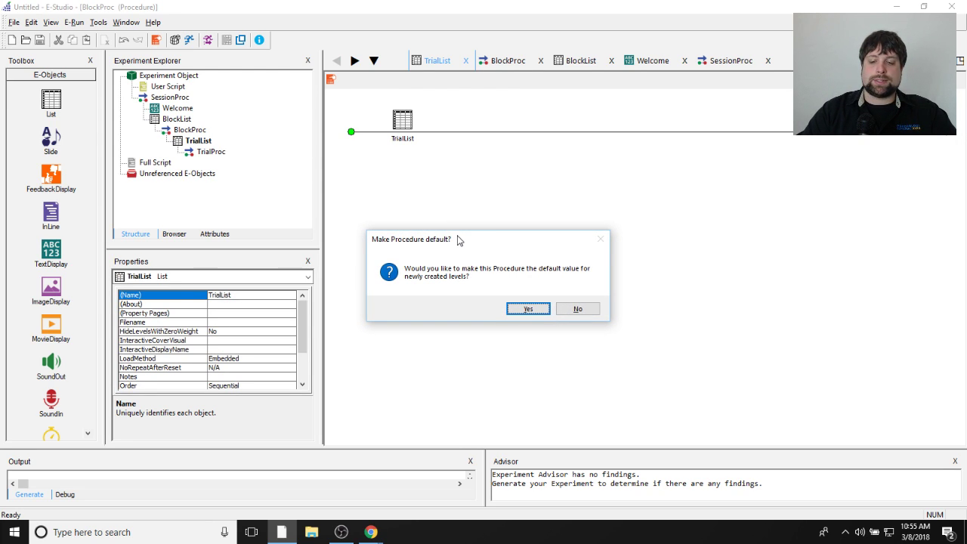
pyautogui.press('Return')
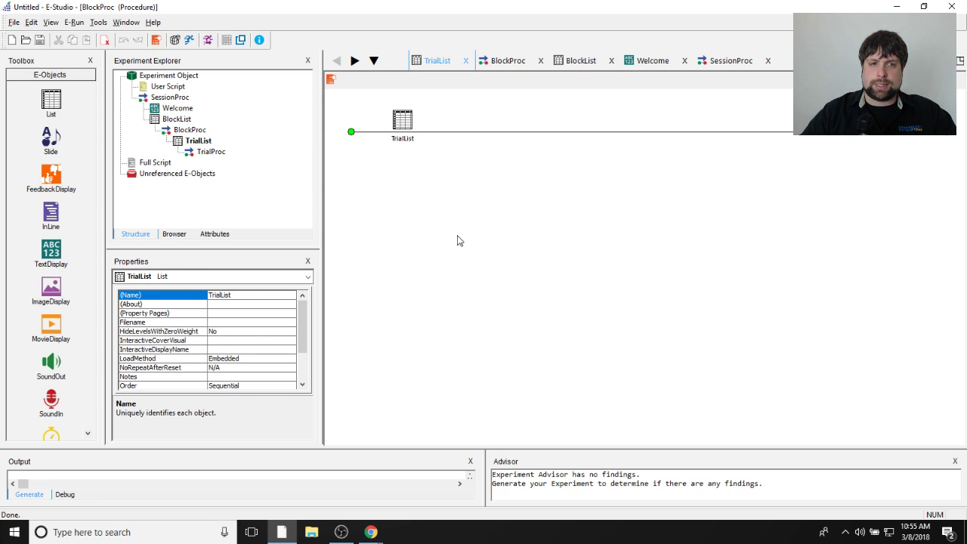
# Step: Add an attribute named StimImage to TrialList
pyautogui.doubleClick(408, 137)
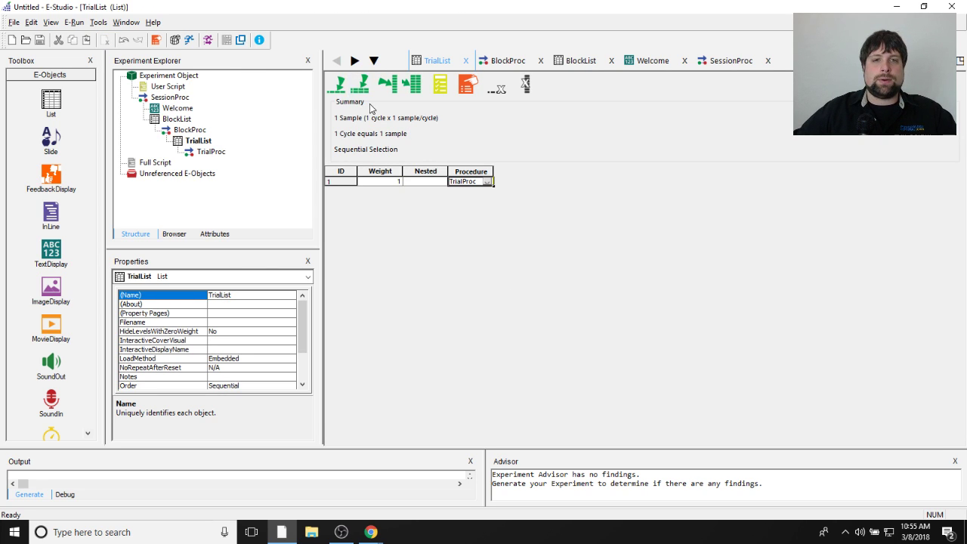
pyautogui.click(386, 85)
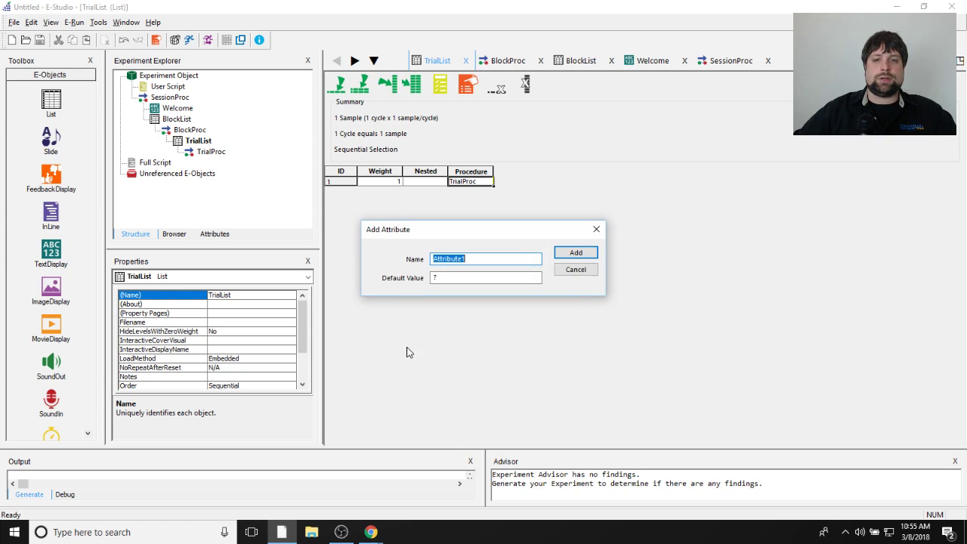
pyautogui.write('StimImage')
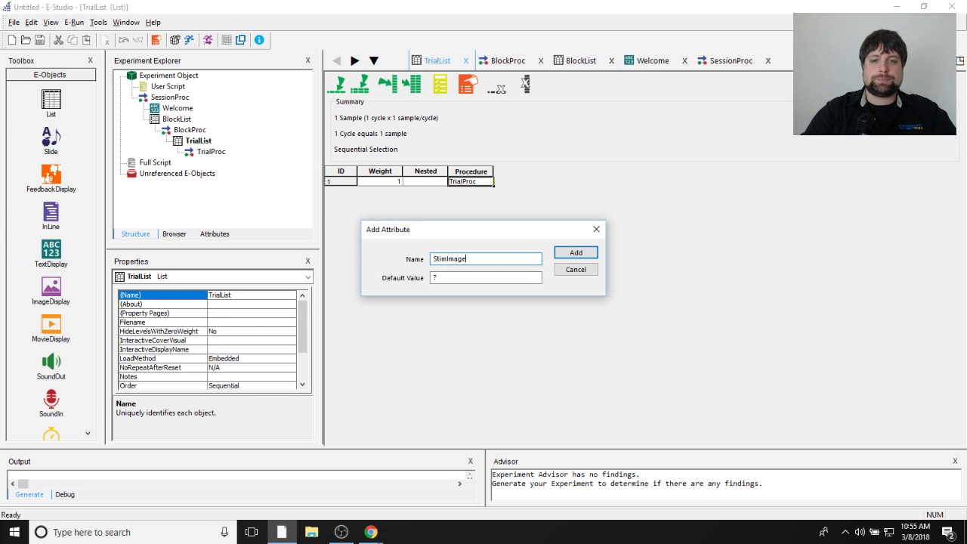
pyautogui.press('Return')
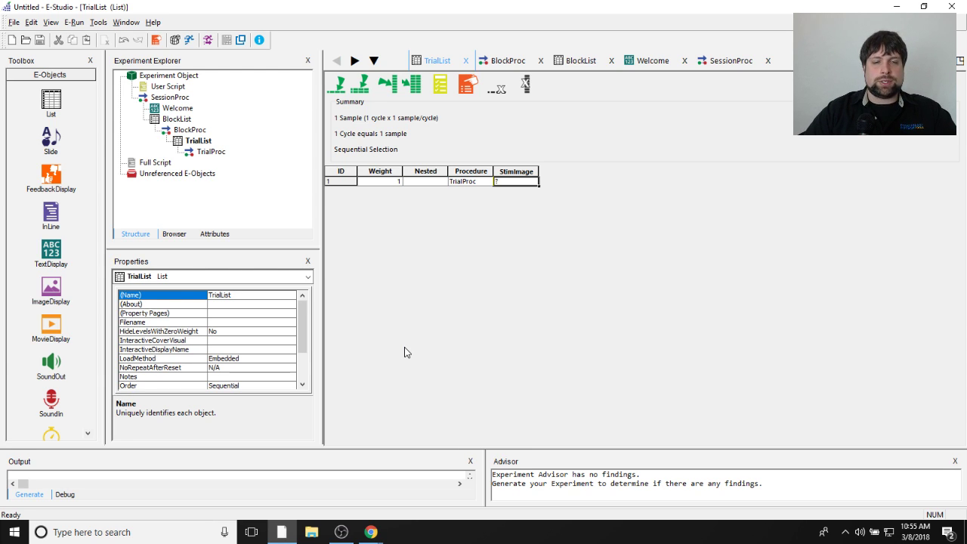
# Step: Switch to the desktop and open the Audio In and Out folder containing the stimulus images
pyautogui.click(893, 7)
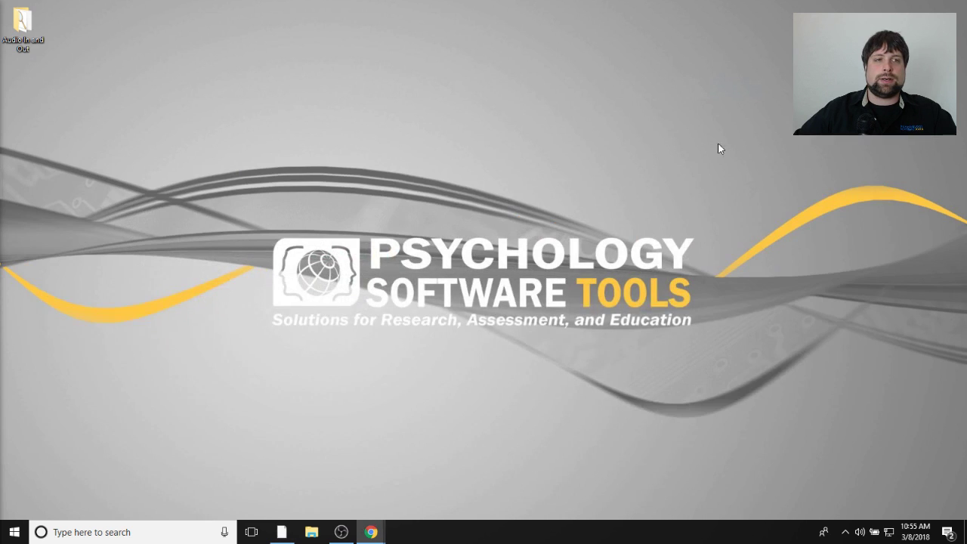
pyautogui.doubleClick(27, 30)
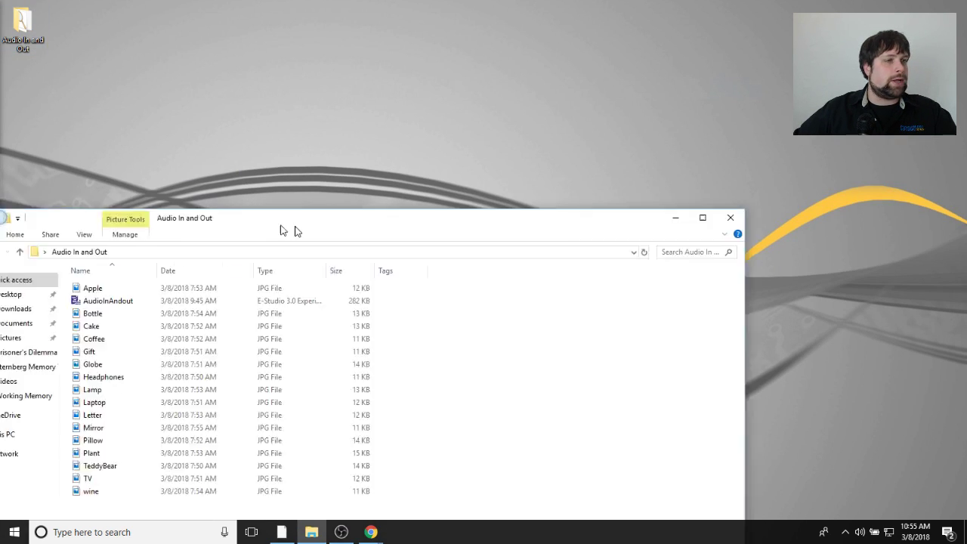
pyautogui.moveTo(294, 229); pyautogui.dragTo(464, 49)
pyautogui.click(255, 122)
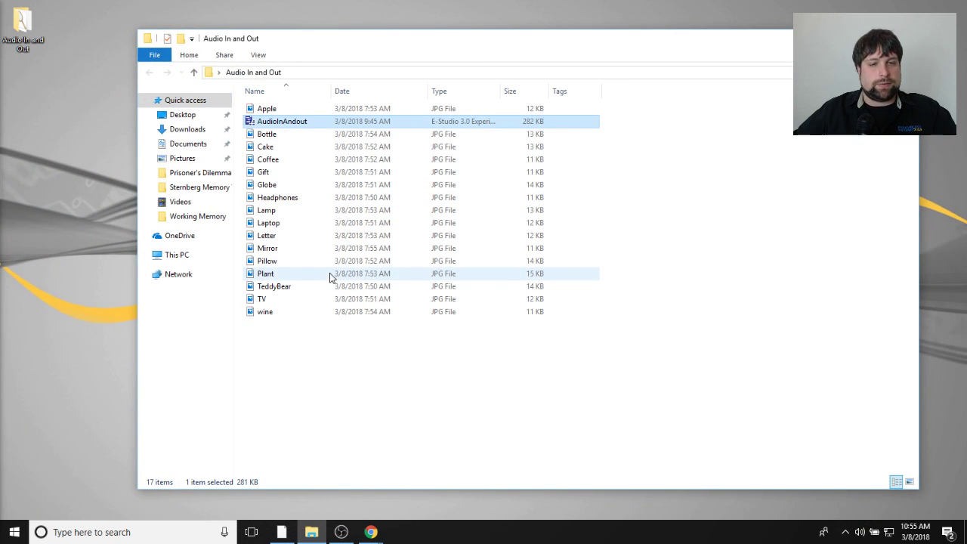
pyautogui.click(315, 222)
pyautogui.click(308, 327)
# Step: View the Apple picture and the next few stimulus images in Photos, and examine the image file names in the folder
pyautogui.doubleClick(291, 109)
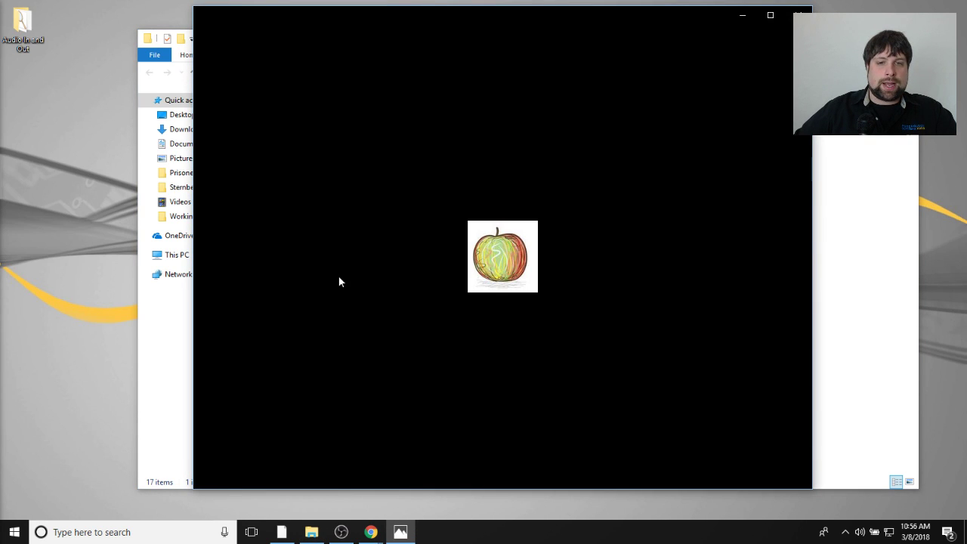
pyautogui.click(781, 257)
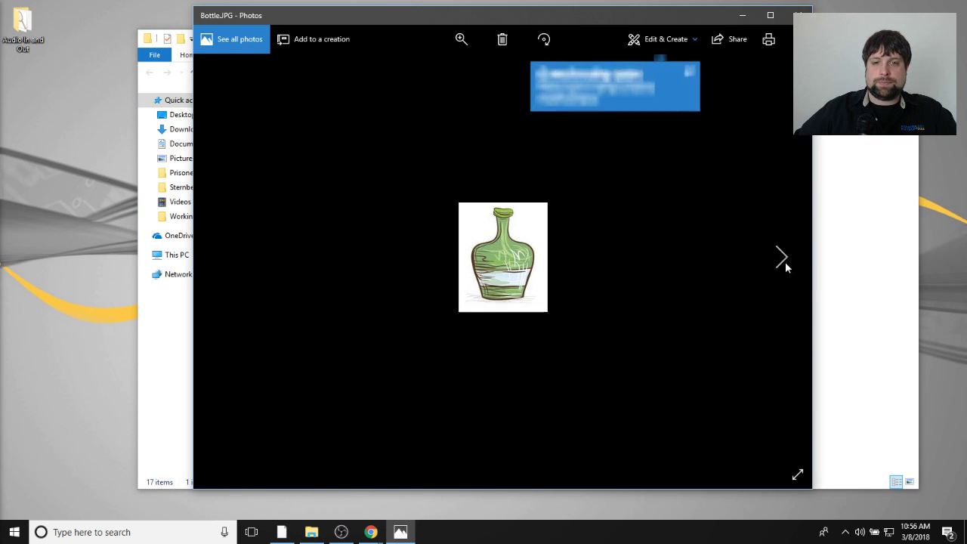
pyautogui.click(785, 259)
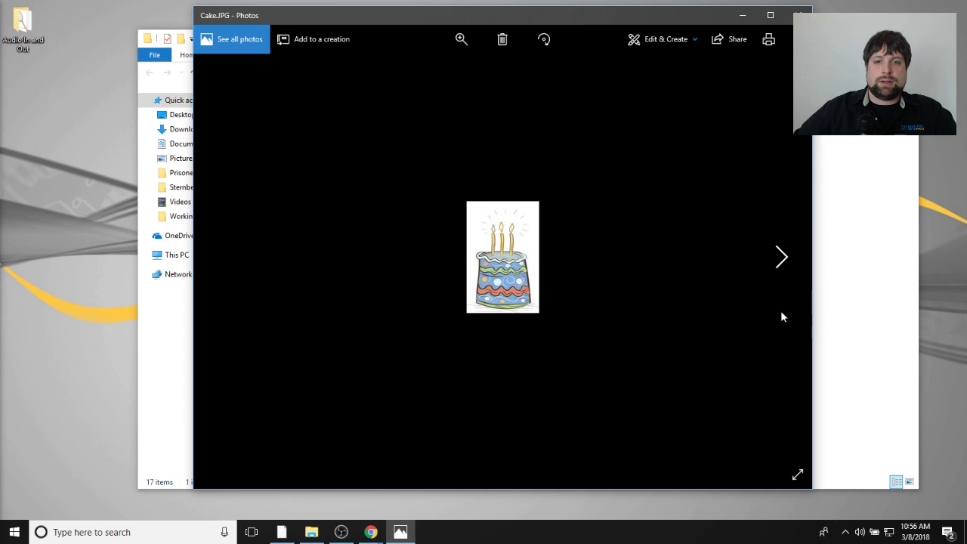
pyautogui.click(781, 256)
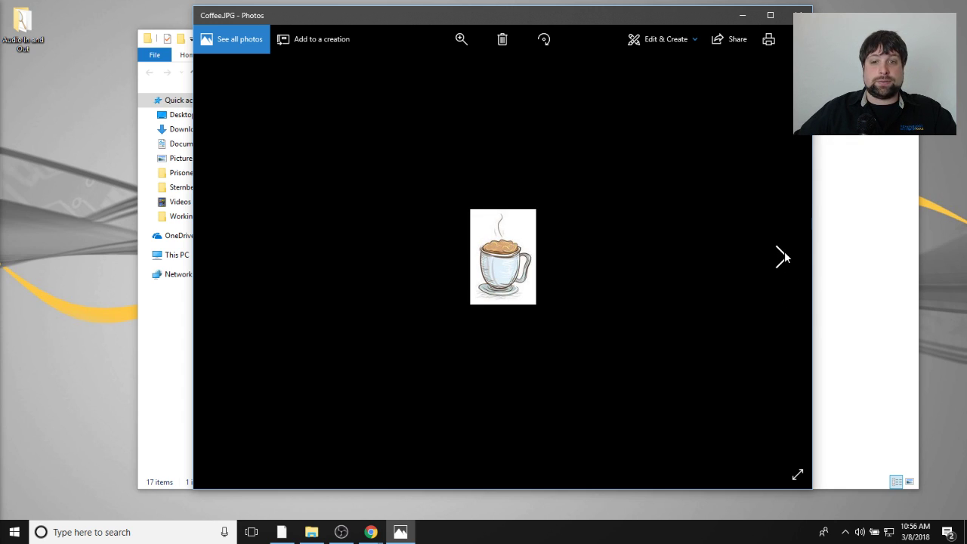
pyautogui.click(784, 255)
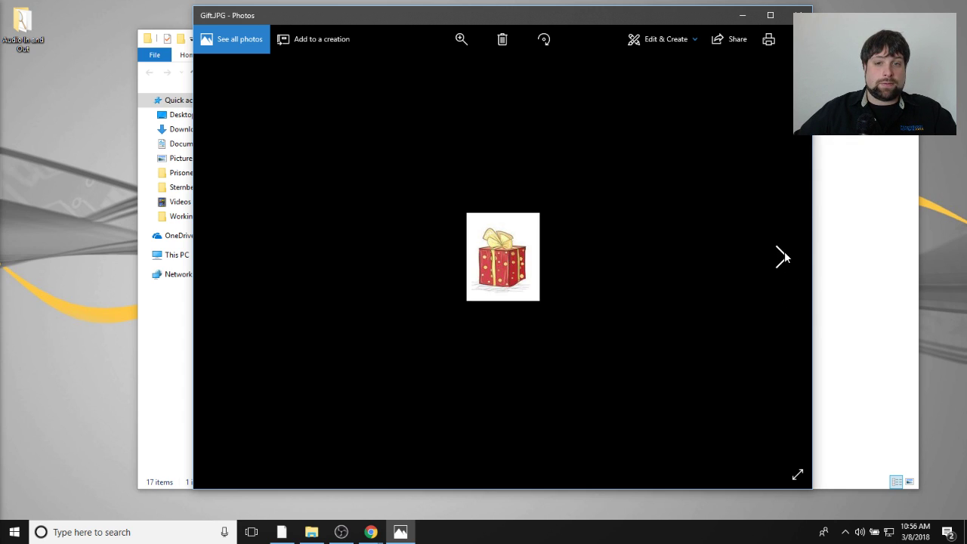
pyautogui.click(793, 15)
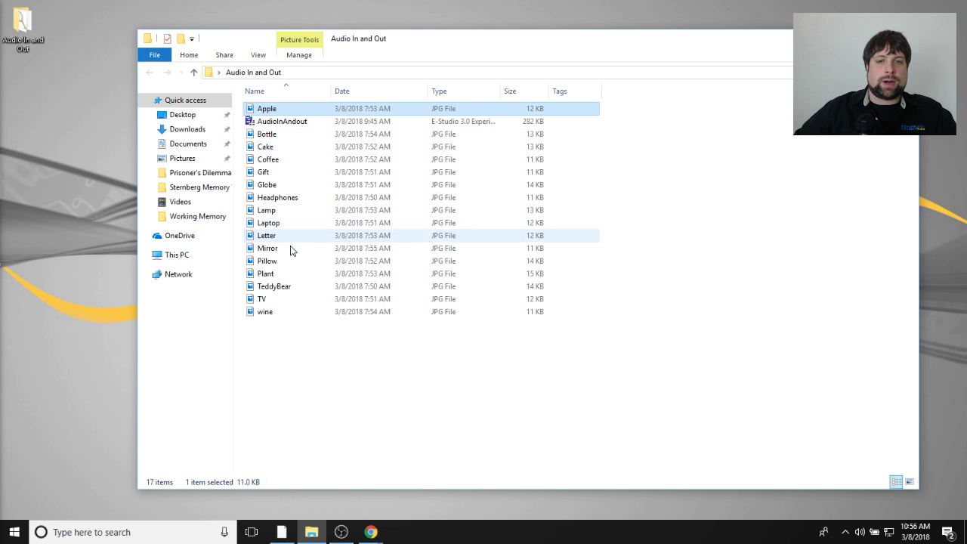
pyautogui.click(296, 338)
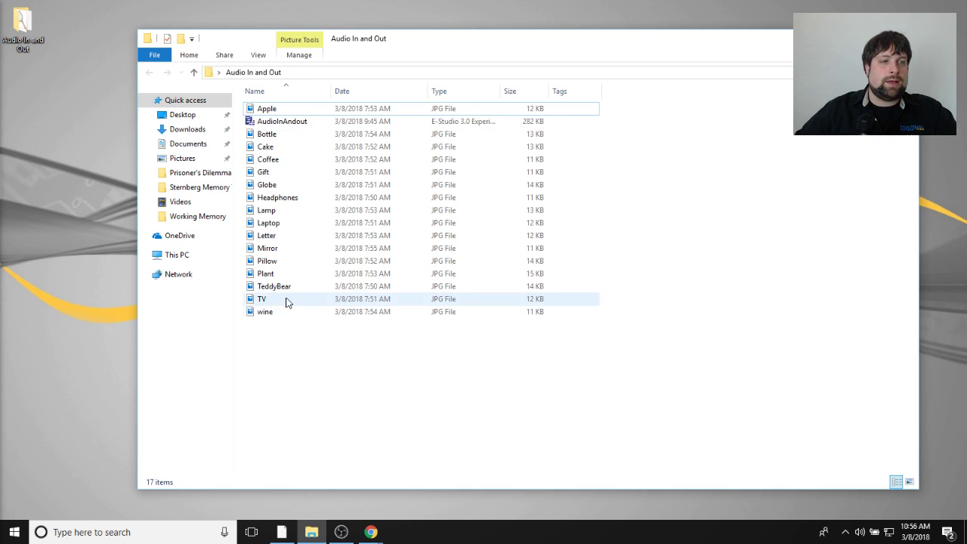
pyautogui.click(275, 110)
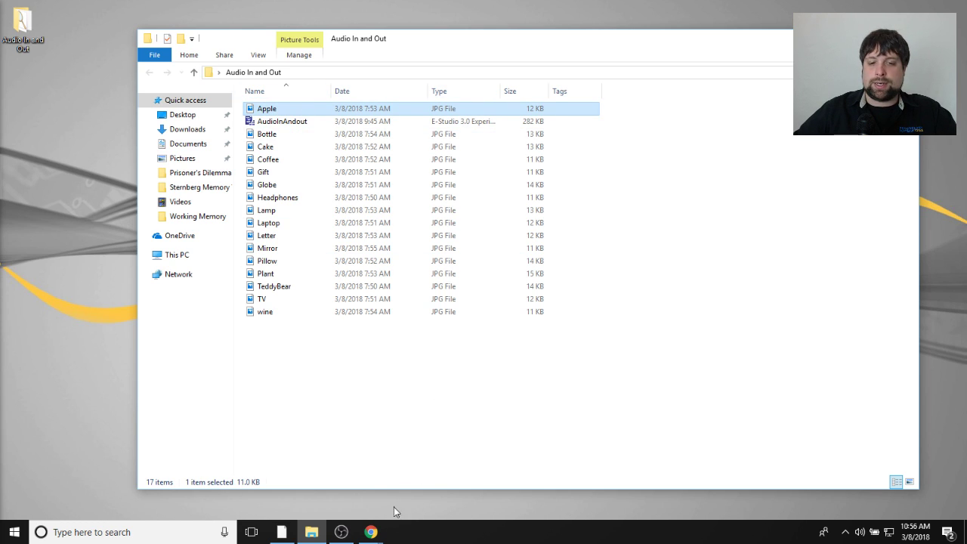
pyautogui.click(368, 534)
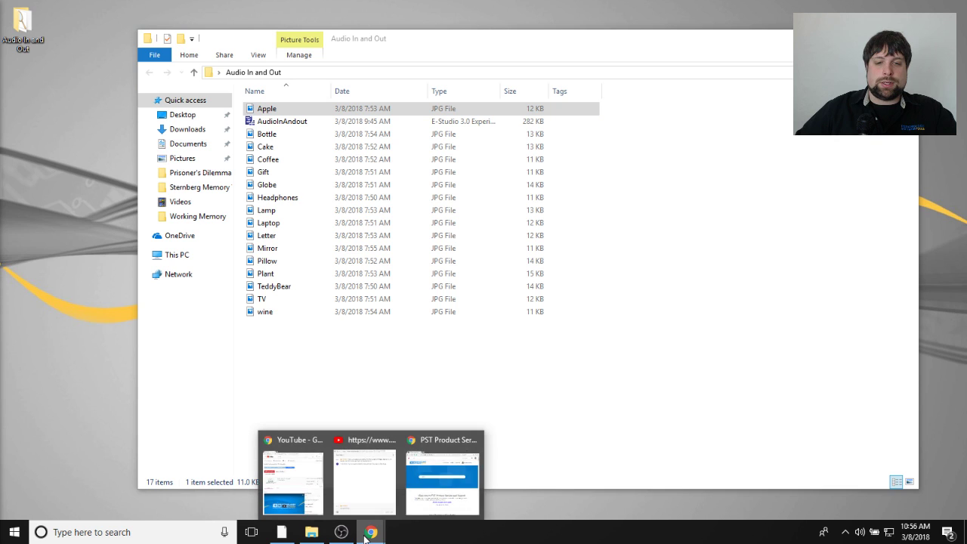
pyautogui.click(308, 533)
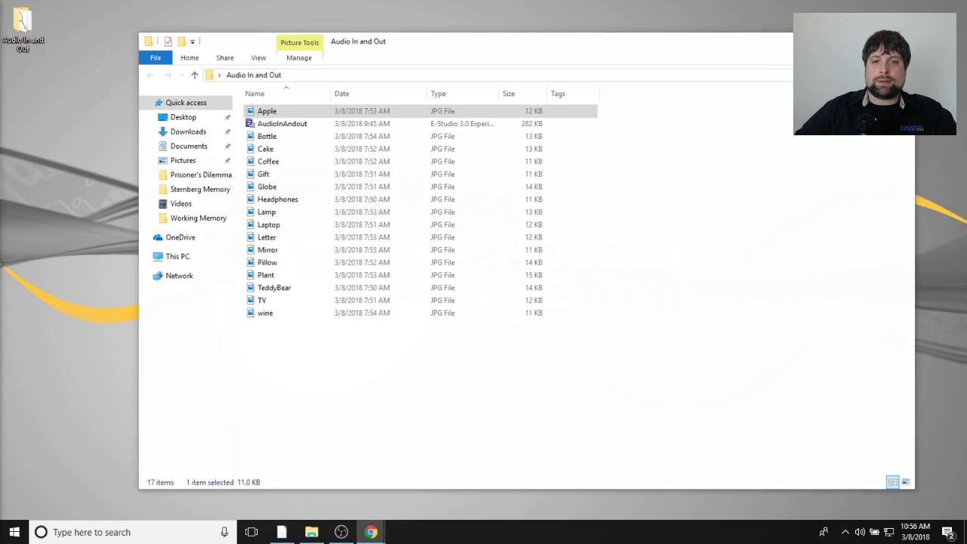
pyautogui.click(308, 533)
pyautogui.click(281, 531)
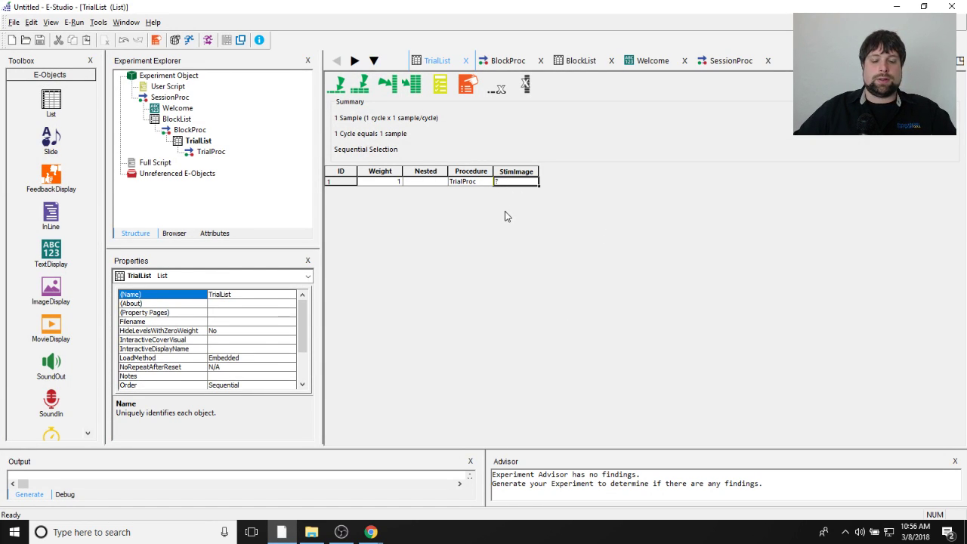
pyautogui.write('app')
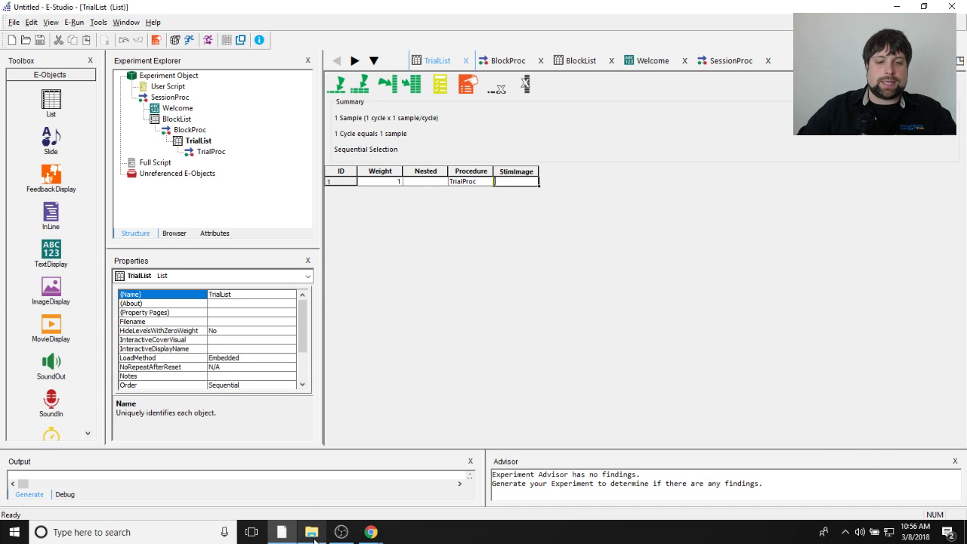
# Step: Switch to File Explorer and rename the wine image file in the Audio In and Out folder to Wine
pyautogui.click(311, 532)
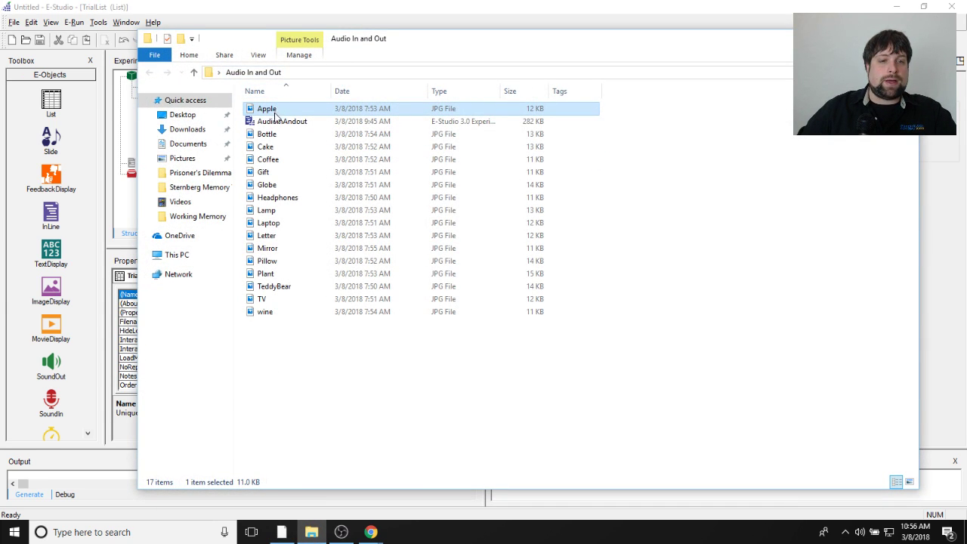
pyautogui.click(267, 313)
pyautogui.rightClick(266, 314)
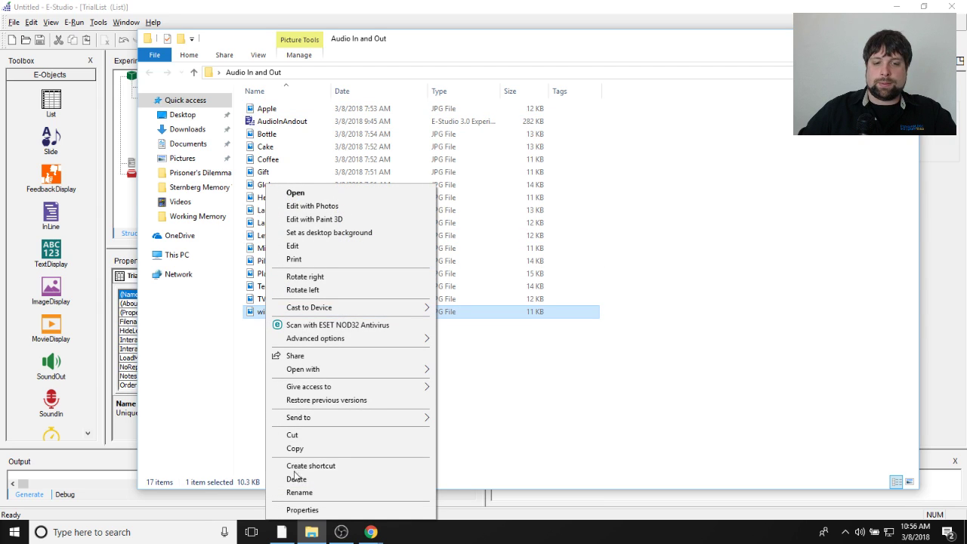
pyautogui.click(302, 491)
pyautogui.click(262, 311)
pyautogui.press('Delete')
pyautogui.write('W')
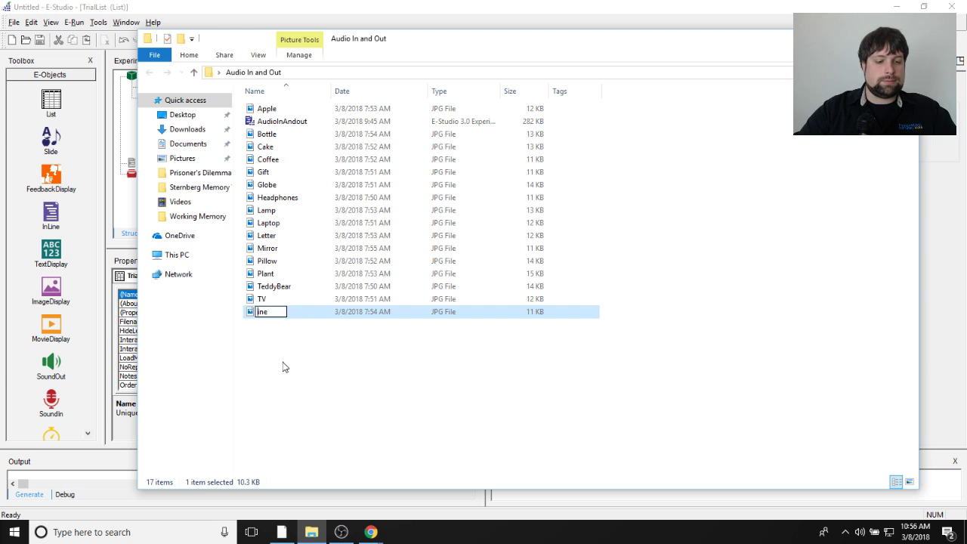
pyautogui.click(302, 444)
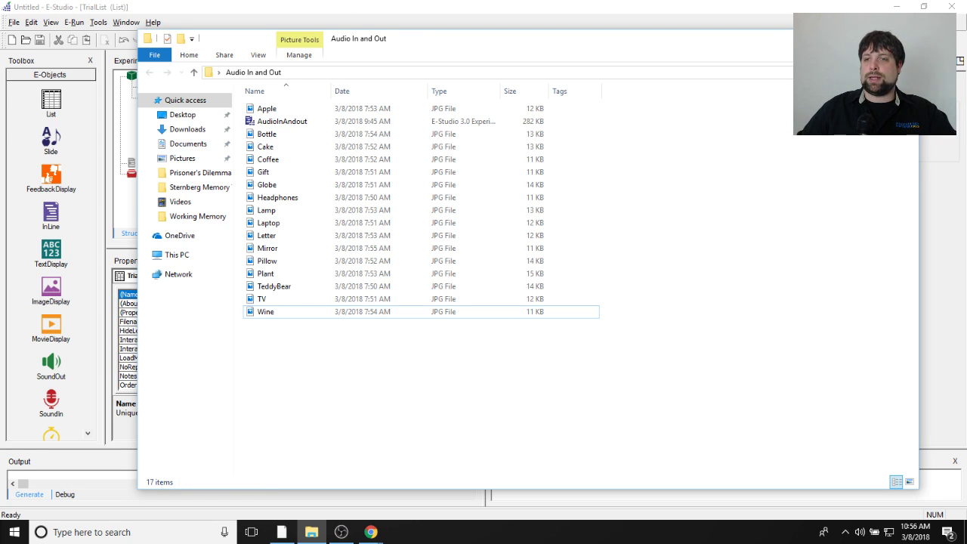
# Step: Return to E-Studio and set the StimImage value of the first TrialList level to Apple.jpg
pyautogui.press('super+Up')
pyautogui.press('super+Down')
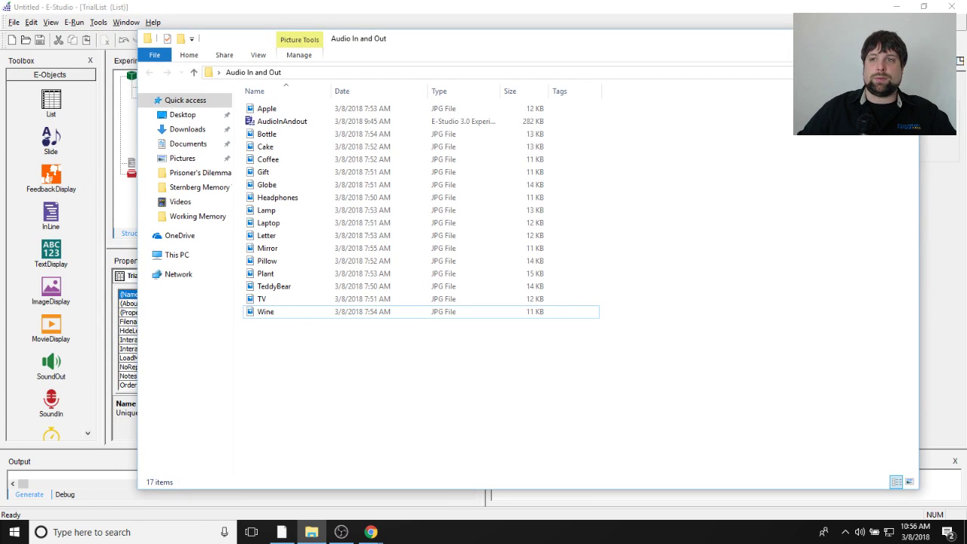
pyautogui.press('super+Down')
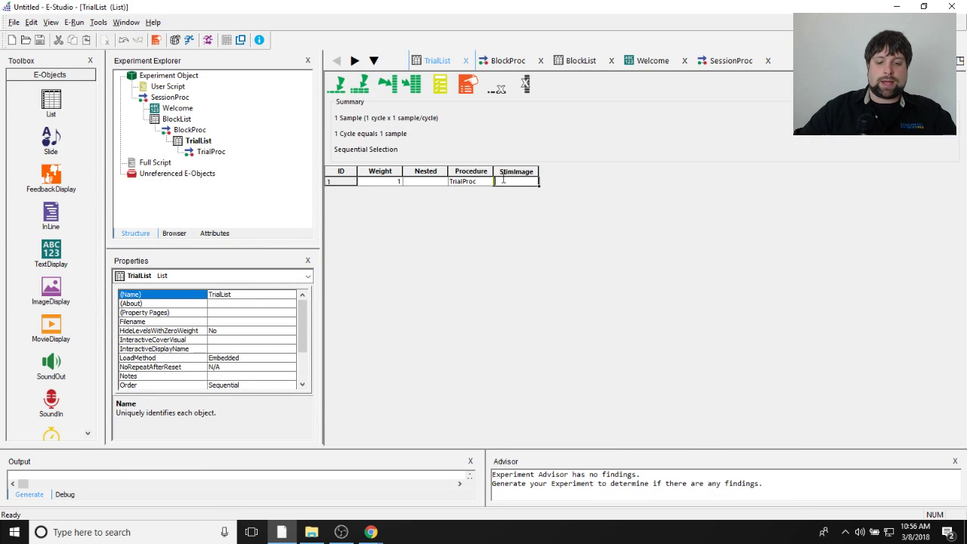
pyautogui.write('.jpg')
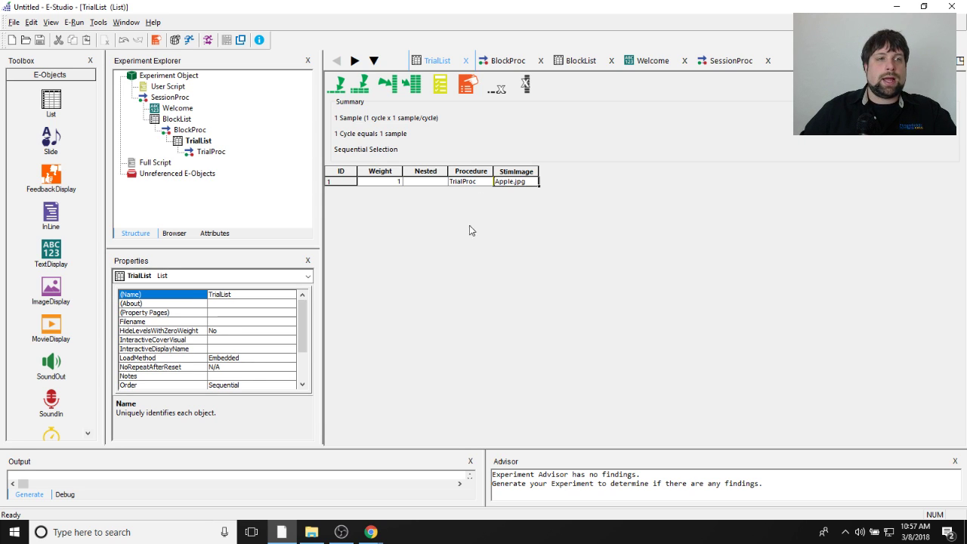
# Step: Save the experiment as PictureNamingTask in the Audio In and Out folder on the Desktop
pyautogui.click(39, 41)
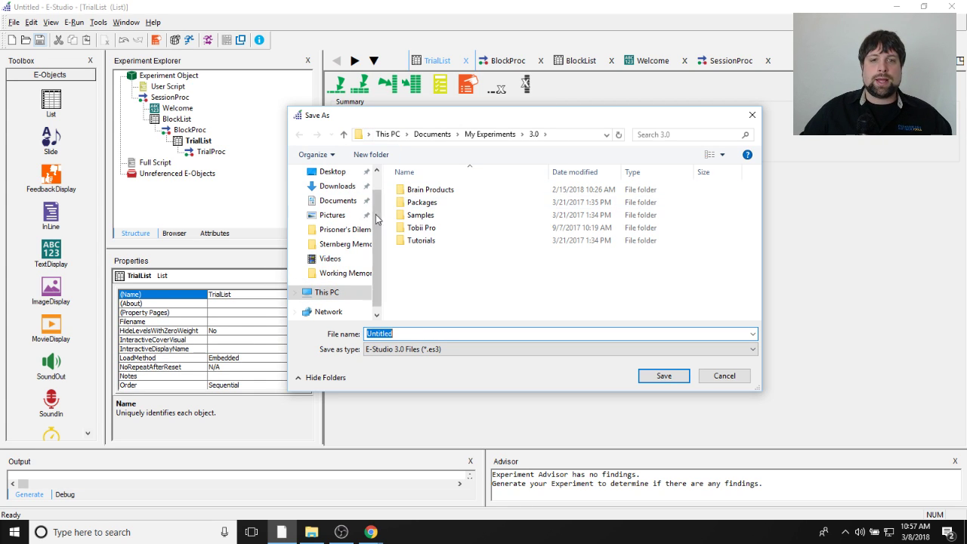
pyautogui.scroll(1, 332, 198)
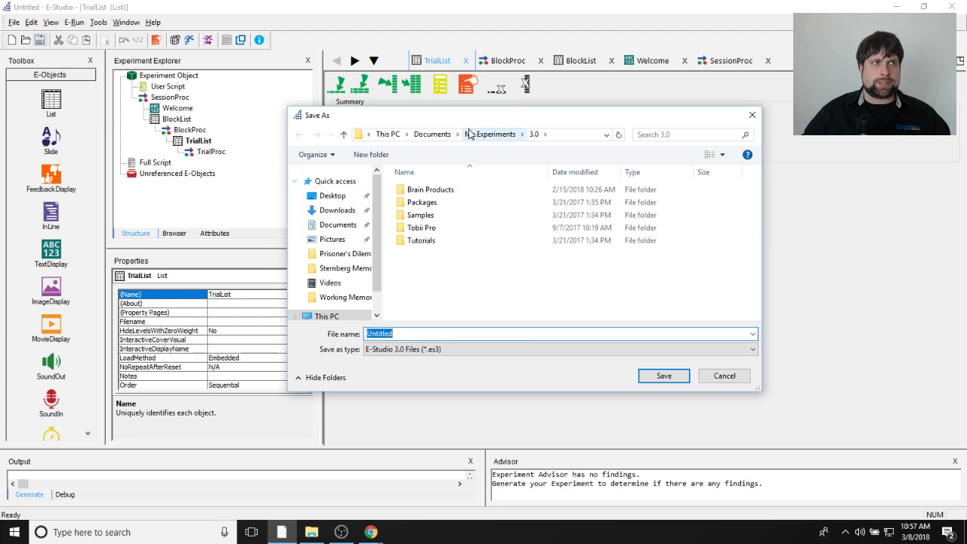
pyautogui.click(334, 196)
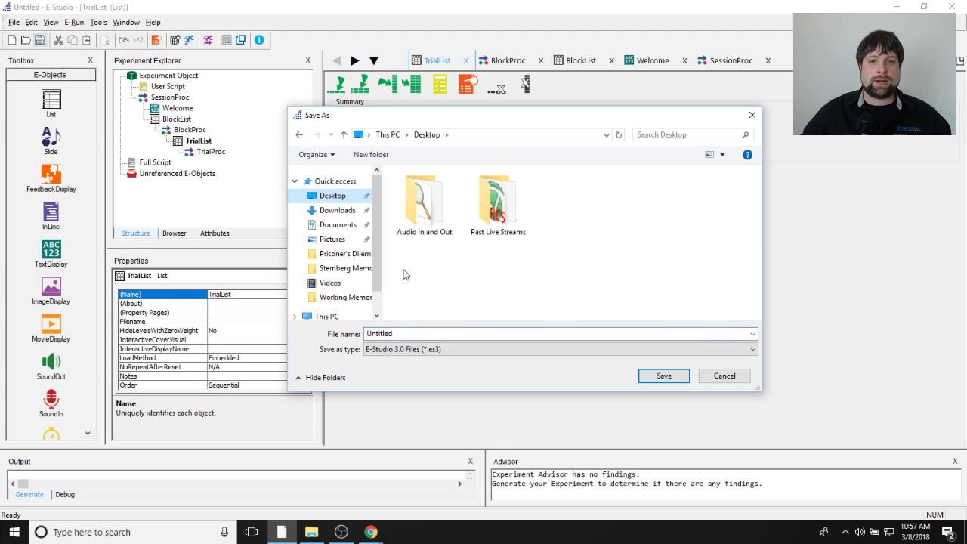
pyautogui.doubleClick(424, 204)
pyautogui.doubleClick(442, 334)
pyautogui.write('Pic')
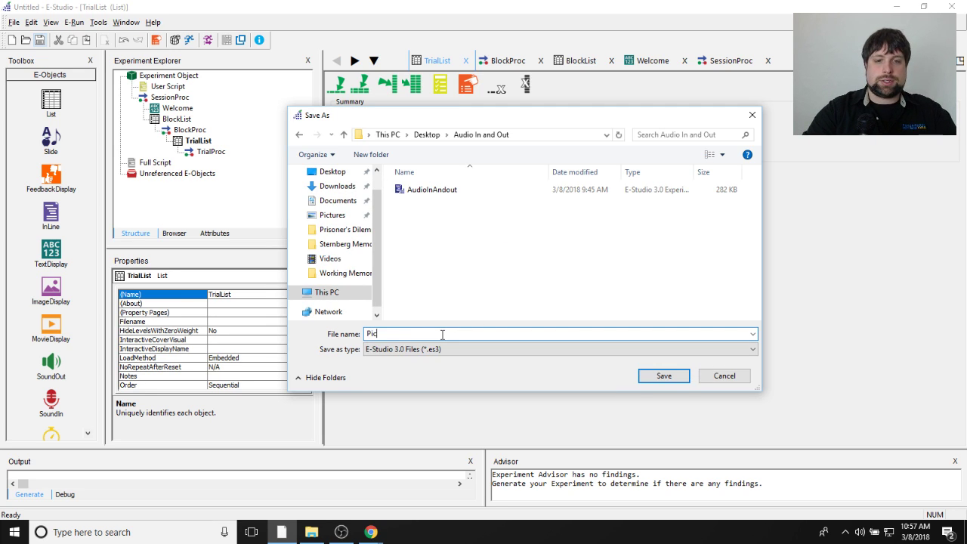
pyautogui.write('tureNamingTask')
pyautogui.press('Return')
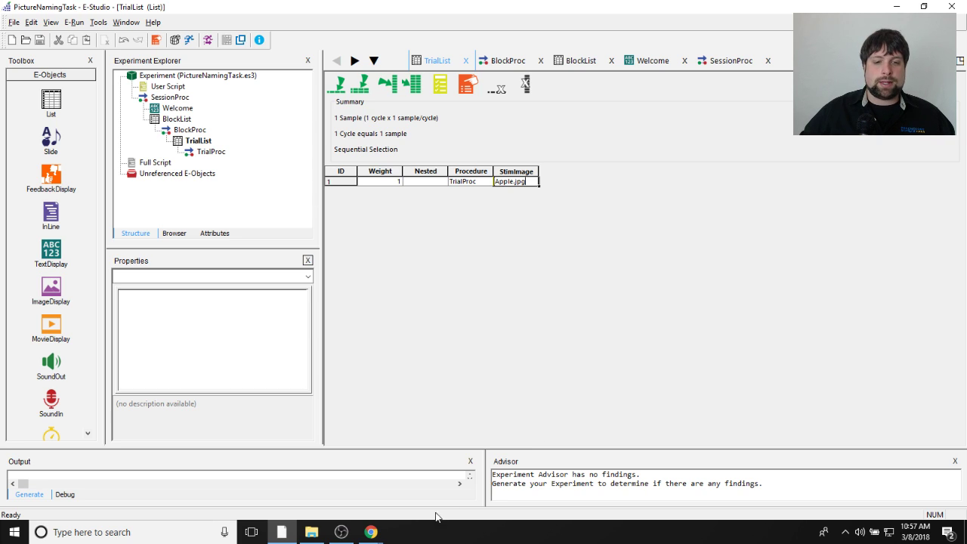
# Step: Switch to File Explorer and check that the stimulus images are in the same folder as the saved PictureNamingTask experiment
pyautogui.moveTo(372, 533)
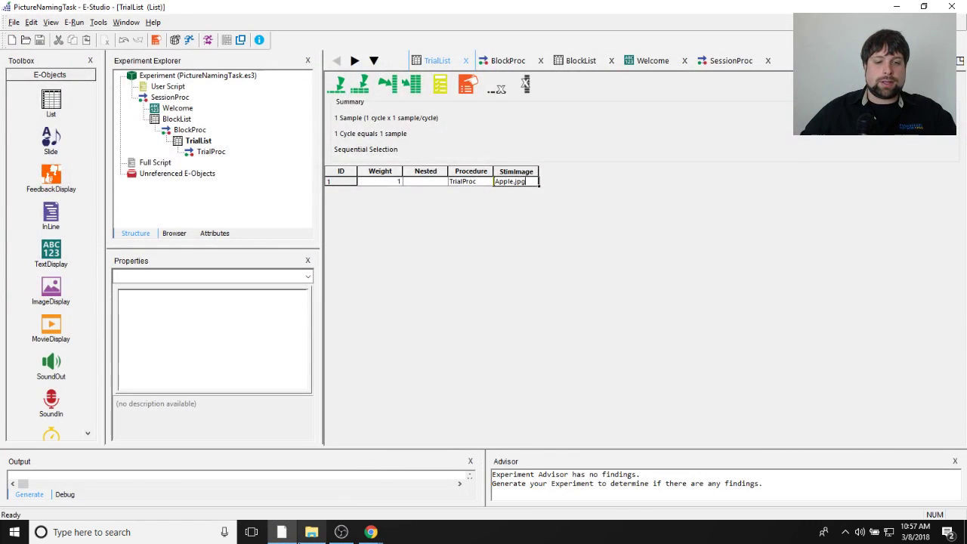
pyautogui.click(311, 532)
pyautogui.click(276, 108)
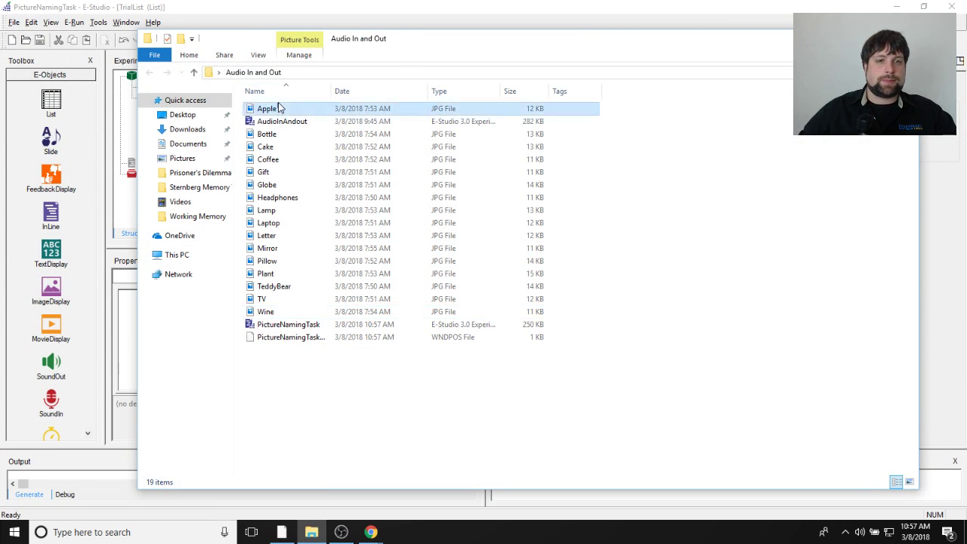
pyautogui.keyDown('shift'); pyautogui.click(296, 313); pyautogui.keyUp('shift')
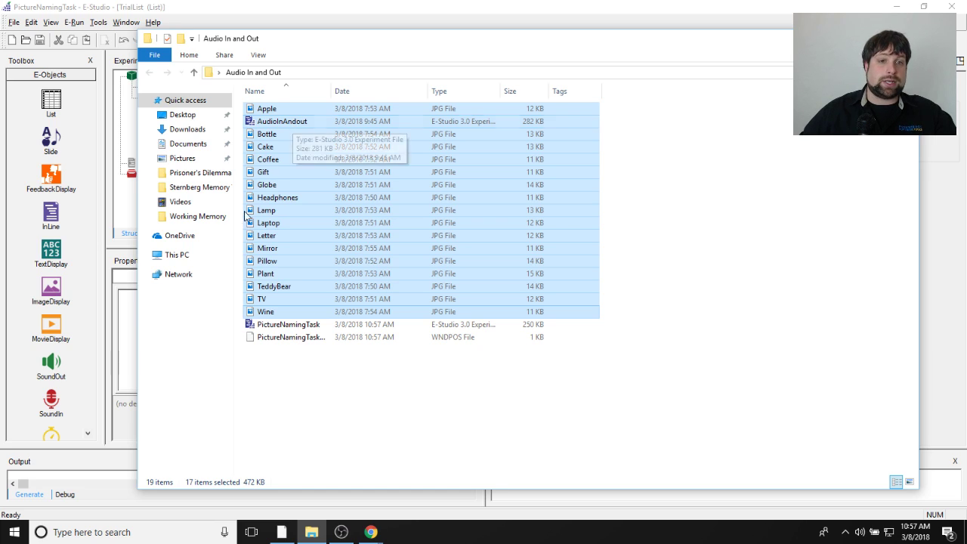
pyautogui.click(525, 413)
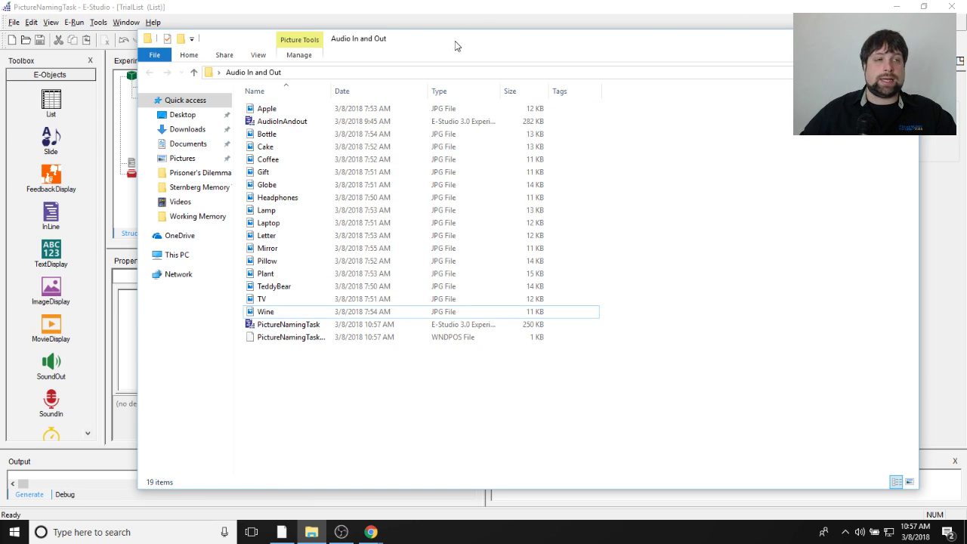
# Step: Return to E-Studio and add 17 levels to the TrialList
pyautogui.hotkey('alt', 'Tab')
pyautogui.click(360, 84)
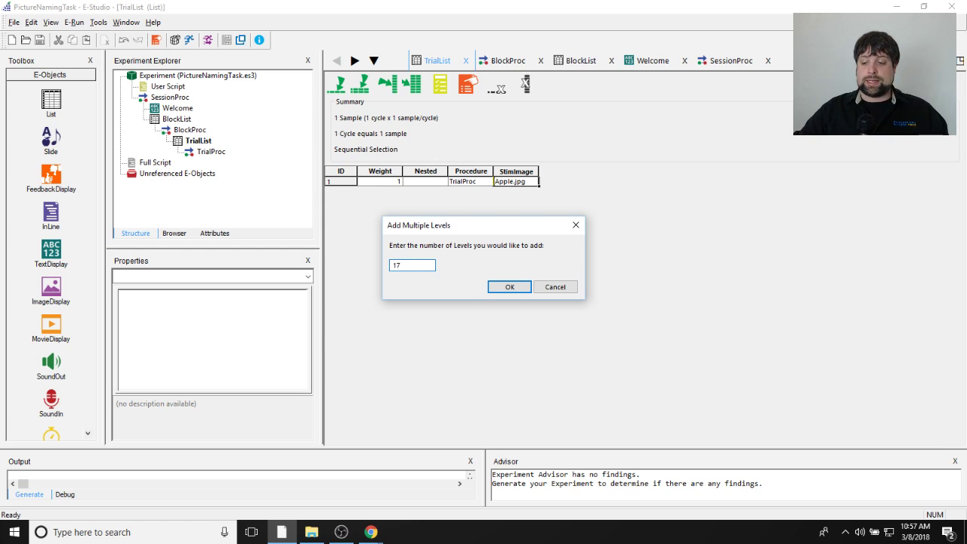
pyautogui.press('Return')
# Step: Set the StimImage values of TrialList levels 2 to 4 to Bottle.jpg, Cake.jpg and Coffee.jpg
pyautogui.click(527, 192)
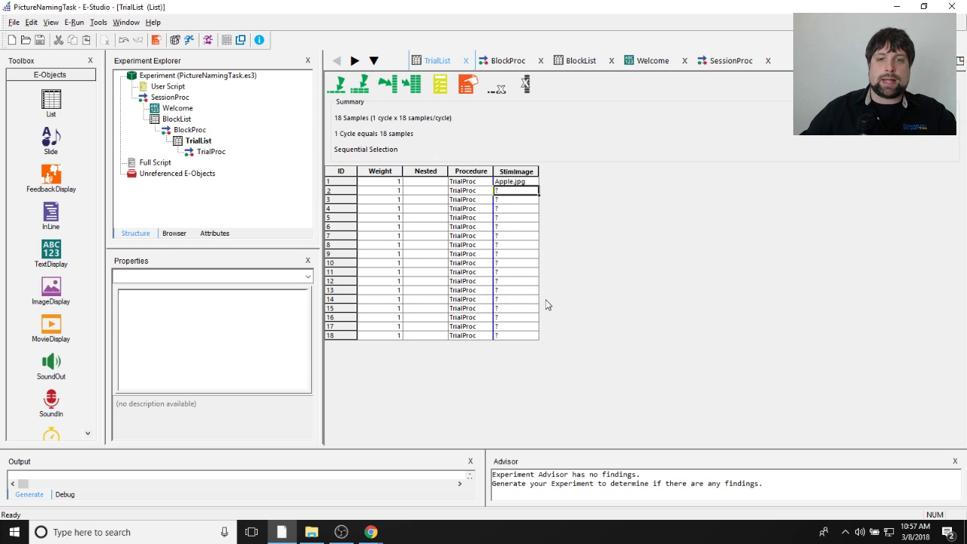
pyautogui.write('Bottle.jpg')
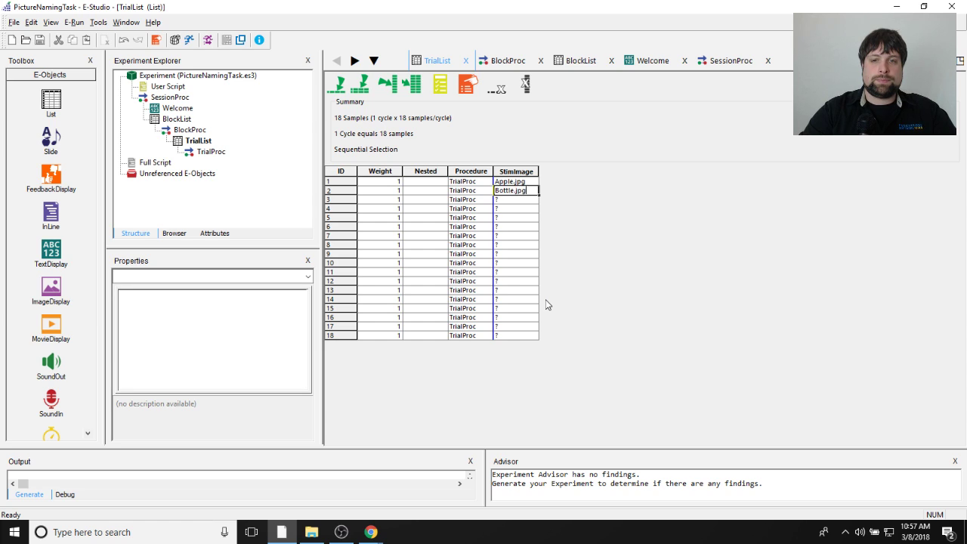
pyautogui.press('Return')
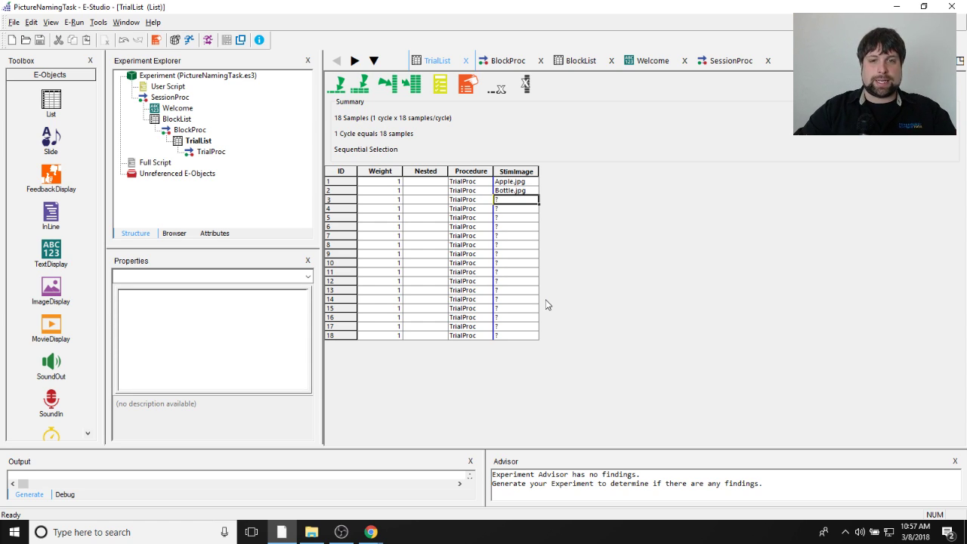
pyautogui.write('Cake.jpg')
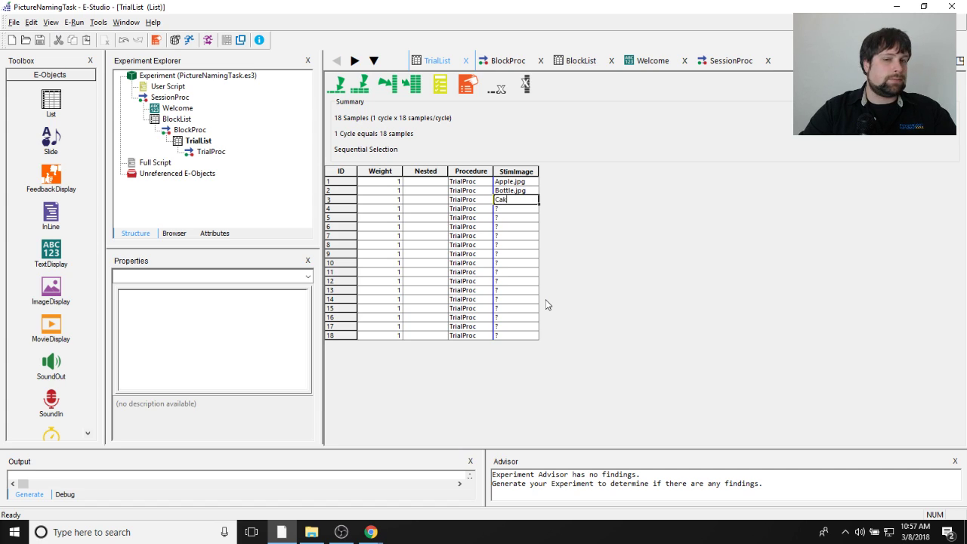
pyautogui.press('Return')
pyautogui.write('Coffee.jpg')
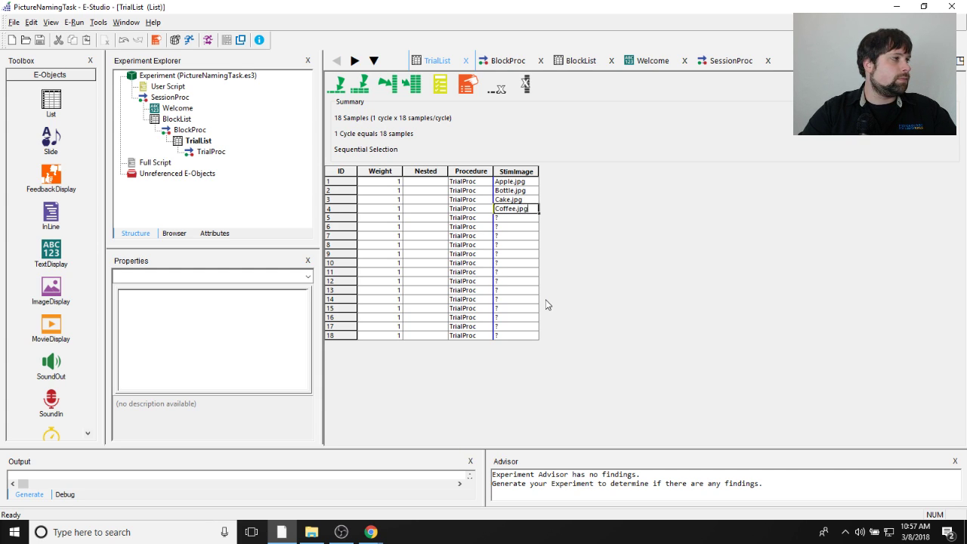
pyautogui.press('Return')
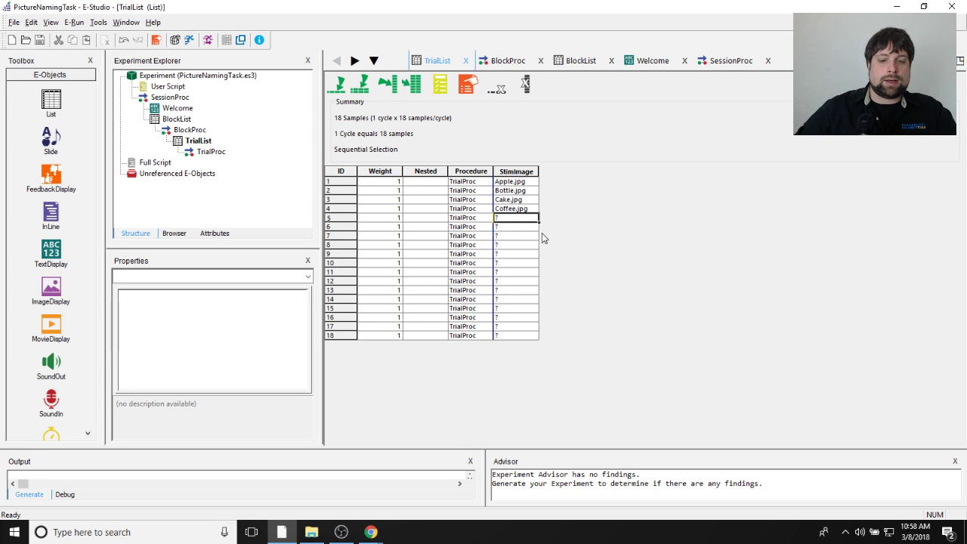
# Step: Set the StimImage values of TrialList levels 5 and 6 to Gift.jpg and Globe.jpg
pyautogui.write('Figt.jpg')
pyautogui.press('Return')
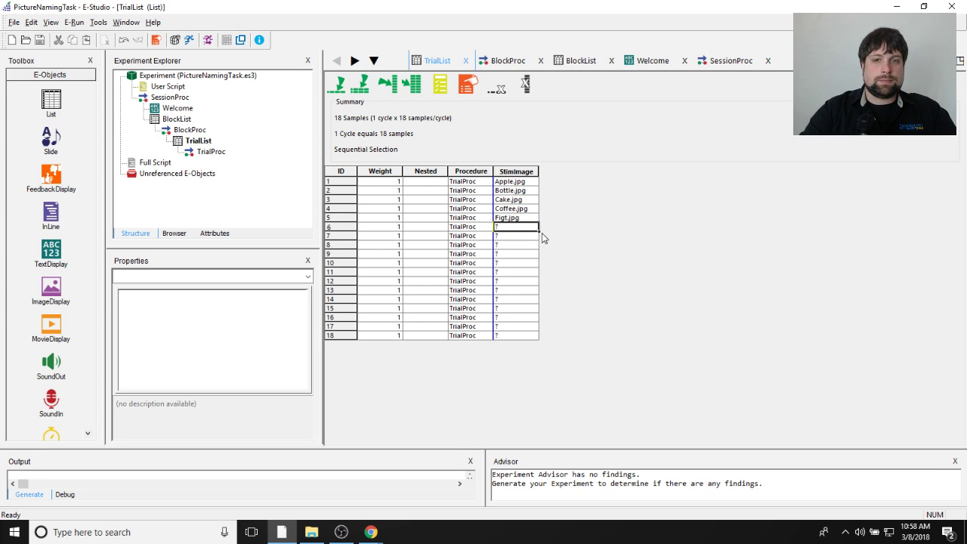
pyautogui.click(525, 219)
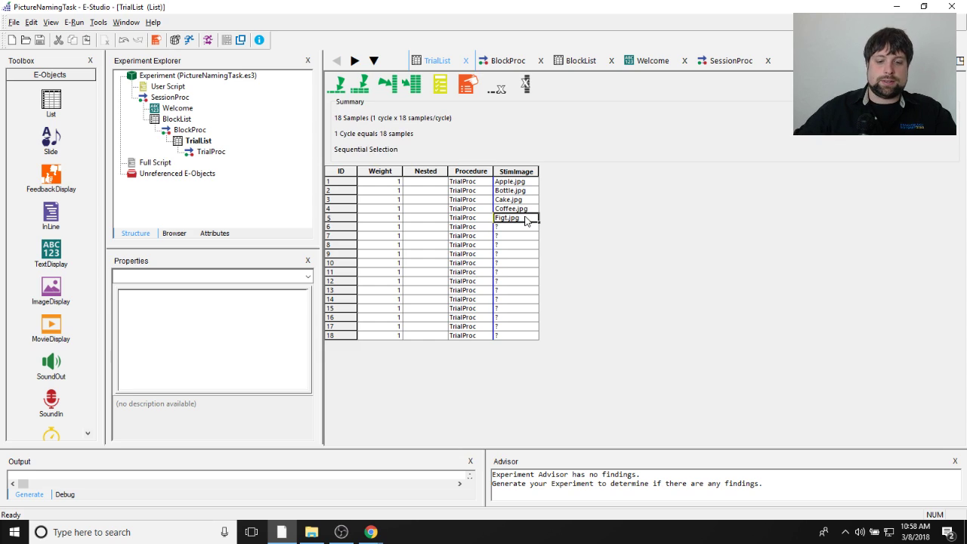
pyautogui.write('Gift.jpg')
pyautogui.press('Return')
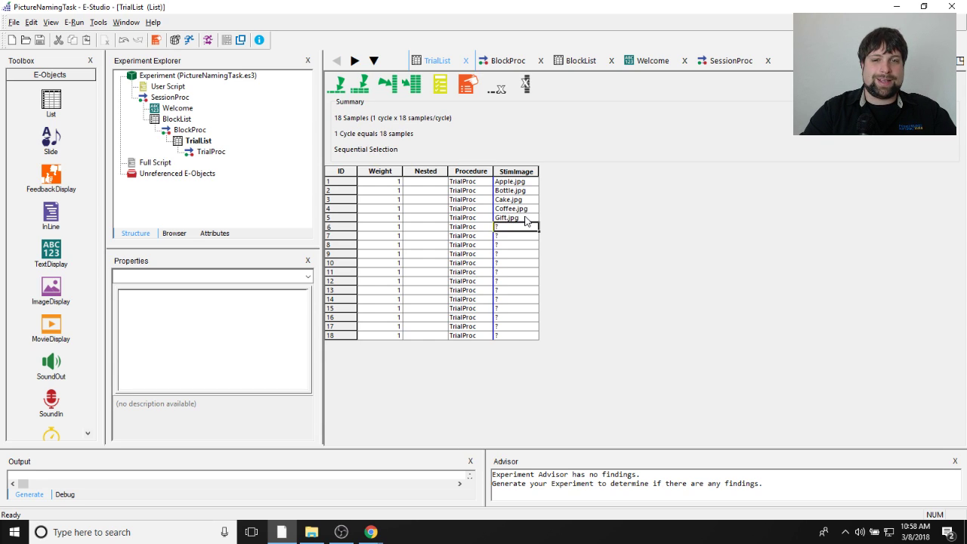
pyautogui.write('Blo')
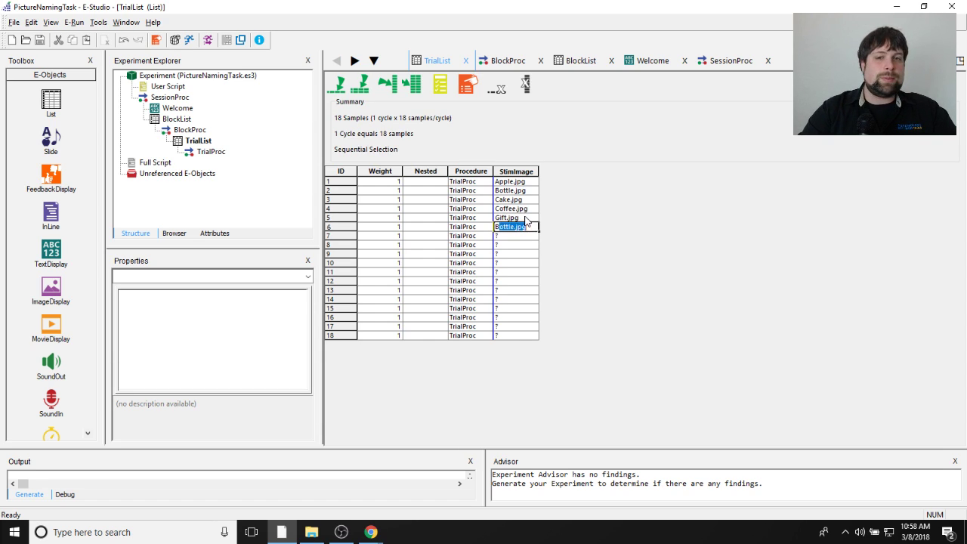
pyautogui.write('be.jpg')
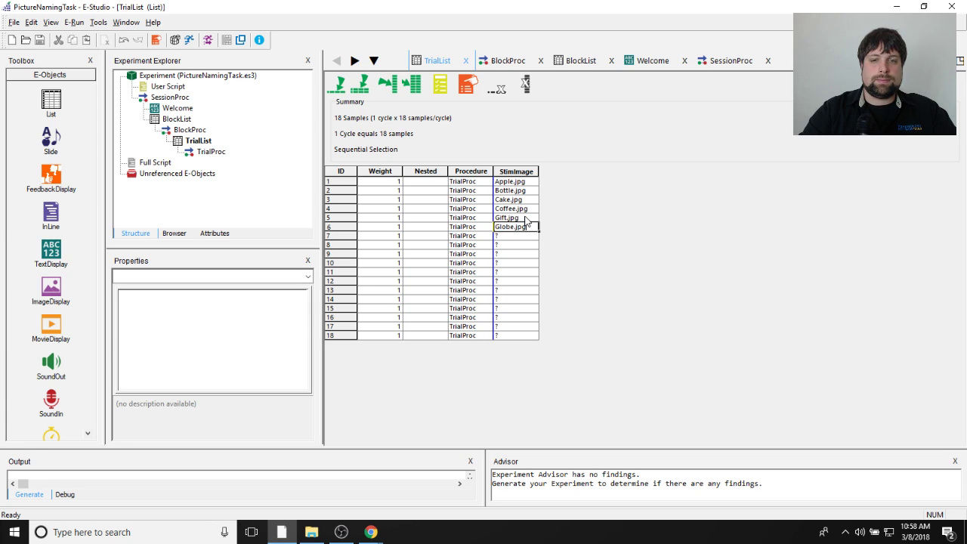
pyautogui.press('Return')
# Step: Fill StimImage for TrialList levels 7 to 10 with Headphones.jpg, Lamp.jpg, Laptop.jpg and Letter.jpg
pyautogui.write('H')
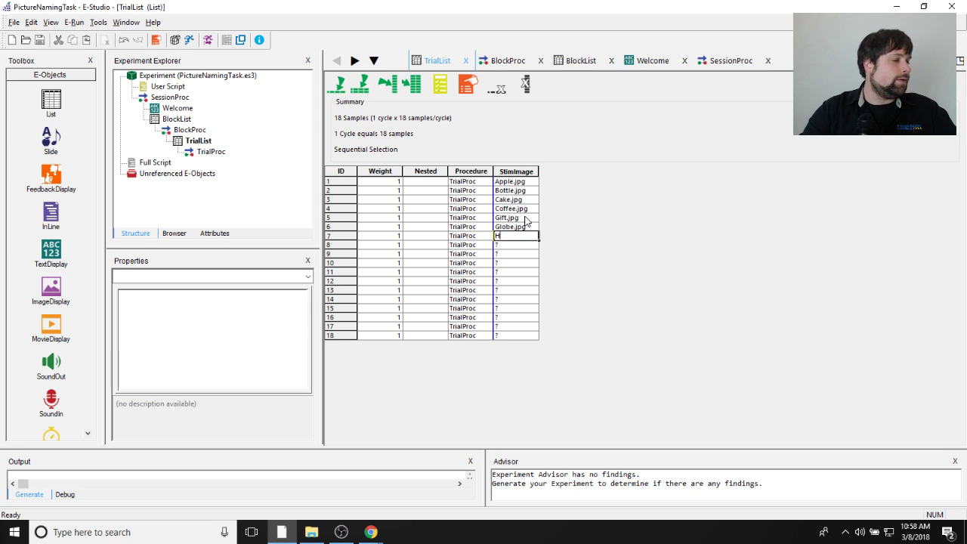
pyautogui.write('eadphones.jpg')
pyautogui.press('Return')
pyautogui.write('Lamp.jpg')
pyautogui.press('Return')
pyautogui.write('Laptop.jpg')
pyautogui.press('Return')
pyautogui.write('Letter.jpg')
pyautogui.press('Return')
# Step: Fill StimImage for TrialList levels 11 to 13 with Mirror.jpg, Pillow.jpg and Plant.jpg
pyautogui.write('Mirro')
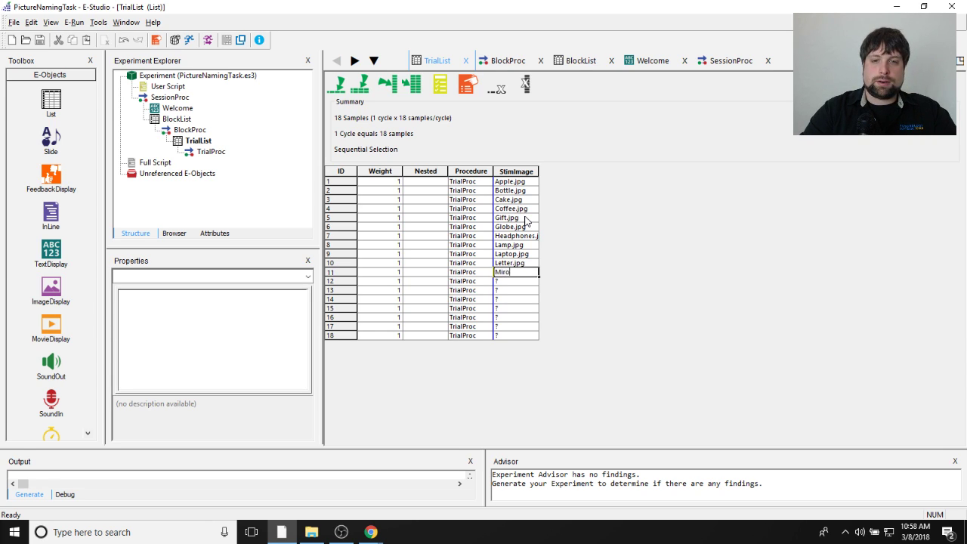
pyautogui.press('BackSpace')
pyautogui.press('BackSpace')
pyautogui.press('BackSpace')
pyautogui.write('ror.jpg')
pyautogui.press('Return')
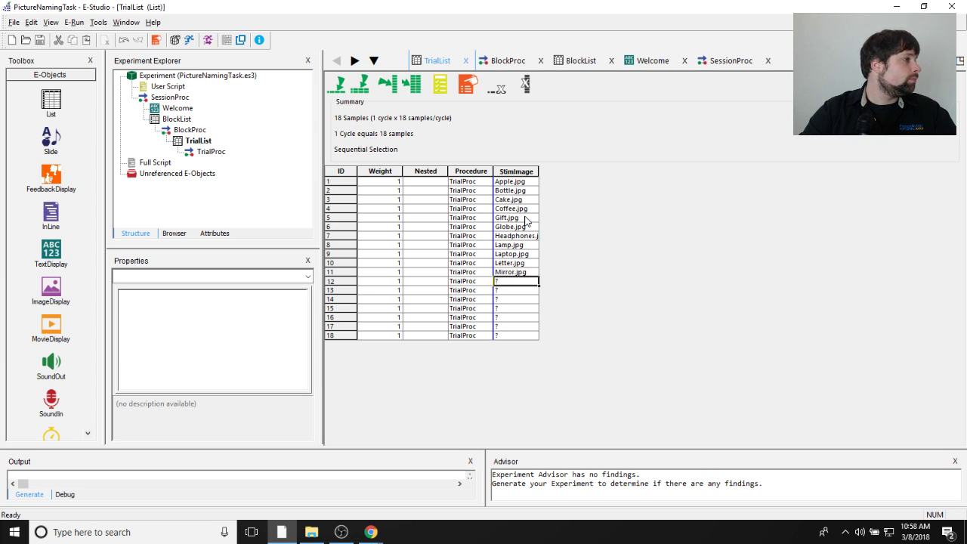
pyautogui.write('Pillow.jpg')
pyautogui.press('Return')
pyautogui.write('Plant.jpg')
pyautogui.press('Return')
# Step: Fill StimImage for TrialList levels 14 to 16 with TeddyBear.jpg, TV.jpg and Wine.jpg
pyautogui.write('Te')
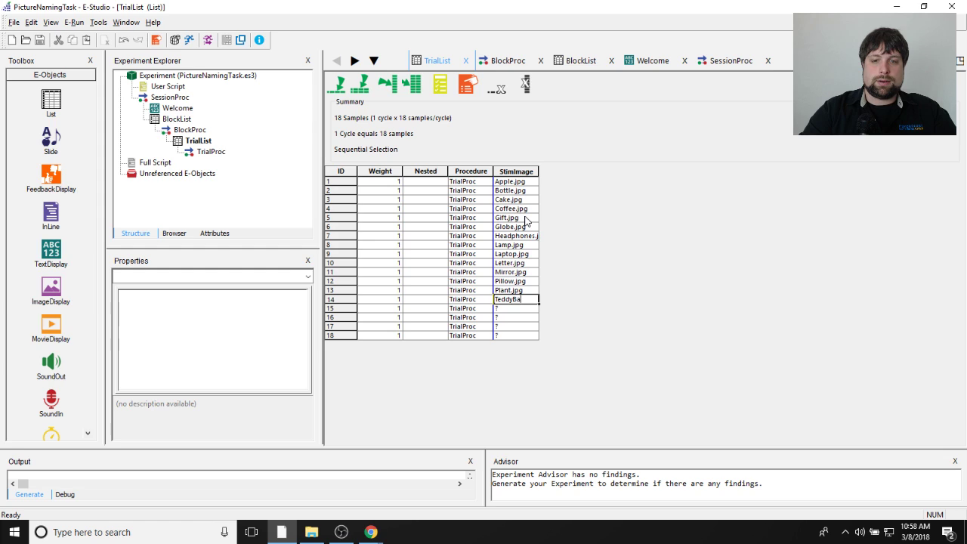
pyautogui.write('ddyBear.jpg')
pyautogui.press('Return')
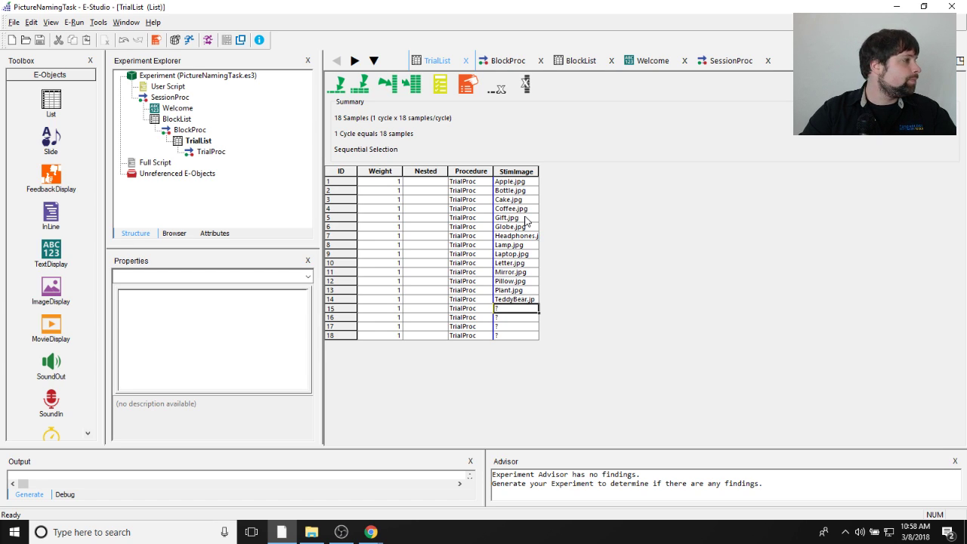
pyautogui.write('TV')
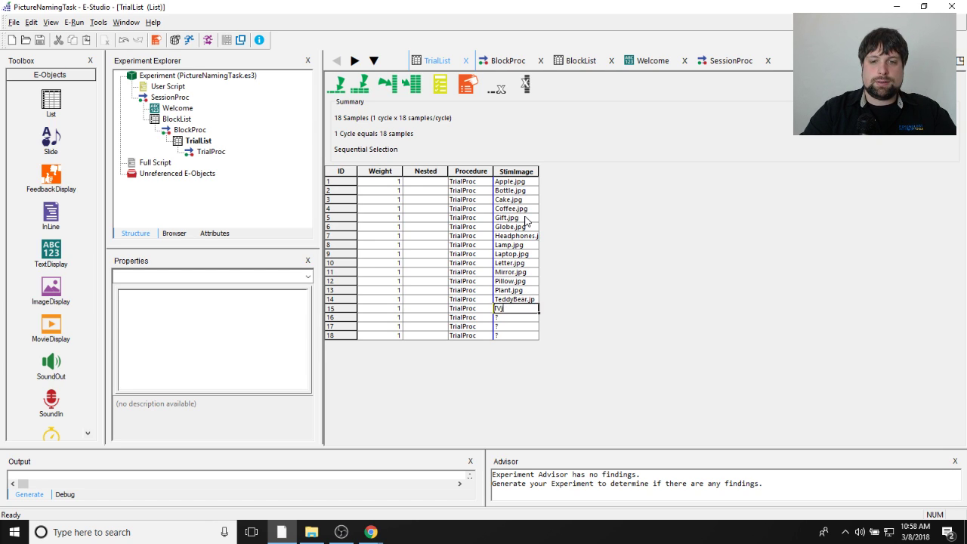
pyautogui.write('TV.jpg')
pyautogui.press('Return')
pyautogui.write('Win')
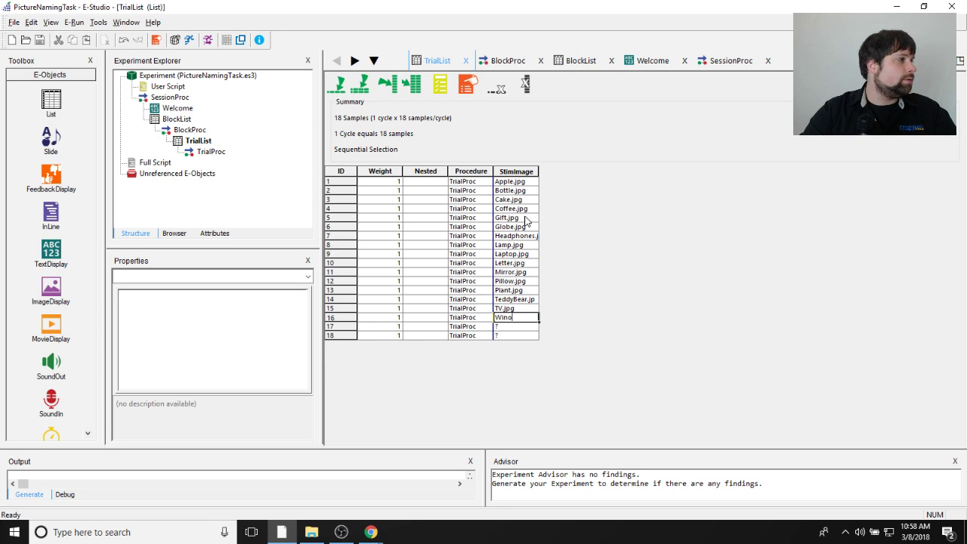
pyautogui.write('e.jpg')
pyautogui.press('Return')
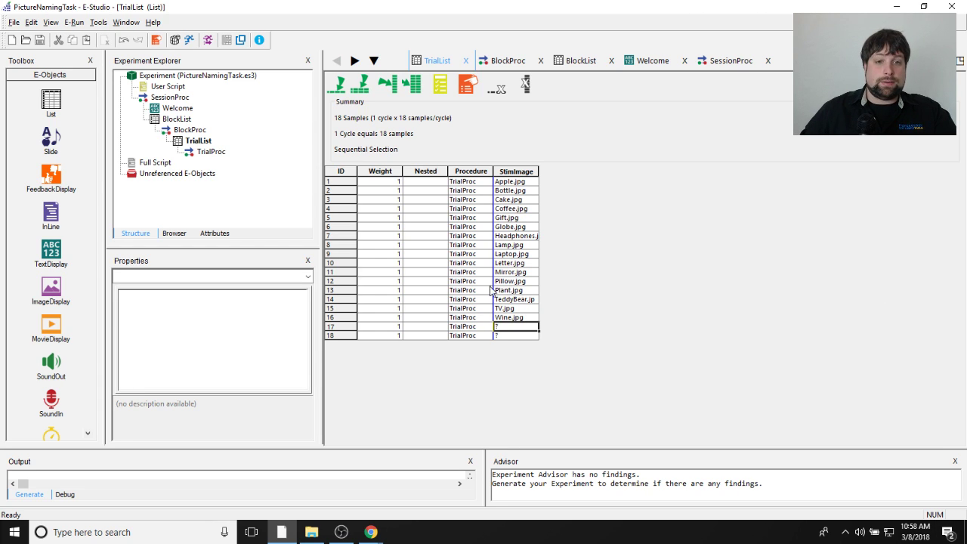
# Step: Delete the two unused levels 17 and 18 from the TrialList
pyautogui.moveTo(343, 325); pyautogui.dragTo(343, 336)
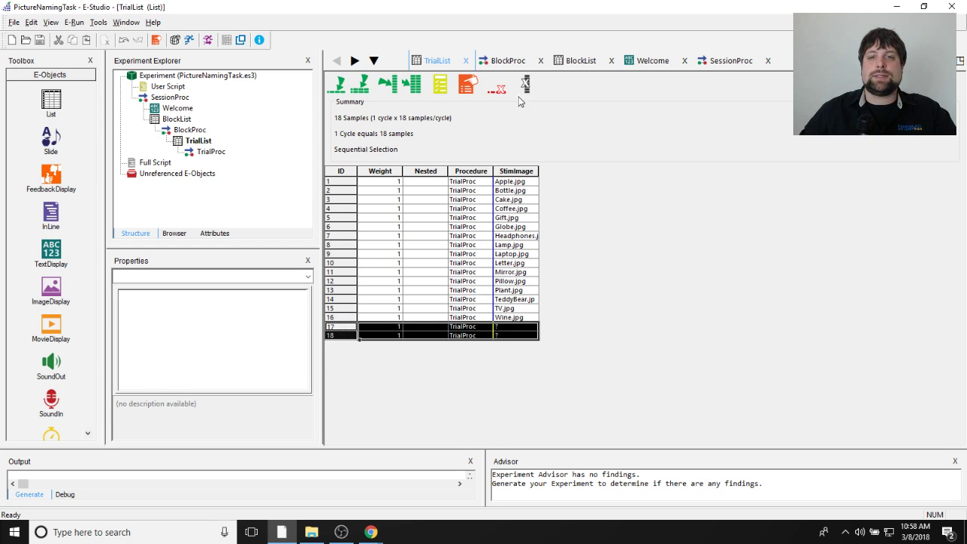
pyautogui.click(497, 88)
pyautogui.click(516, 309)
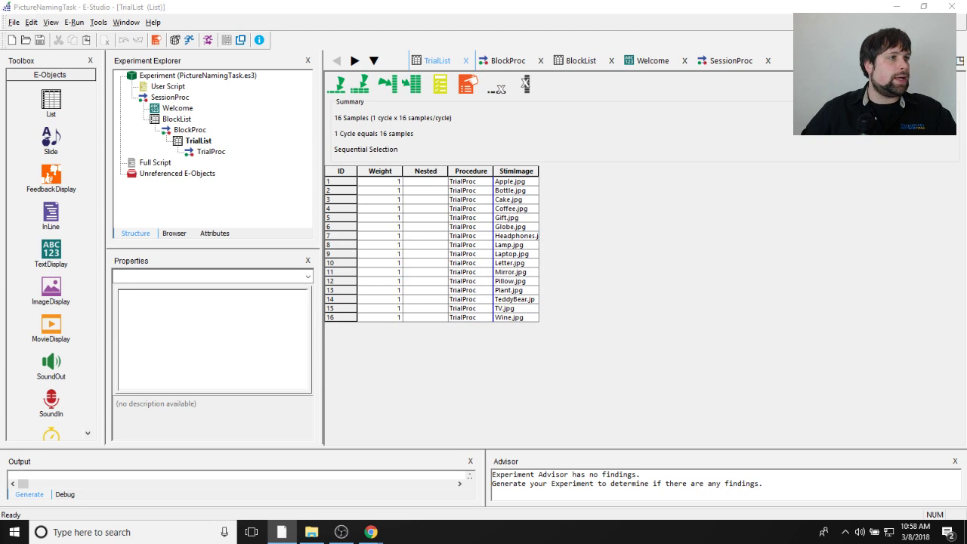
# Step: Compare the StimImage names with the image files in File Explorer, and correct the level 10 entry in E-Studio to Letter.jpg
pyautogui.click(311, 532)
pyautogui.moveTo(75, 148); pyautogui.dragTo(741, 86)
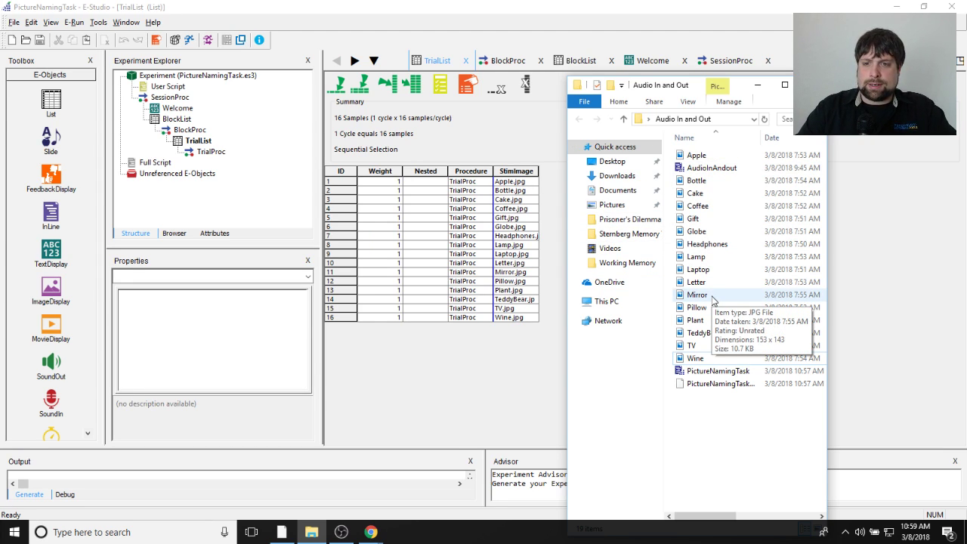
pyautogui.click(502, 263)
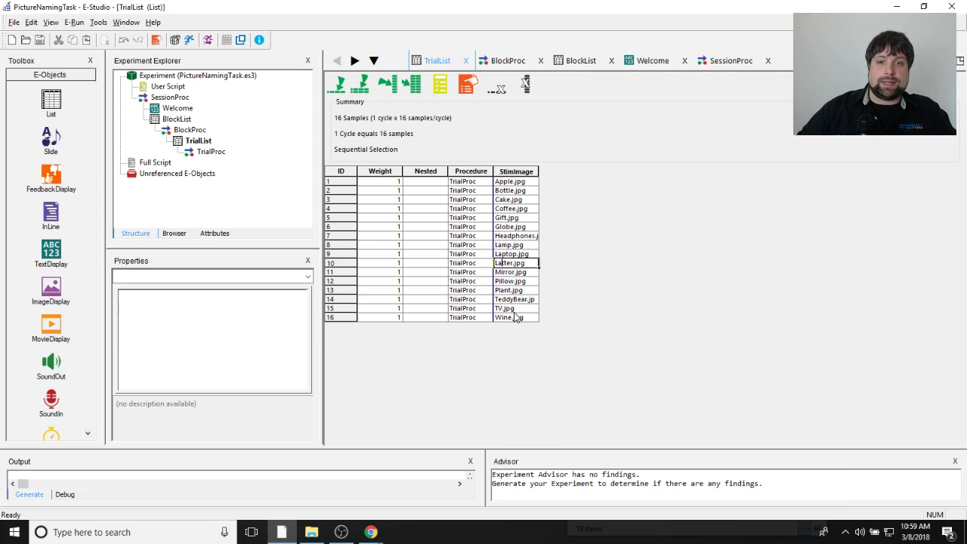
pyautogui.click(516, 300)
pyautogui.click(505, 264)
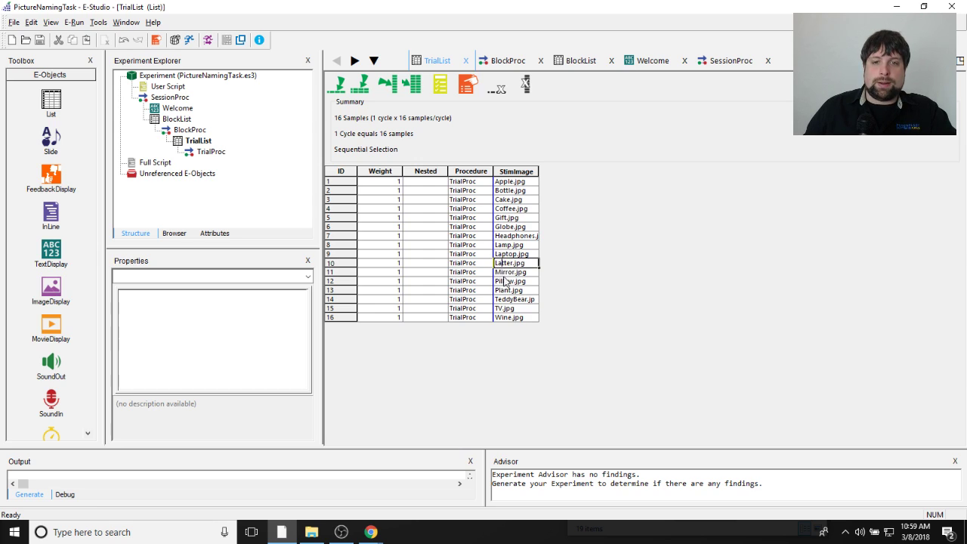
pyautogui.press('BackSpace')
pyautogui.write('e')
pyautogui.press('Return')
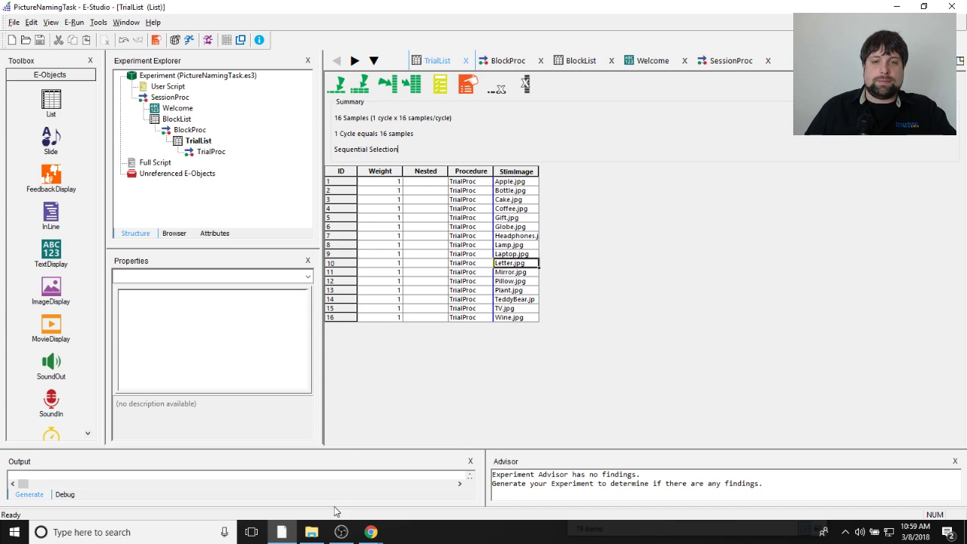
# Step: Widen the TrialList's StimImage column to fit its longest file name
pyautogui.moveTo(539, 171); pyautogui.dragTo(537, 171)
pyautogui.doubleClick(536, 172)
pyautogui.click(532, 182)
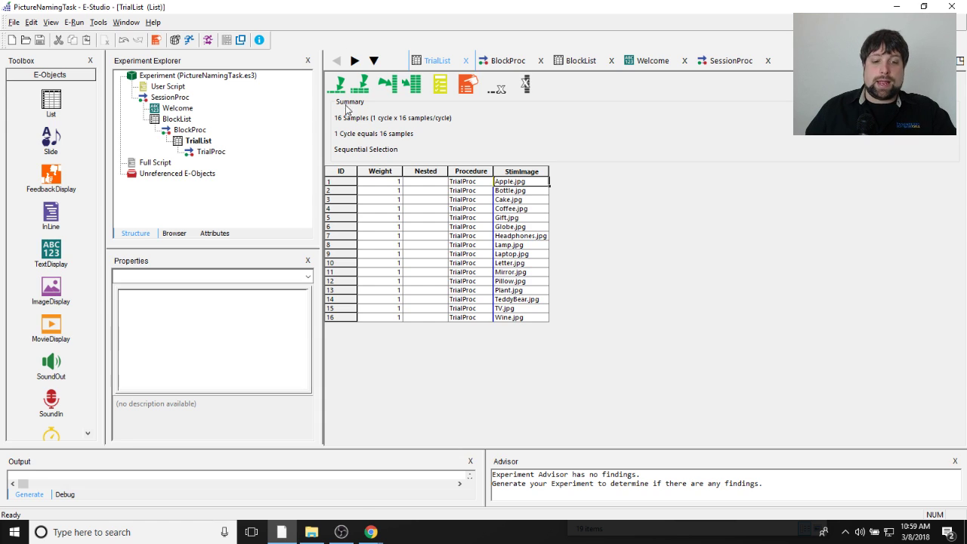
# Step: Switch to File Explorer and check the StimImage entries against the image file names, then minimize the folder window
pyautogui.click(311, 531)
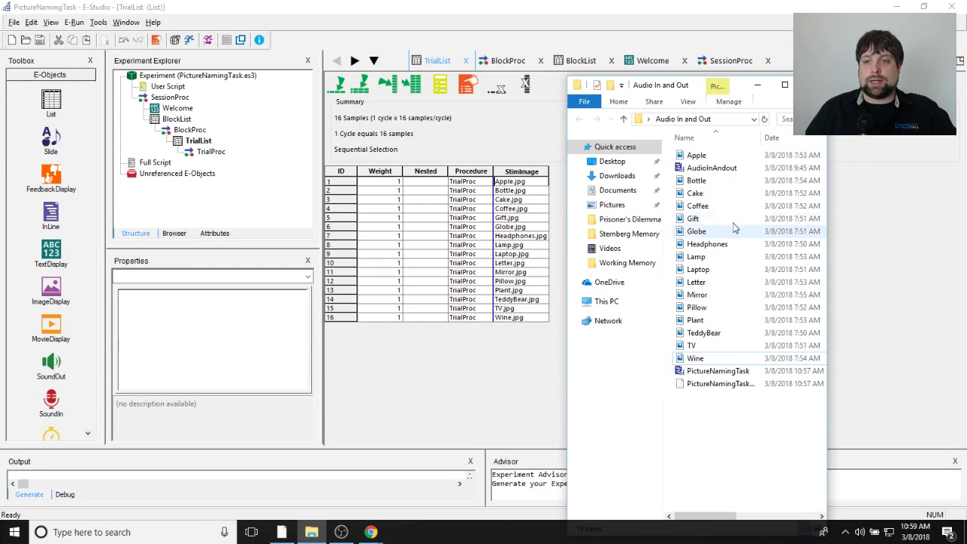
pyautogui.moveTo(699, 85); pyautogui.dragTo(703, 75)
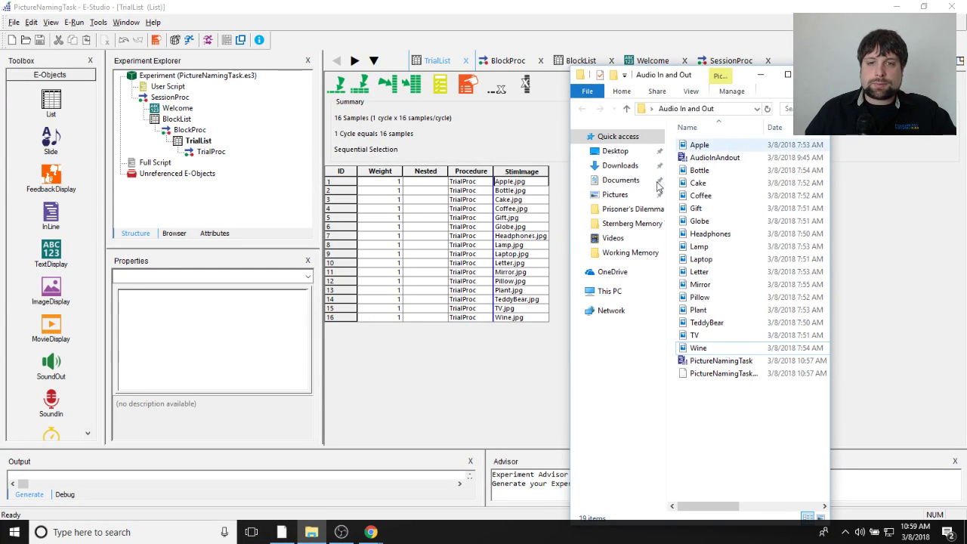
pyautogui.moveTo(755, 310)
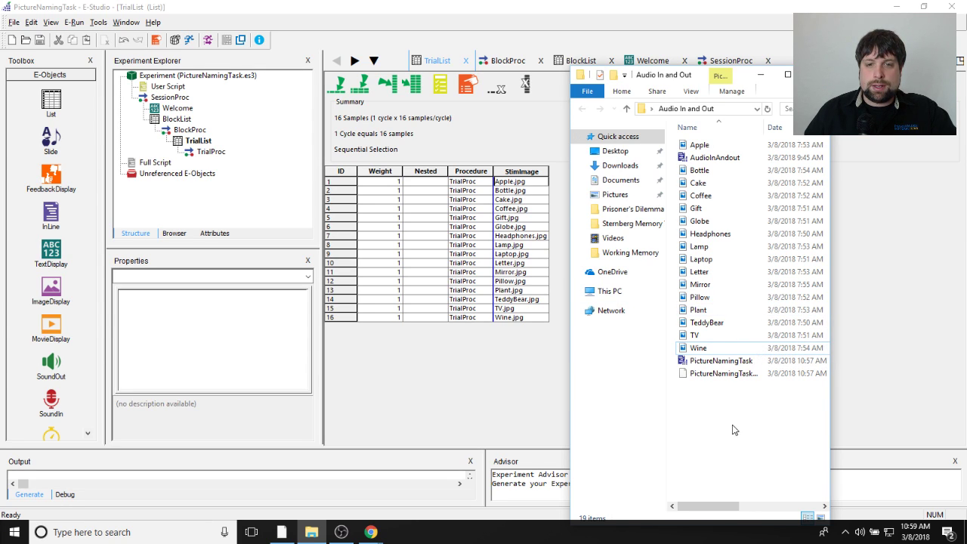
pyautogui.click(761, 75)
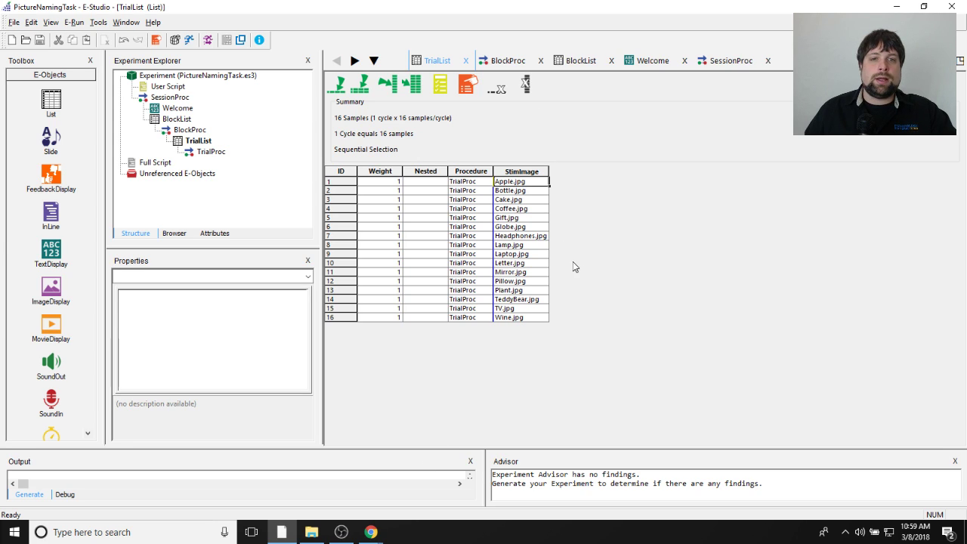
pyautogui.moveTo(417, 149); pyautogui.dragTo(331, 143)
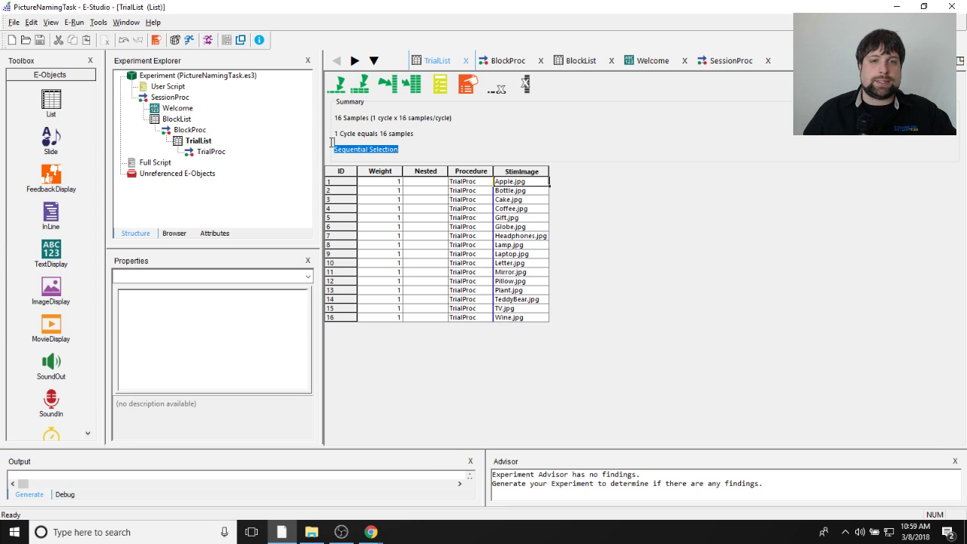
pyautogui.press('Right')
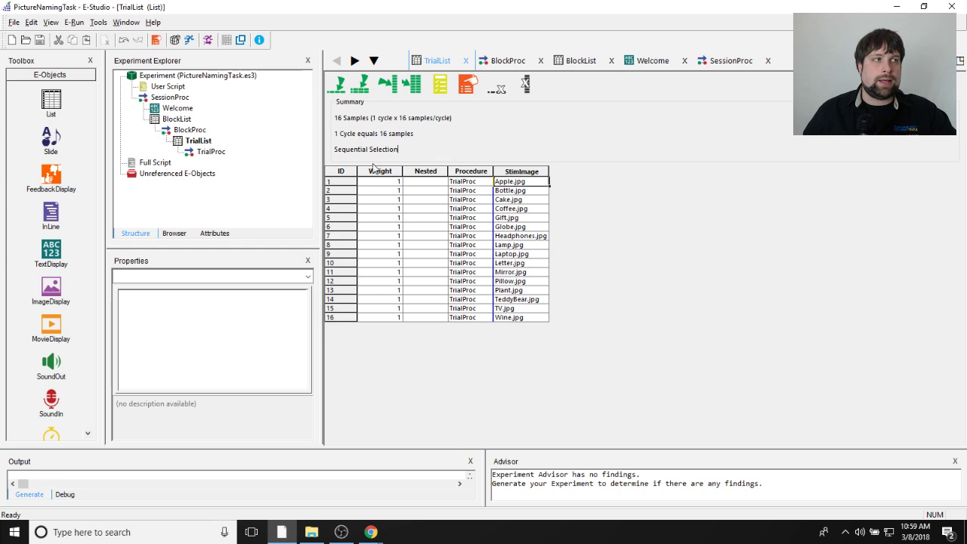
pyautogui.hotkey('alt', 'Tab')
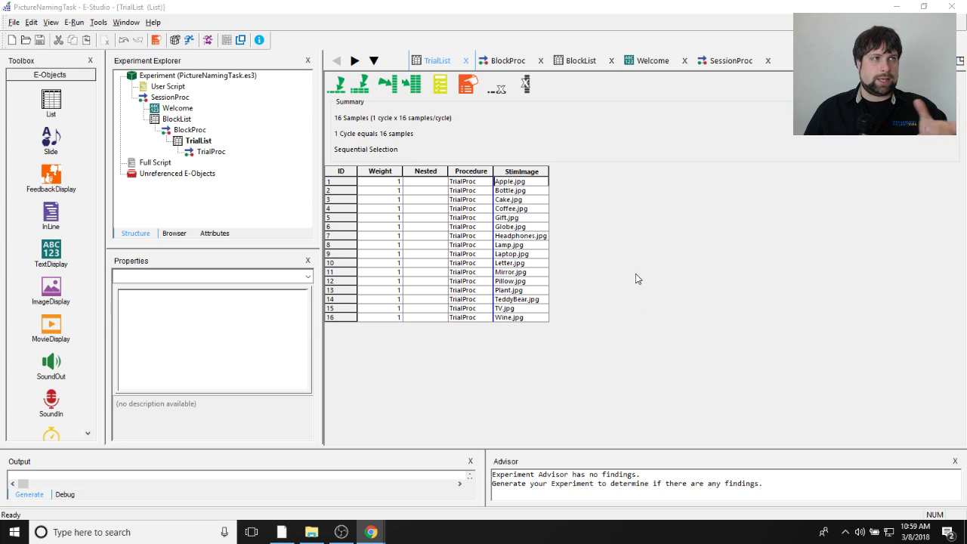
# Step: Set the TrialList's selection order to Random in its properties and accept the change
pyautogui.click(467, 89)
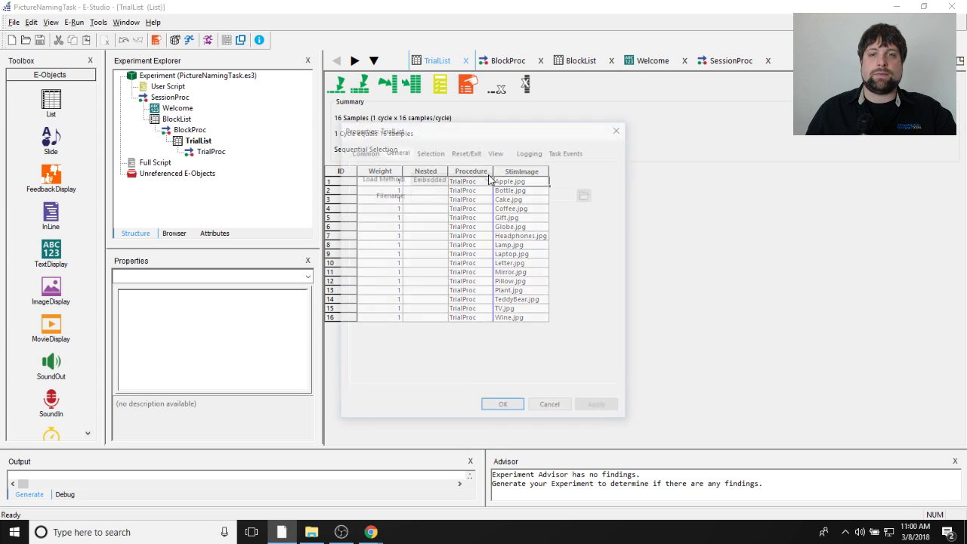
pyautogui.click(429, 152)
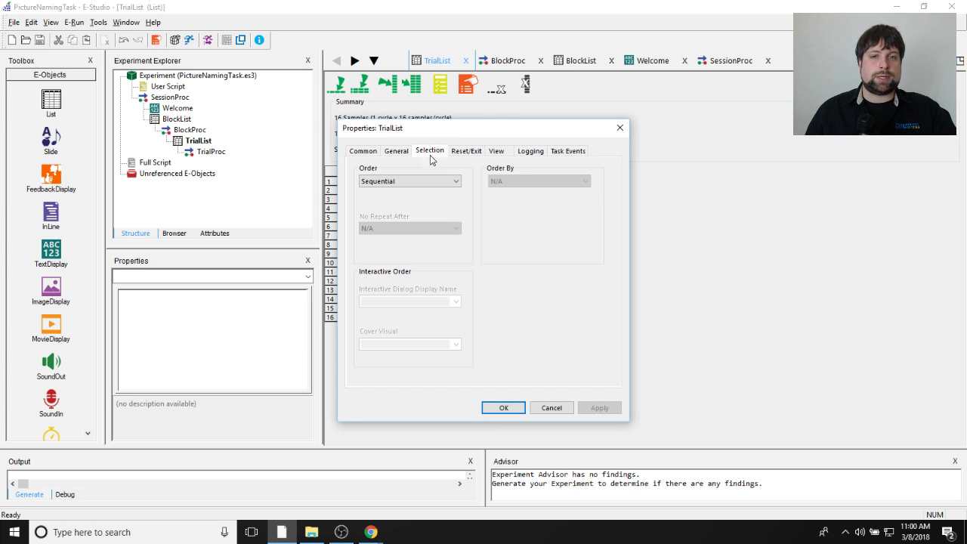
pyautogui.click(457, 183)
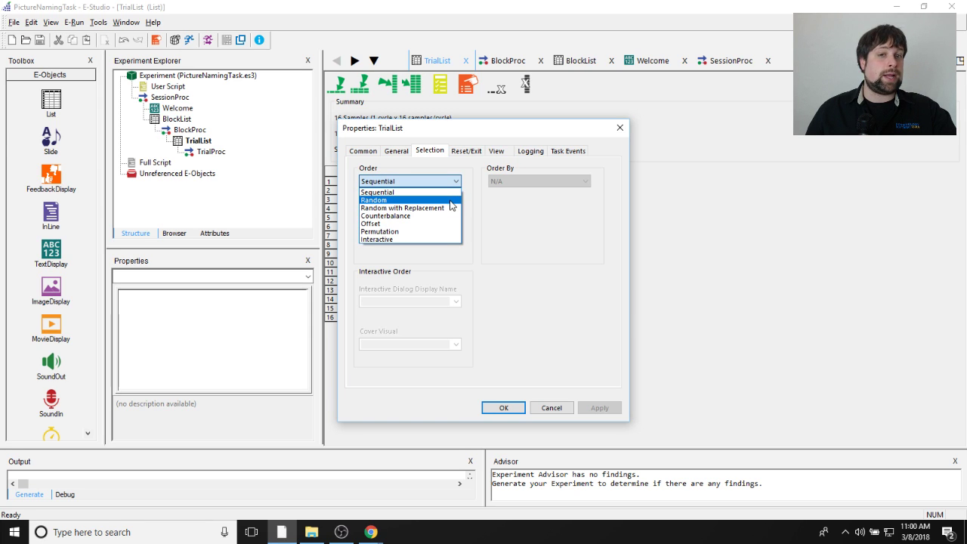
pyautogui.click(450, 201)
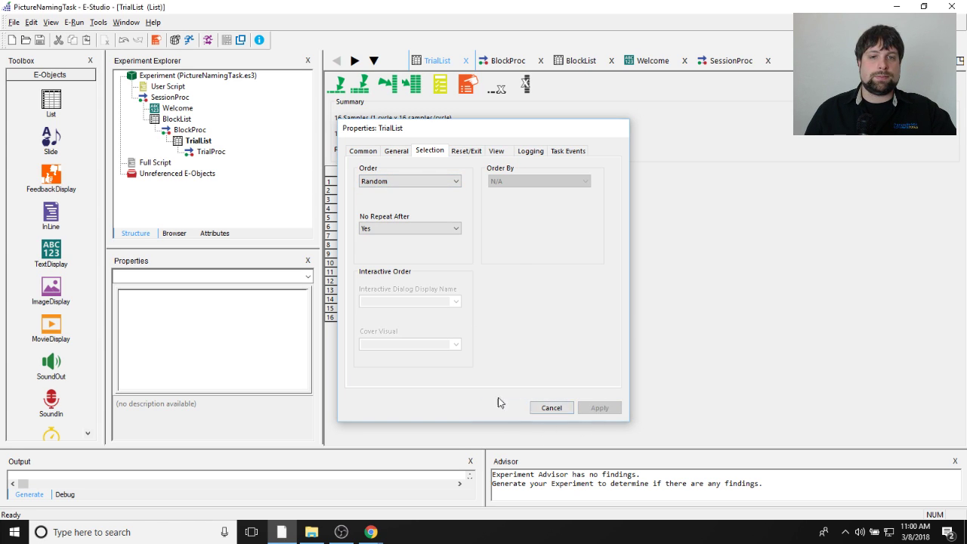
pyautogui.click(504, 407)
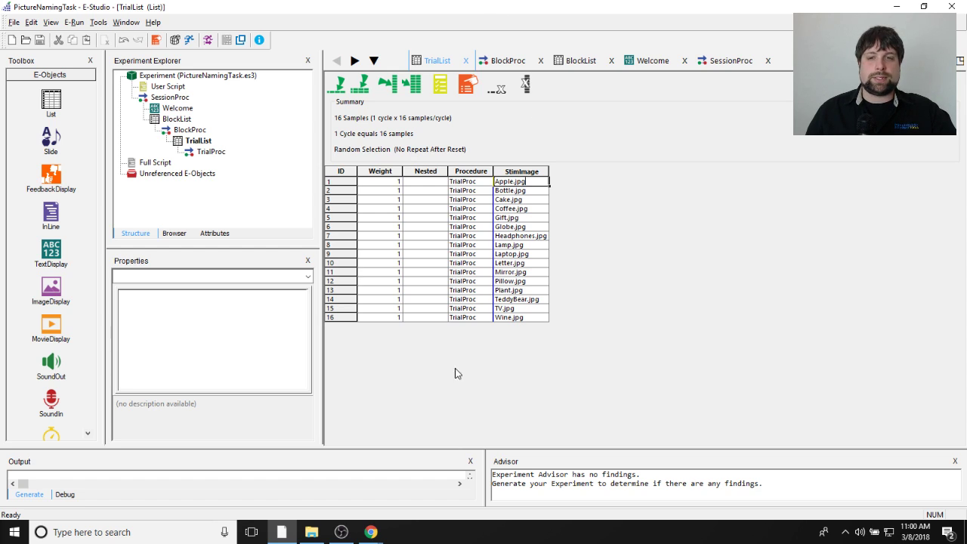
# Step: Close all open object windows in the workspace and open the TrialProc procedure
pyautogui.click(126, 22)
pyautogui.click(155, 78)
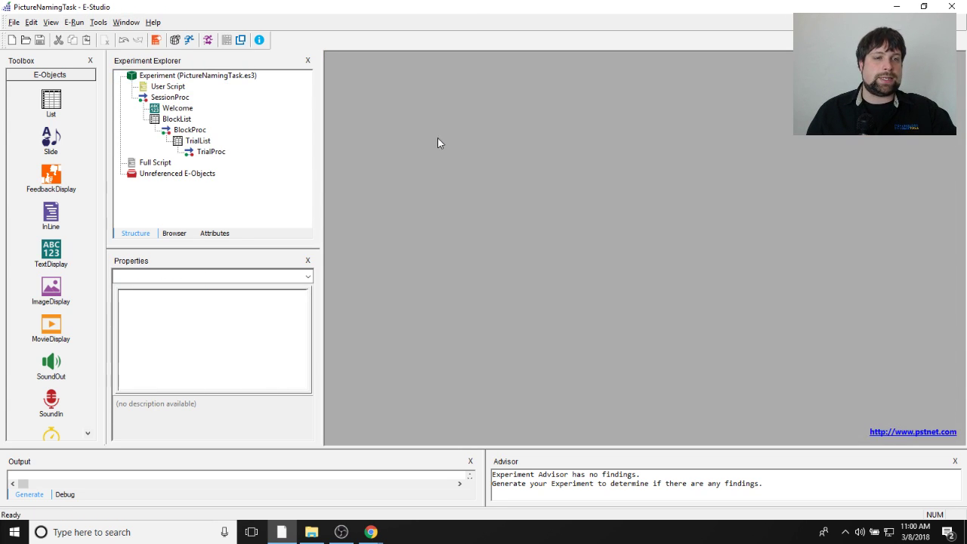
pyautogui.click(126, 22)
pyautogui.click(539, 168)
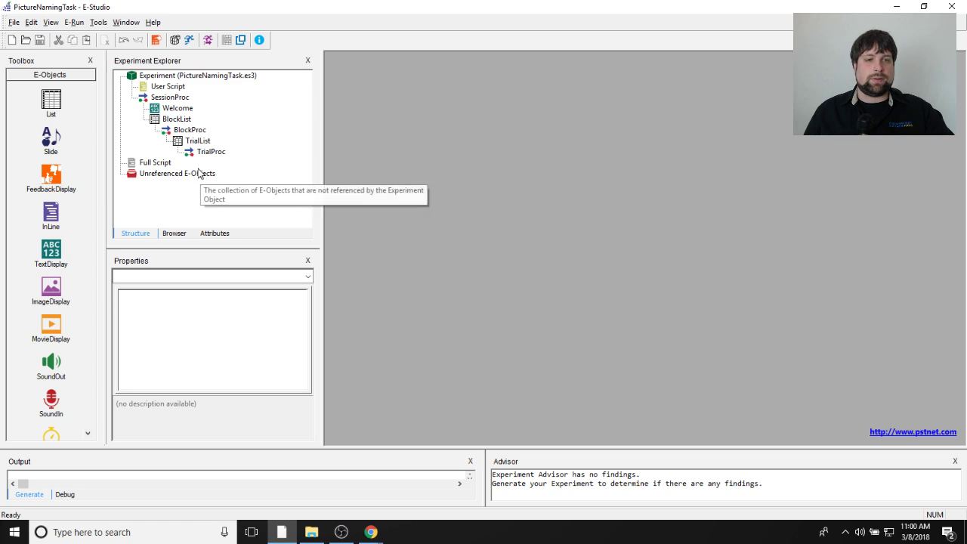
pyautogui.doubleClick(218, 156)
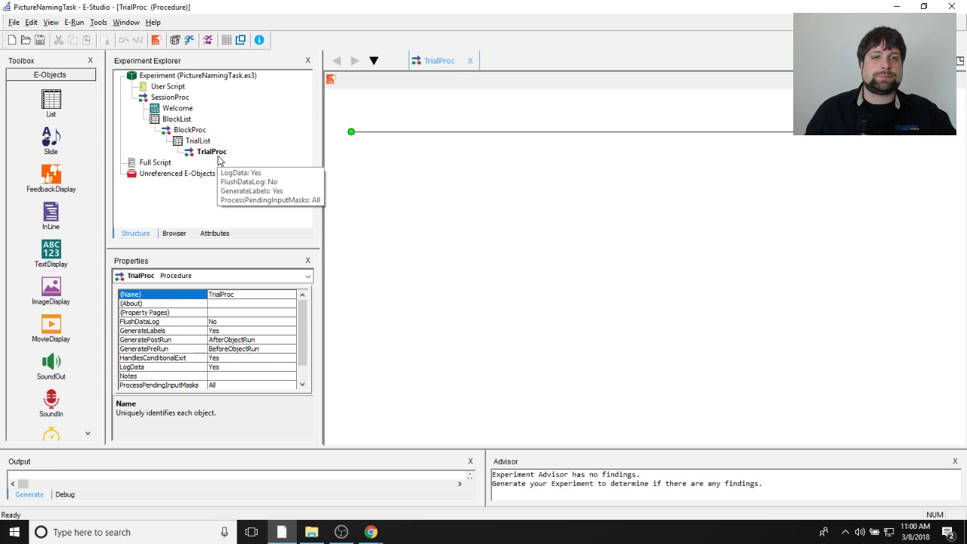
# Step: Add a Slide object to the TrialProc timeline and rename it StimDisplay
pyautogui.click(61, 144)
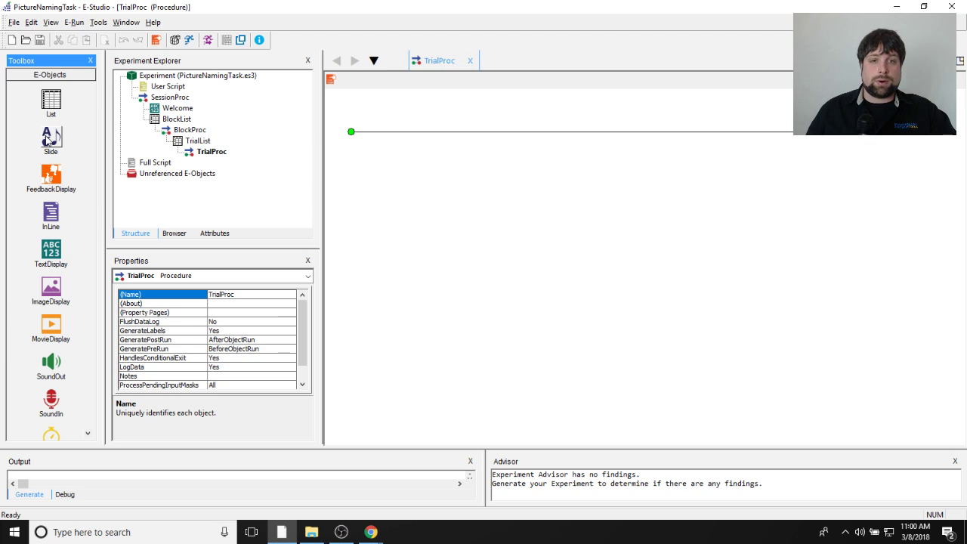
pyautogui.moveTo(46, 140); pyautogui.dragTo(680, 375)
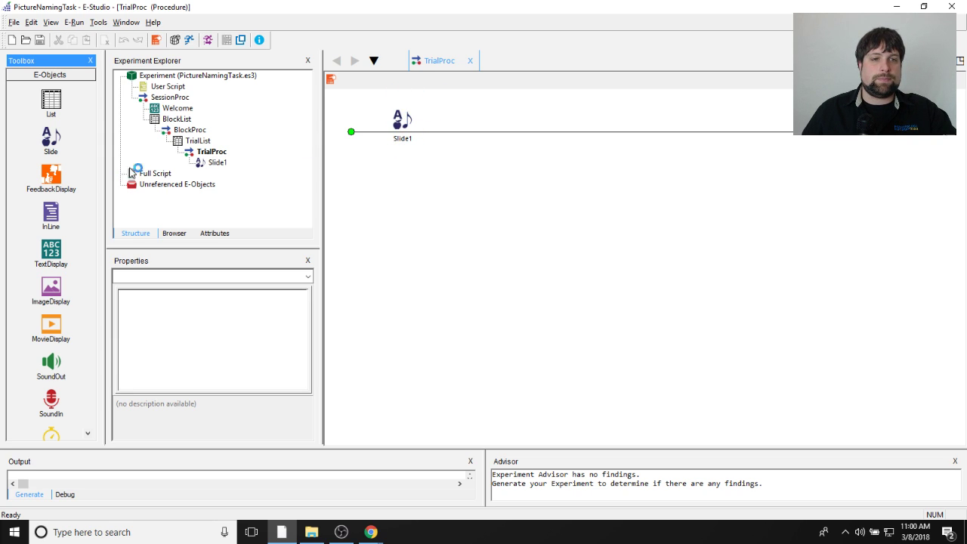
pyautogui.rightClick(401, 130)
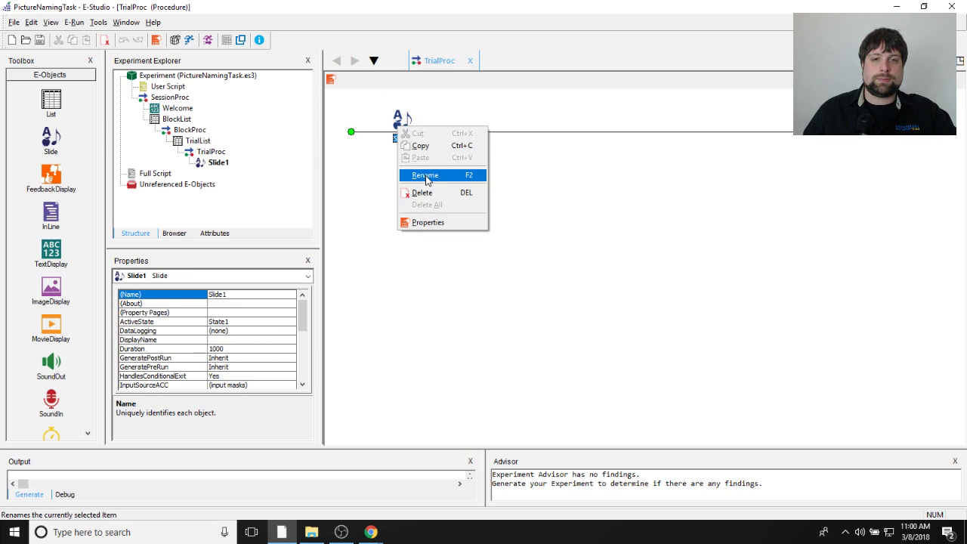
pyautogui.click(429, 173)
pyautogui.write('StimDisplay')
pyautogui.press('Return')
pyautogui.click(417, 187)
# Step: Open the StimDisplay slide and place an image sub-object on it at about 38% X and 38% Y
pyautogui.doubleClick(399, 122)
pyautogui.click(459, 217)
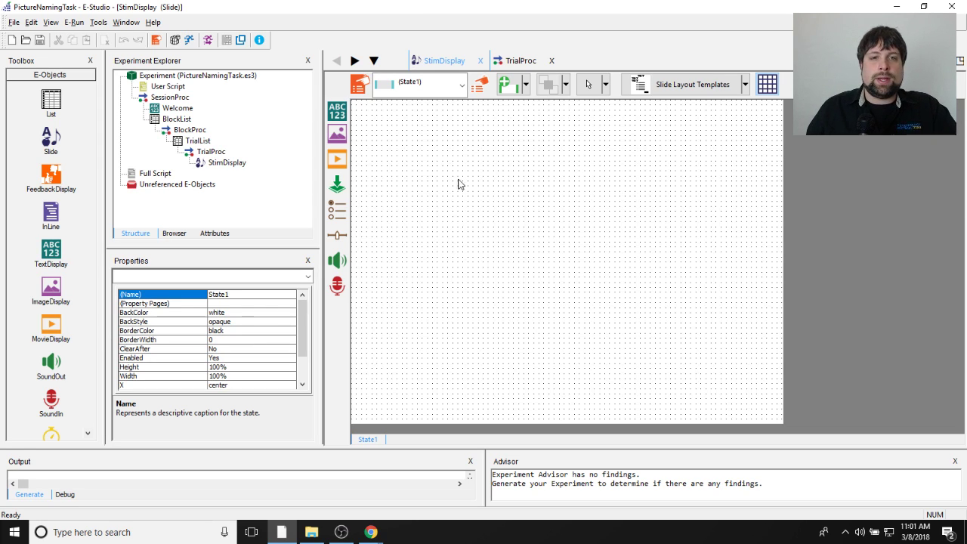
pyautogui.click(337, 134)
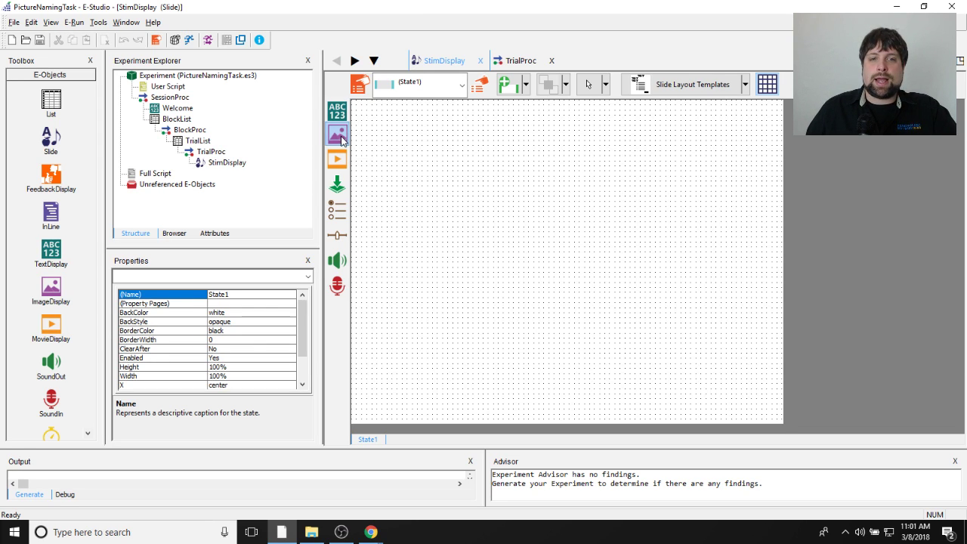
pyautogui.click(551, 231)
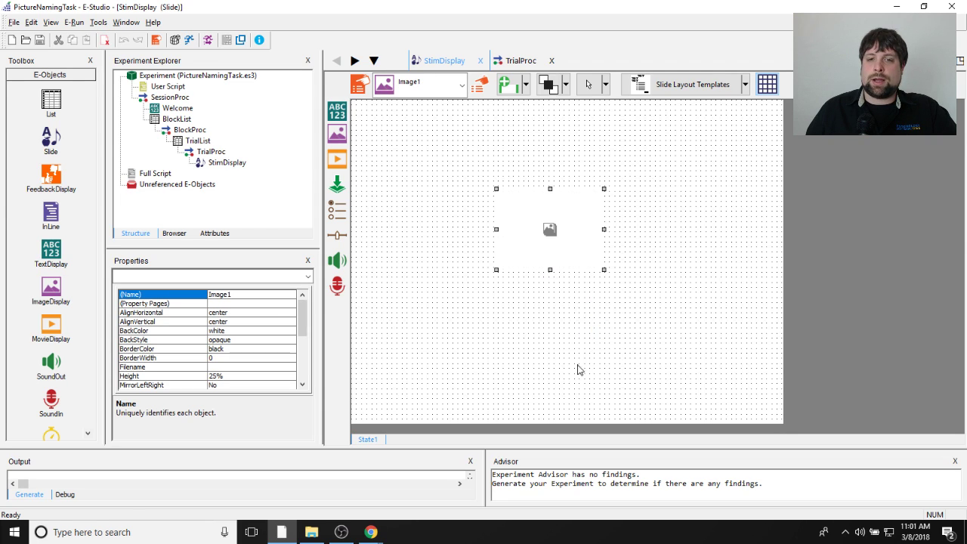
pyautogui.moveTo(552, 244); pyautogui.dragTo(519, 236)
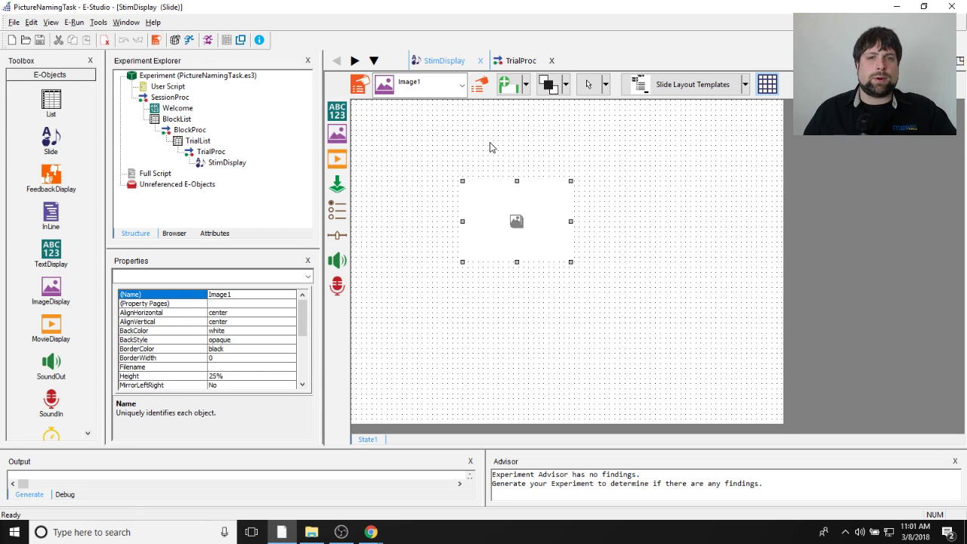
# Step: Set the frame width and height of the slide's image sub-object to 50% each
pyautogui.click(483, 88)
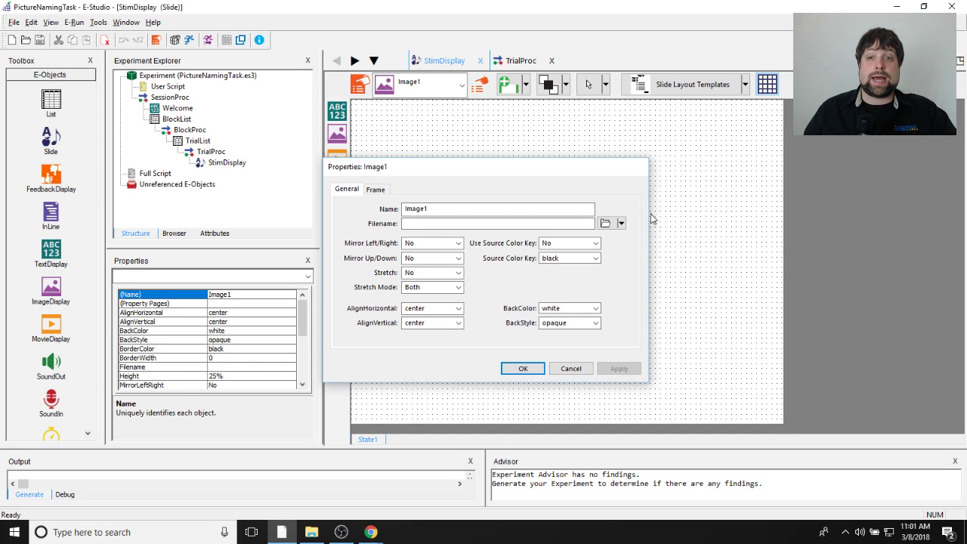
pyautogui.click(636, 166)
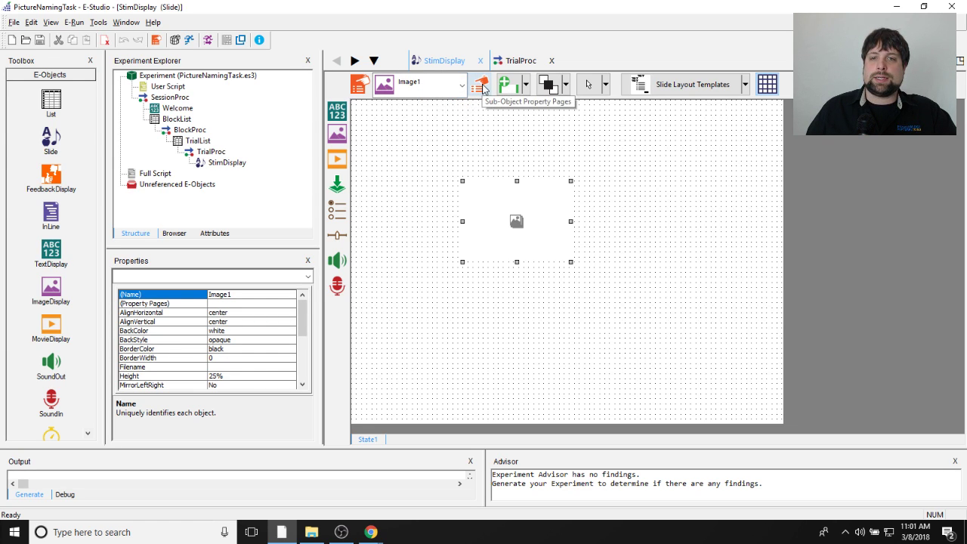
pyautogui.click(481, 86)
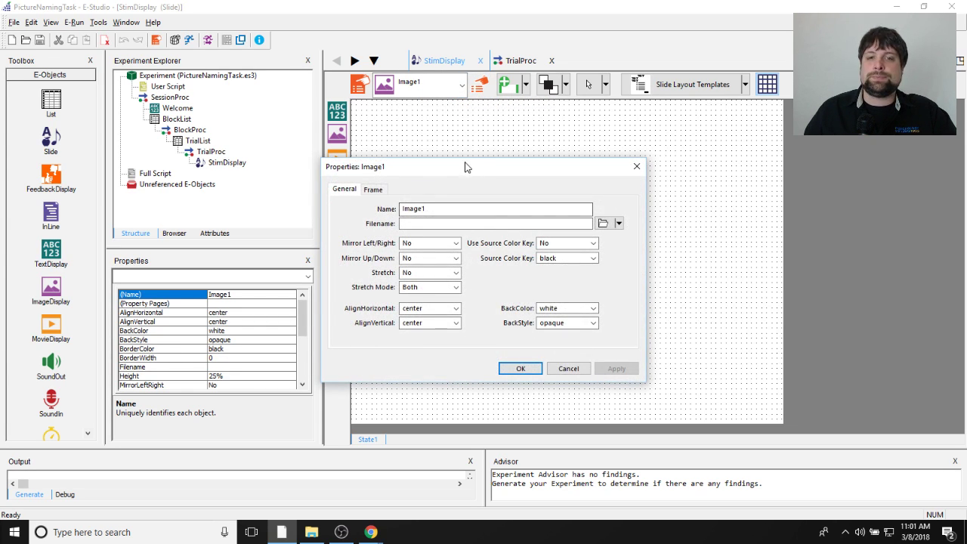
pyautogui.moveTo(464, 166); pyautogui.dragTo(464, 117)
pyautogui.click(371, 142)
pyautogui.moveTo(540, 114); pyautogui.dragTo(243, 101)
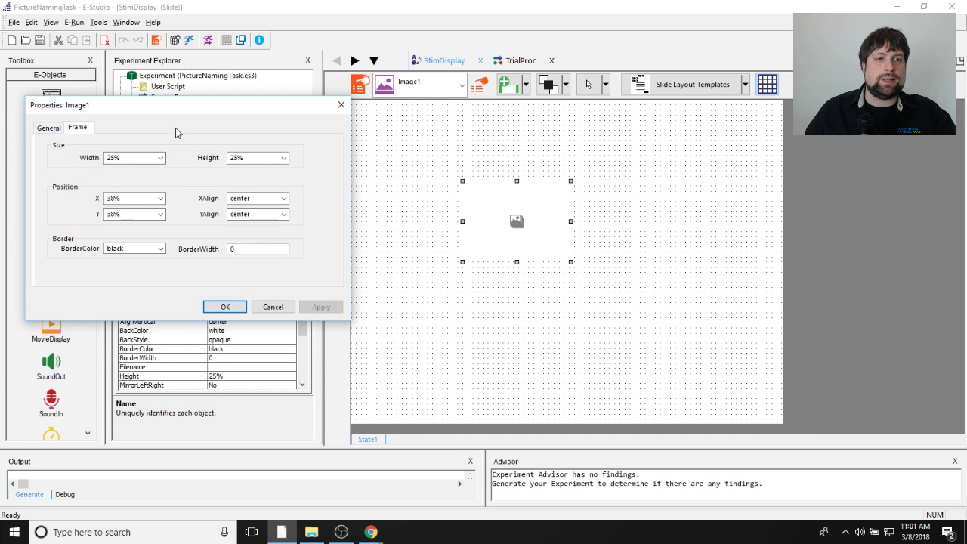
pyautogui.click(160, 158)
pyautogui.click(160, 179)
pyautogui.click(285, 157)
pyautogui.click(275, 182)
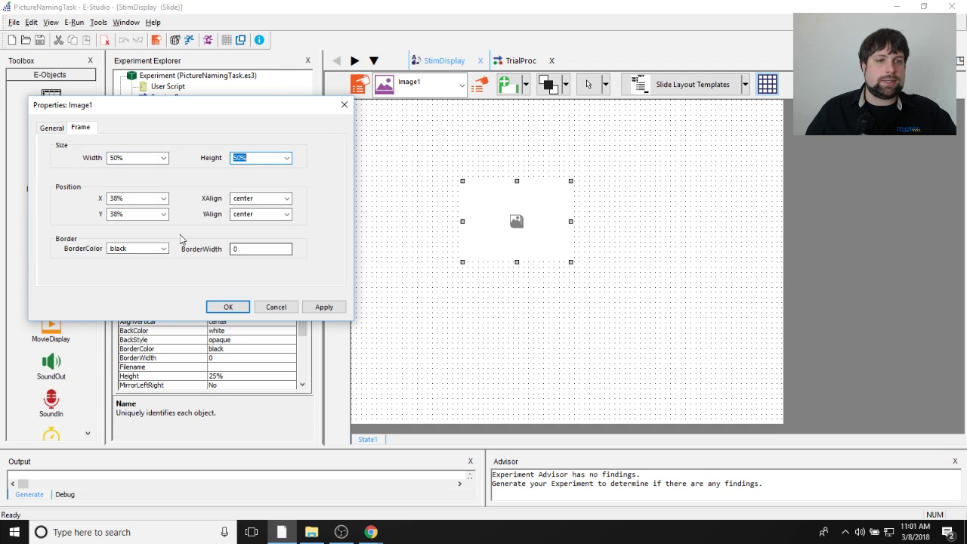
# Step: Set the image sub-object's X and Y positions to center and apply the frame settings
pyautogui.click(163, 198)
pyautogui.click(164, 217)
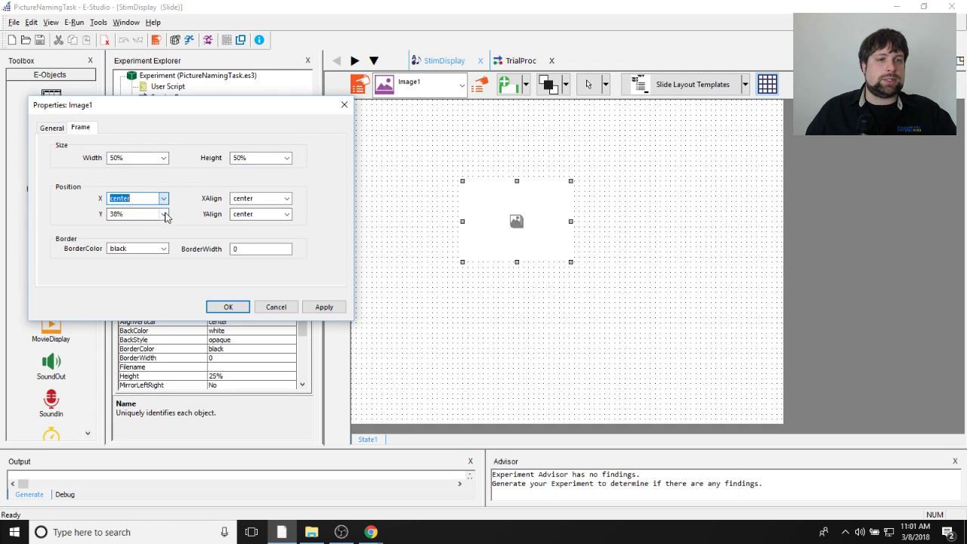
pyautogui.click(163, 214)
pyautogui.click(118, 233)
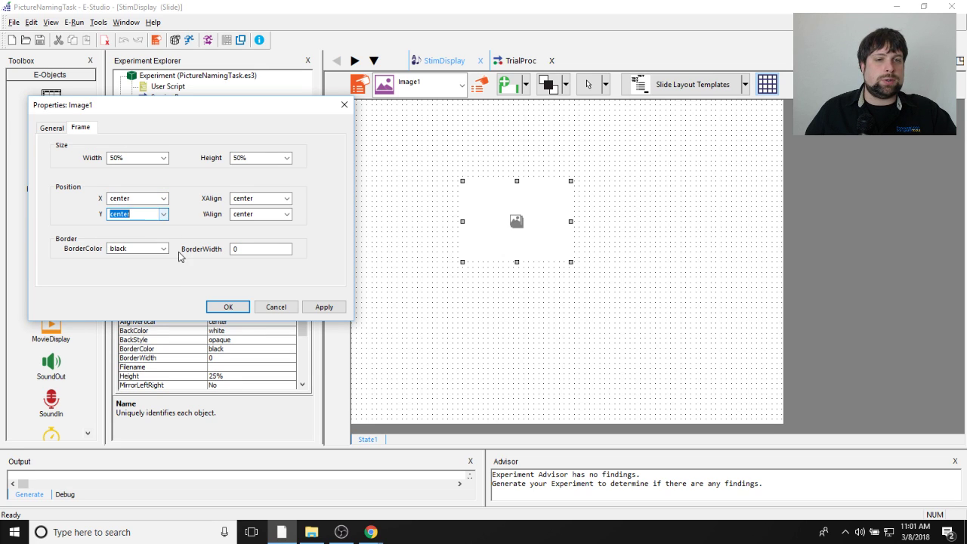
pyautogui.click(324, 307)
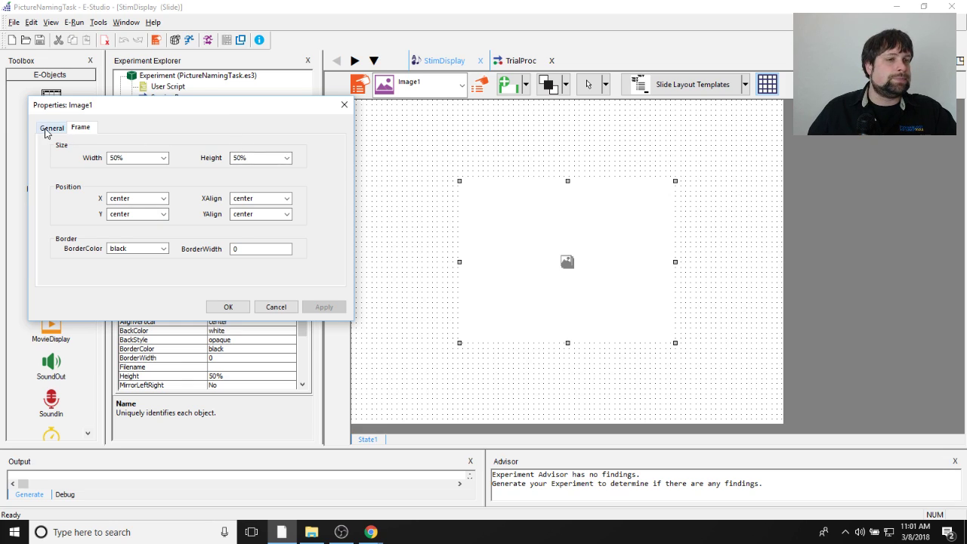
# Step: Set the image sub-object's Filename to the attribute reference [StimImage] and accept its properties
pyautogui.click(50, 127)
pyautogui.moveTo(167, 105); pyautogui.dragTo(183, 88)
pyautogui.click(148, 143)
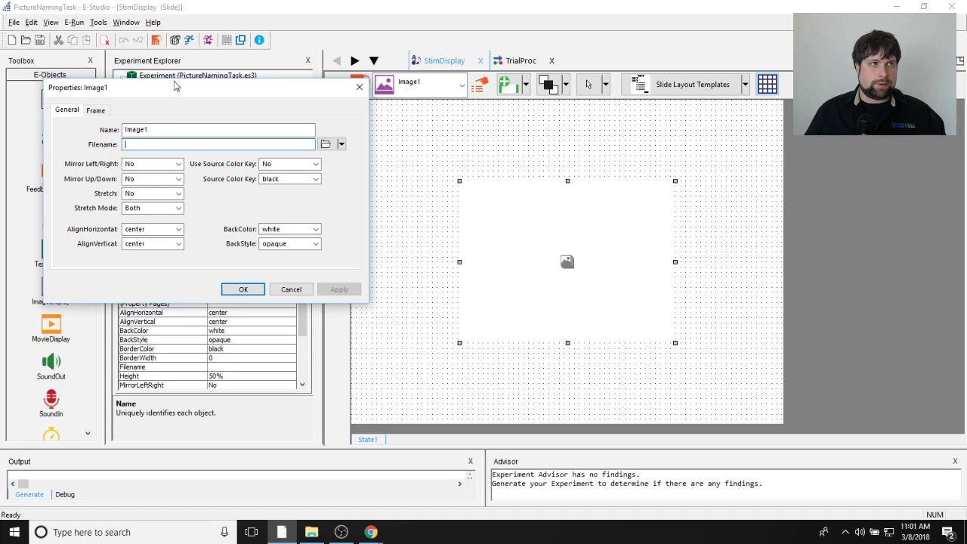
pyautogui.moveTo(174, 90); pyautogui.dragTo(172, 183)
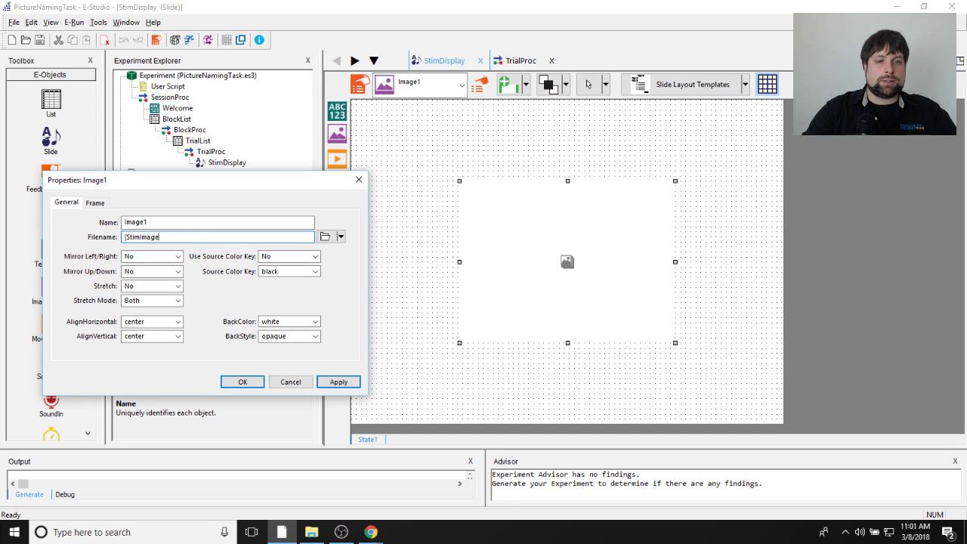
pyautogui.click(336, 380)
pyautogui.click(241, 382)
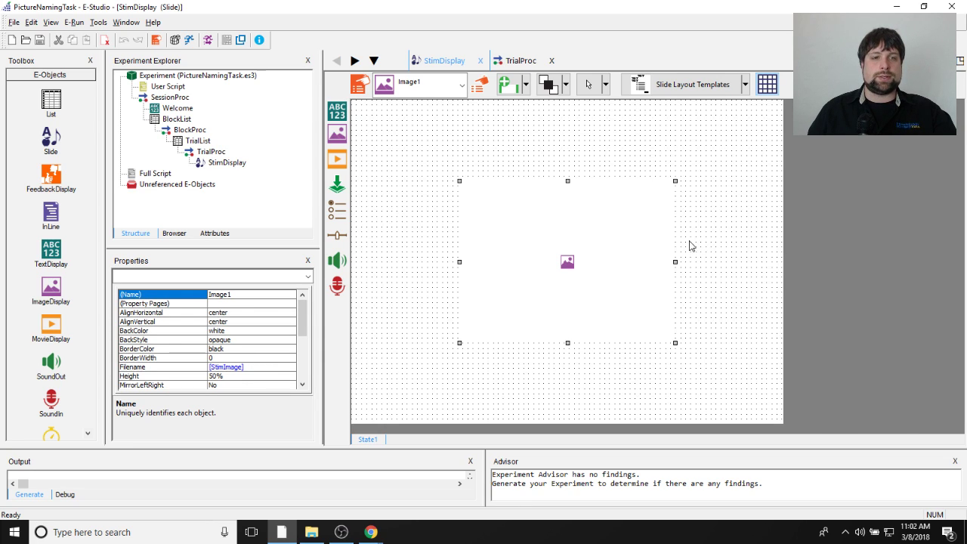
# Step: Check the StimImage attribute in the TrialList and in the experiment's attribute list, returning to the StimDisplay slide and the experiment structure
pyautogui.doubleClick(199, 140)
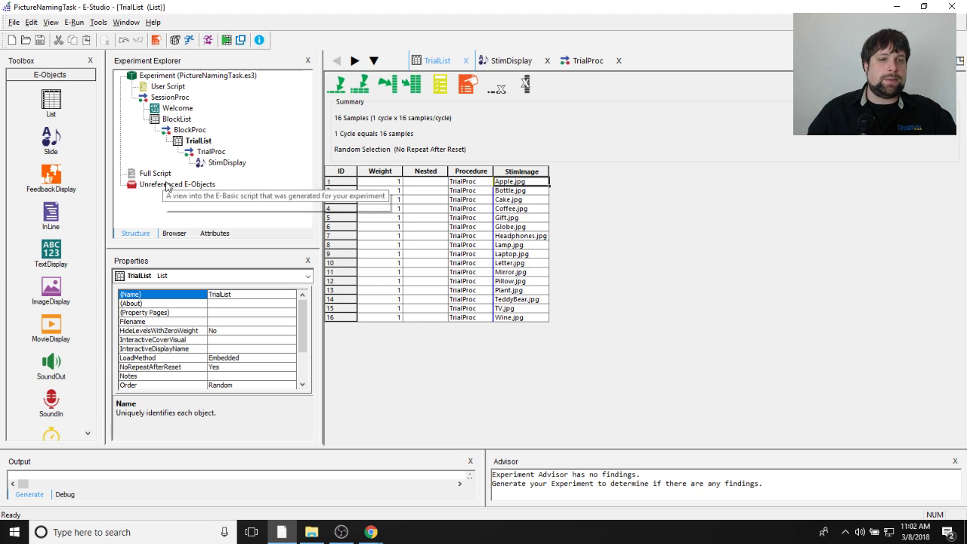
pyautogui.click(227, 163)
pyautogui.doubleClick(227, 163)
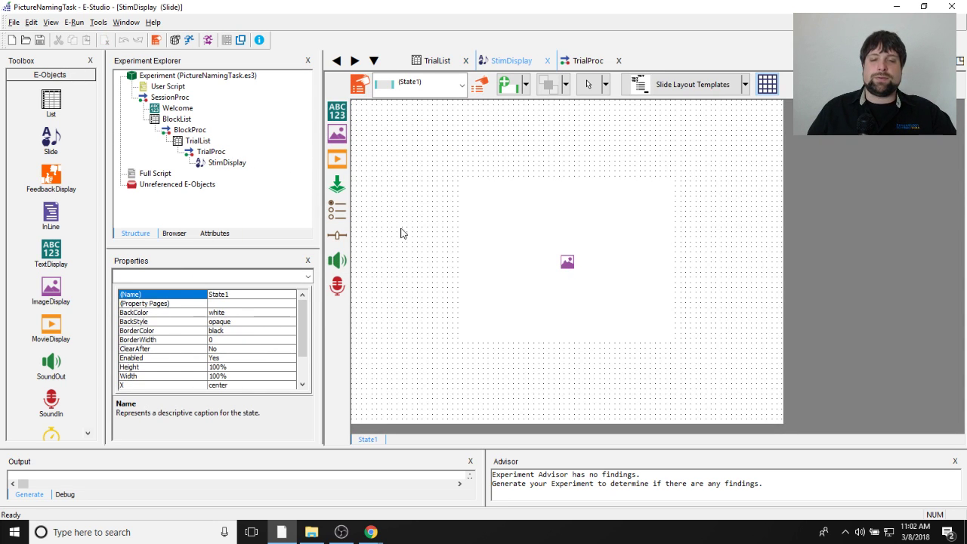
pyautogui.click(215, 234)
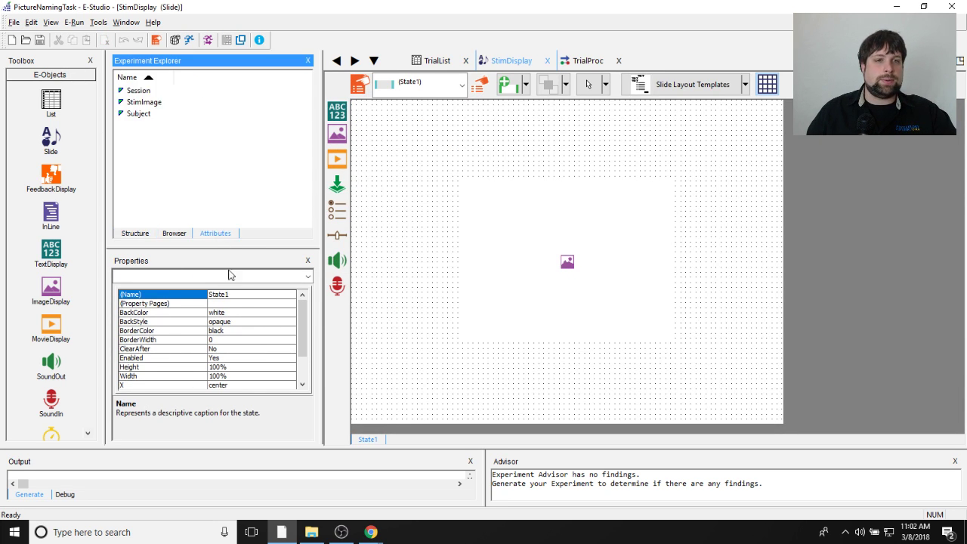
pyautogui.click(155, 106)
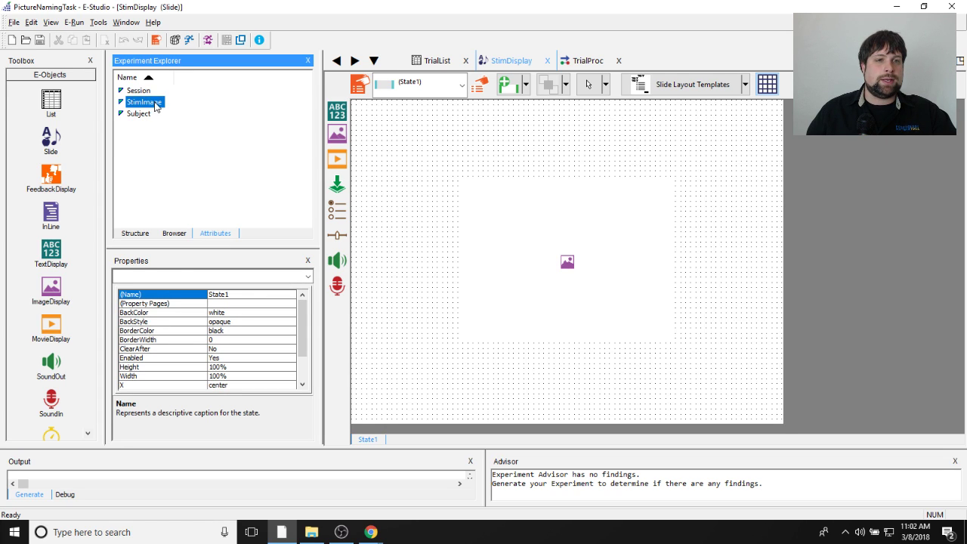
pyautogui.click(130, 233)
pyautogui.click(394, 225)
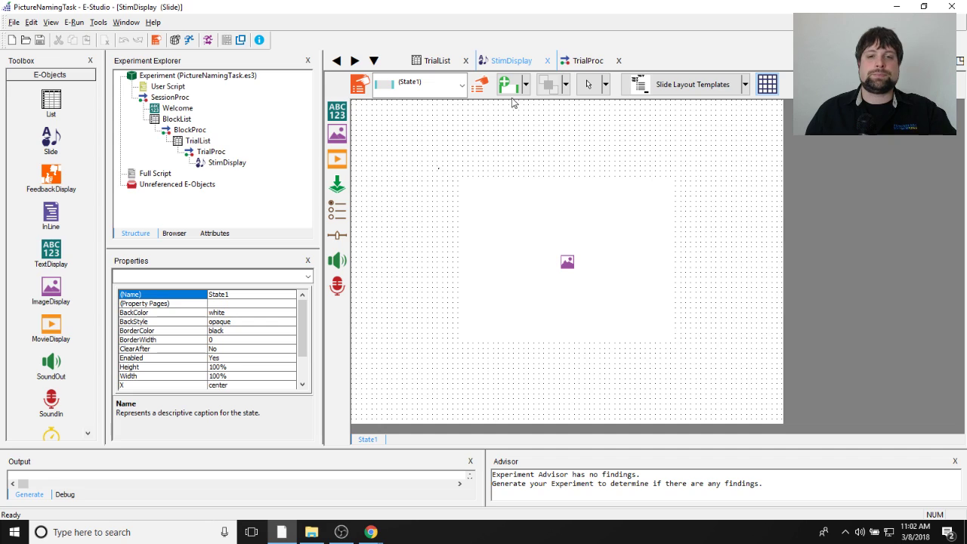
# Step: Open the StimDisplay slide's own properties and set its Duration to 3000
pyautogui.click(360, 86)
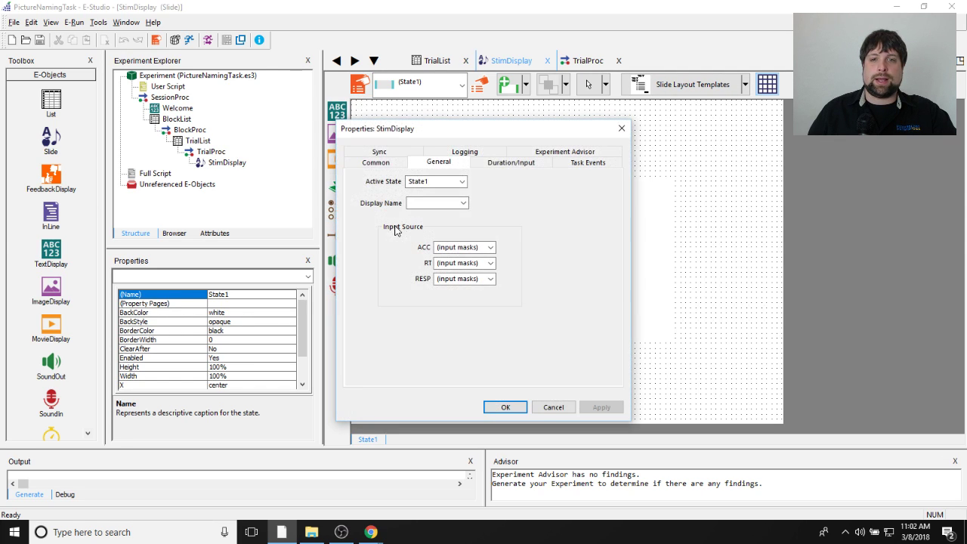
pyautogui.click(497, 164)
pyautogui.click(462, 189)
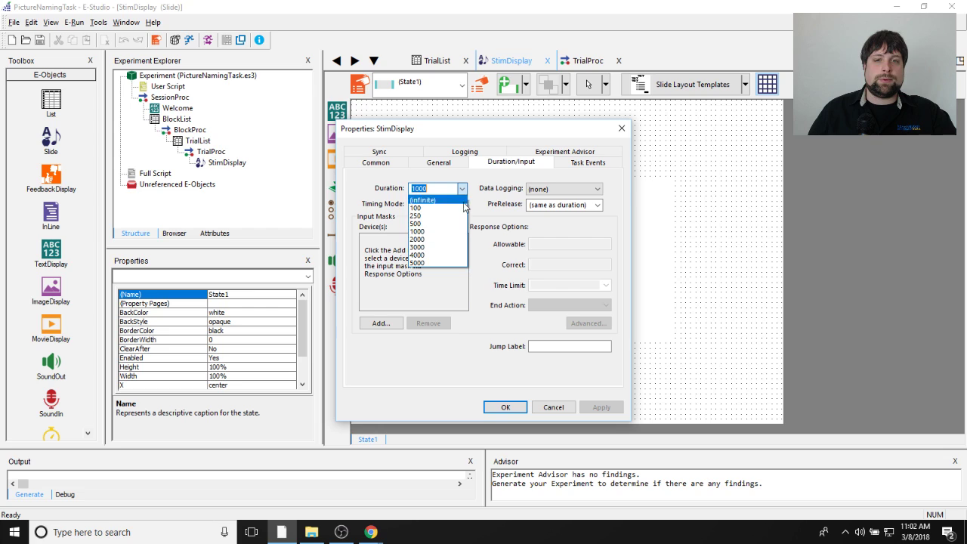
pyautogui.click(460, 249)
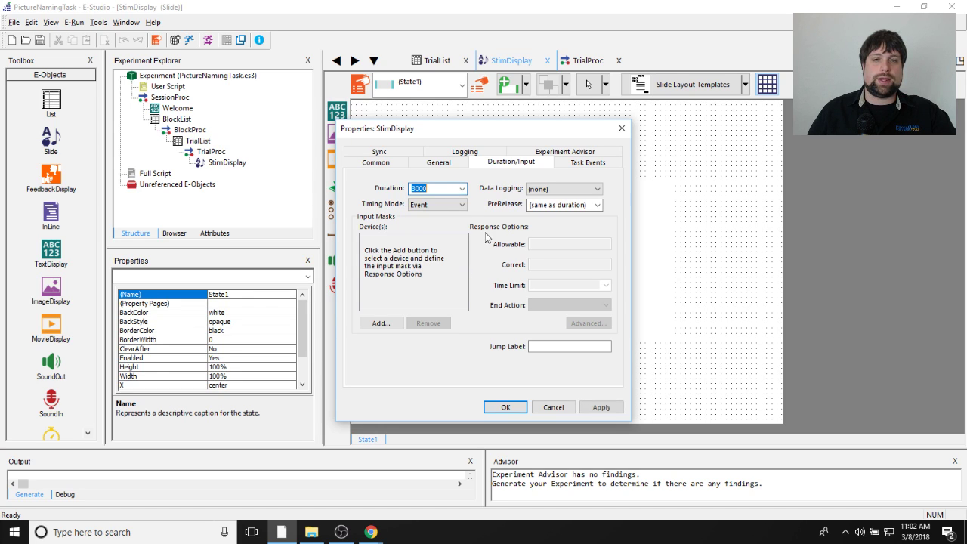
# Step: Set the StimDisplay slide's Data Logging to Standard and its PreRelease to 0
pyautogui.click(540, 189)
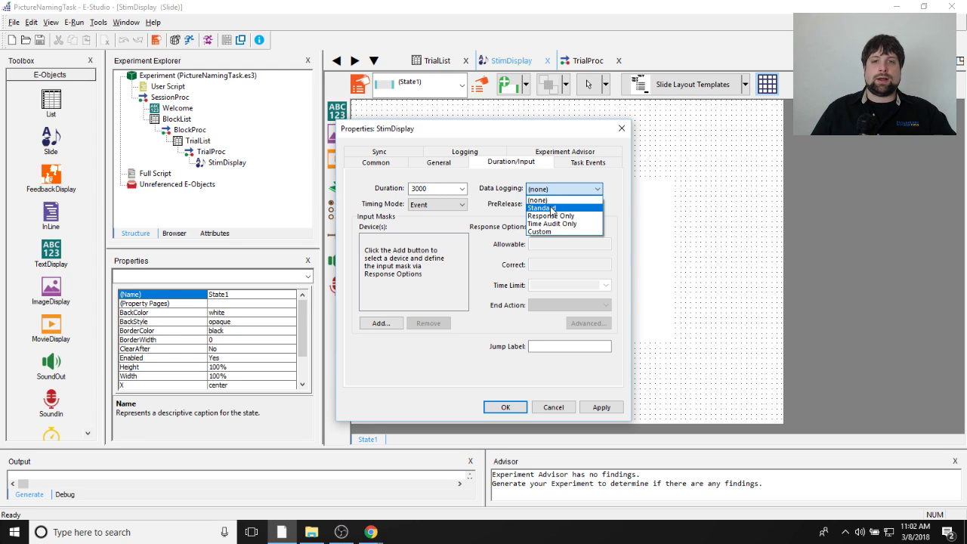
pyautogui.click(552, 208)
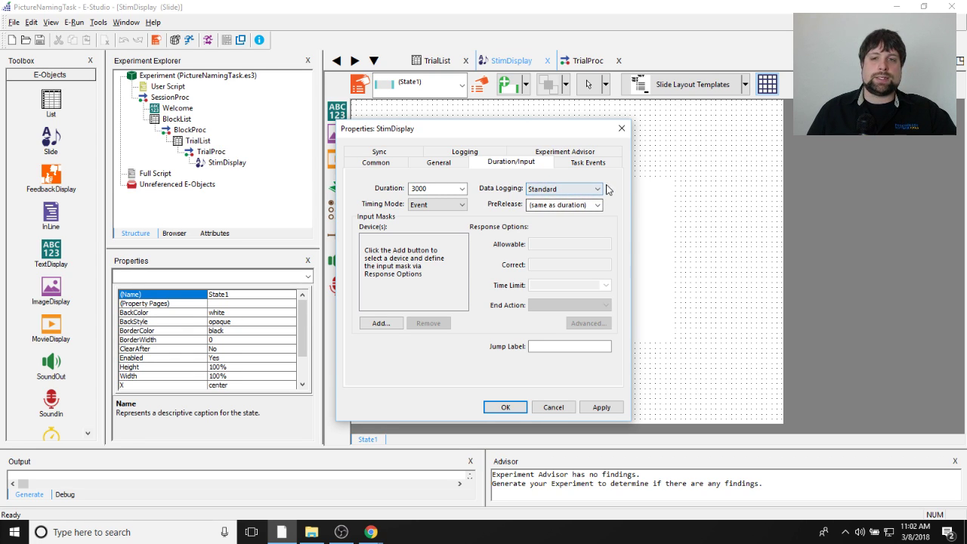
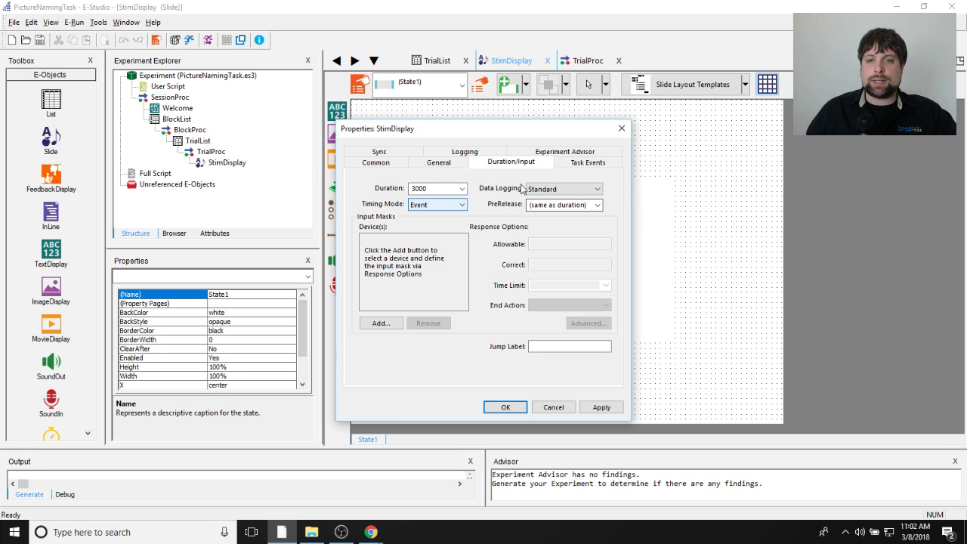
pyautogui.click(597, 204)
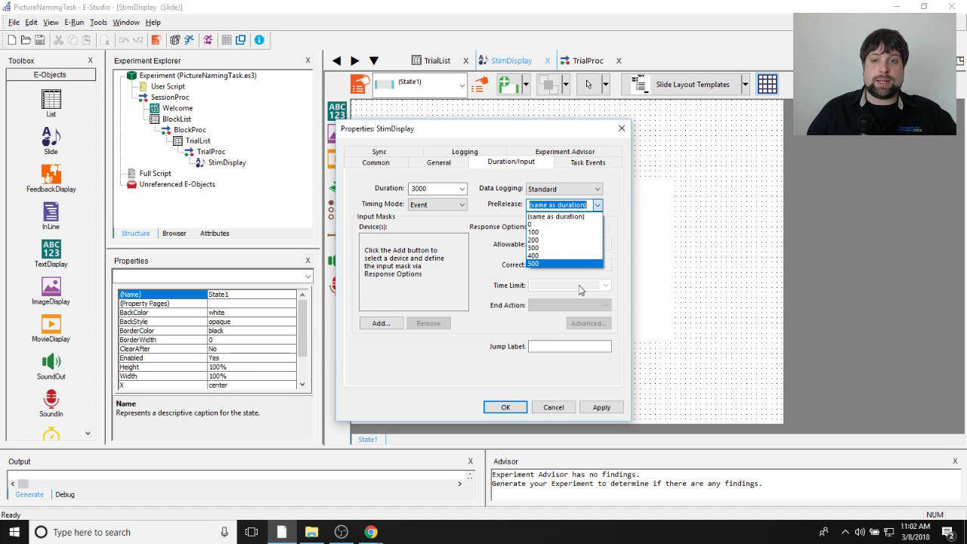
pyautogui.click(580, 224)
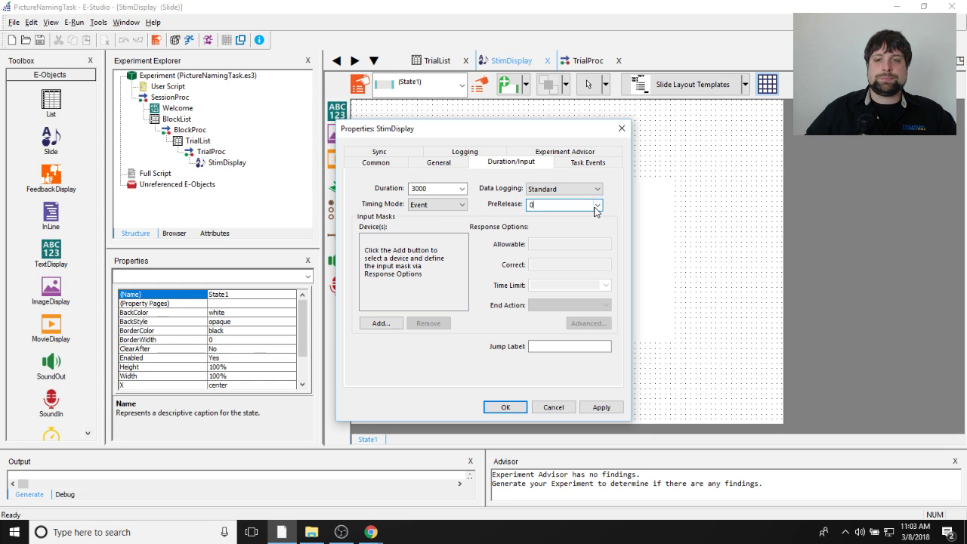
# Step: Add Chronos as an input device for StimDisplay with 6 as its allowable response, and apply the settings
pyautogui.click(381, 322)
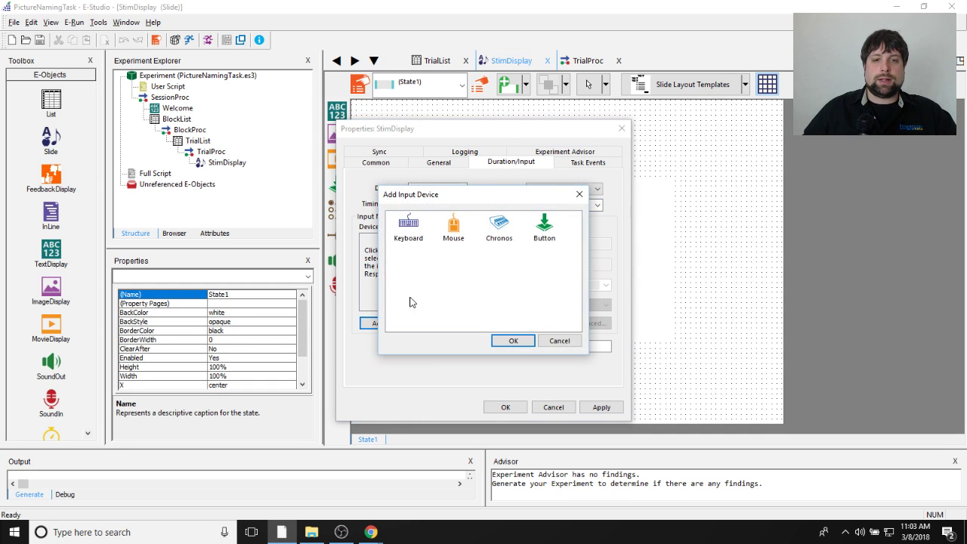
pyautogui.doubleClick(500, 225)
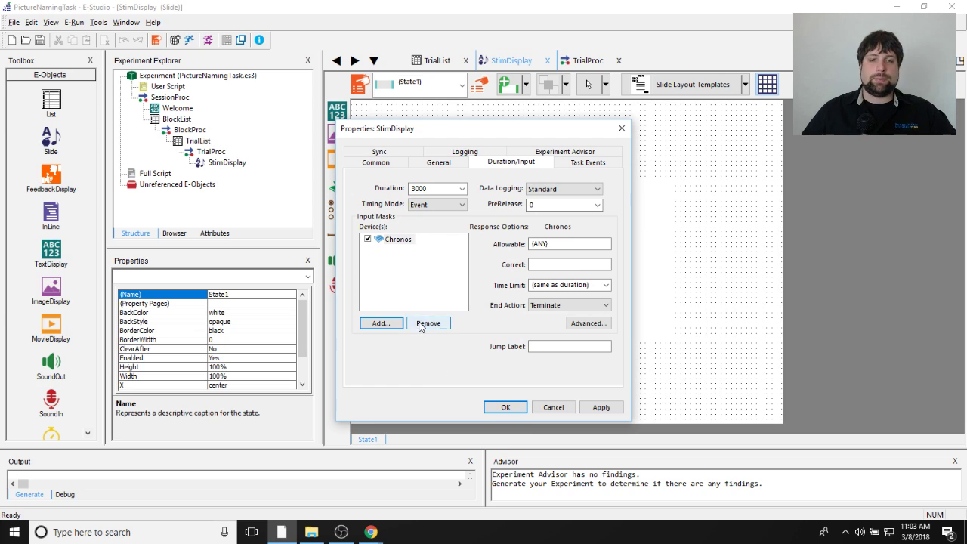
pyautogui.click(578, 244)
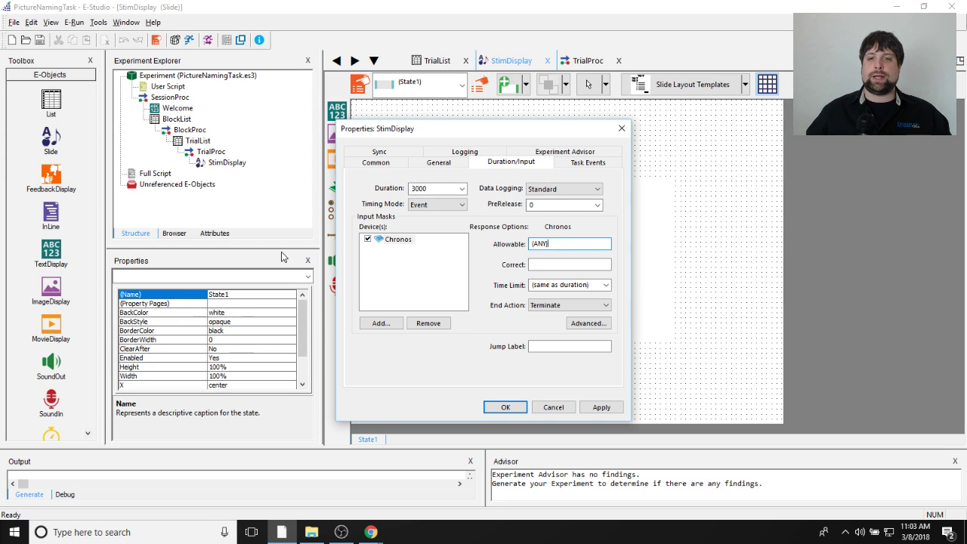
pyautogui.hotkey('ctrl', 'a')
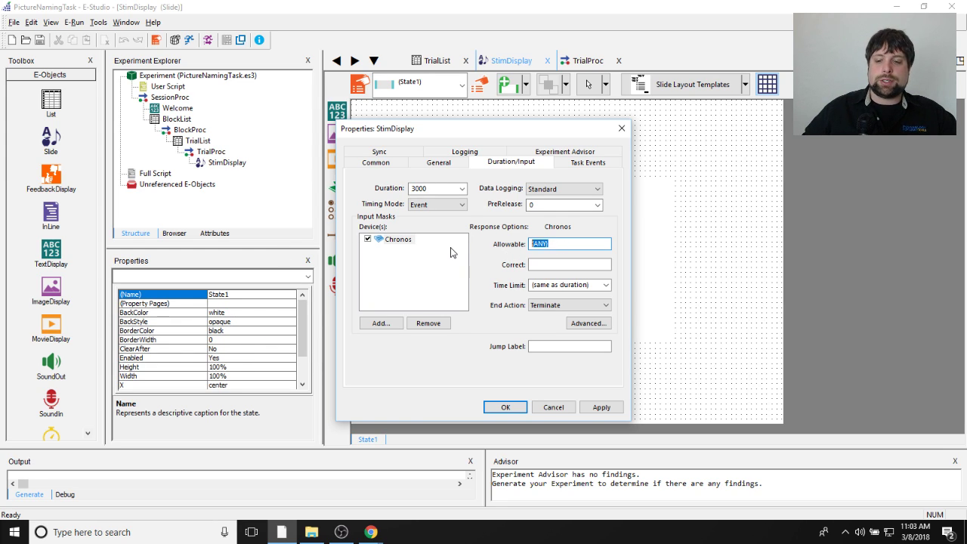
pyautogui.write('6')
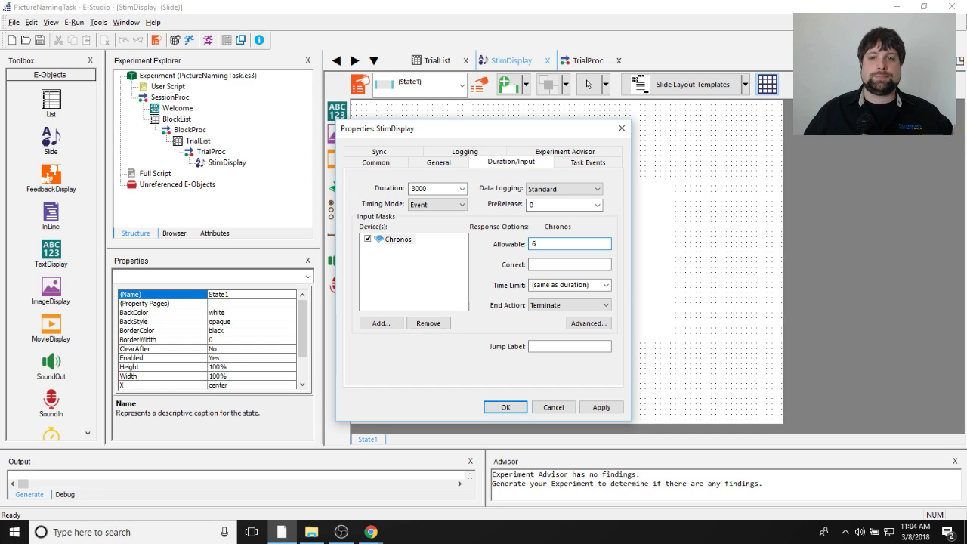
pyautogui.doubleClick(535, 243)
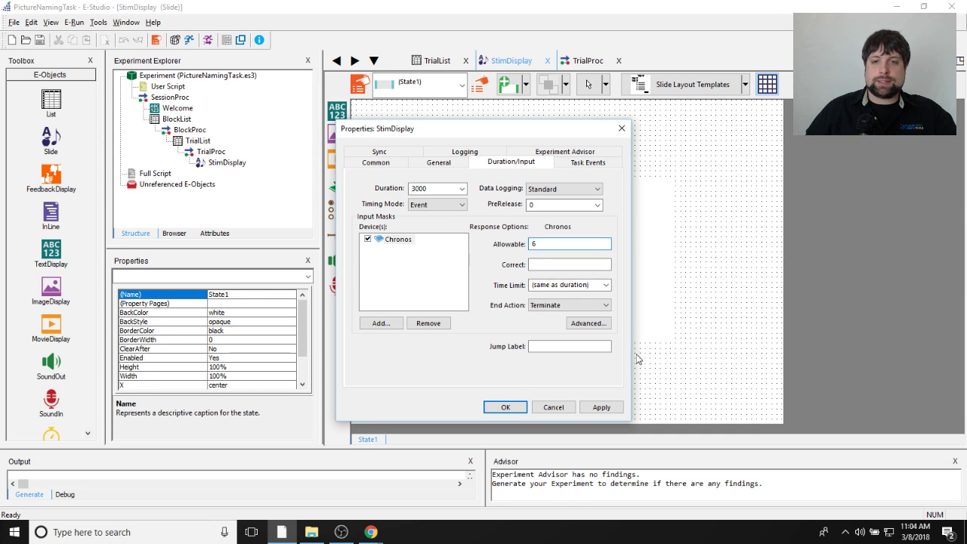
pyautogui.click(601, 407)
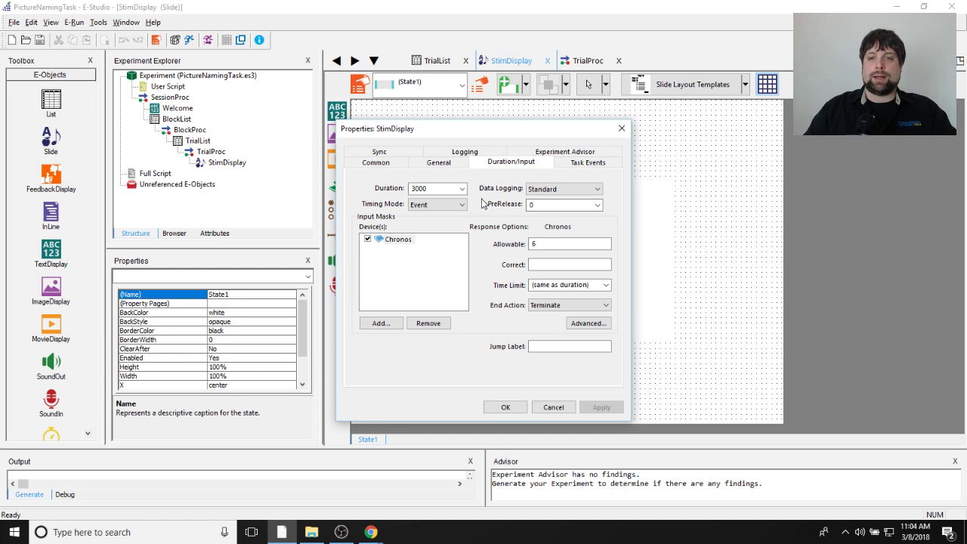
# Step: Add the StimDisplay.Chronos(1).Press event to StimDisplay's task events
pyautogui.click(595, 163)
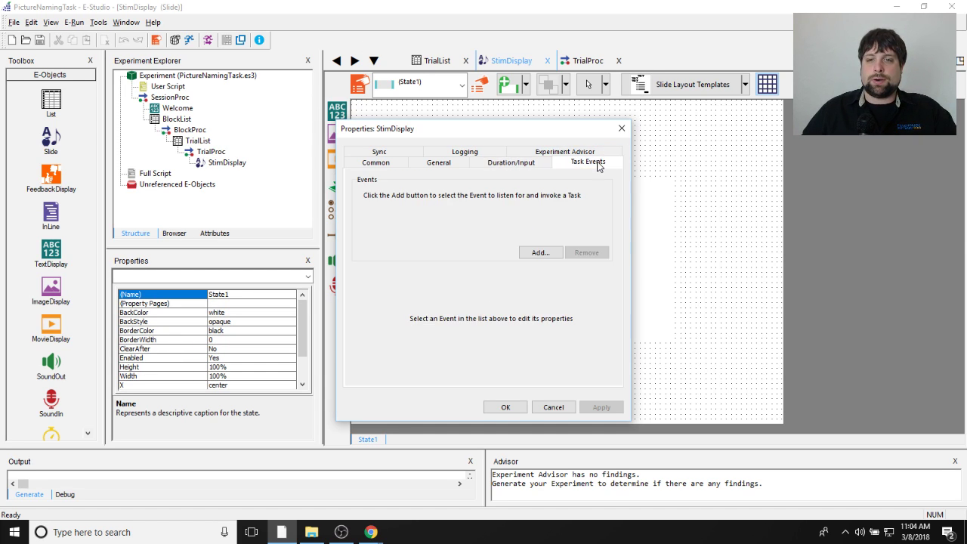
pyautogui.click(545, 252)
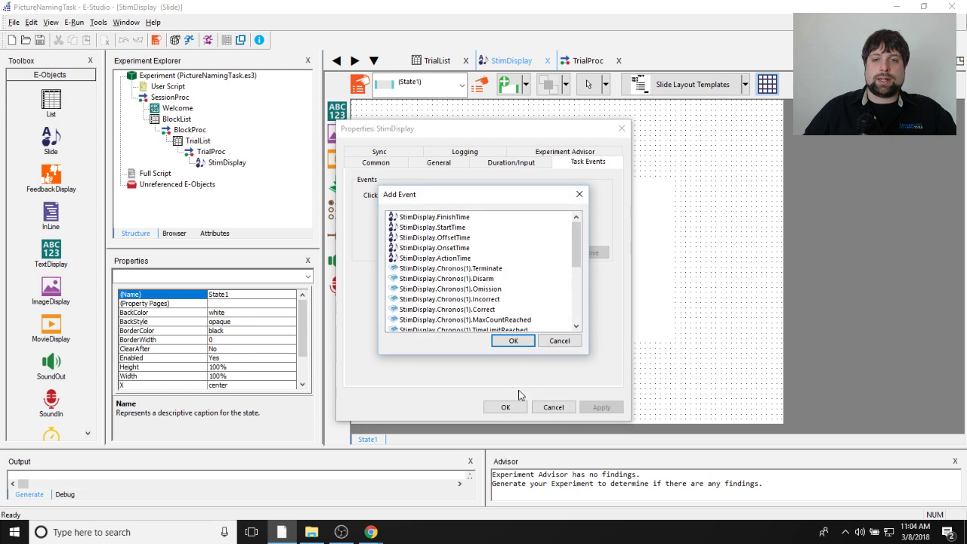
pyautogui.moveTo(521, 195); pyautogui.dragTo(527, 174)
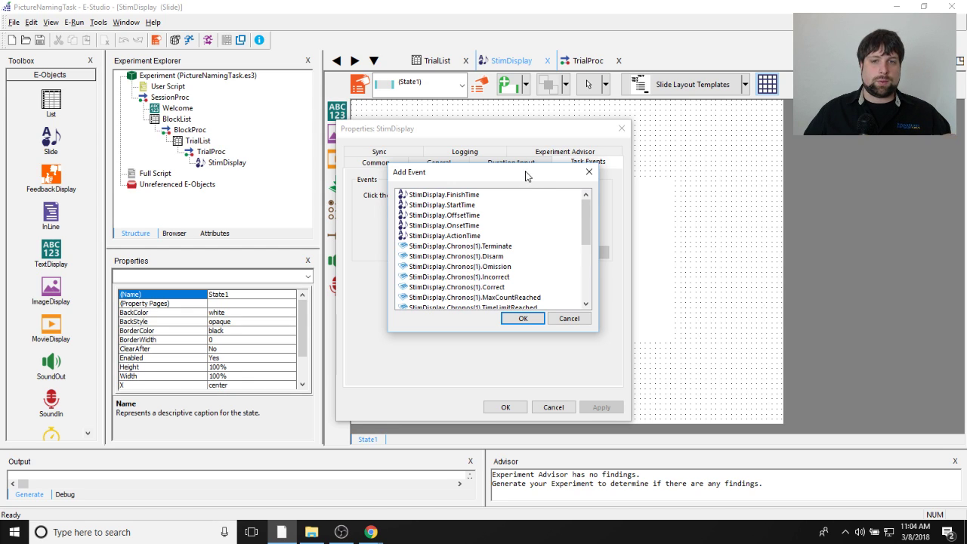
pyautogui.moveTo(585, 211); pyautogui.dragTo(584, 235)
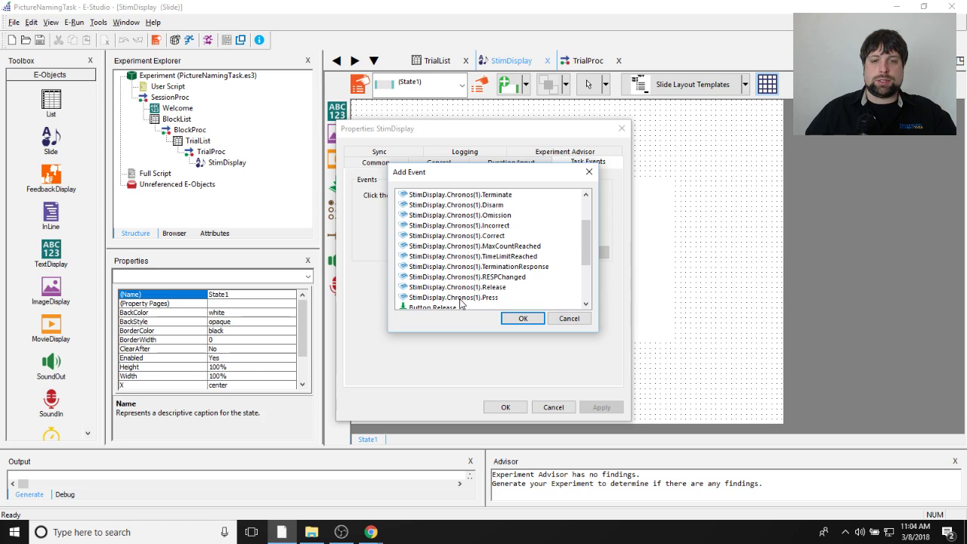
pyautogui.click(415, 298)
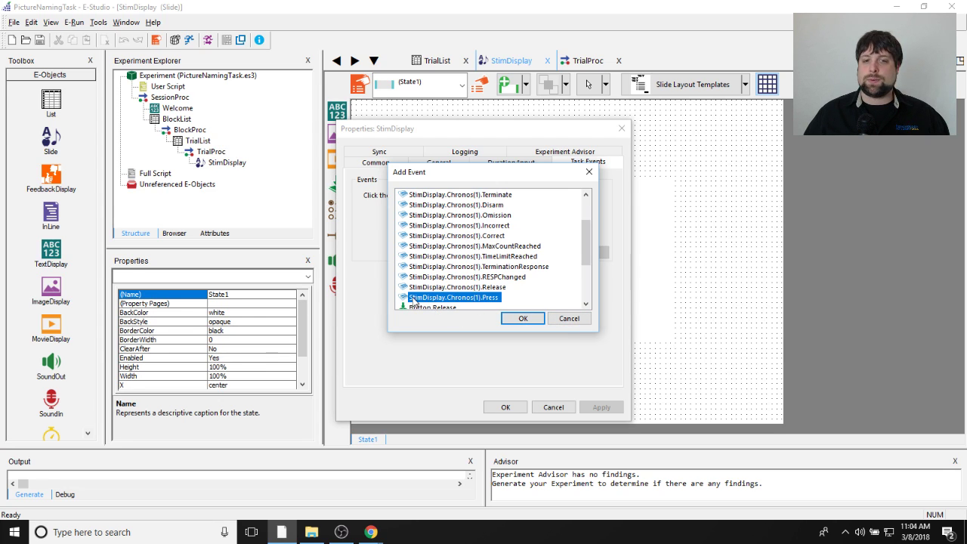
pyautogui.click(519, 318)
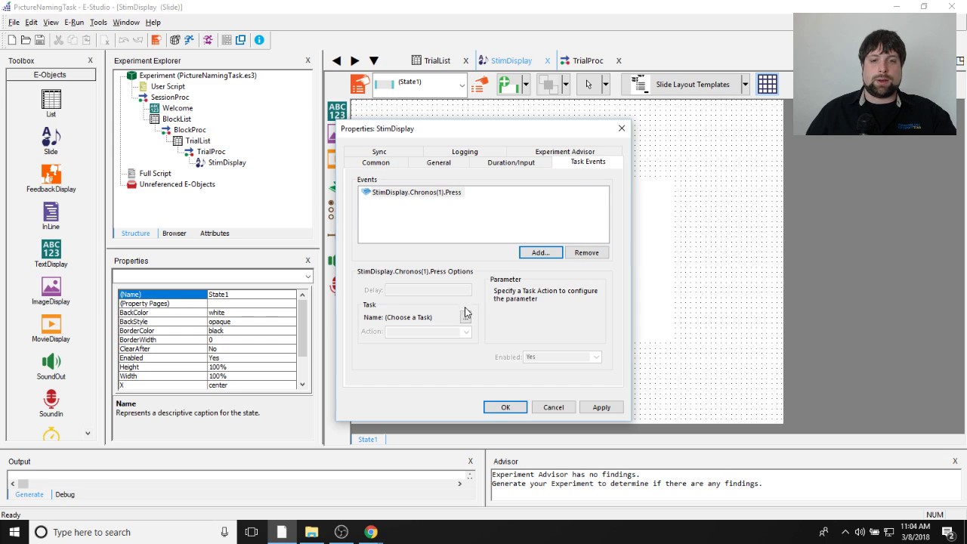
# Step: Assign Chronos as the task invoked by the StimDisplay.Chronos(1).Press event
pyautogui.click(540, 252)
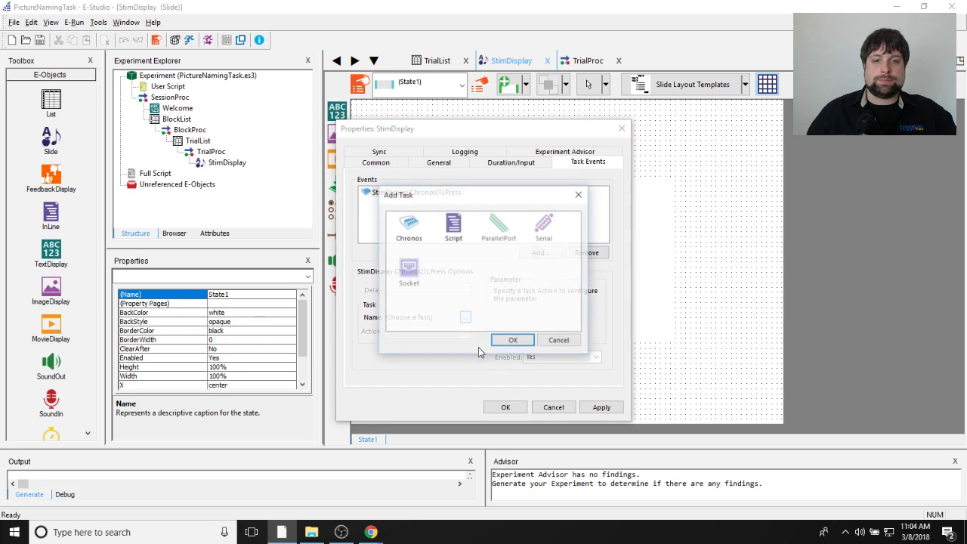
pyautogui.click(578, 194)
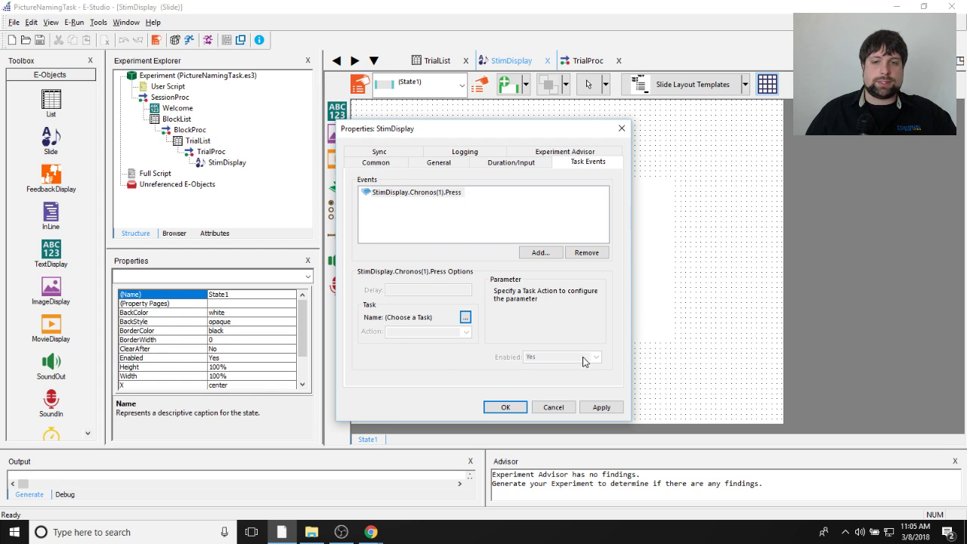
pyautogui.click(466, 319)
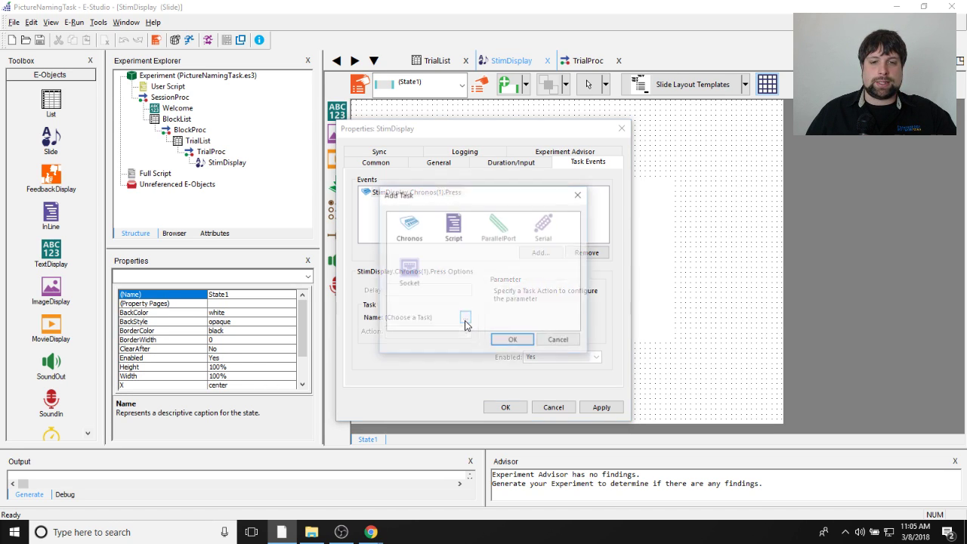
pyautogui.moveTo(450, 202); pyautogui.dragTo(503, 208)
pyautogui.click(462, 234)
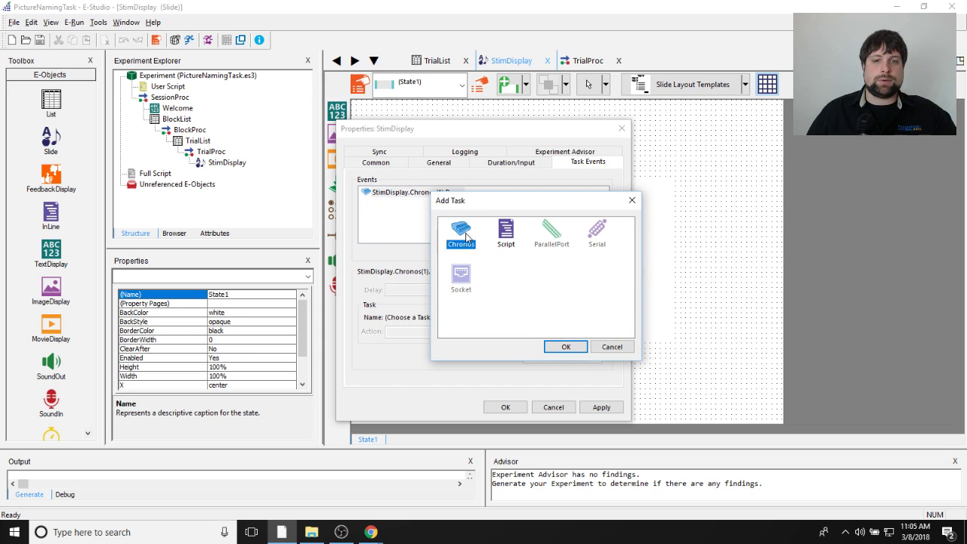
pyautogui.moveTo(500, 197); pyautogui.dragTo(472, 188)
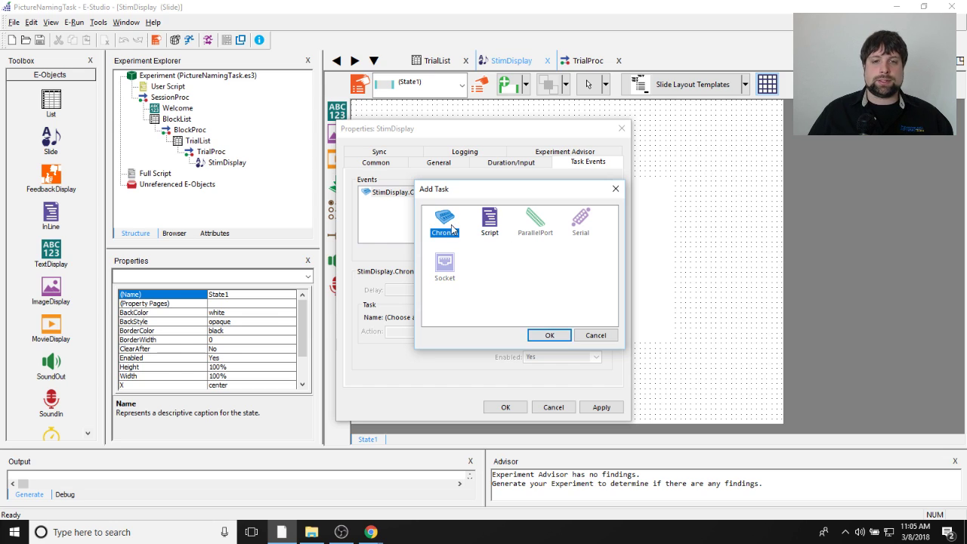
pyautogui.click(547, 334)
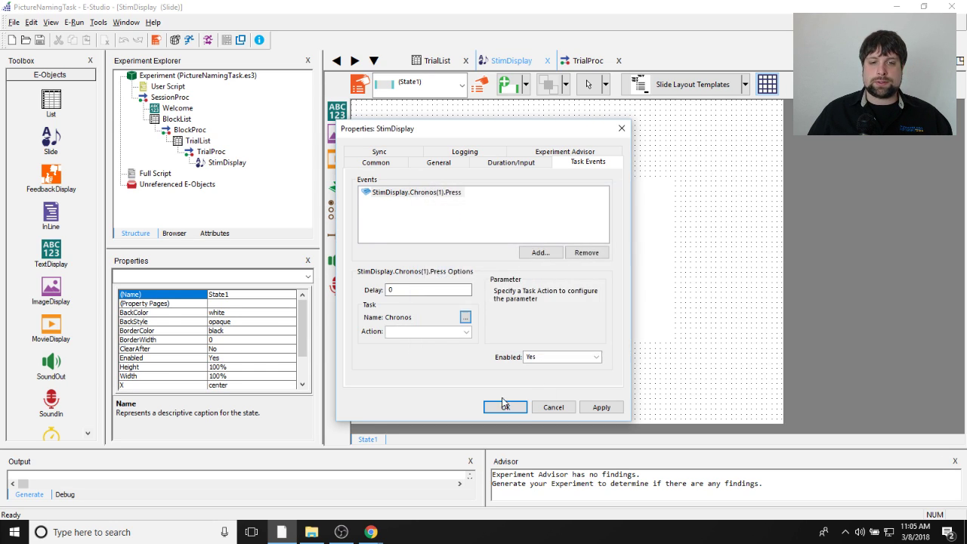
# Step: Set the Chronos task's action to AudioInRecord and open the choices for its parameter source
pyautogui.click(466, 333)
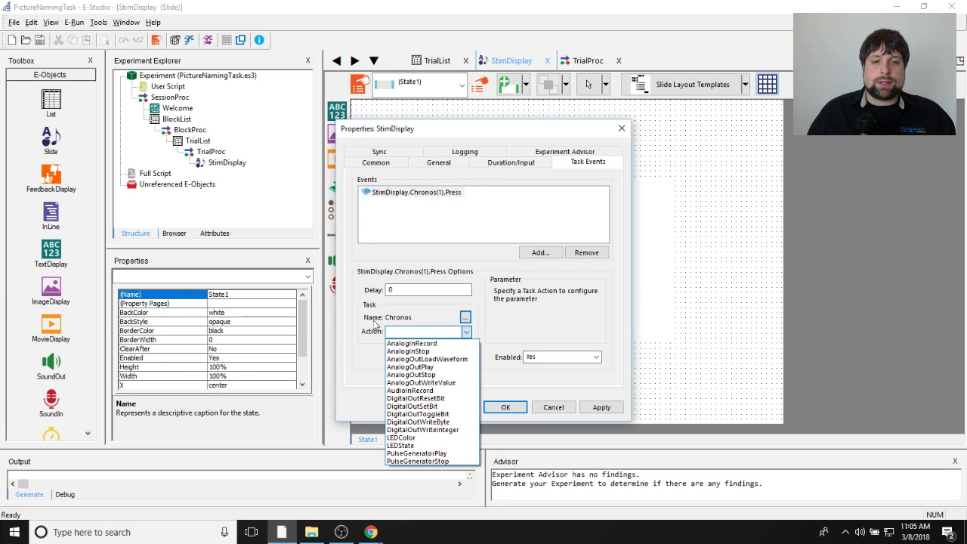
pyautogui.click(438, 390)
pyautogui.click(438, 332)
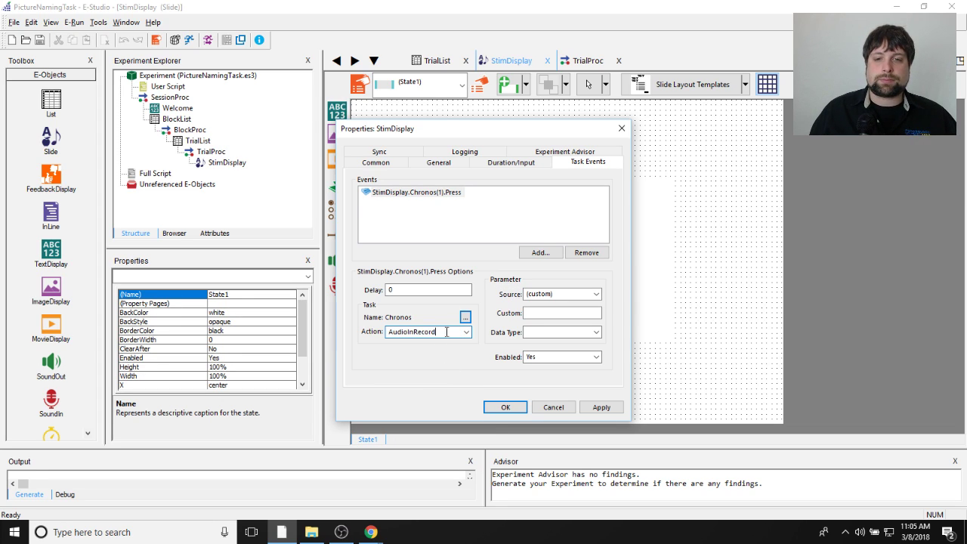
pyautogui.click(597, 294)
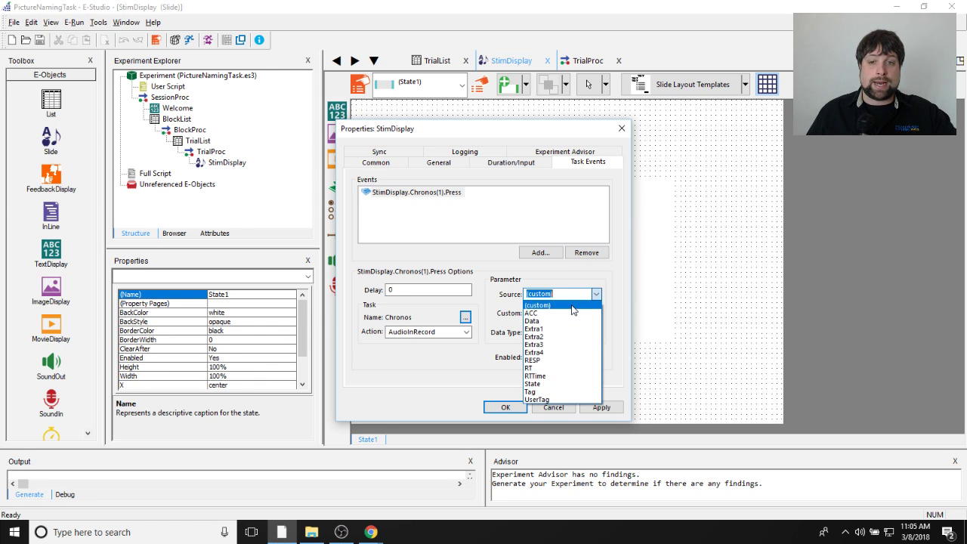
# Step: Set the Chronos press event's parameter source to (custom) and its data type to ParameterList
pyautogui.click(576, 296)
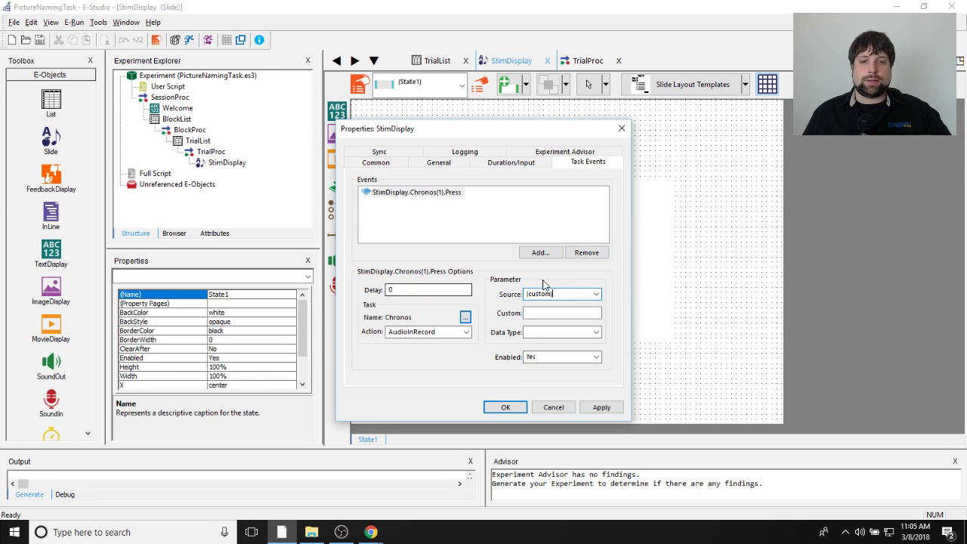
pyautogui.click(596, 333)
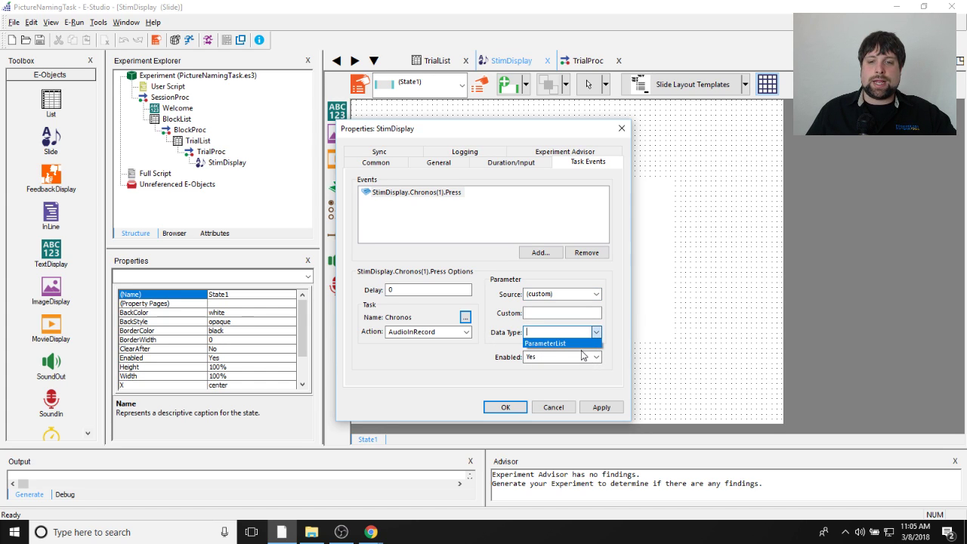
pyautogui.click(583, 343)
pyautogui.click(583, 330)
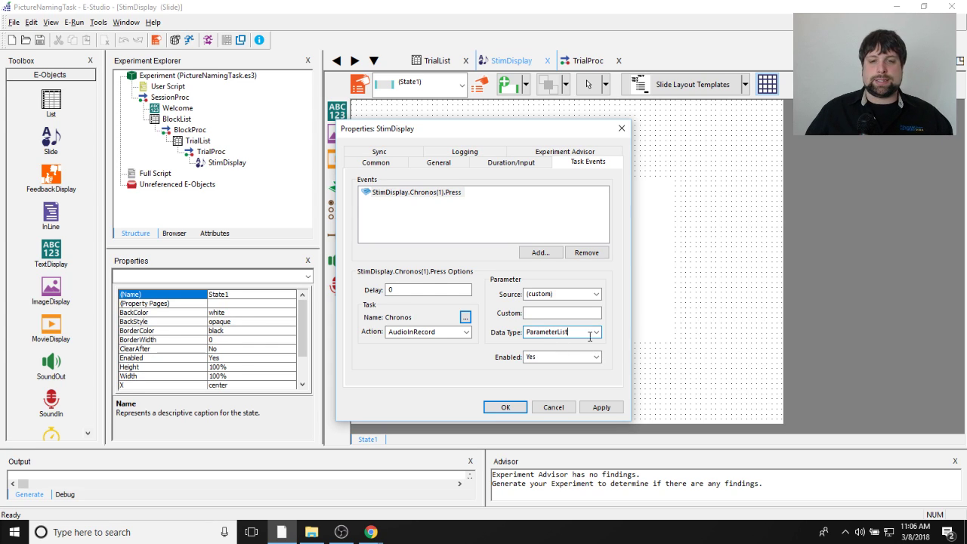
pyautogui.click(532, 312)
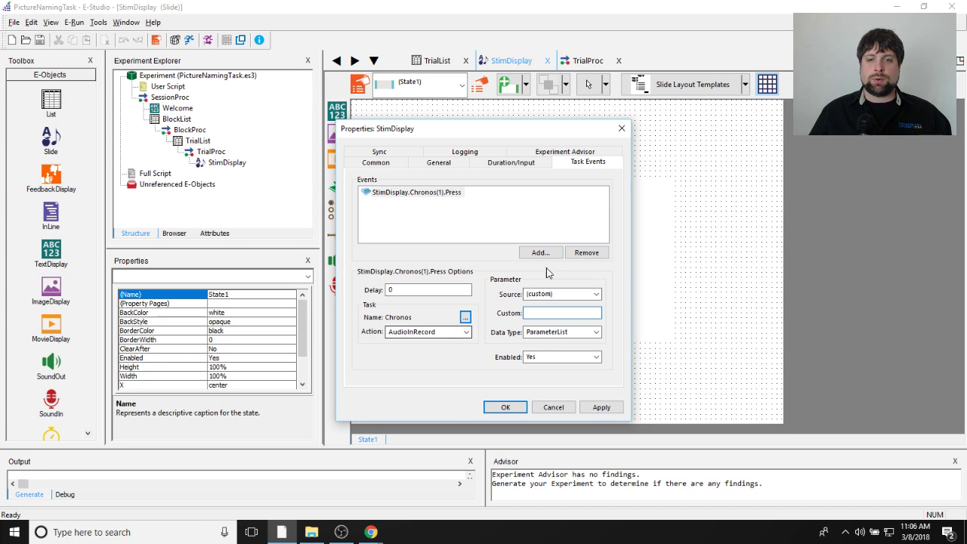
# Step: Switch to File Explorer, look at the Audio In and Out folder, and bring up the Local Disk (C:) drive
pyautogui.click(310, 528)
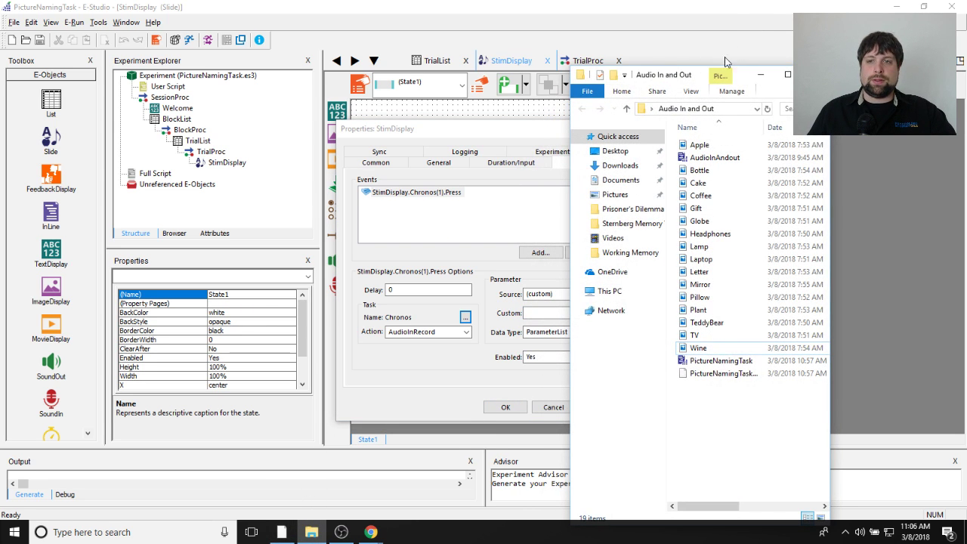
pyautogui.moveTo(572, 67); pyautogui.dragTo(325, 48)
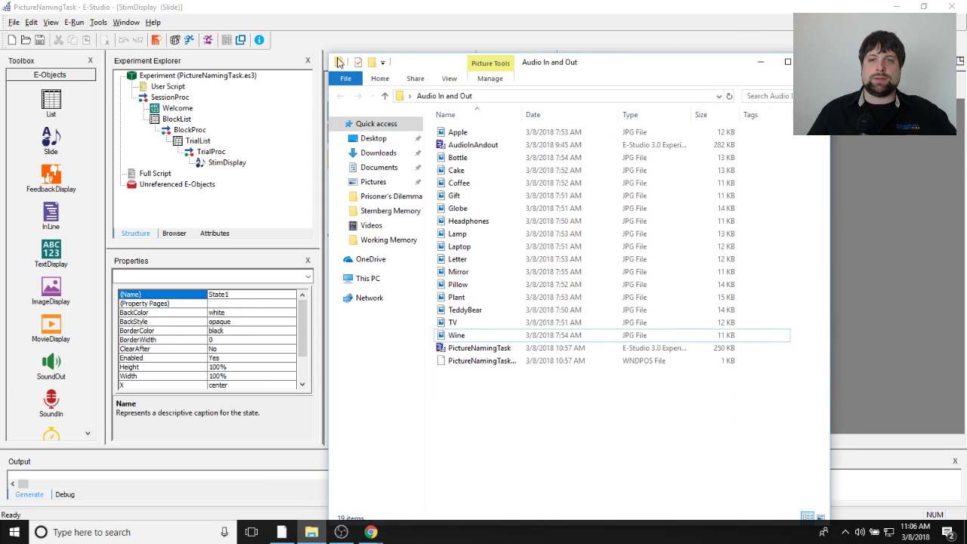
pyautogui.hotkey('alt', 'Tab')
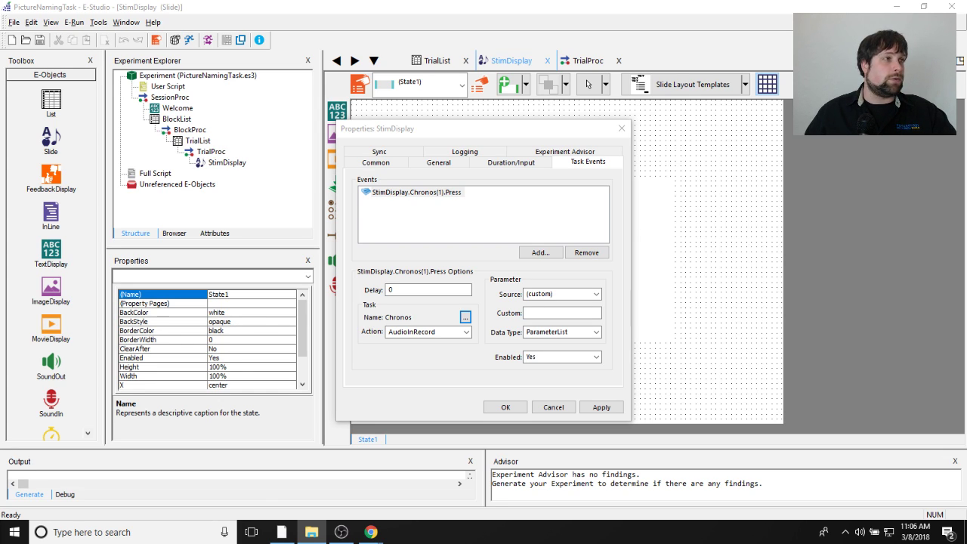
pyautogui.press('super+e')
pyautogui.moveTo(772, 274); pyautogui.dragTo(463, 75)
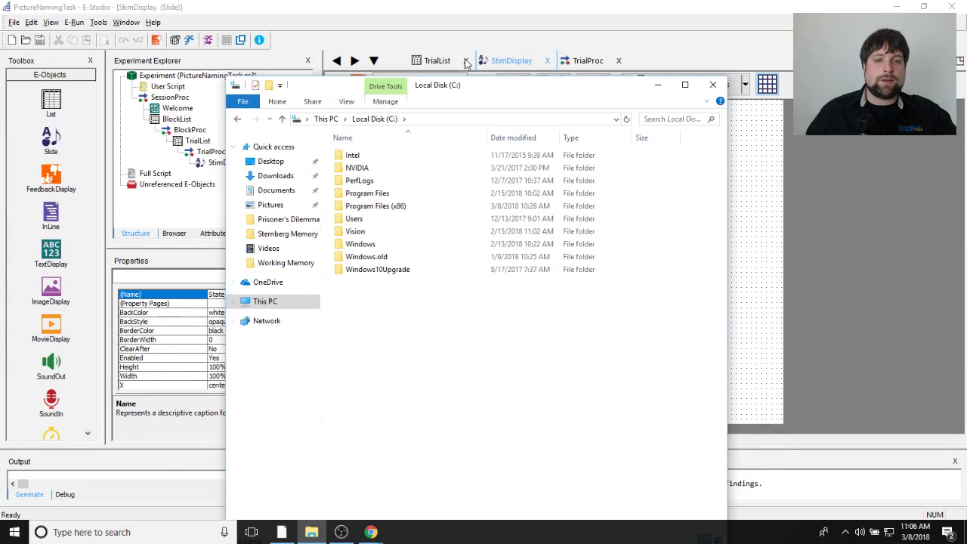
# Step: Browse from Program Files (x86) through PST and E-Prime 3.0 to the Documentation folder
pyautogui.doubleClick(416, 205)
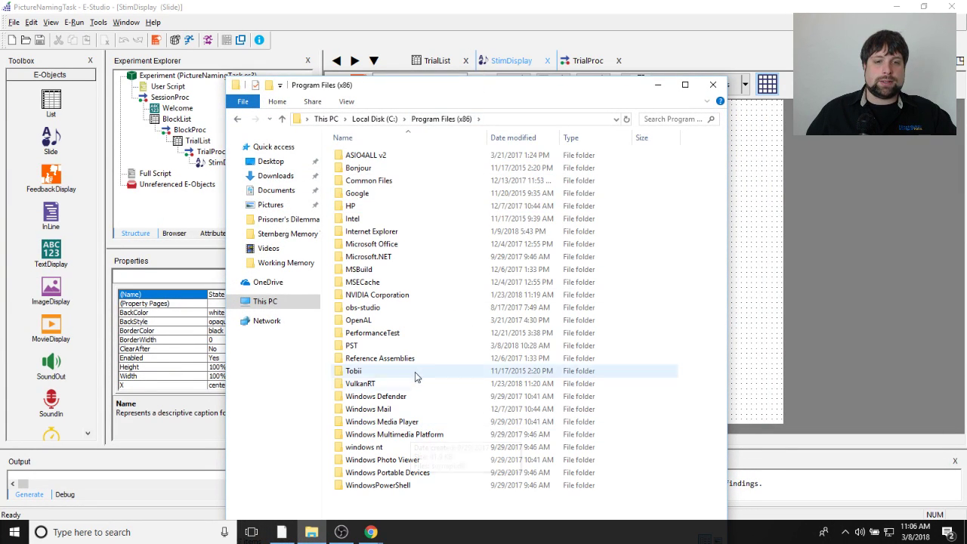
pyautogui.doubleClick(407, 334)
pyautogui.hotkey('alt', 'Left')
pyautogui.click(391, 346)
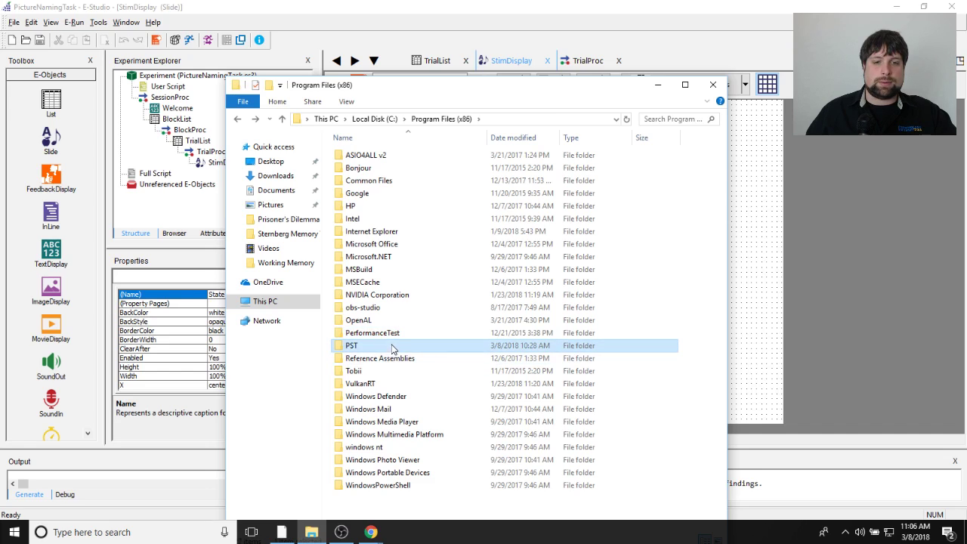
pyautogui.doubleClick(417, 345)
pyautogui.click(364, 159)
pyautogui.doubleClick(365, 158)
pyautogui.doubleClick(379, 157)
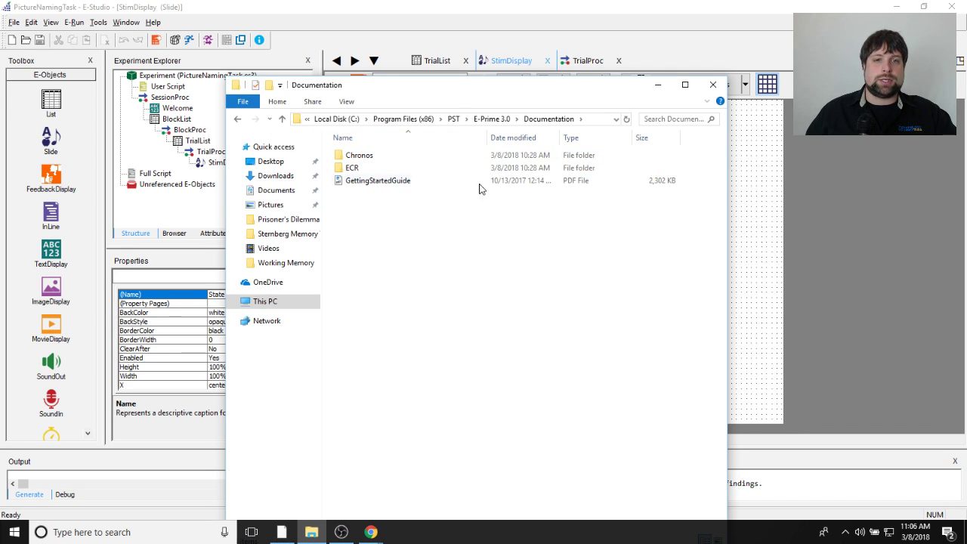
# Step: Look through the Chronos documentation folder's device property files, then return to E-Studio
pyautogui.doubleClick(359, 154)
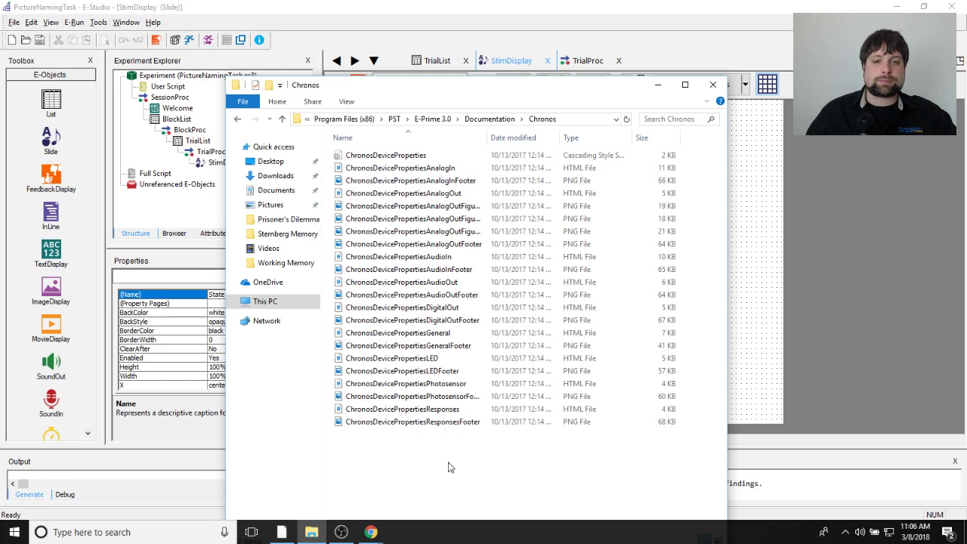
pyautogui.press('BackSpace')
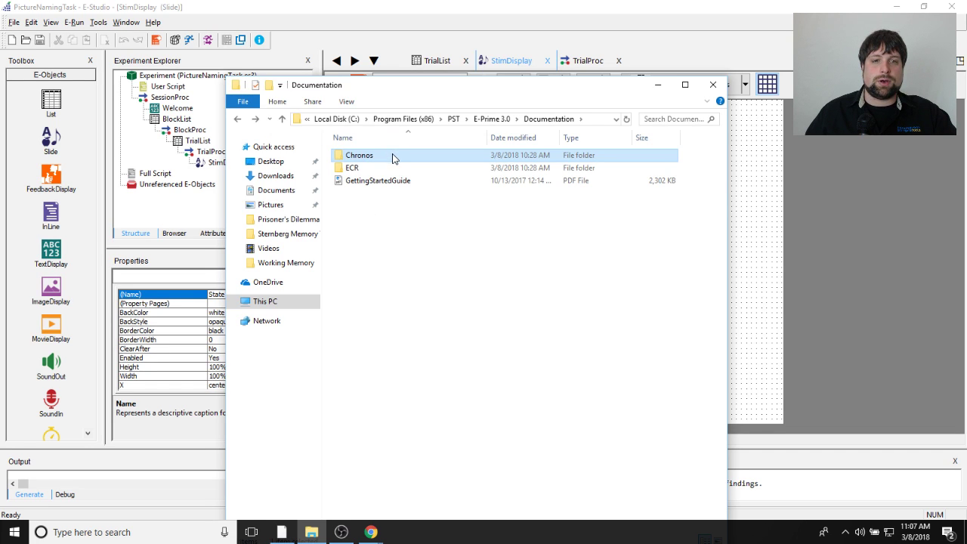
pyautogui.doubleClick(381, 157)
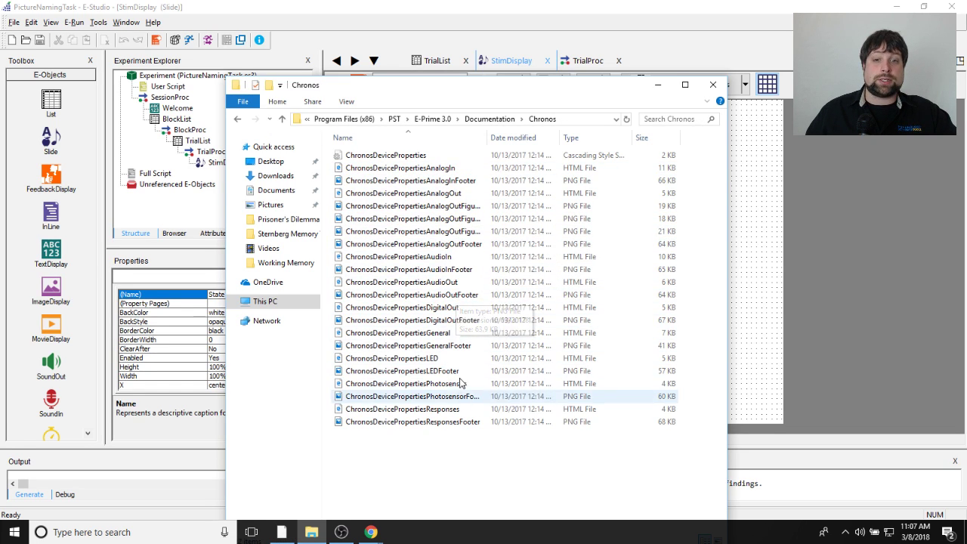
pyautogui.moveTo(533, 86); pyautogui.dragTo(275, 23)
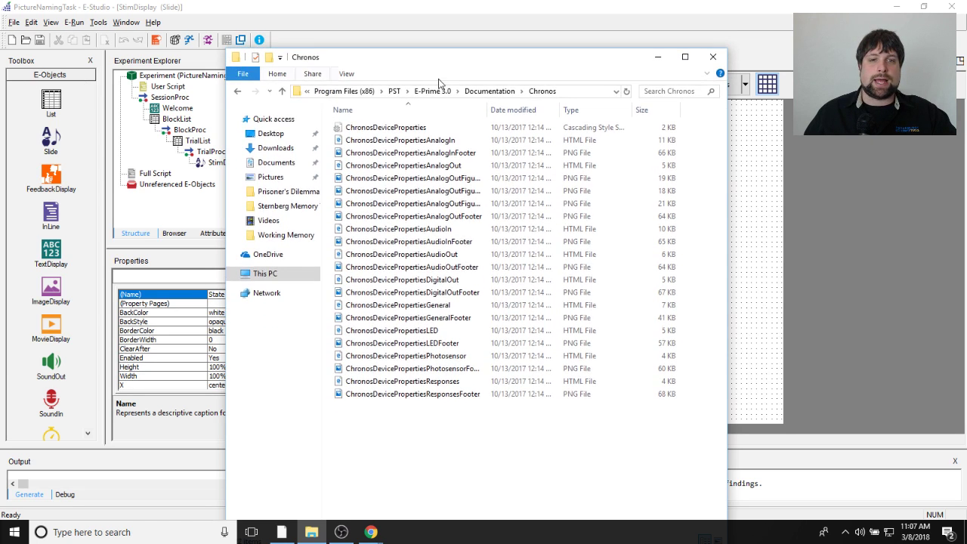
pyautogui.click(441, 12)
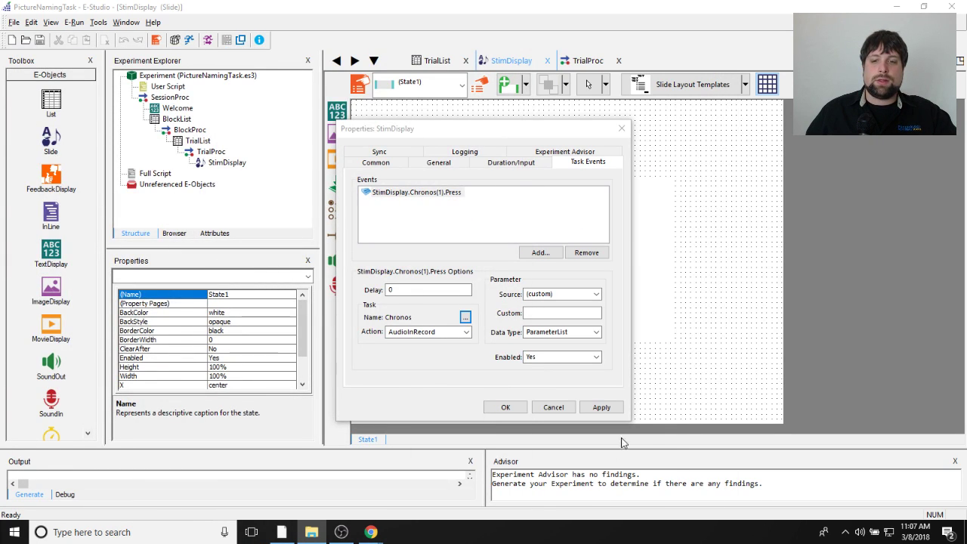
# Step: Accept the StimDisplay properties and open the help page for the Chronos device's Audio In settings from the experiment properties
pyautogui.click(505, 408)
pyautogui.doubleClick(181, 75)
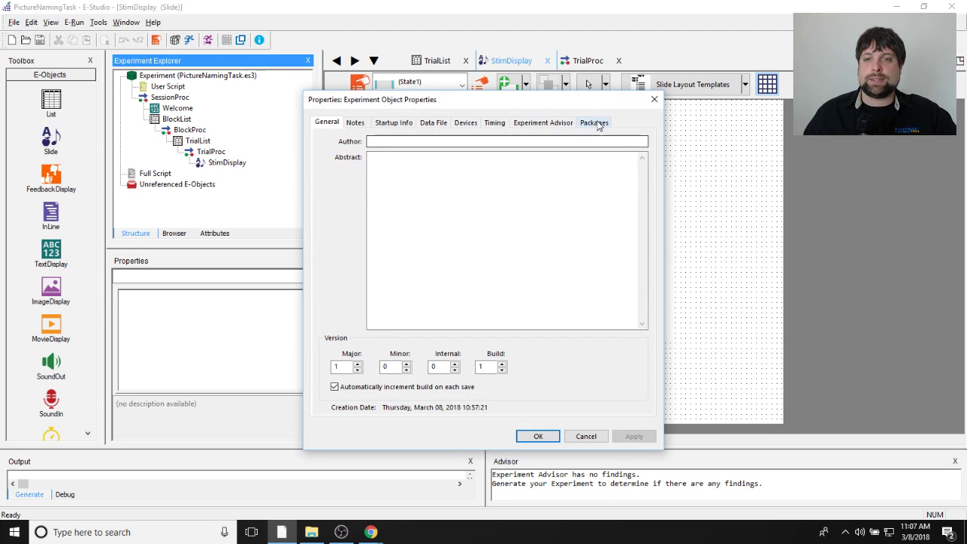
pyautogui.click(465, 122)
pyautogui.doubleClick(354, 190)
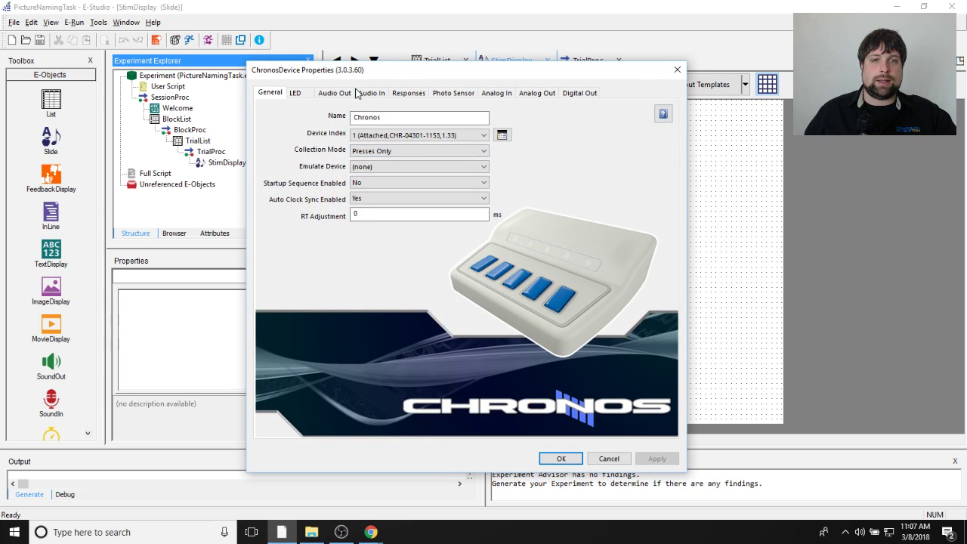
pyautogui.click(371, 92)
pyautogui.click(661, 114)
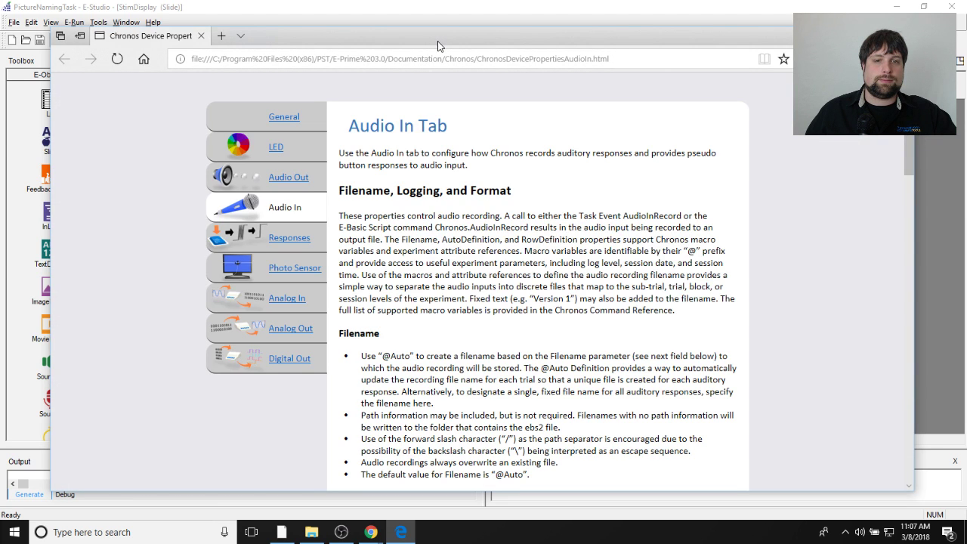
pyautogui.doubleClick(437, 45)
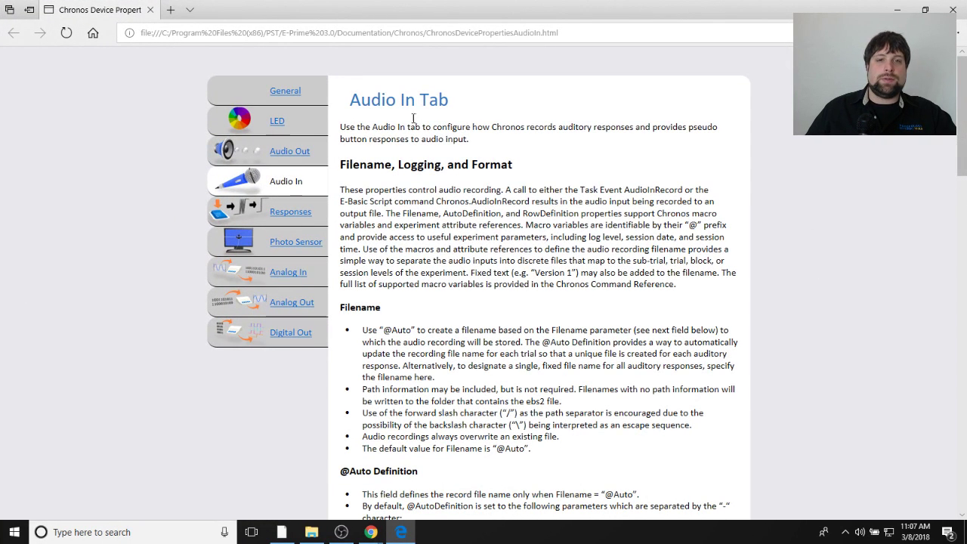
pyautogui.moveTo(339, 164); pyautogui.dragTo(517, 163)
pyautogui.click(517, 163)
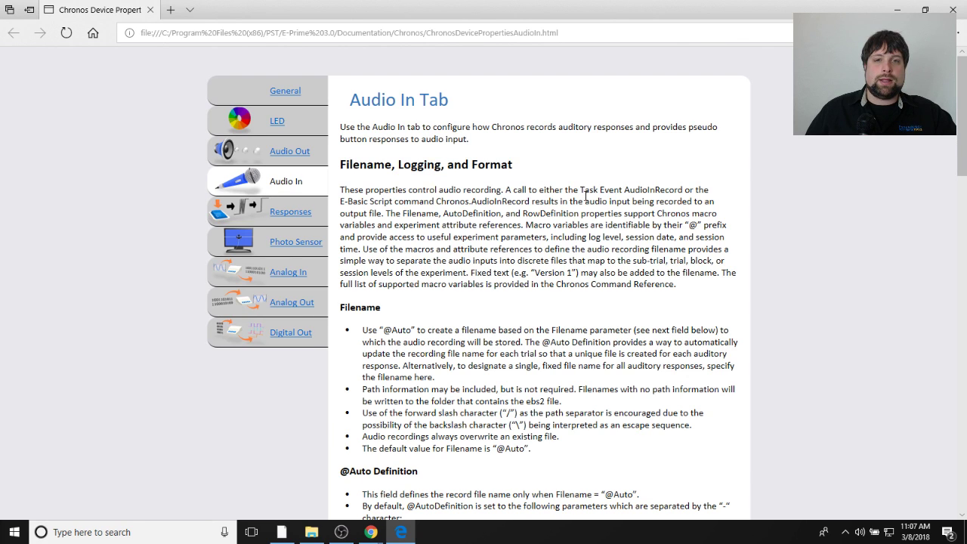
pyautogui.scroll(-5, 560, 249)
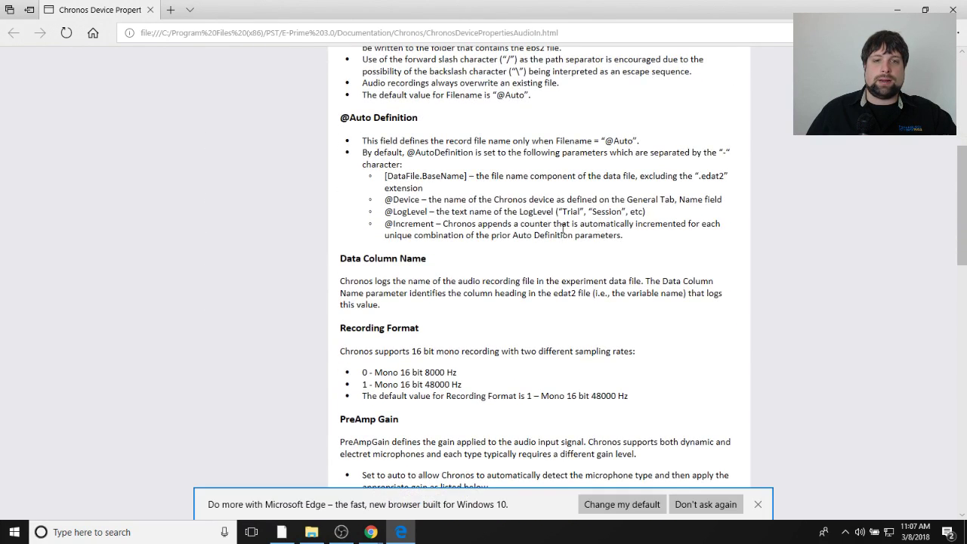
pyautogui.scroll(-2, 529, 252)
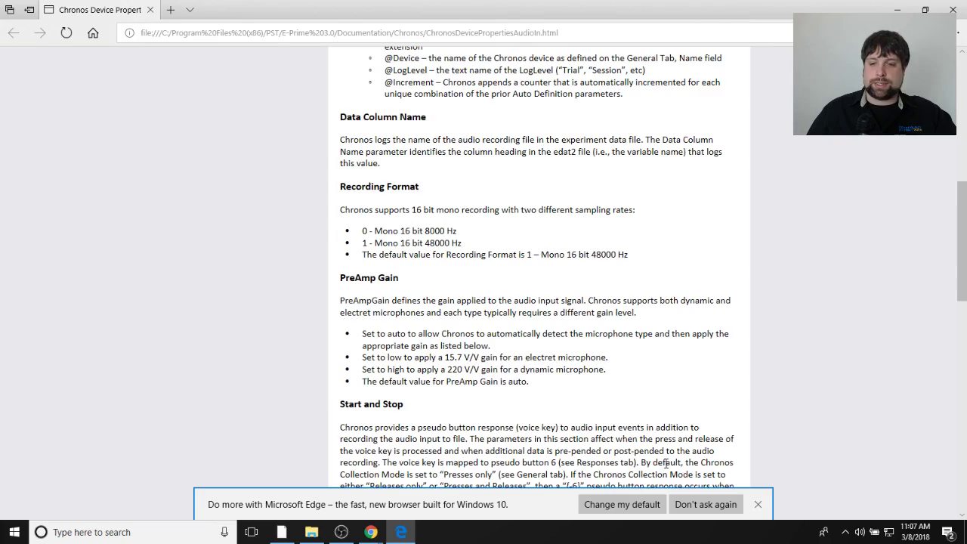
pyautogui.click(765, 506)
pyautogui.scroll(-9, 550, 266)
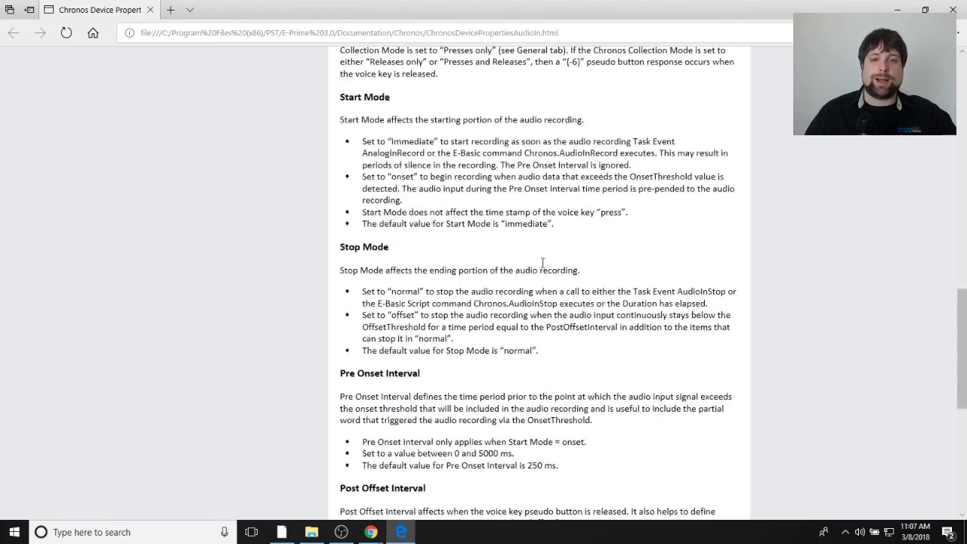
pyautogui.scroll(-2, 550, 268)
pyautogui.scroll(10, 549, 269)
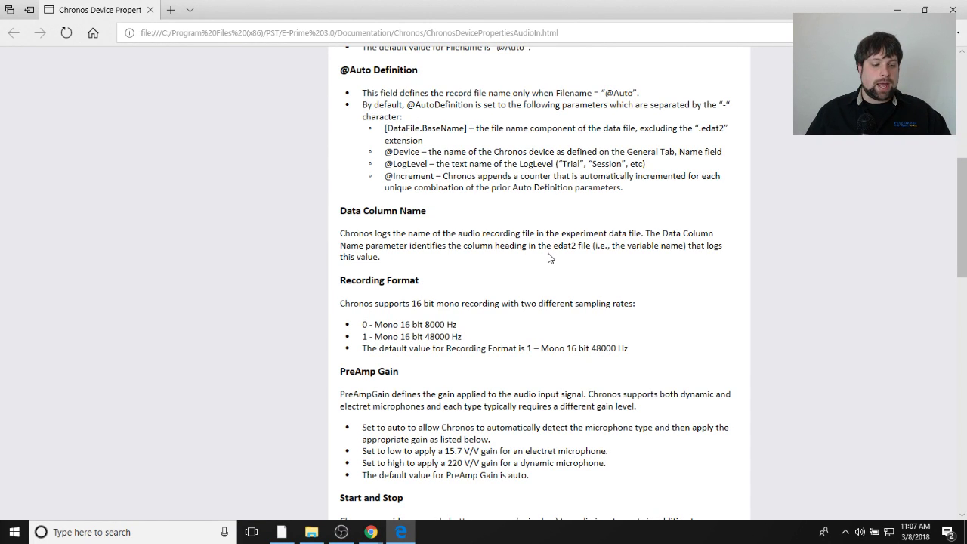
pyautogui.click(892, 7)
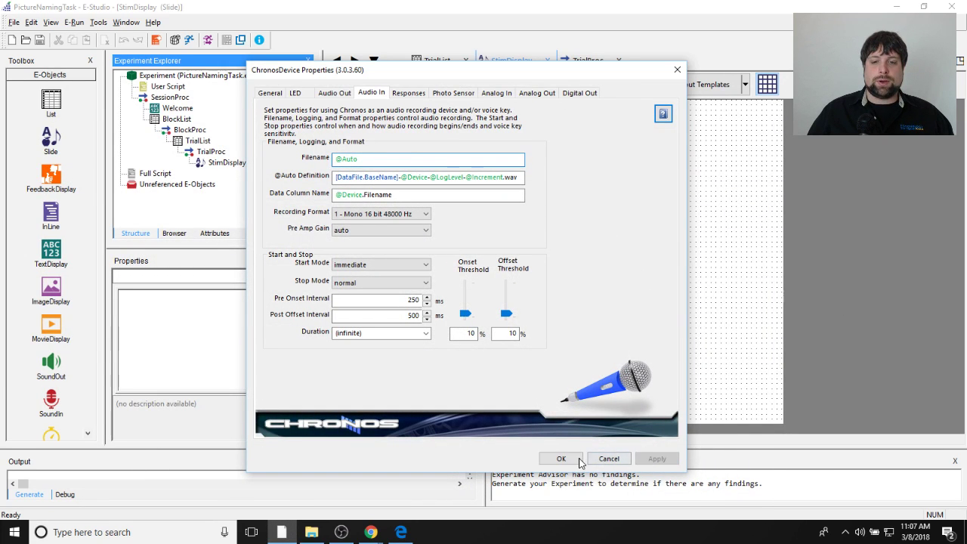
# Step: Close the Chronos device and experiment properties and review StimDisplay's duration/input and task event settings
pyautogui.click(561, 458)
pyautogui.click(547, 435)
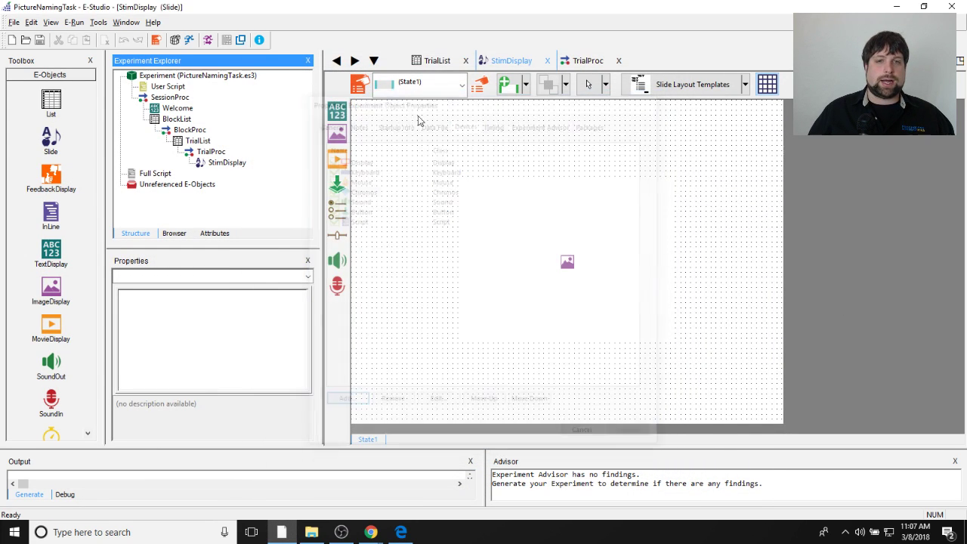
pyautogui.doubleClick(513, 171)
pyautogui.click(512, 163)
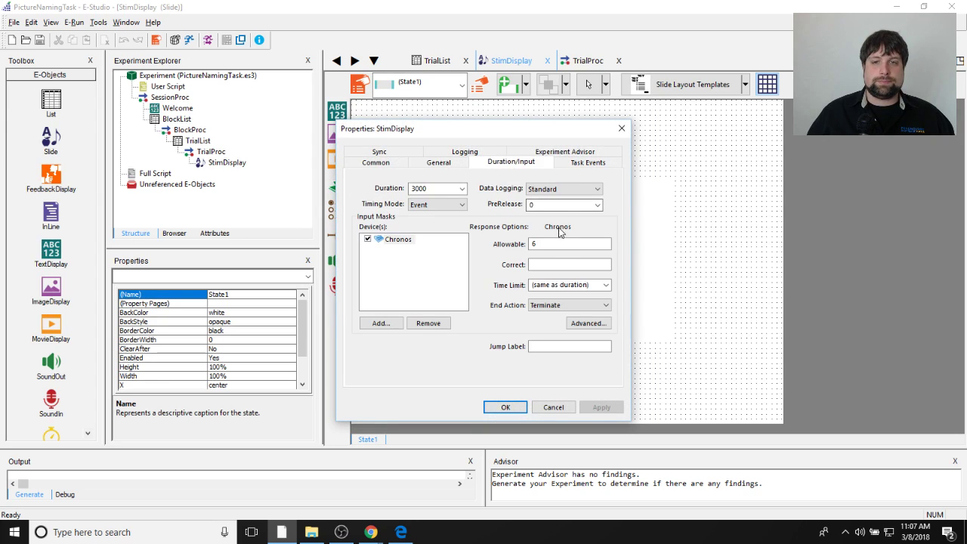
pyautogui.click(589, 163)
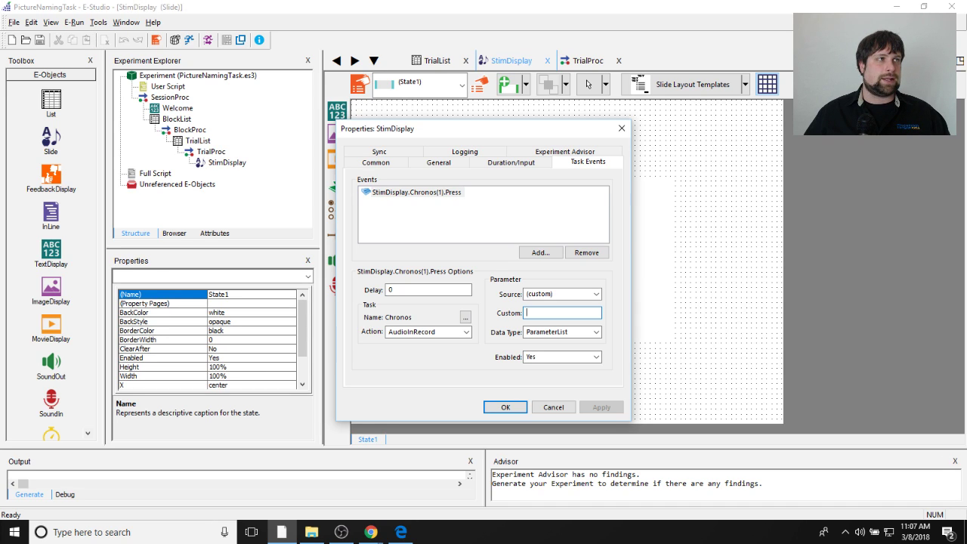
# Step: Enter "5000, immediate, normal," as the custom parameter list of the AudioInRecord action
pyautogui.click(557, 311)
pyautogui.write('5000,')
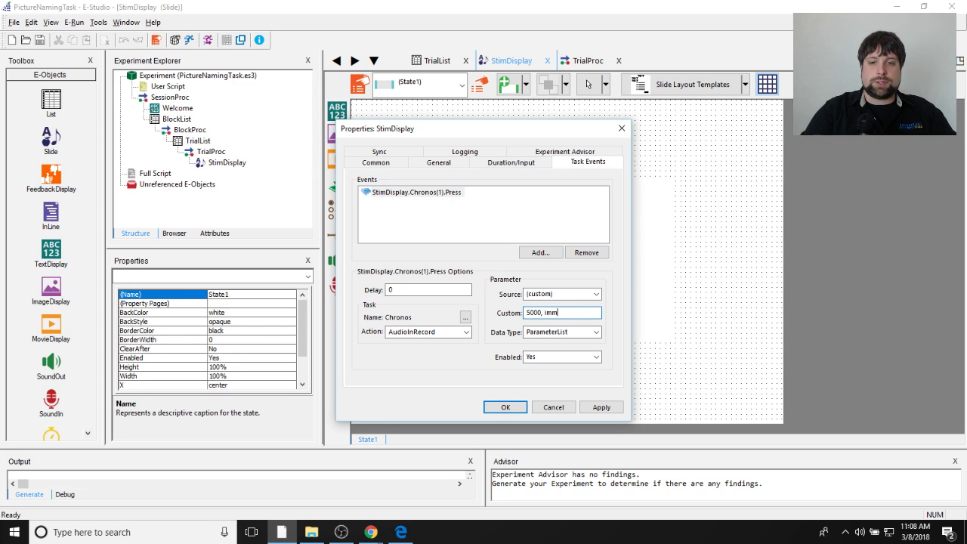
pyautogui.write('immediate,')
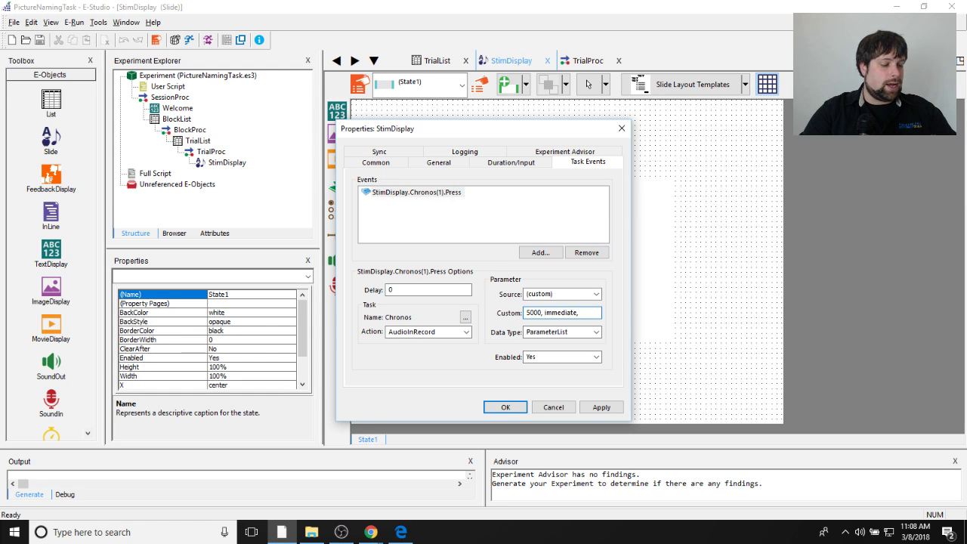
pyautogui.write(' normal,')
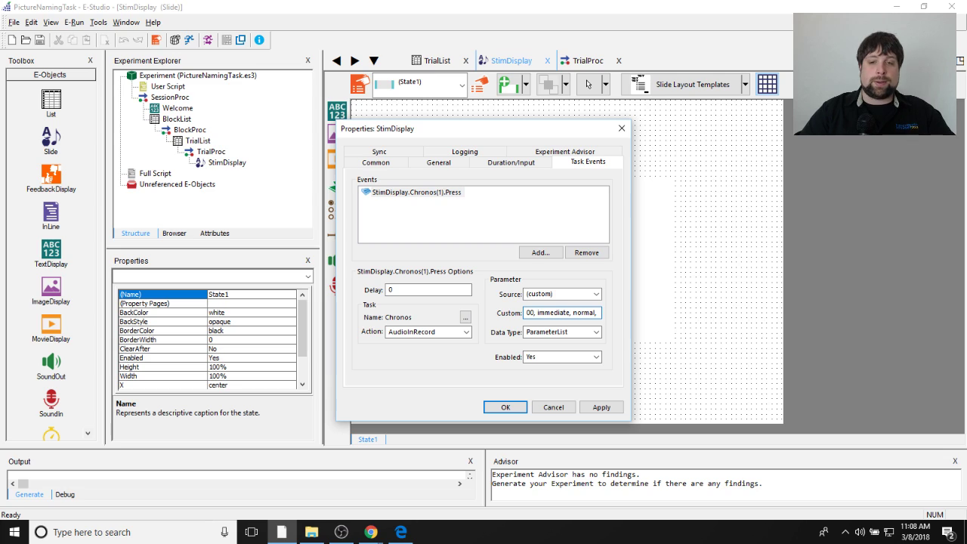
# Step: Clear the custom parameter list of the AudioInRecord action and close the StimDisplay properties
pyautogui.hotkey('ctrl', 'shift', 'Left')
pyautogui.hotkey('ctrl', 'shift', 'Left')
pyautogui.hotkey('ctrl', 'shift', 'Left')
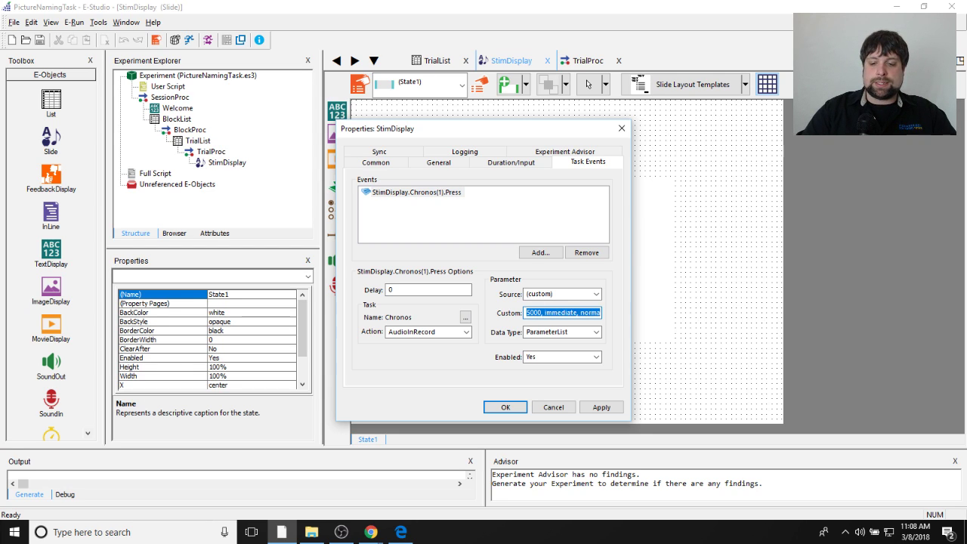
pyautogui.press('BackSpace')
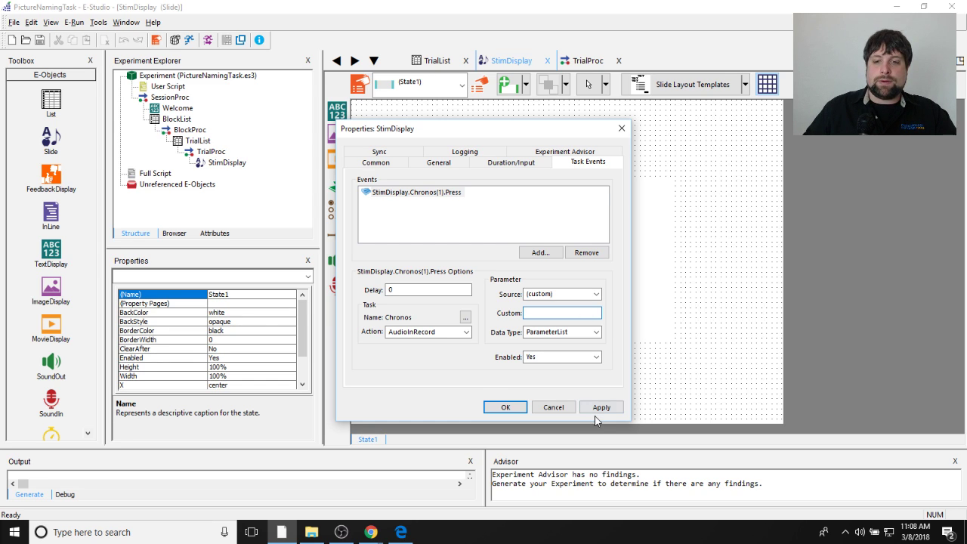
pyautogui.click(537, 409)
# Step: Review the Chronos device's Audio In filename, format, and start and stop settings, then close the device and experiment properties
pyautogui.doubleClick(164, 76)
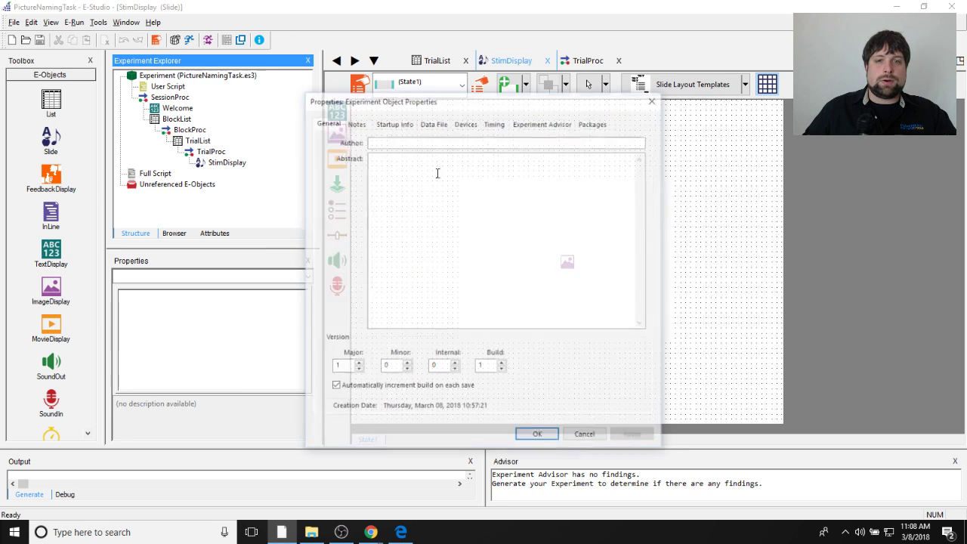
pyautogui.click(465, 122)
pyautogui.click(360, 190)
pyautogui.doubleClick(361, 189)
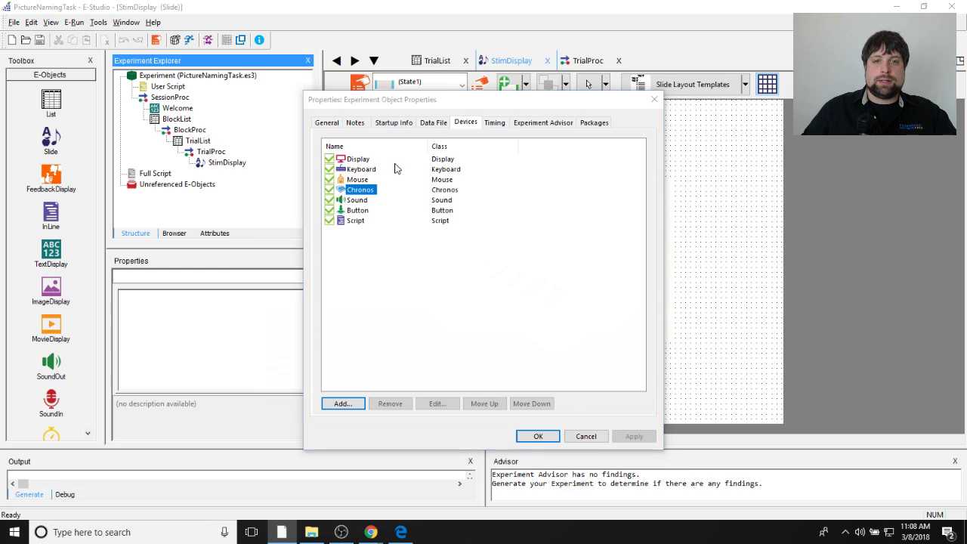
pyautogui.click(372, 96)
pyautogui.moveTo(466, 73); pyautogui.dragTo(474, 73)
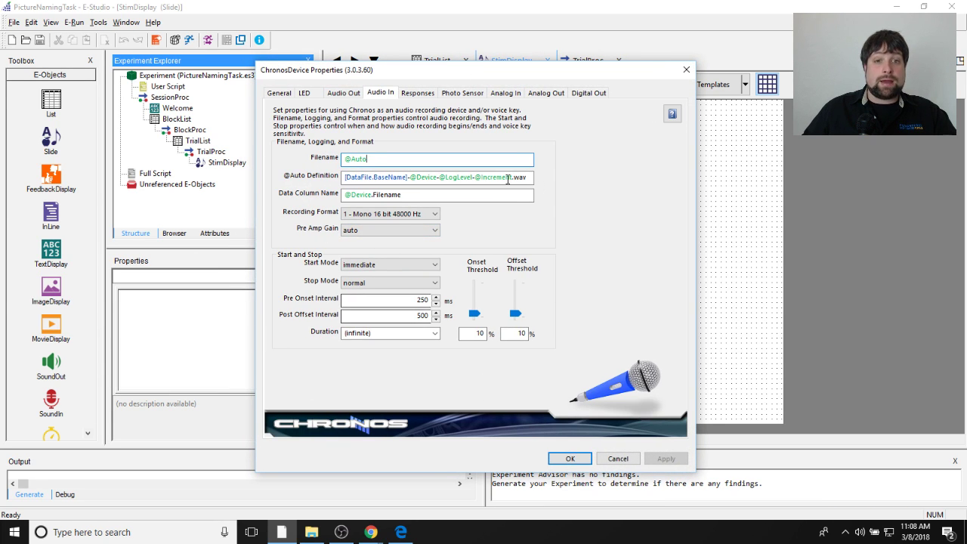
pyautogui.click(559, 459)
pyautogui.click(552, 441)
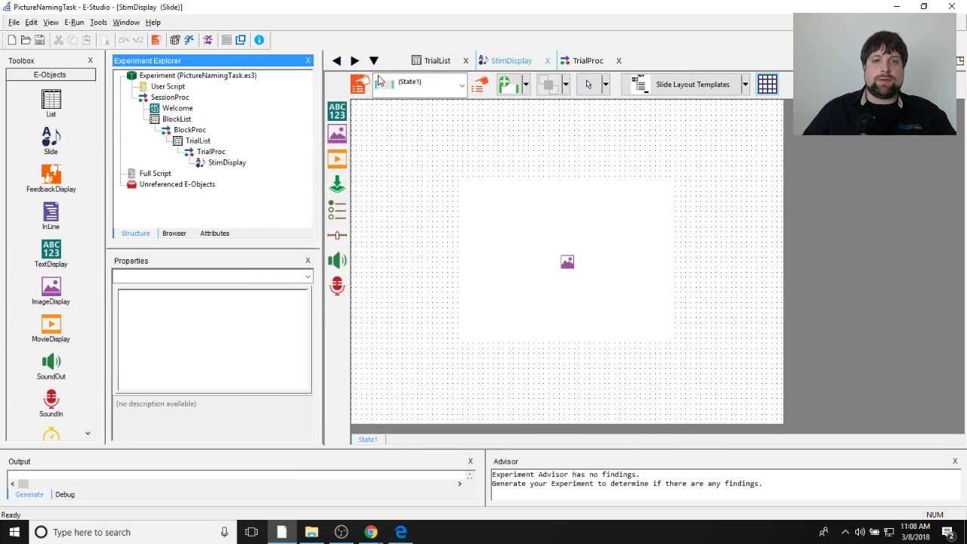
# Step: Check the custom parameter of StimDisplay's Chronos press task event and close the properties
pyautogui.doubleClick(425, 174)
pyautogui.click(586, 162)
pyautogui.click(541, 312)
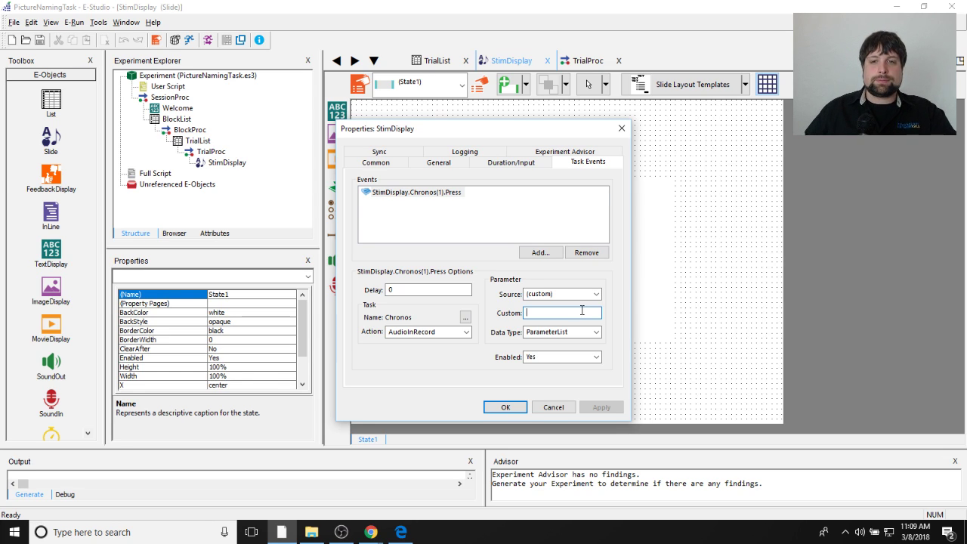
pyautogui.click(501, 407)
# Step: Add a Wait object after StimDisplay in TrialProc
pyautogui.doubleClick(224, 156)
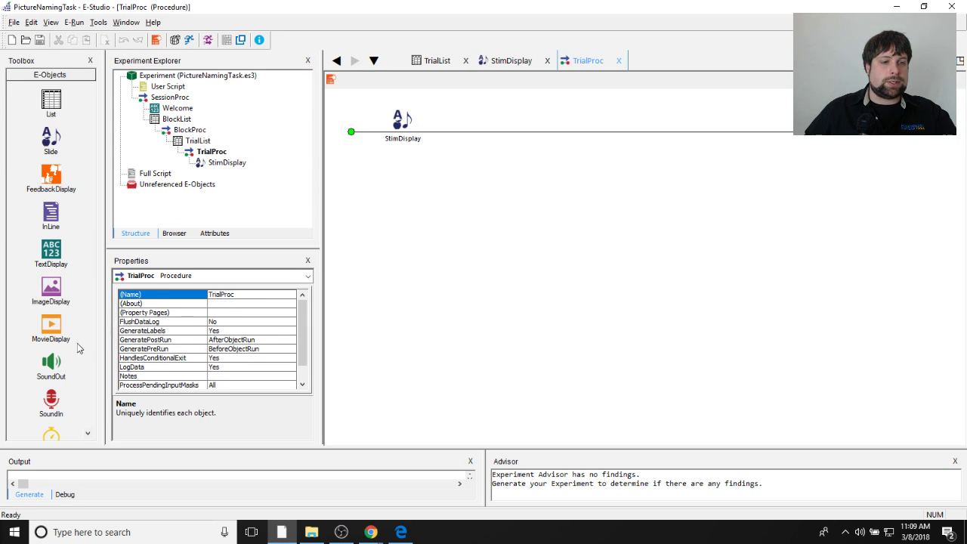
pyautogui.click(88, 433)
pyautogui.moveTo(52, 401); pyautogui.dragTo(457, 130)
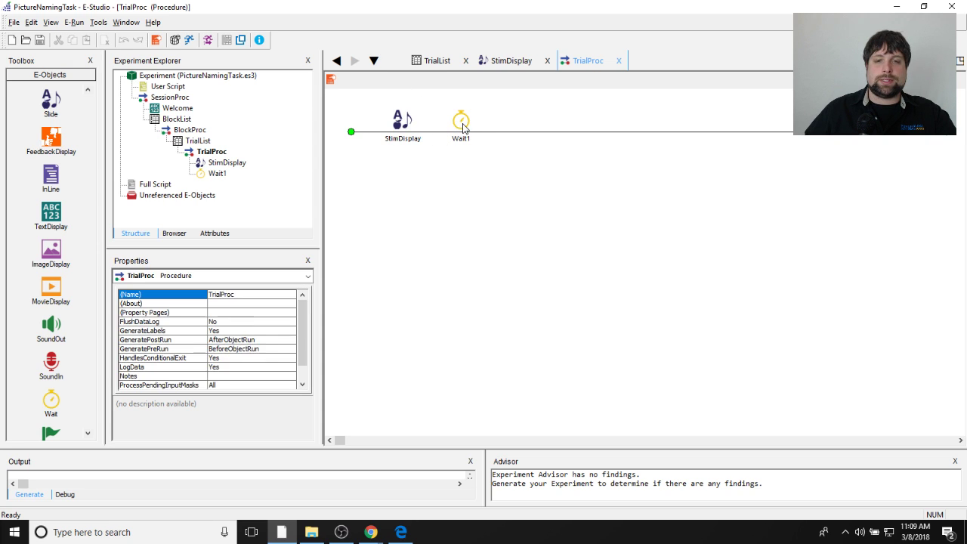
# Step: Set the Wait1 object's PreRelease to 0 and apply the change
pyautogui.doubleClick(457, 127)
pyautogui.doubleClick(433, 177)
pyautogui.click(597, 194)
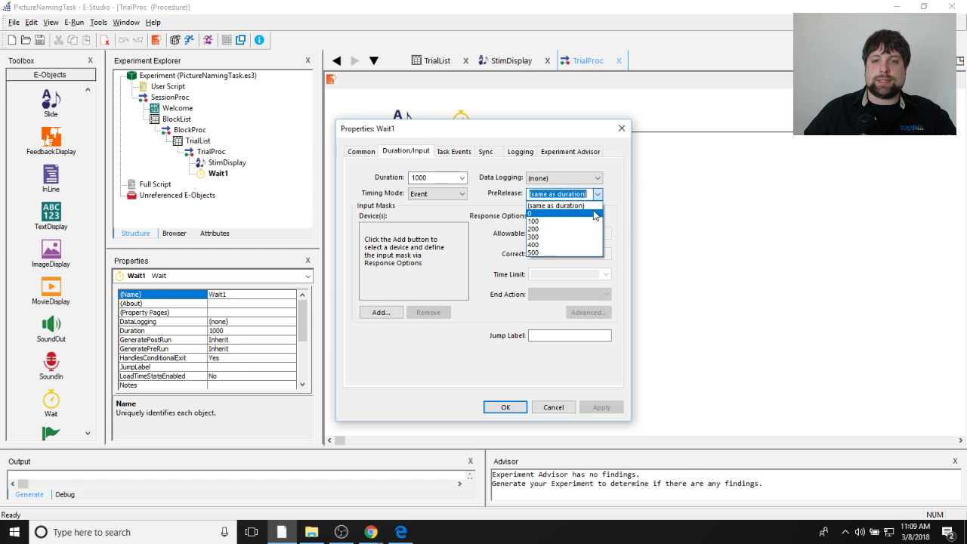
pyautogui.click(563, 214)
pyautogui.click(597, 406)
pyautogui.click(505, 406)
# Step: Review the event, AudioInRecord action and parameter settings of StimDisplay's Chronos press task event, then close the properties
pyautogui.doubleClick(401, 130)
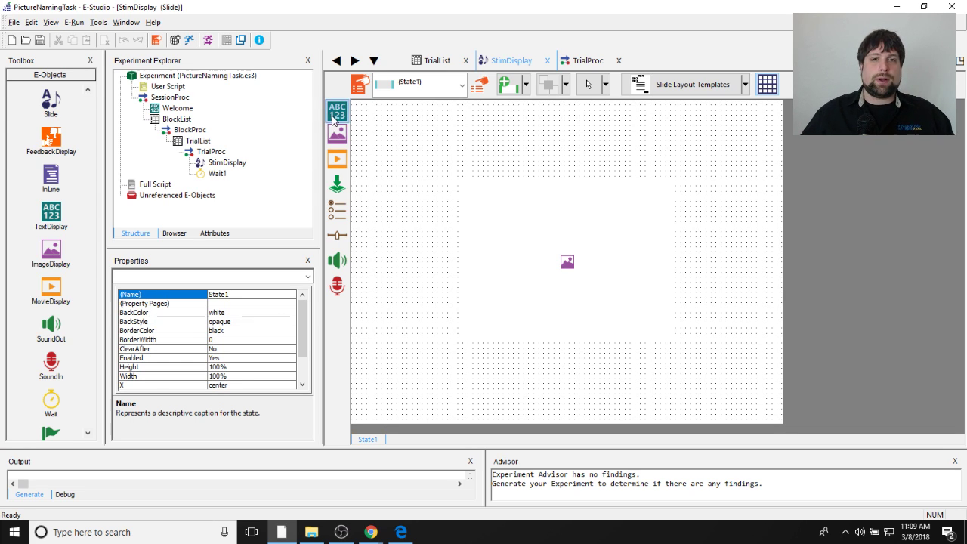
pyautogui.click(360, 85)
pyautogui.click(588, 162)
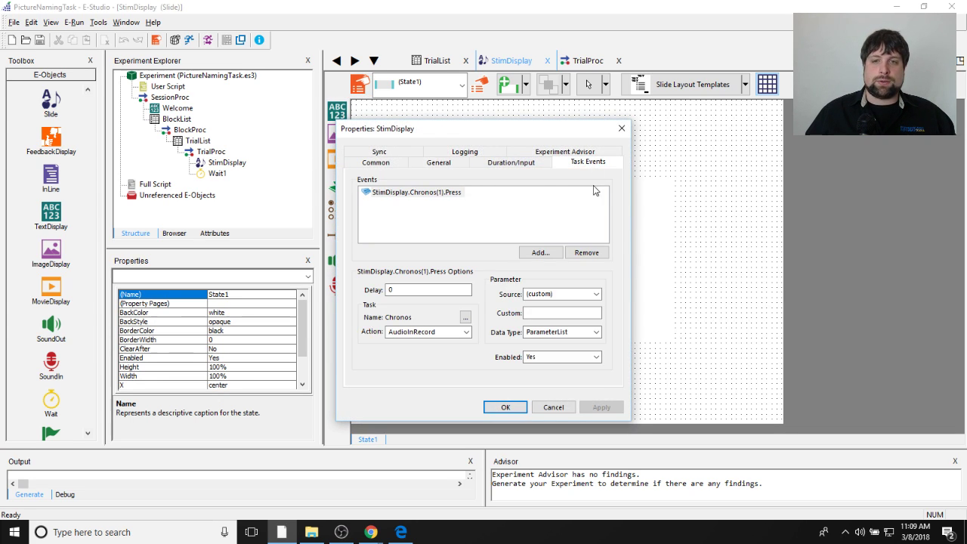
pyautogui.click(382, 193)
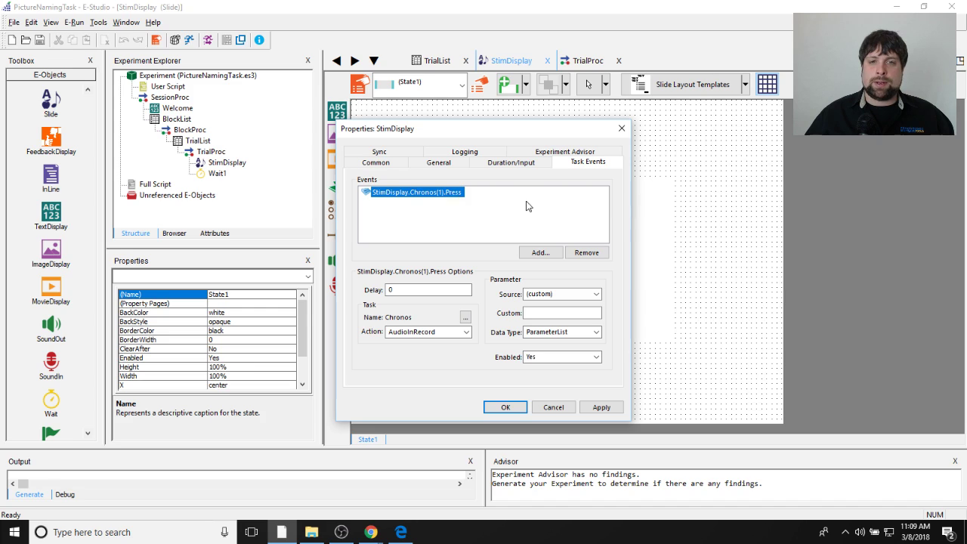
pyautogui.click(445, 330)
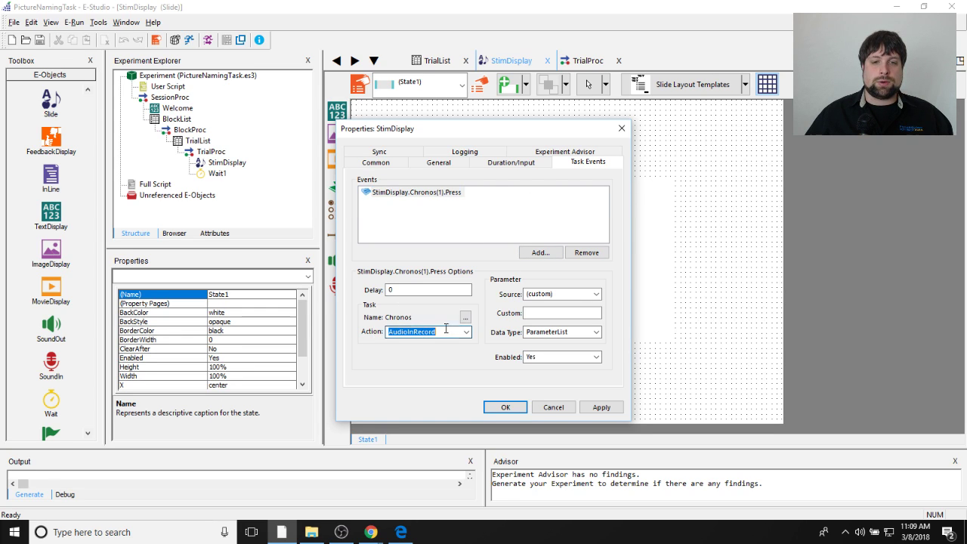
pyautogui.click(475, 224)
pyautogui.click(438, 194)
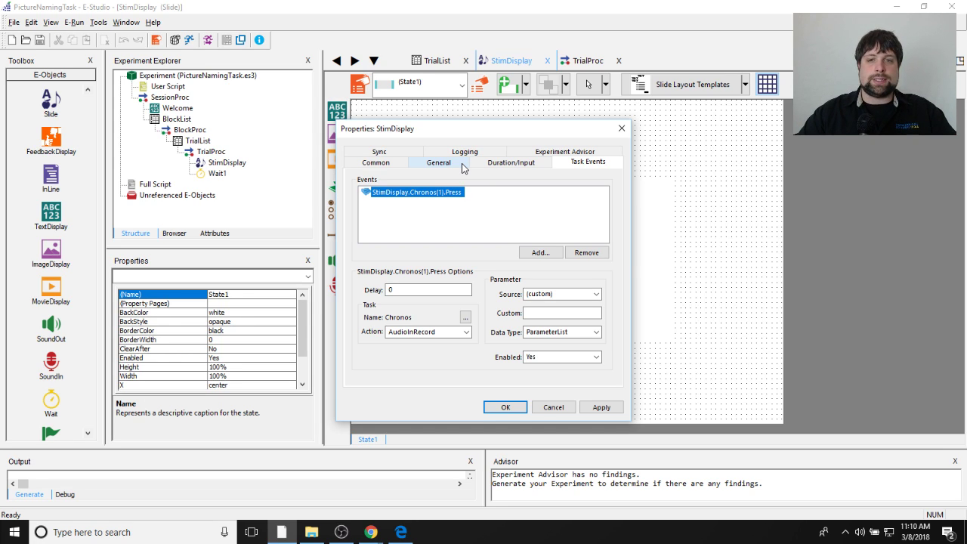
pyautogui.click(598, 409)
pyautogui.click(505, 407)
# Step: Check Wait1's duration and input settings, then save the experiment
pyautogui.doubleClick(216, 173)
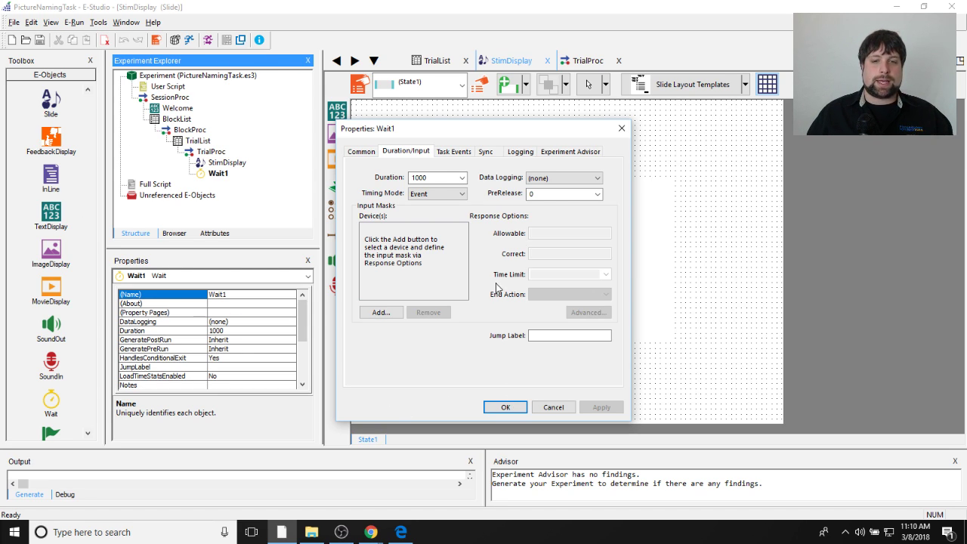
pyautogui.click(505, 407)
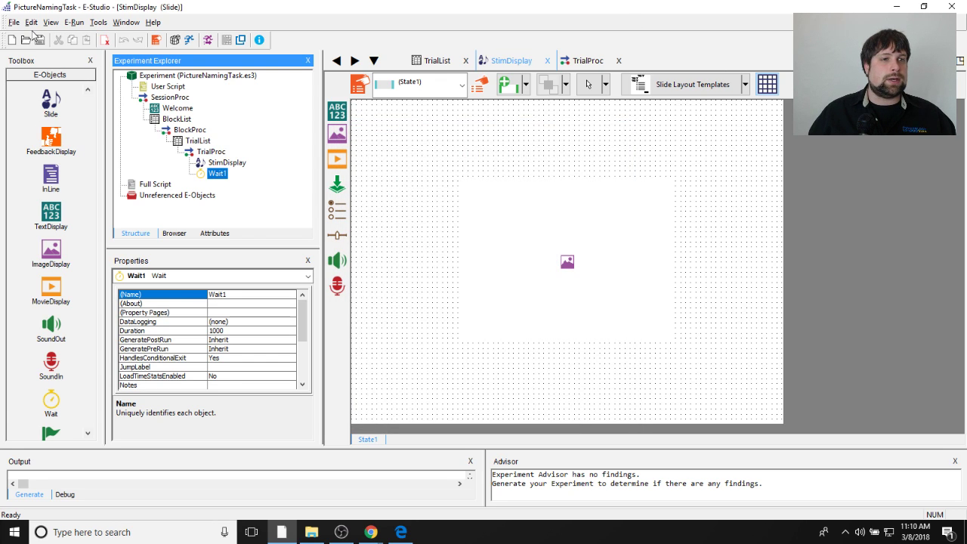
pyautogui.click(39, 39)
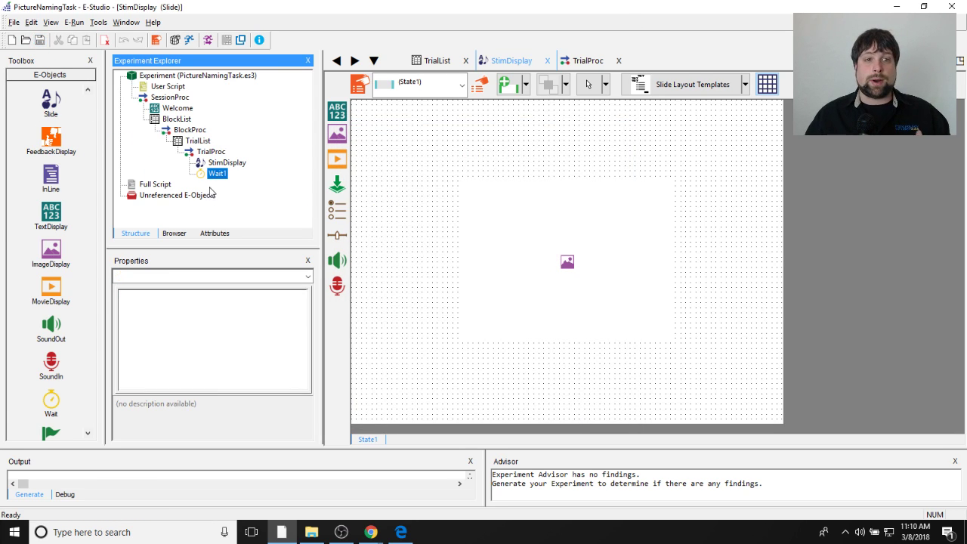
# Step: Start a test run of the experiment at 1x speed, accepting subject 1 and session 1
pyautogui.click(240, 39)
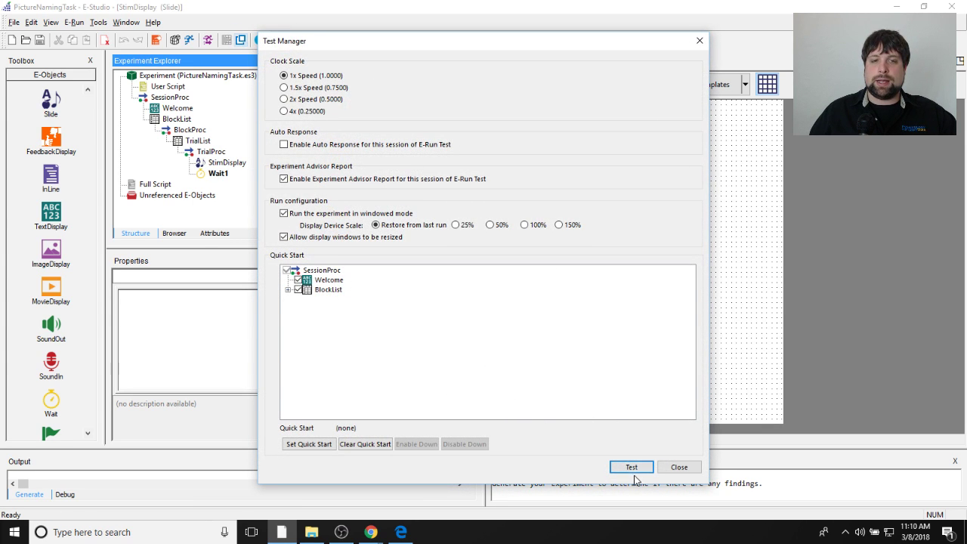
pyautogui.click(628, 467)
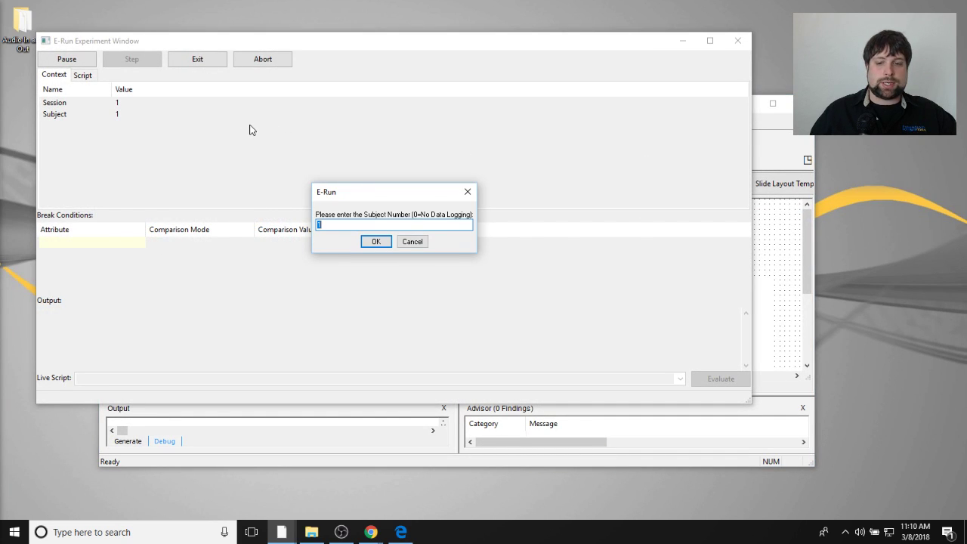
pyautogui.press('Return')
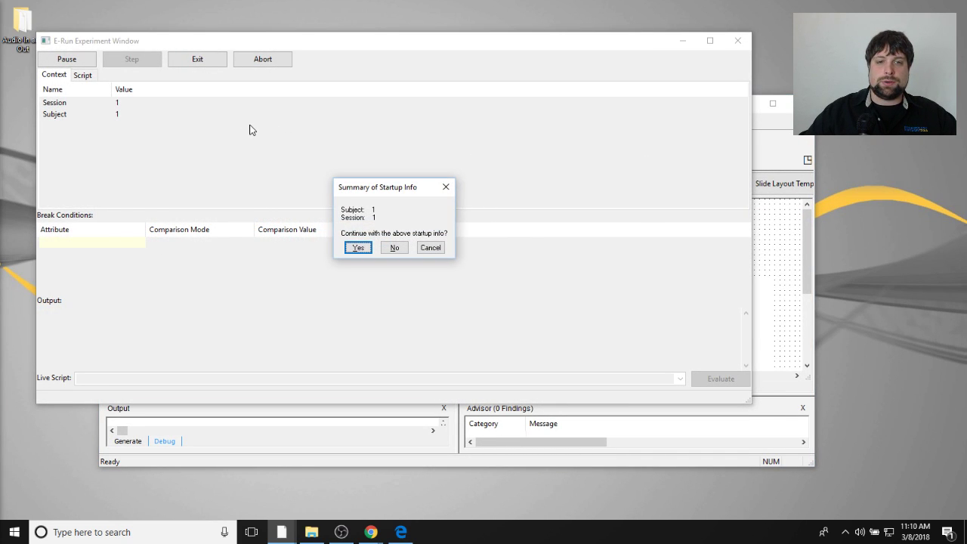
pyautogui.press('Return')
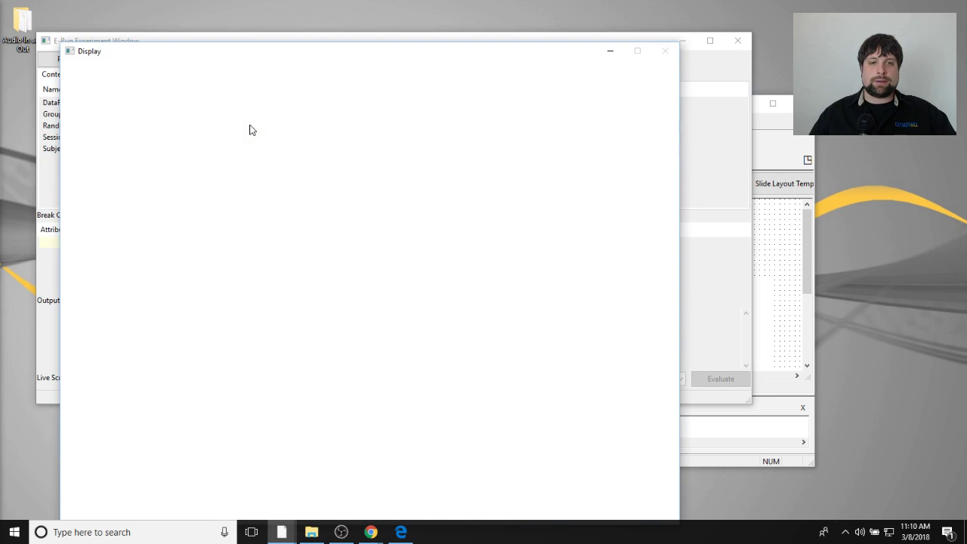
# Step: Rearrange the Display and E-Run Experiment windows during the trials to expose the run controls
pyautogui.moveTo(264, 56); pyautogui.dragTo(306, 27)
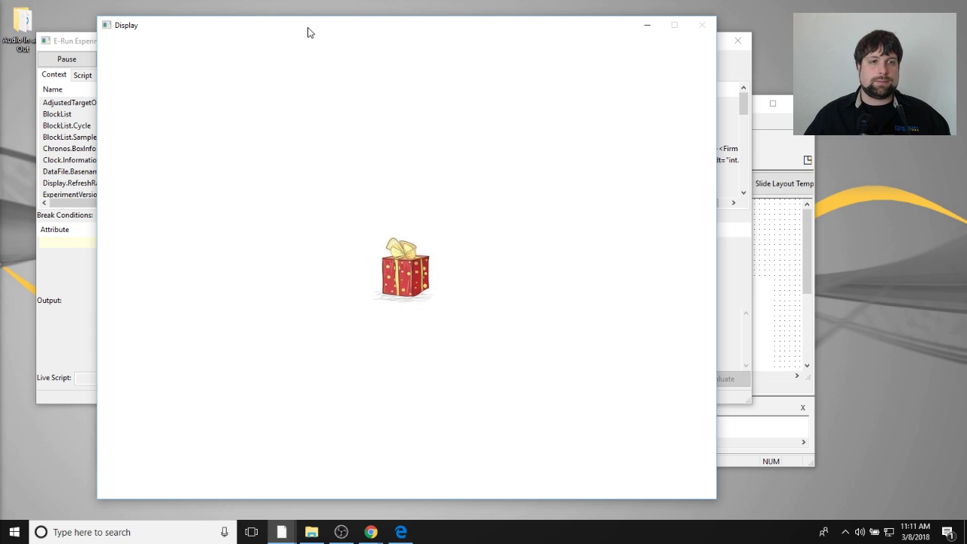
pyautogui.moveTo(404, 29); pyautogui.dragTo(277, 26)
pyautogui.moveTo(632, 43); pyautogui.dragTo(830, 65)
pyautogui.click(375, 33)
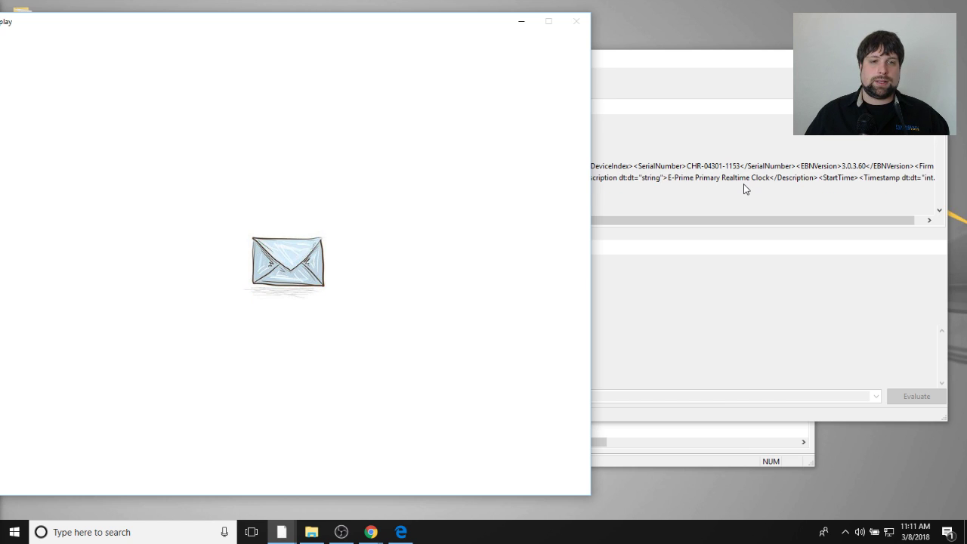
pyautogui.moveTo(362, 29); pyautogui.dragTo(534, 160)
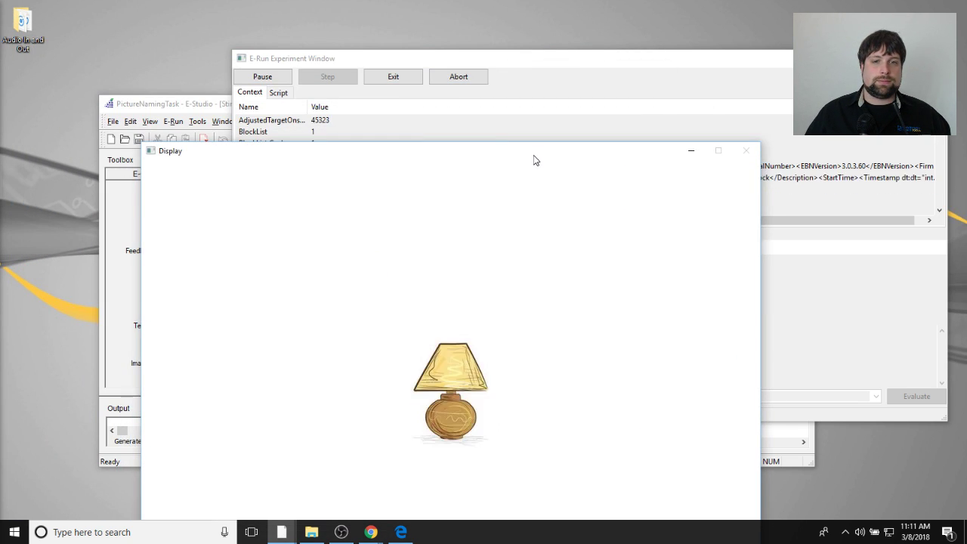
# Step: Pause and abort the running experiment, then dismiss the runtime error
pyautogui.click(285, 77)
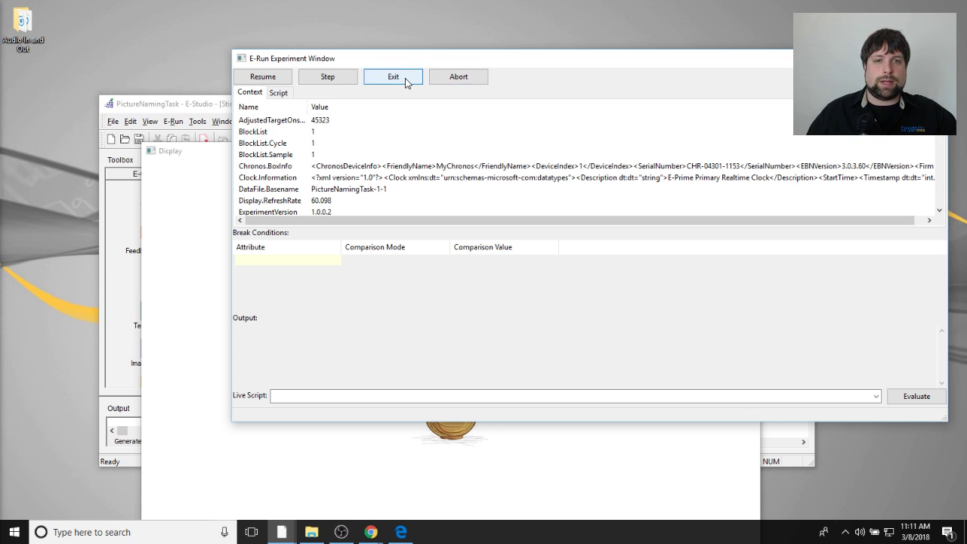
pyautogui.click(451, 80)
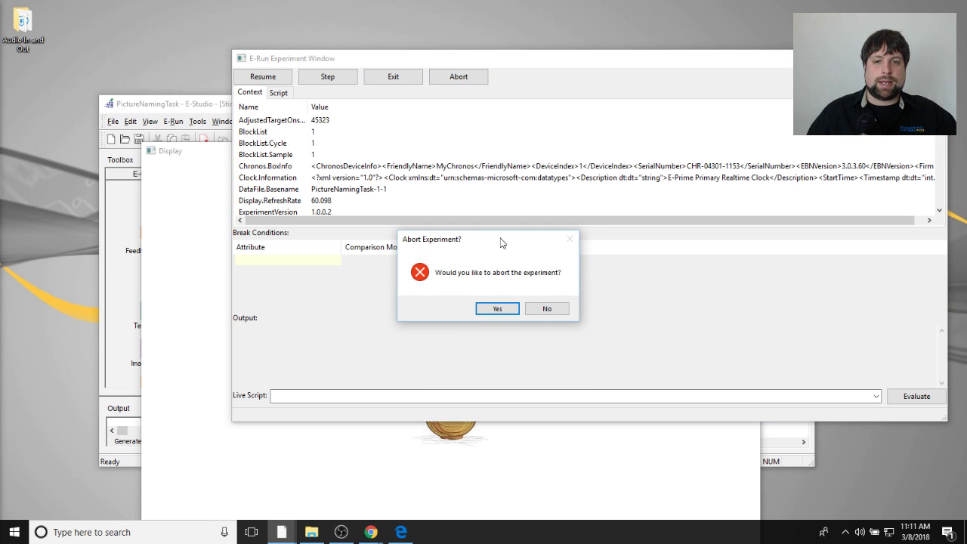
pyautogui.click(500, 308)
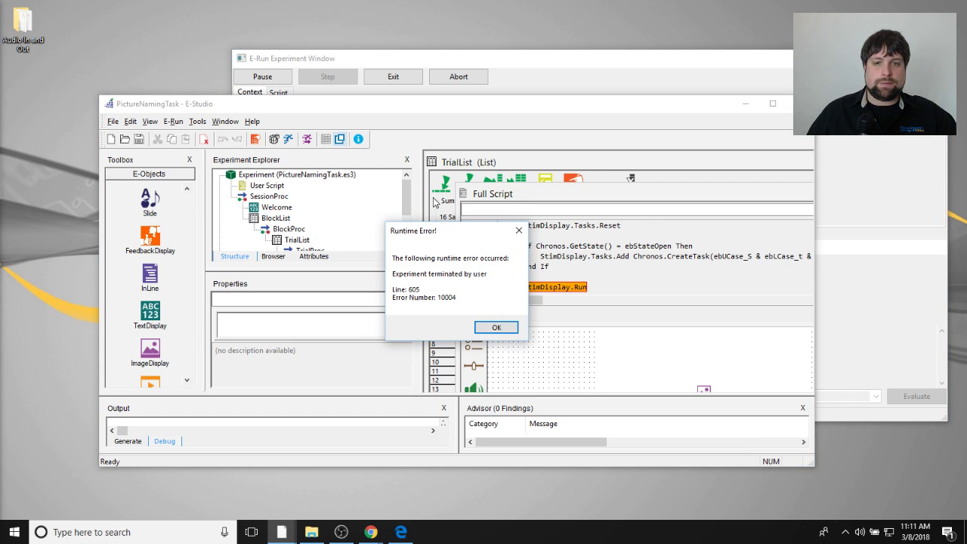
pyautogui.click(497, 327)
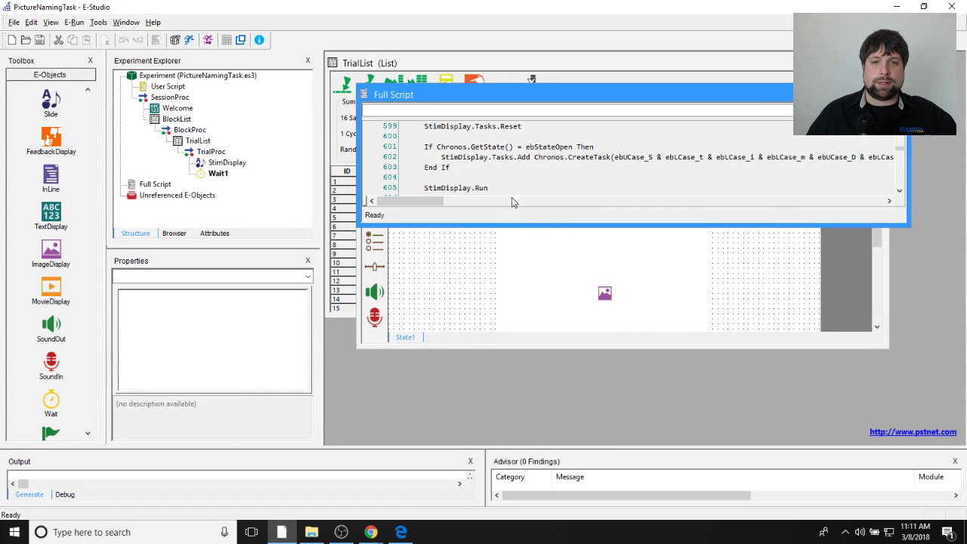
# Step: Switch to File Explorer and examine the per-trial Chronos WAV recordings in the Audio In and Out folder
pyautogui.click(430, 293)
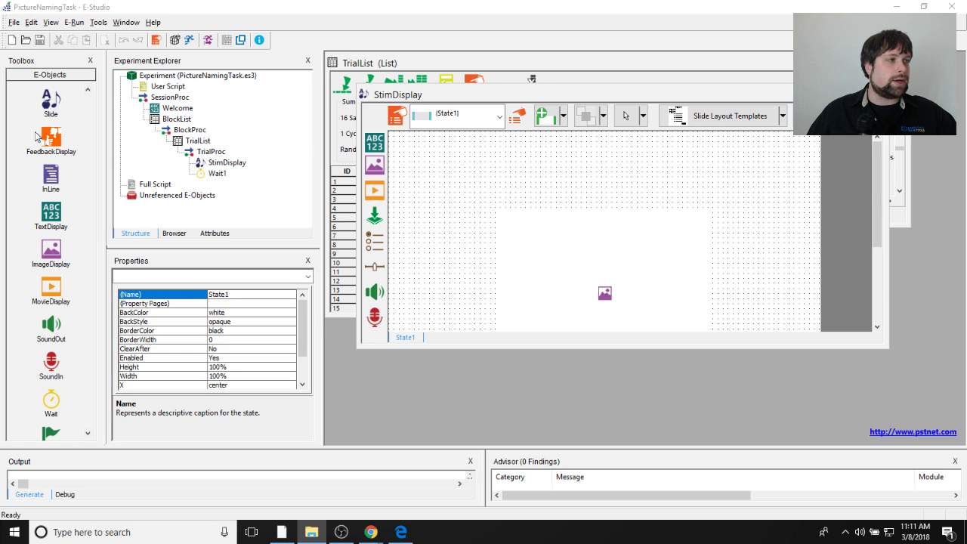
pyautogui.click(311, 531)
pyautogui.moveTo(377, 148); pyautogui.dragTo(486, 26)
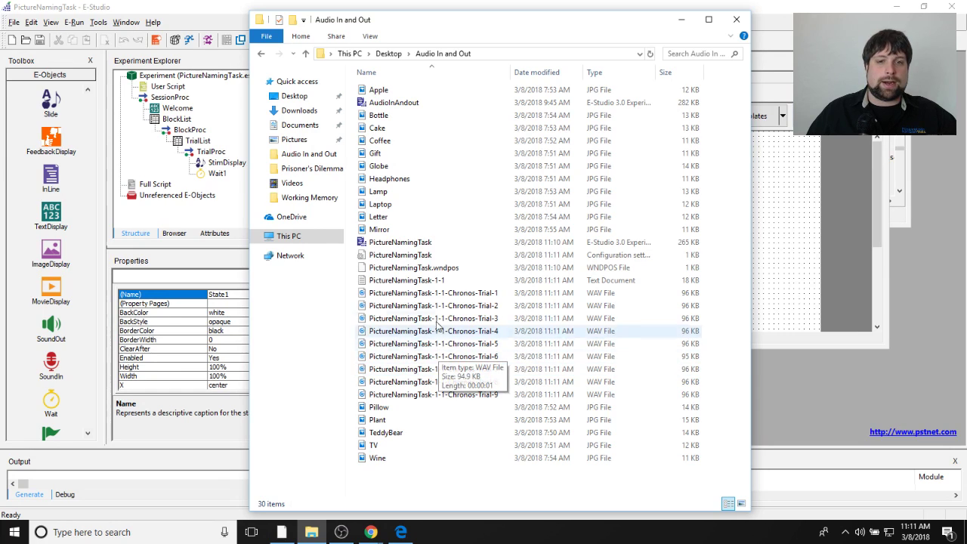
pyautogui.click(413, 295)
pyautogui.click(400, 318)
pyautogui.click(404, 331)
pyautogui.click(449, 343)
pyautogui.click(461, 394)
pyautogui.click(464, 407)
# Step: Play the Chronos WAV recordings of trials 1, 2 and 3, closing the player after each one
pyautogui.doubleClick(434, 394)
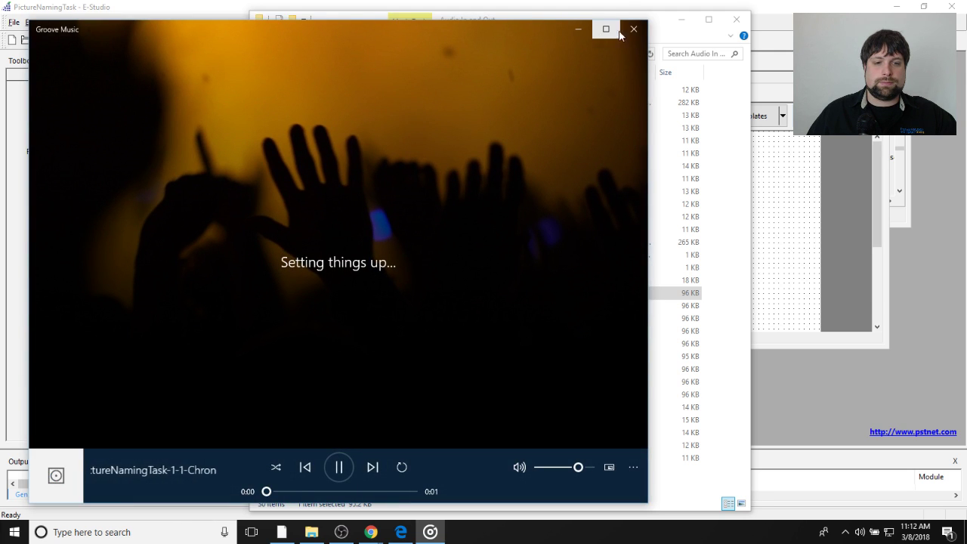
pyautogui.click(633, 29)
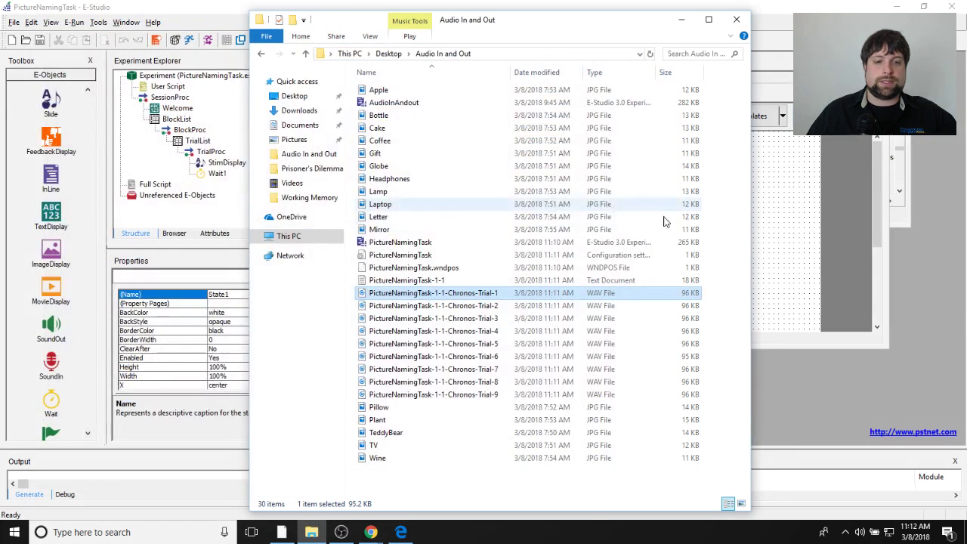
pyautogui.doubleClick(459, 306)
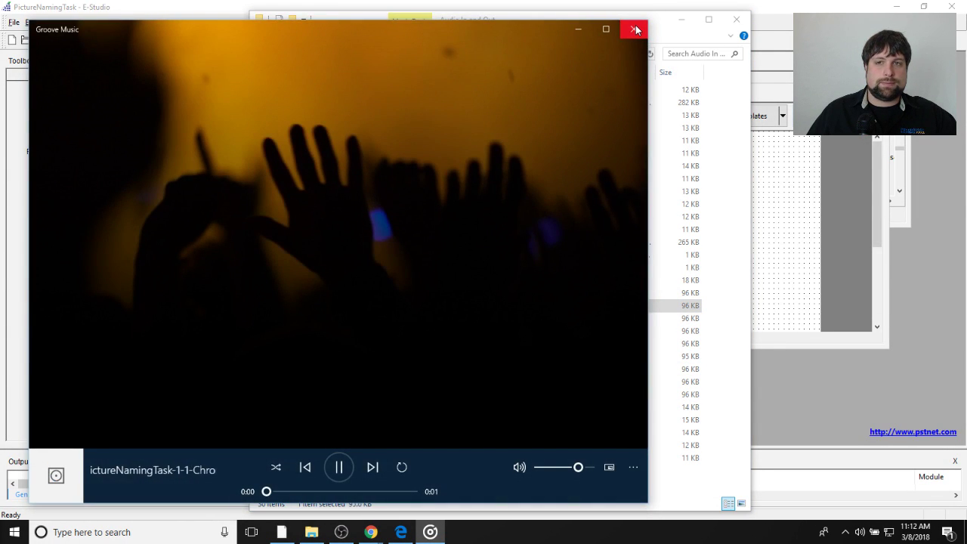
pyautogui.click(633, 29)
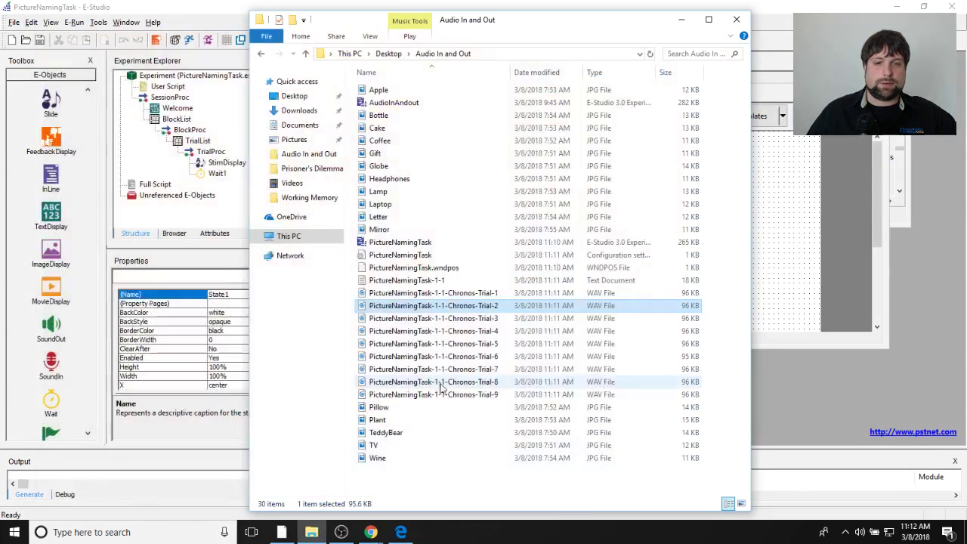
pyautogui.doubleClick(668, 317)
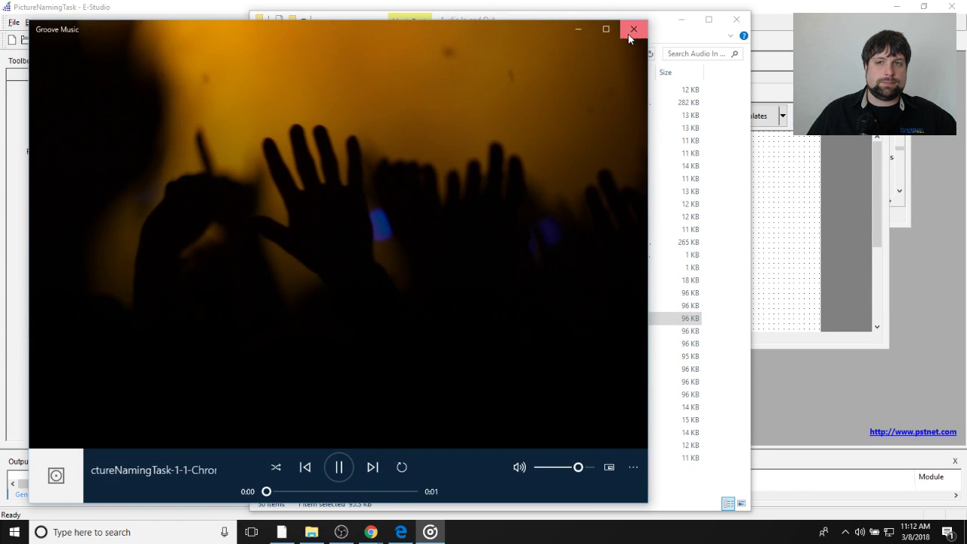
pyautogui.click(633, 29)
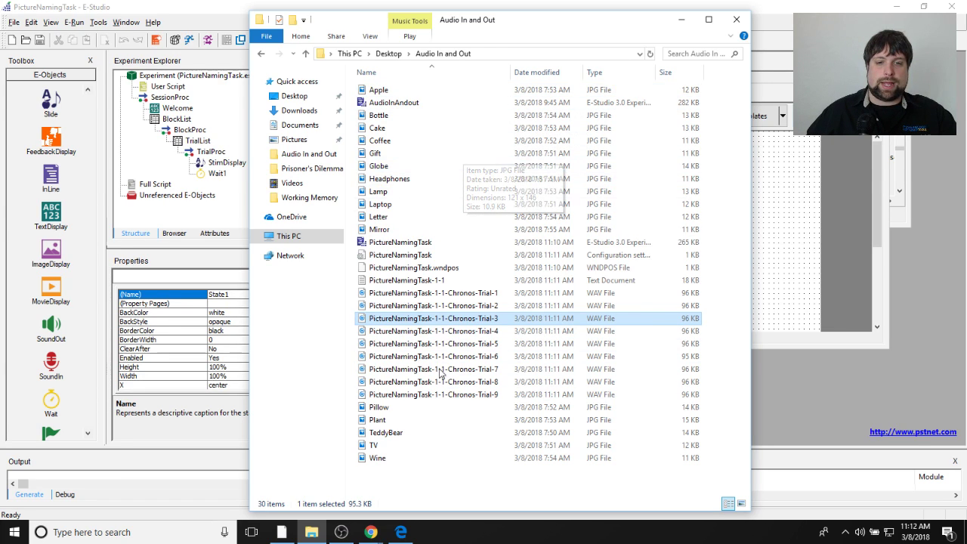
# Step: Select the PictureNamingTask-1-1 text file in the Audio In and Out folder and launch E-Recovery 3
pyautogui.click(427, 281)
pyautogui.press('super+s')
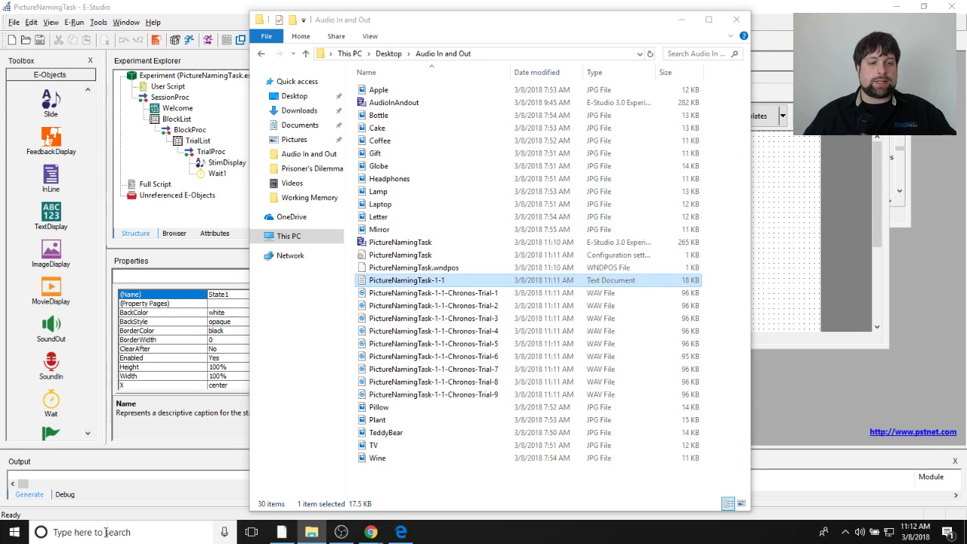
pyautogui.click(499, 278)
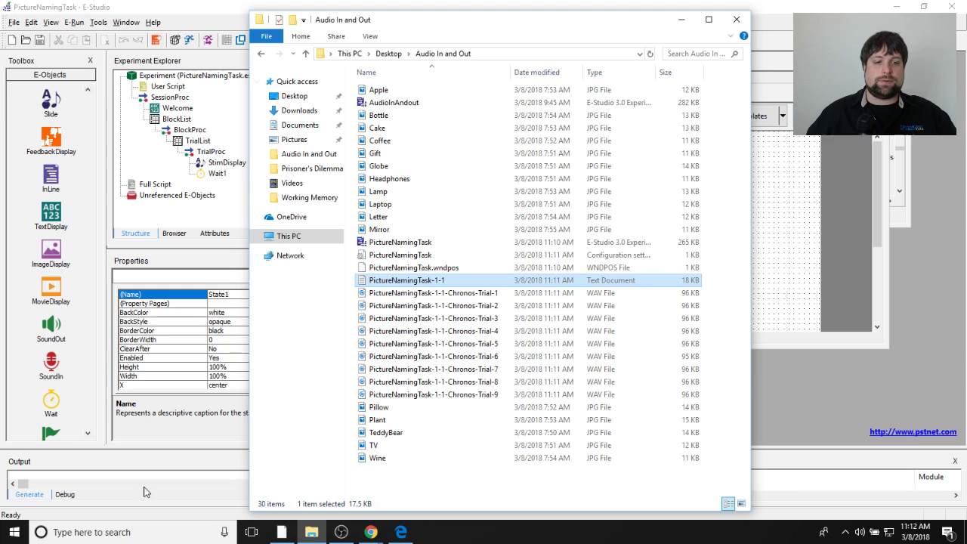
pyautogui.click(135, 532)
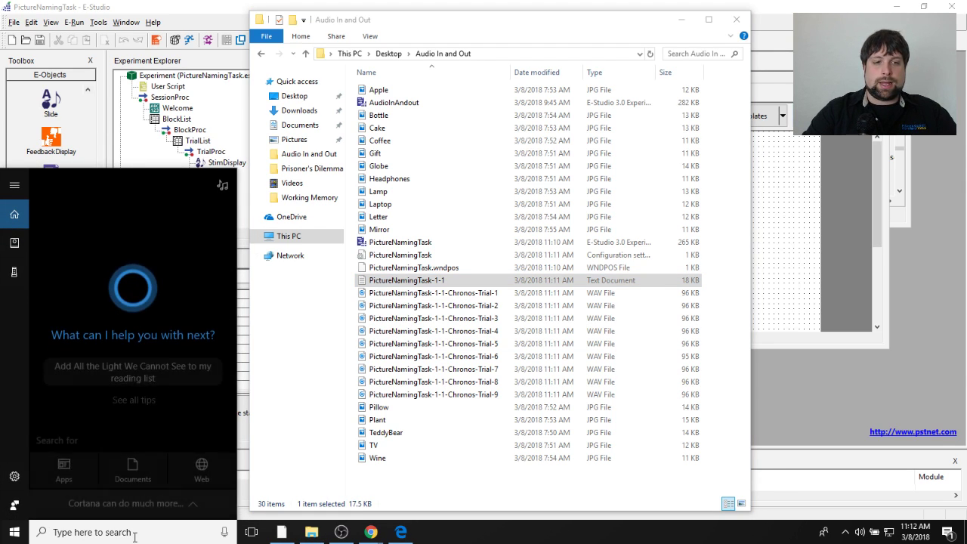
pyautogui.write('e-re')
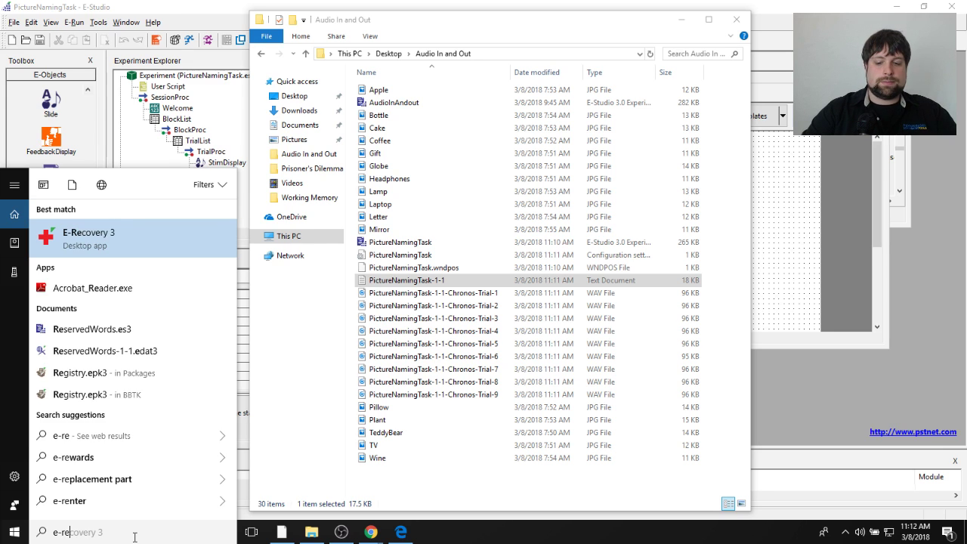
pyautogui.press('Escape')
# Step: Load the PictureNamingTask-1-1 text file from the desktop's Audio In and Out folder for recovery
pyautogui.click(598, 244)
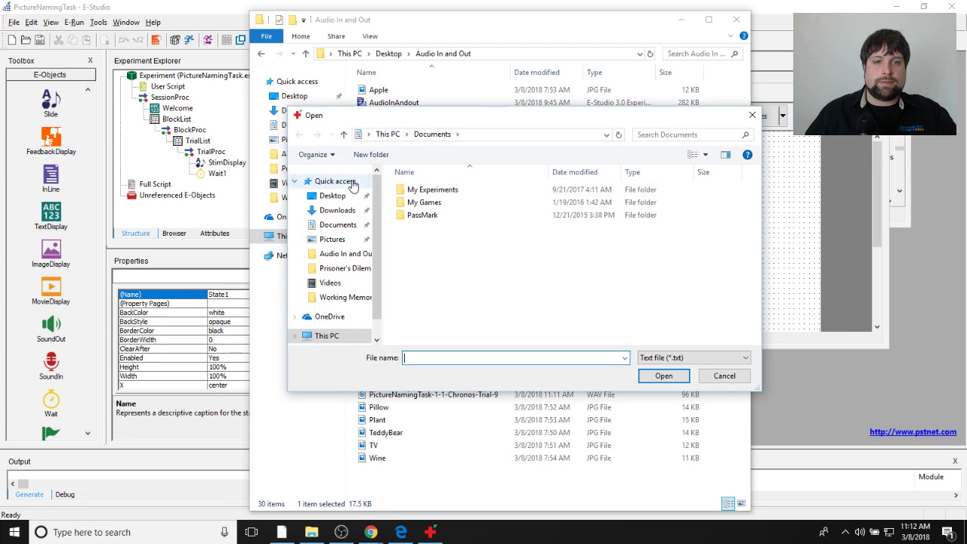
pyautogui.click(333, 196)
pyautogui.doubleClick(435, 214)
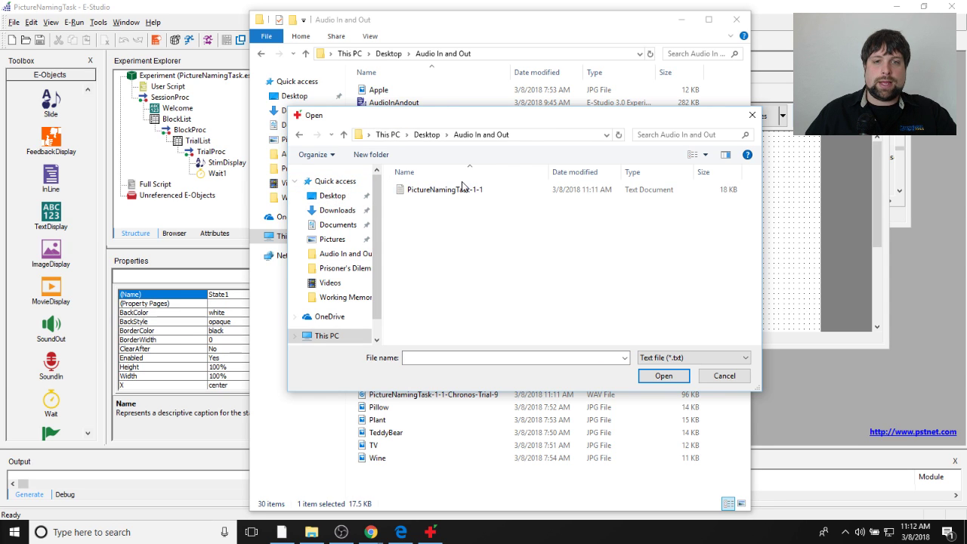
pyautogui.doubleClick(462, 189)
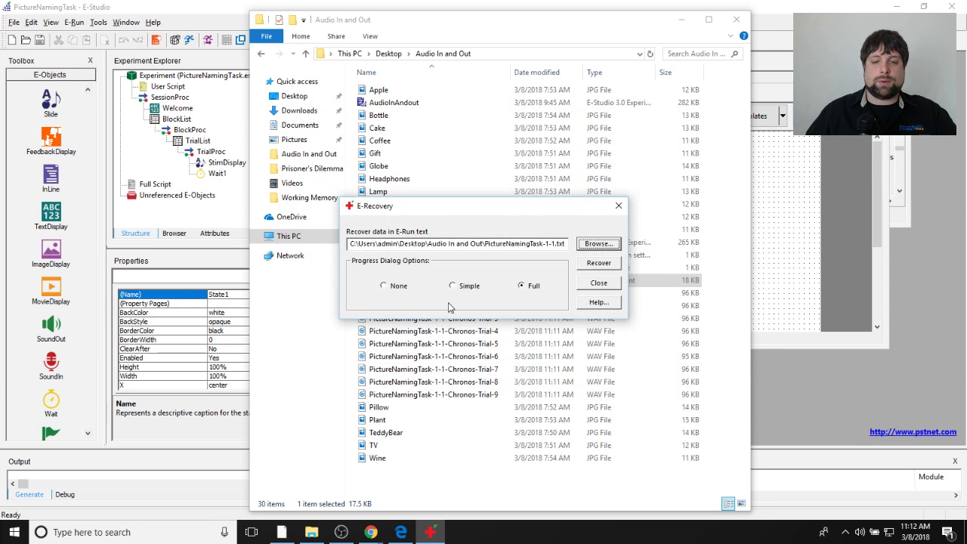
# Step: Recover the data from the text file into an EDAT file, dismiss the notice and close E-Recovery
pyautogui.moveTo(559, 210); pyautogui.dragTo(783, 174)
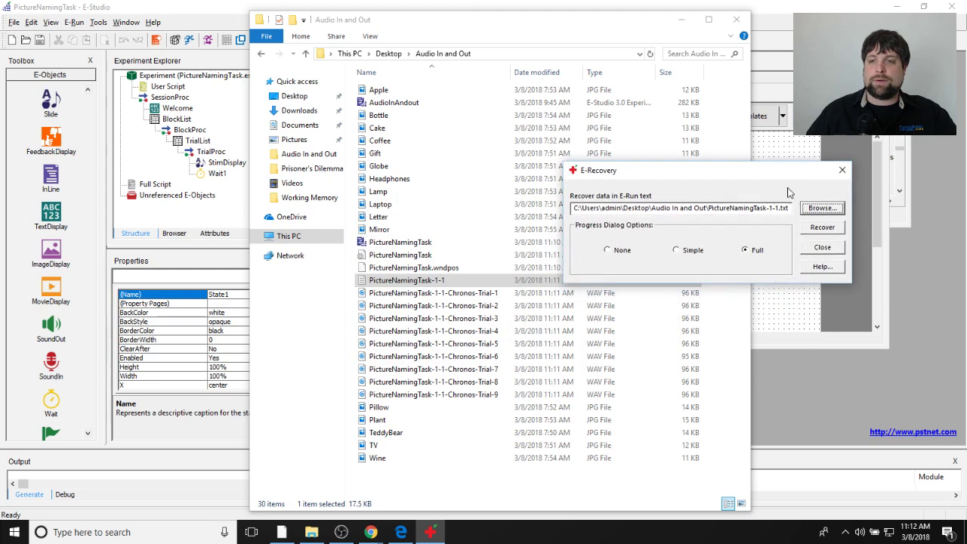
pyautogui.click(821, 226)
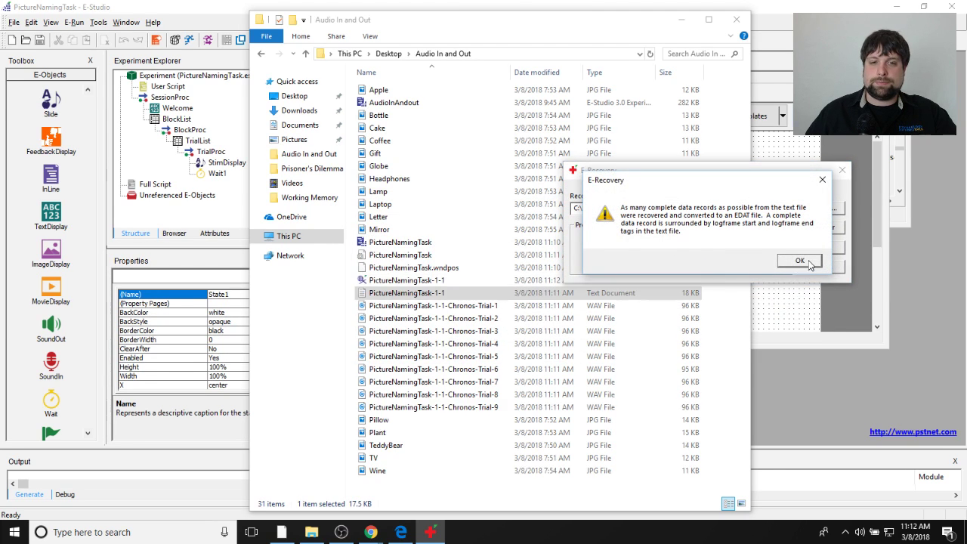
pyautogui.click(801, 260)
pyautogui.click(821, 247)
# Step: Open the recovered PictureNamingTask-1-1 data file in E-DataAid and examine the StimDisplay.RT values across the trials
pyautogui.doubleClick(398, 280)
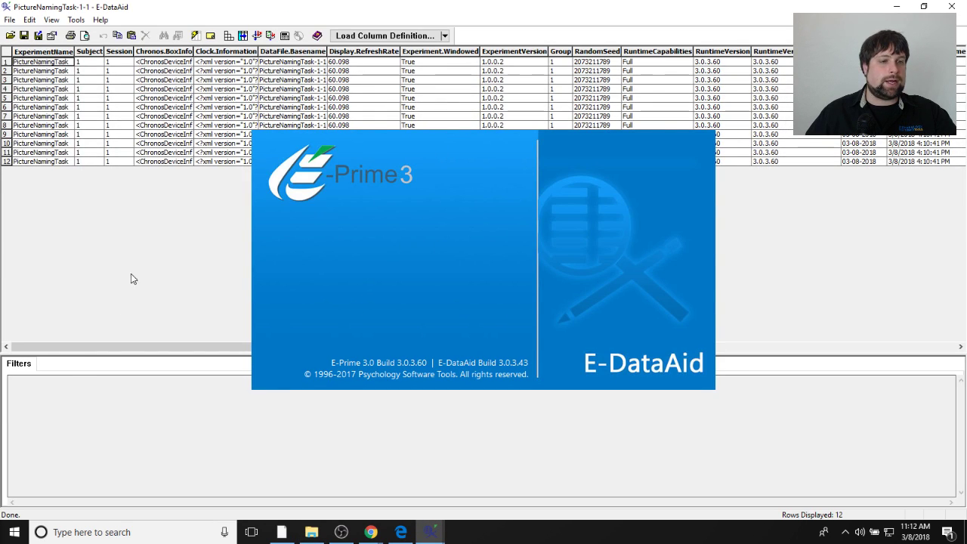
pyautogui.moveTo(80, 346); pyautogui.dragTo(771, 333)
pyautogui.click(785, 51)
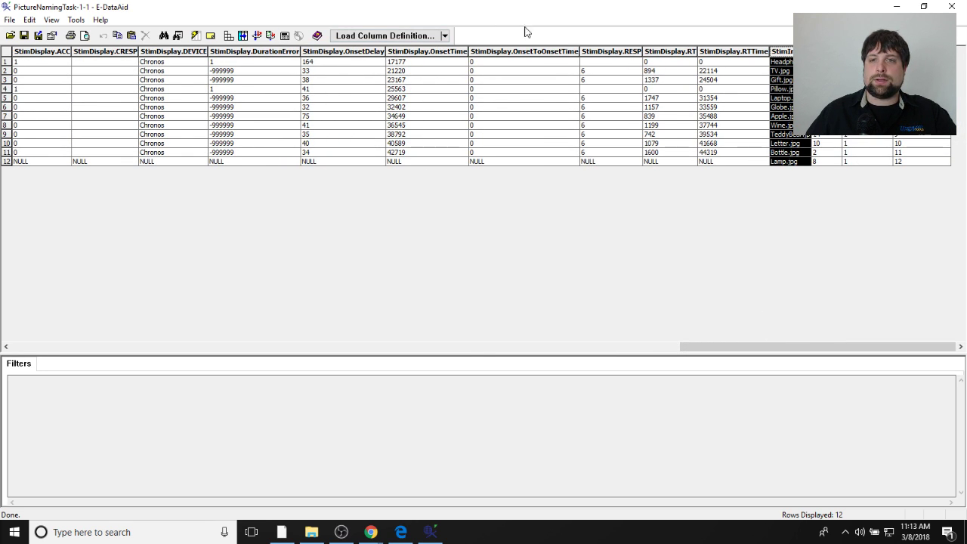
pyautogui.moveTo(664, 69); pyautogui.dragTo(679, 160)
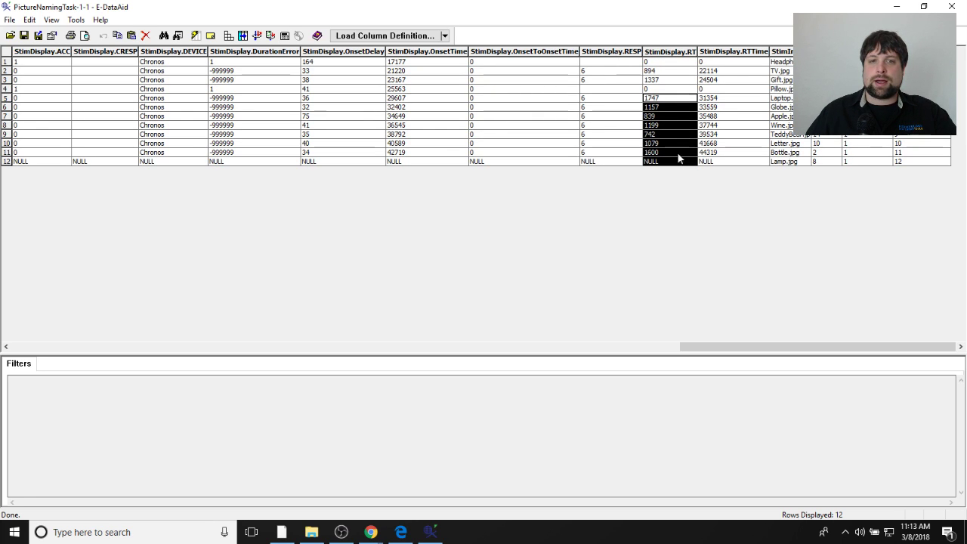
pyautogui.click(682, 98)
pyautogui.moveTo(682, 70); pyautogui.dragTo(682, 80)
pyautogui.click(682, 80)
pyautogui.click(671, 115)
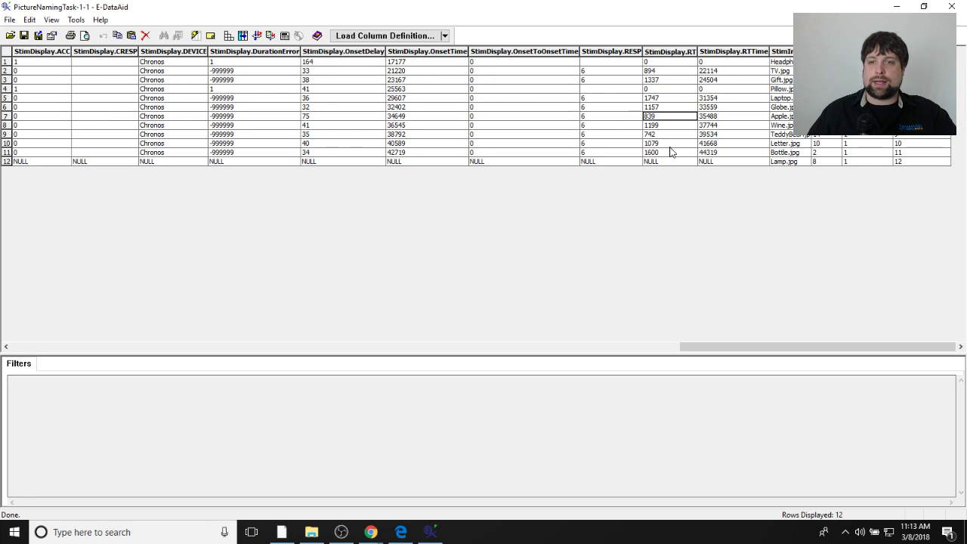
pyautogui.click(682, 152)
# Step: Locate the Chronos.Filename column and widen it to show the full WAV file names
pyautogui.moveTo(788, 349); pyautogui.dragTo(636, 352)
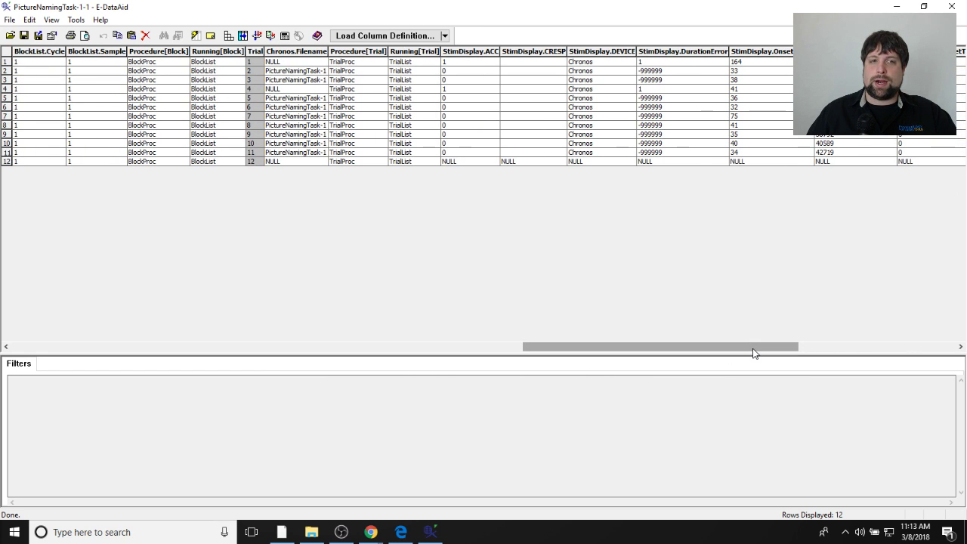
pyautogui.moveTo(735, 352); pyautogui.dragTo(487, 365)
pyautogui.moveTo(432, 352); pyautogui.dragTo(589, 360)
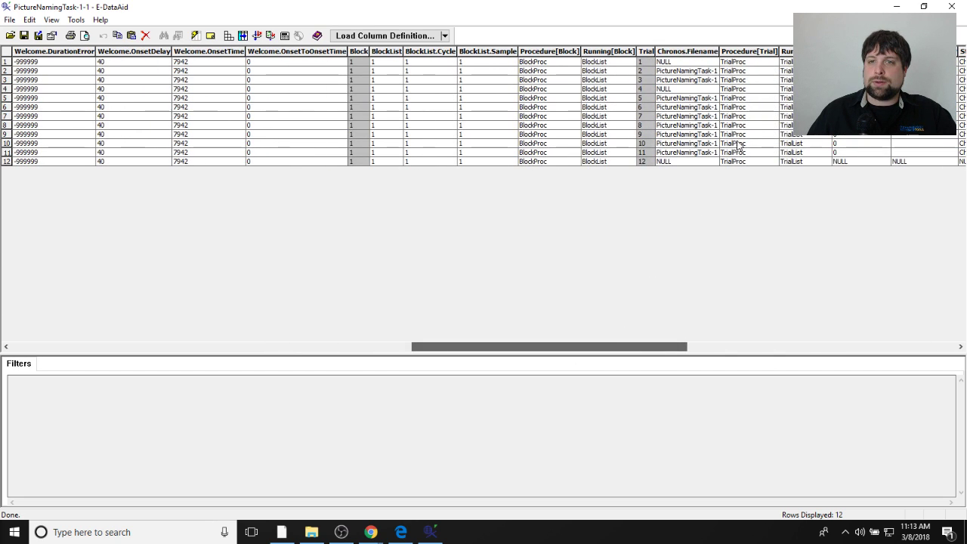
pyautogui.click(729, 51)
pyautogui.click(750, 71)
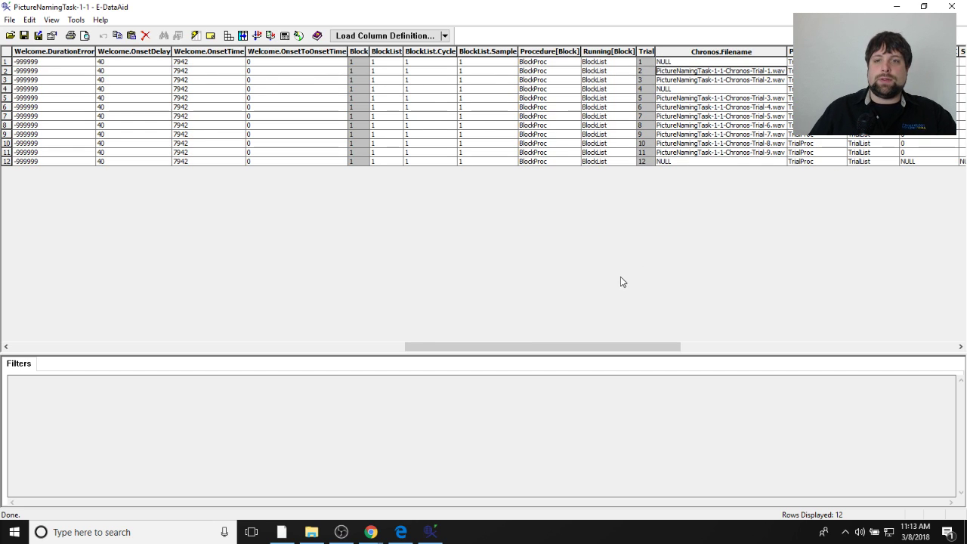
# Step: Examine the WAV file names logged for each trial in the Chronos.Filename column
pyautogui.moveTo(501, 346); pyautogui.dragTo(584, 355)
pyautogui.moveTo(434, 80); pyautogui.dragTo(442, 165)
pyautogui.moveTo(432, 71); pyautogui.dragTo(434, 85)
pyautogui.click(434, 108)
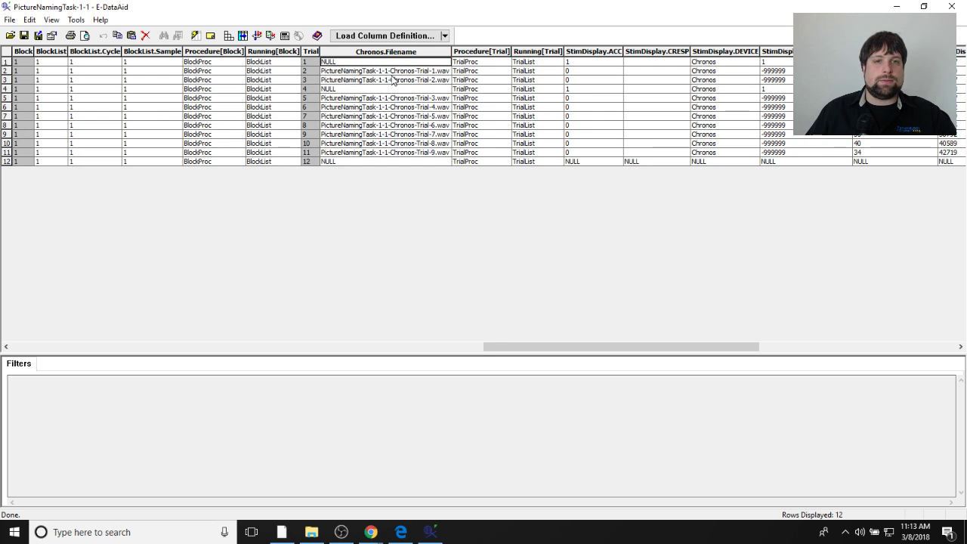
pyautogui.press('Down')
# Step: Highlight the rows of trials 2 and 5 in turn to compare each trial with its logged recording
pyautogui.click(7, 70)
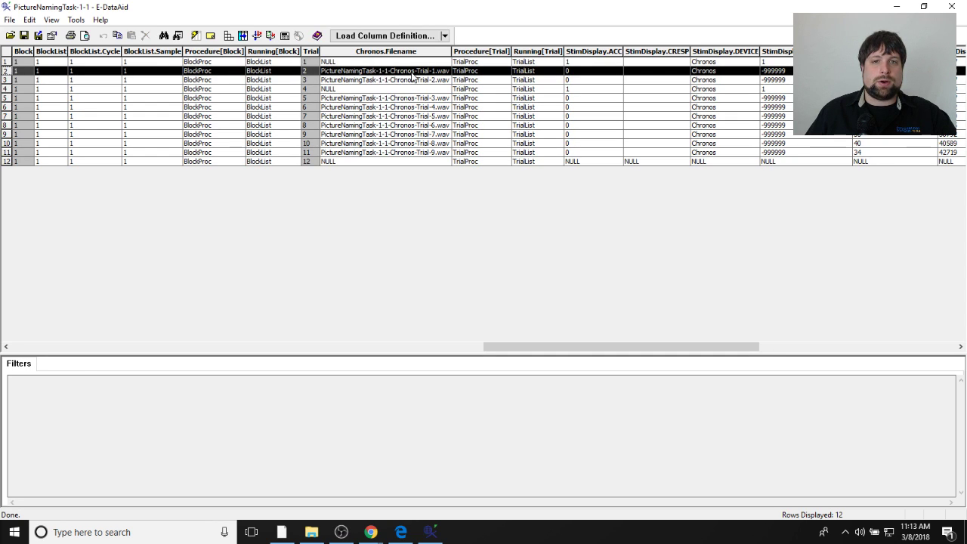
pyautogui.moveTo(614, 352); pyautogui.dragTo(595, 352)
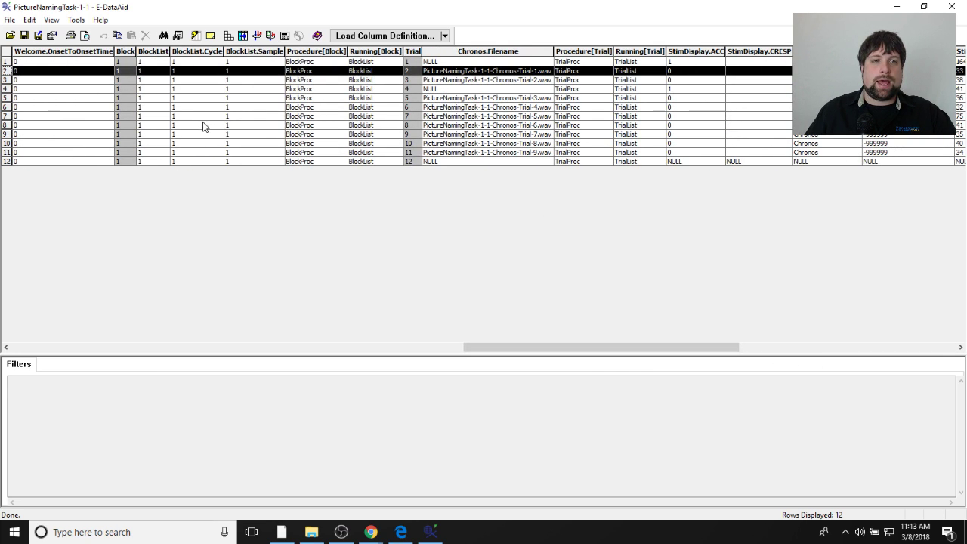
pyautogui.click(7, 99)
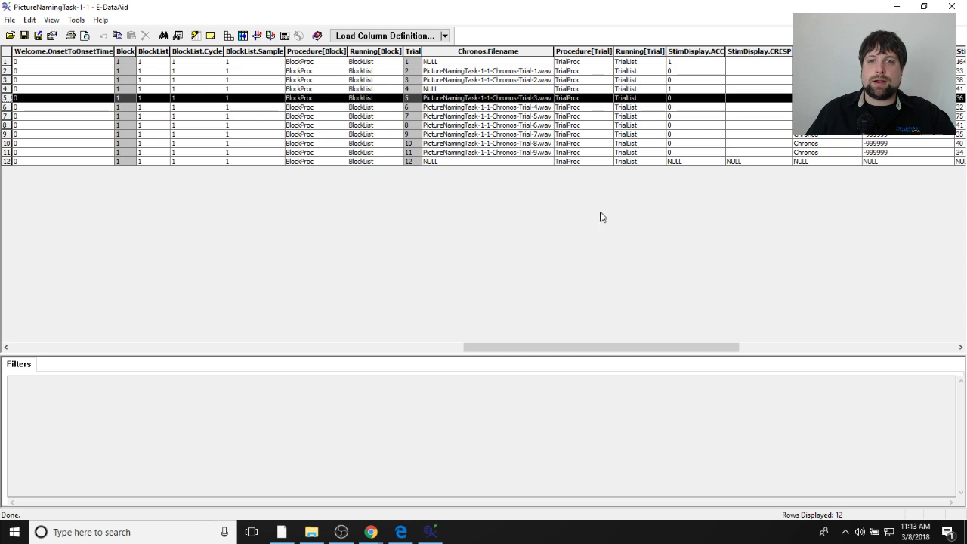
pyautogui.moveTo(569, 347); pyautogui.dragTo(399, 349)
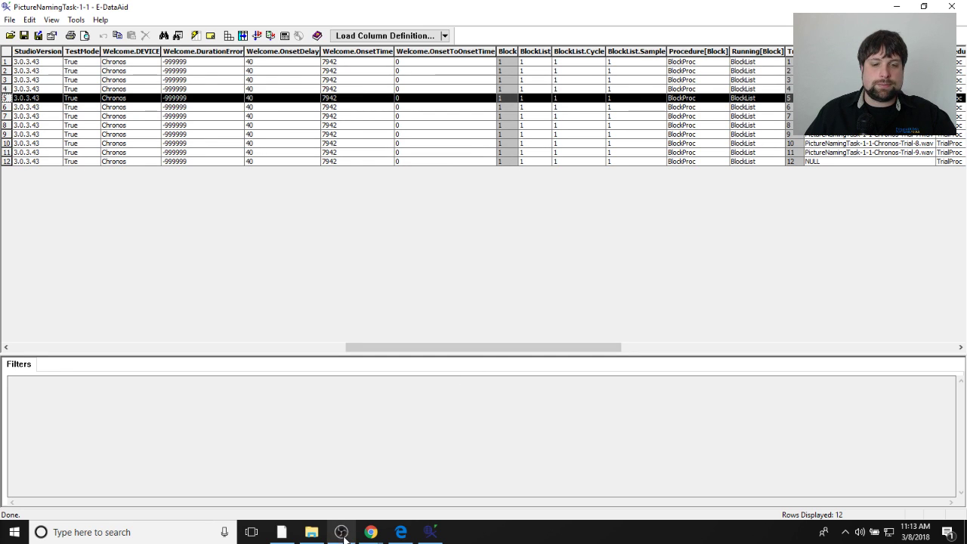
# Step: Switch to File Explorer, play the Chronos-Trial-3 WAV recording, and close both the player and the folder window
pyautogui.click(311, 532)
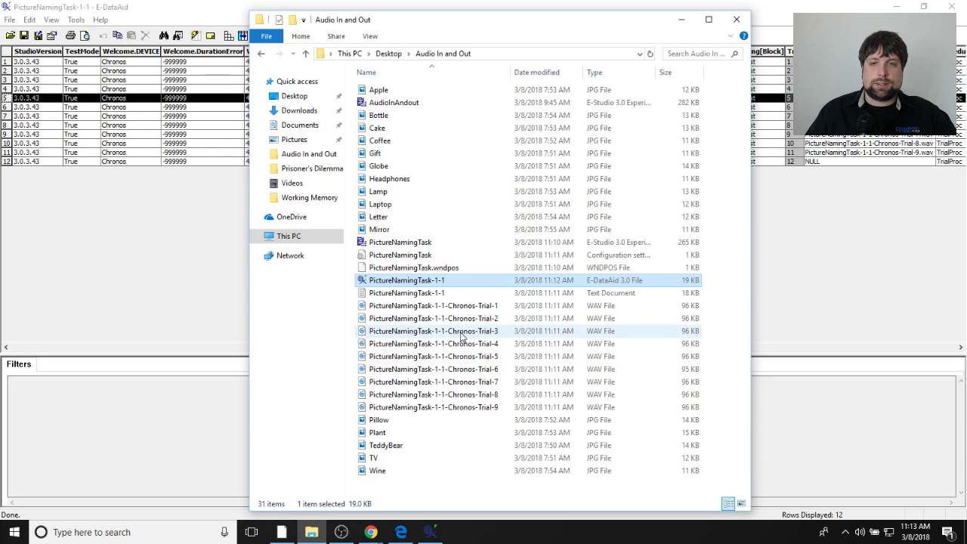
pyautogui.moveTo(572, 12); pyautogui.dragTo(582, 87)
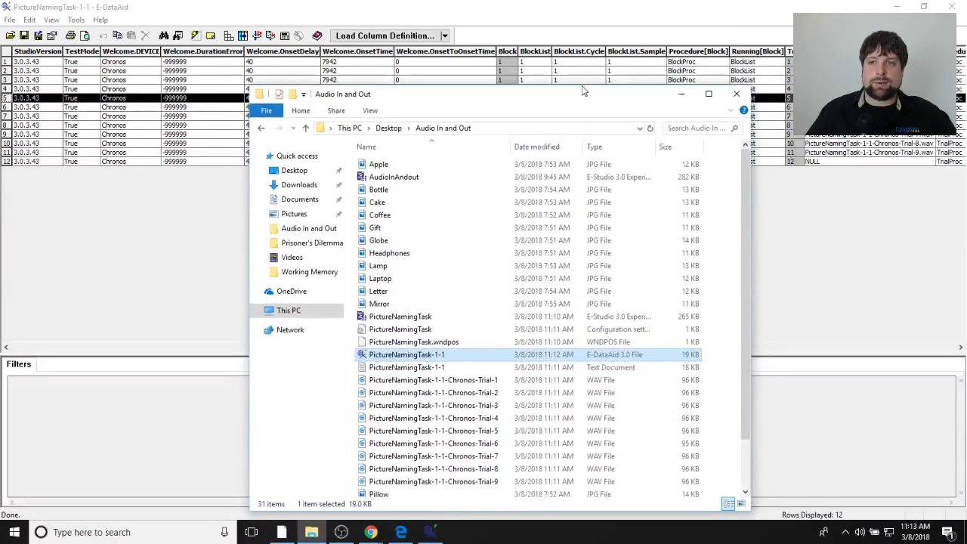
pyautogui.doubleClick(433, 403)
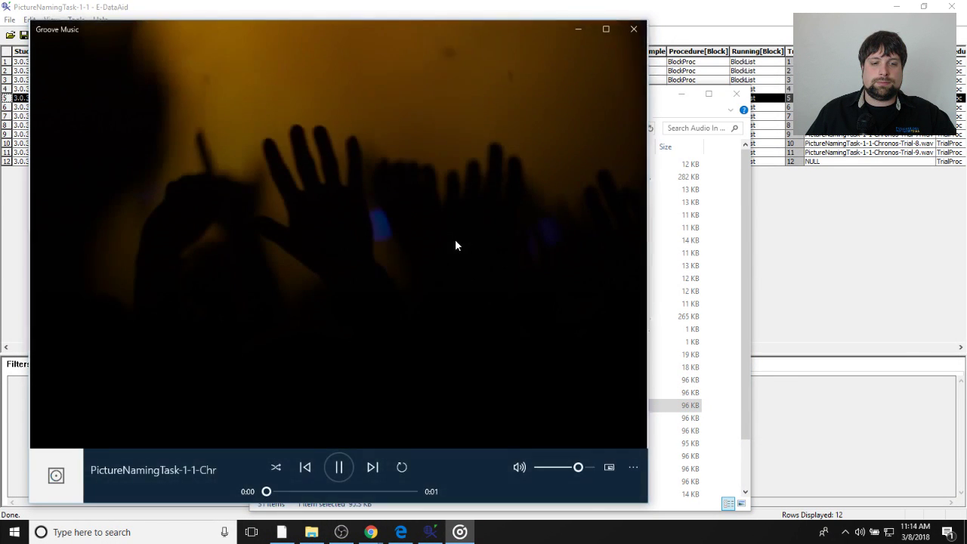
pyautogui.click(633, 28)
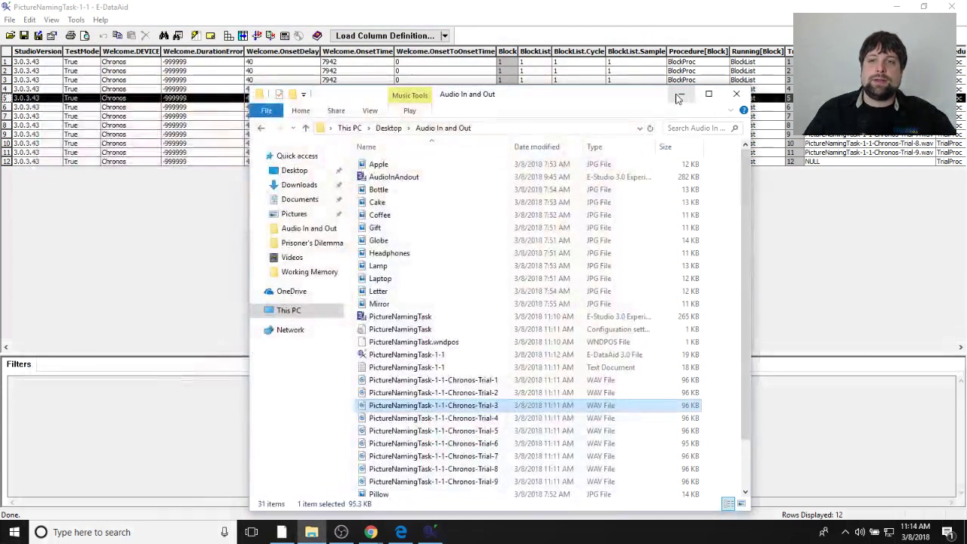
pyautogui.click(734, 95)
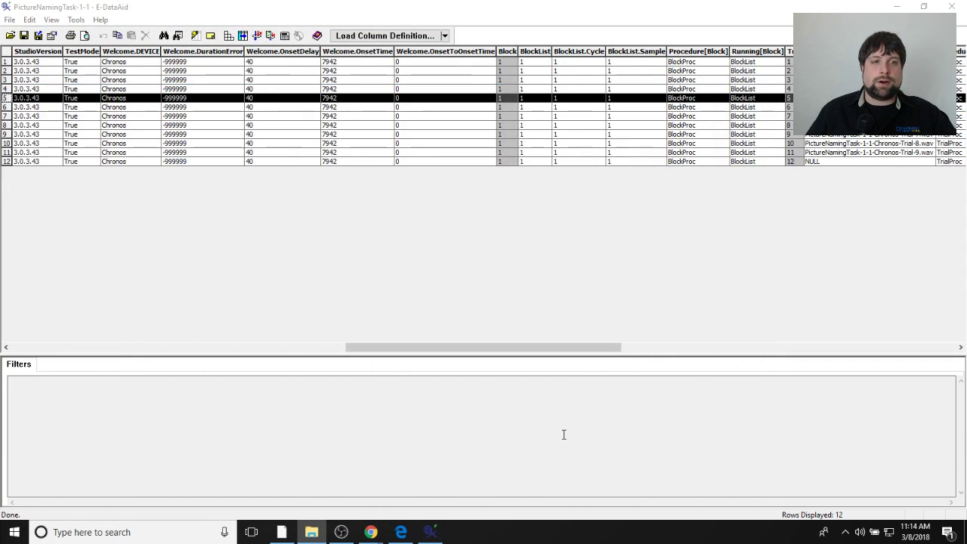
# Step: Check the StimDisplay response columns for trial 5 and close E-DataAid without saving the changes
pyautogui.moveTo(556, 347); pyautogui.dragTo(841, 348)
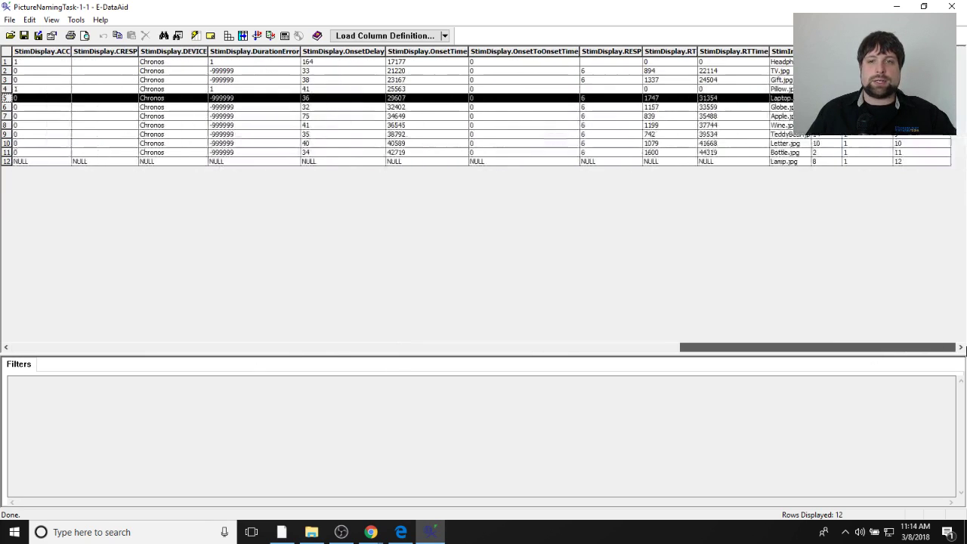
pyautogui.press('super+Down')
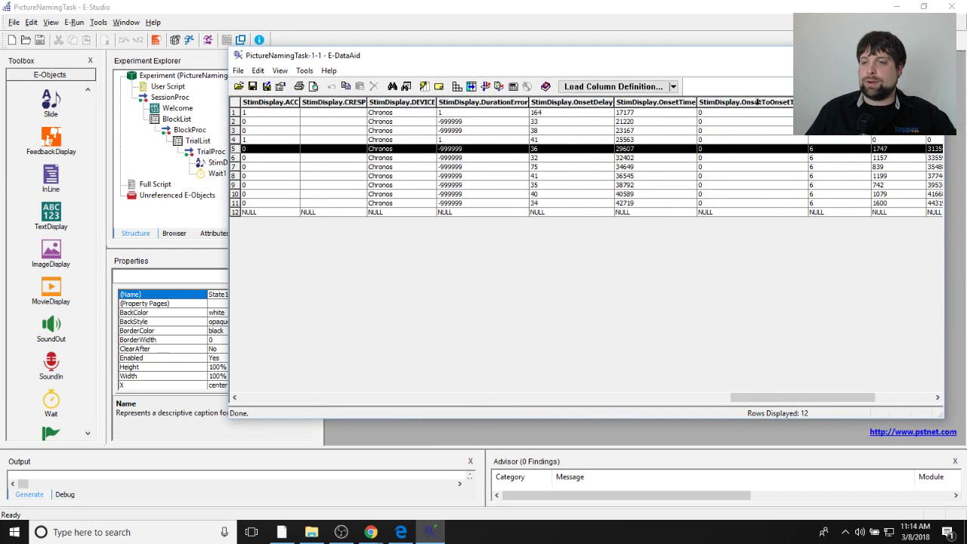
pyautogui.hotkey('alt', 'F4')
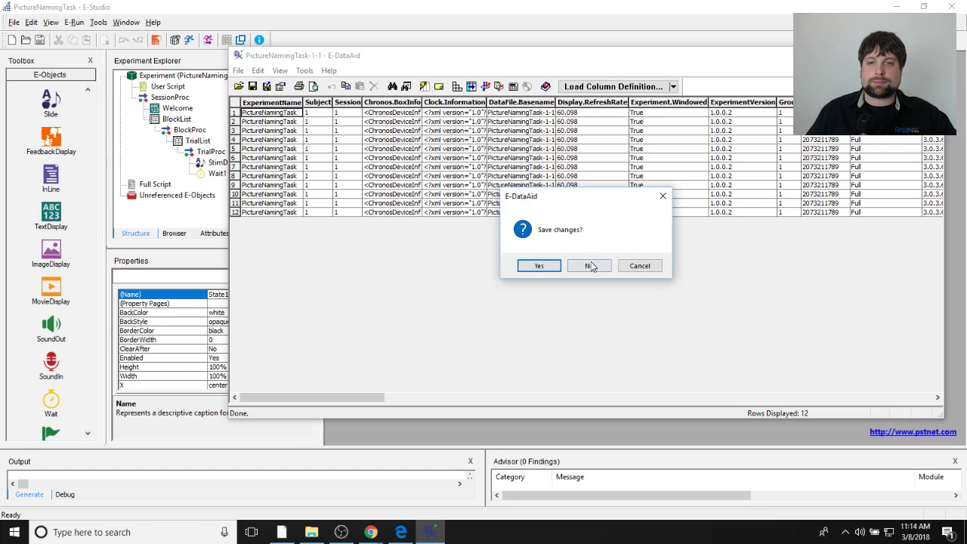
pyautogui.click(589, 264)
pyautogui.click(551, 169)
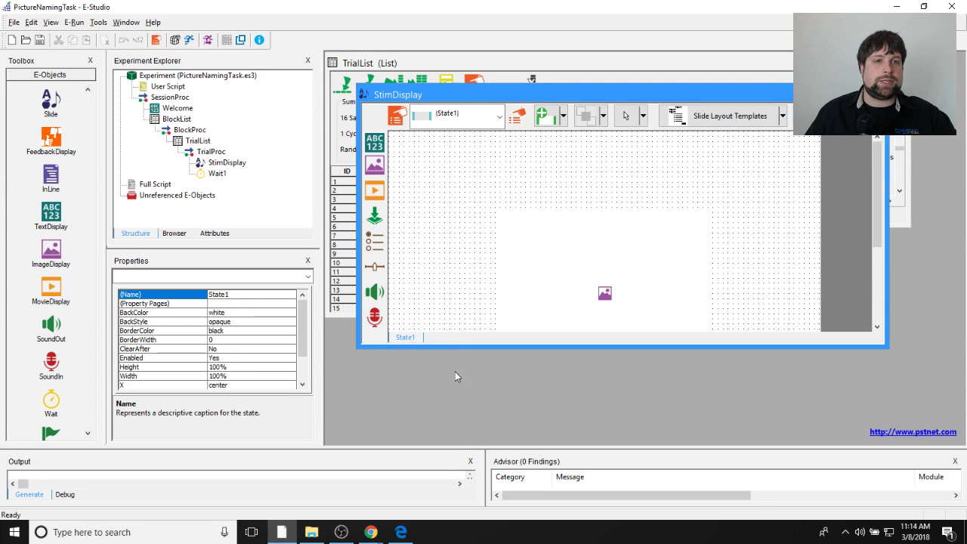
# Step: Close all open object windows in E-Studio and open the TrialProc procedure
pyautogui.click(121, 22)
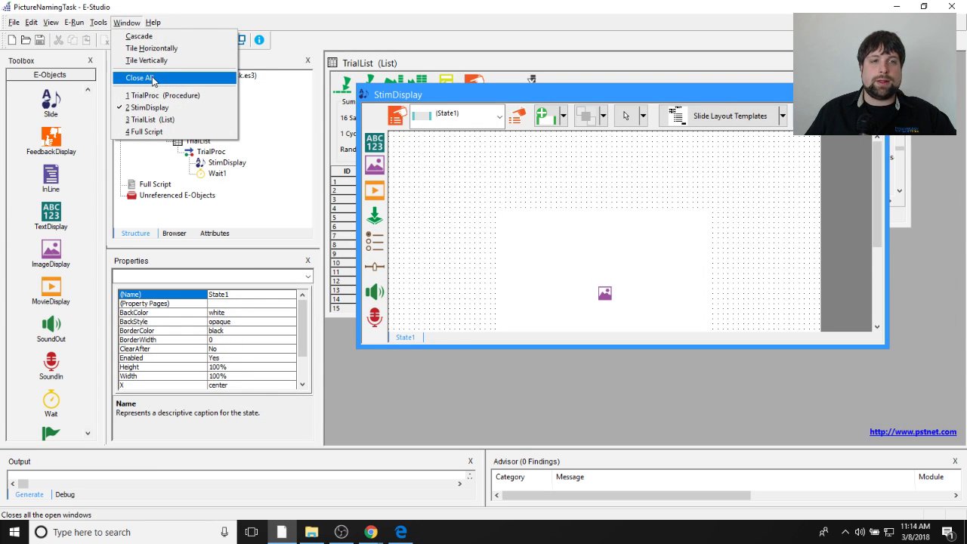
pyautogui.click(140, 77)
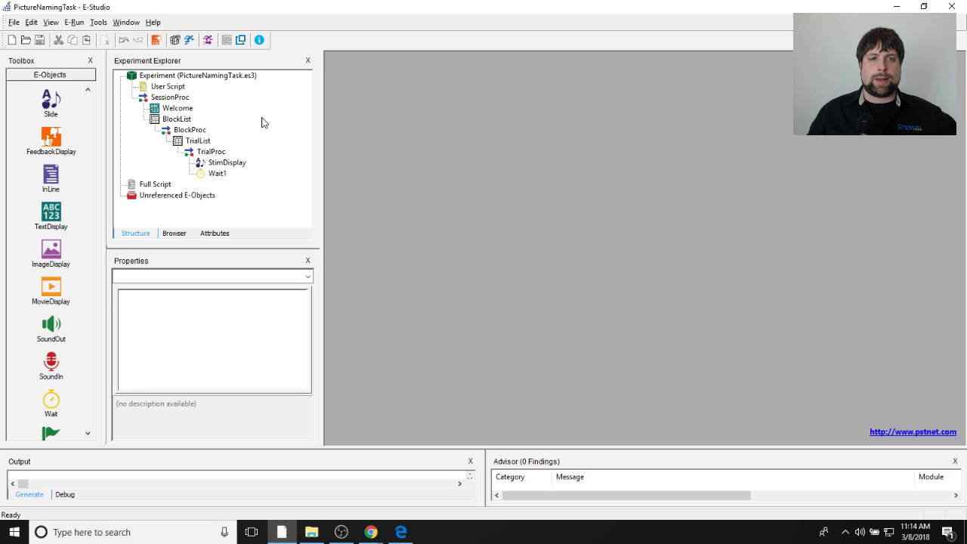
pyautogui.doubleClick(213, 151)
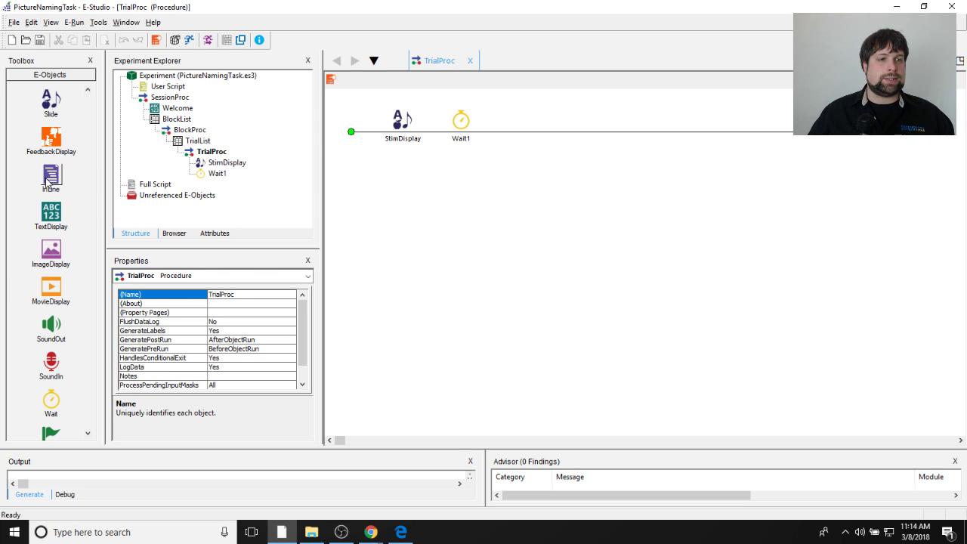
# Step: Insert an InLine object named PrepareAudioFile after Wait1 in TrialProc and open its script
pyautogui.moveTo(86, 194); pyautogui.dragTo(818, 290)
pyautogui.click(521, 122)
pyautogui.rightClick(527, 125)
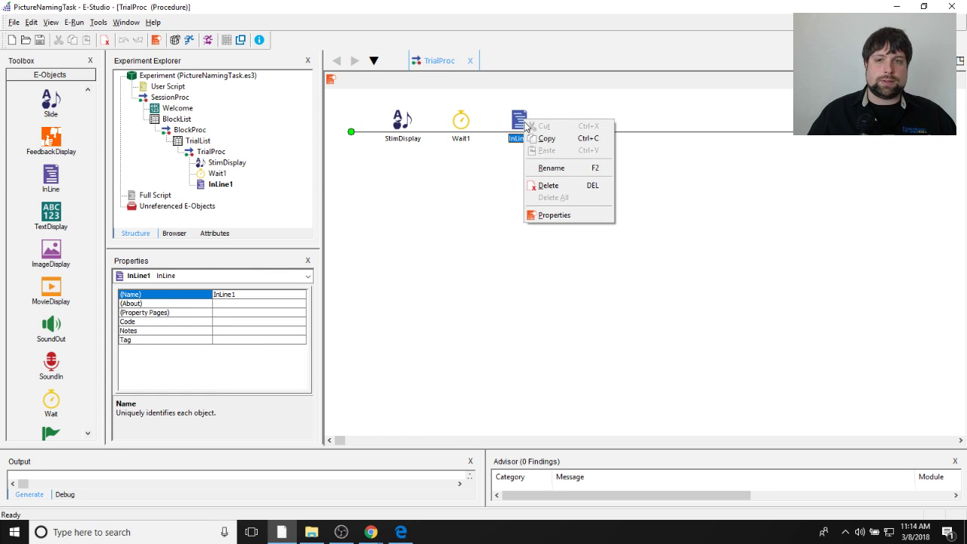
pyautogui.click(560, 170)
pyautogui.write('P')
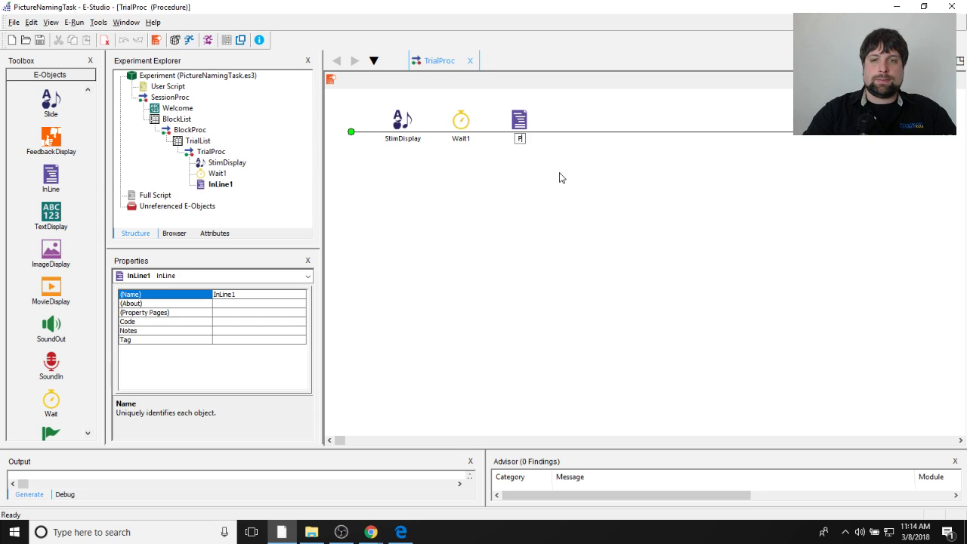
pyautogui.write('repareAudioFile')
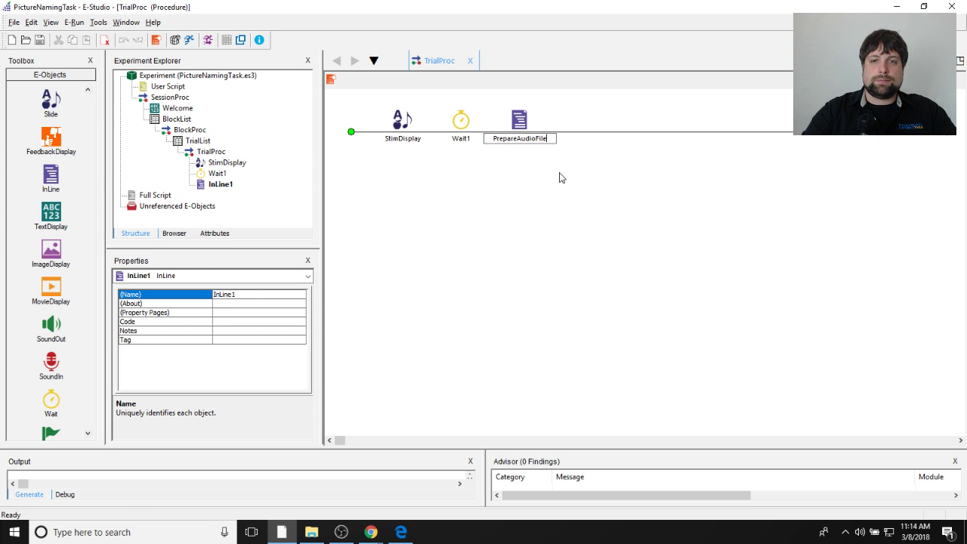
pyautogui.press('Return')
pyautogui.click(513, 280)
pyautogui.doubleClick(528, 133)
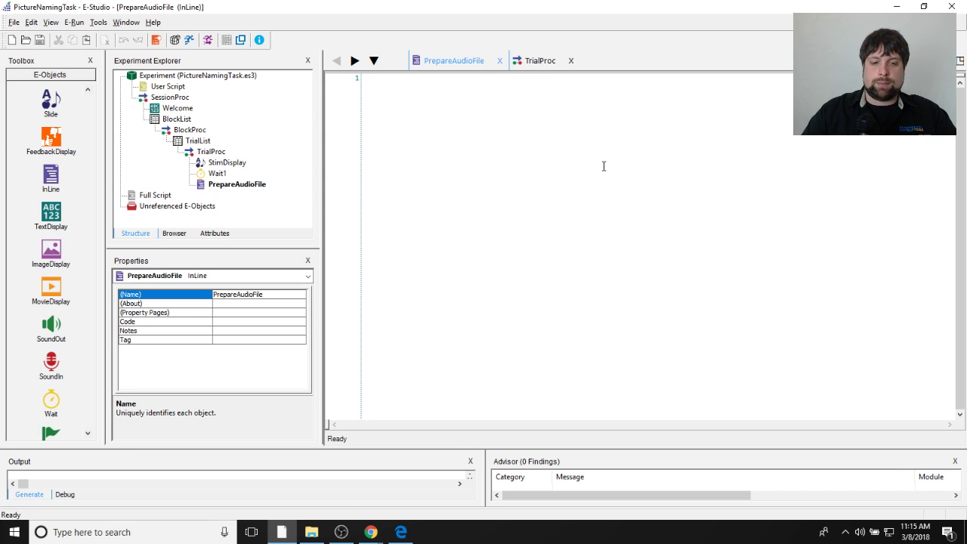
# Step: Switch to File Explorer, check the Chronos-Trial WAV recordings in the Audio In and Out folder, and minimize the window
pyautogui.click(311, 532)
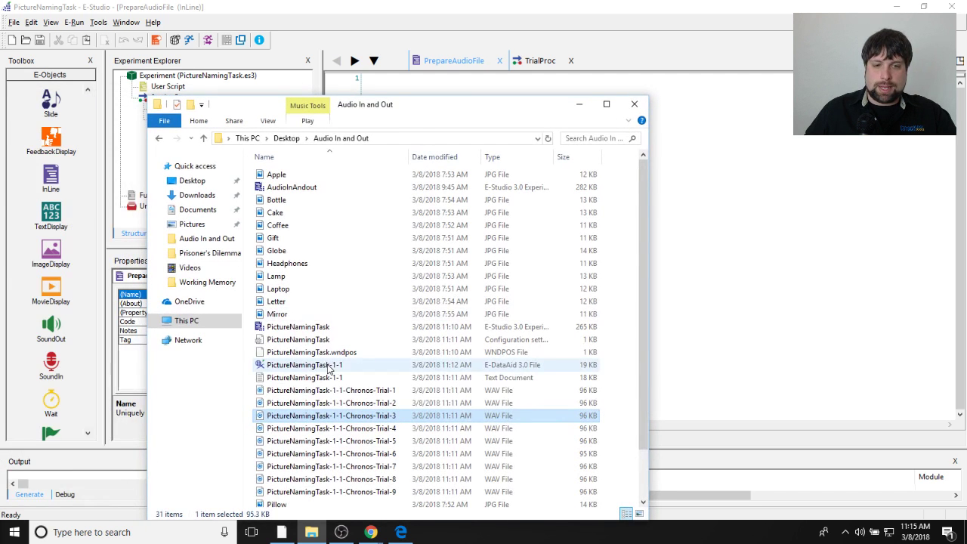
pyautogui.click(341, 416)
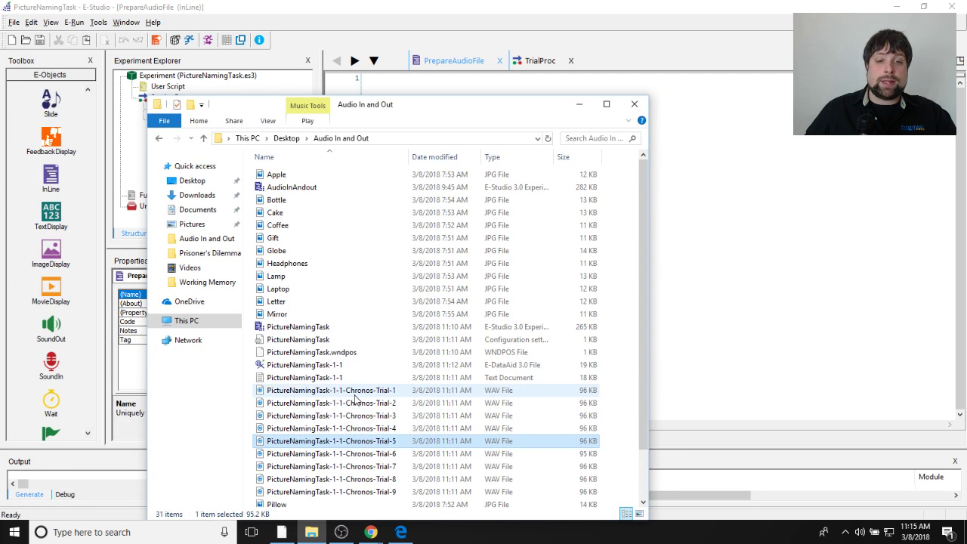
pyautogui.click(355, 392)
pyautogui.moveTo(512, 96); pyautogui.dragTo(445, 95)
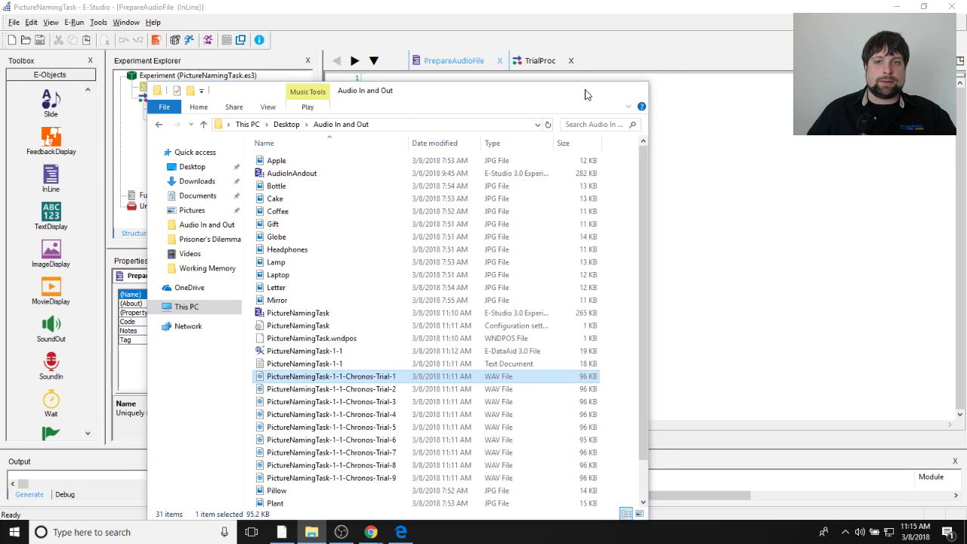
pyautogui.click(579, 90)
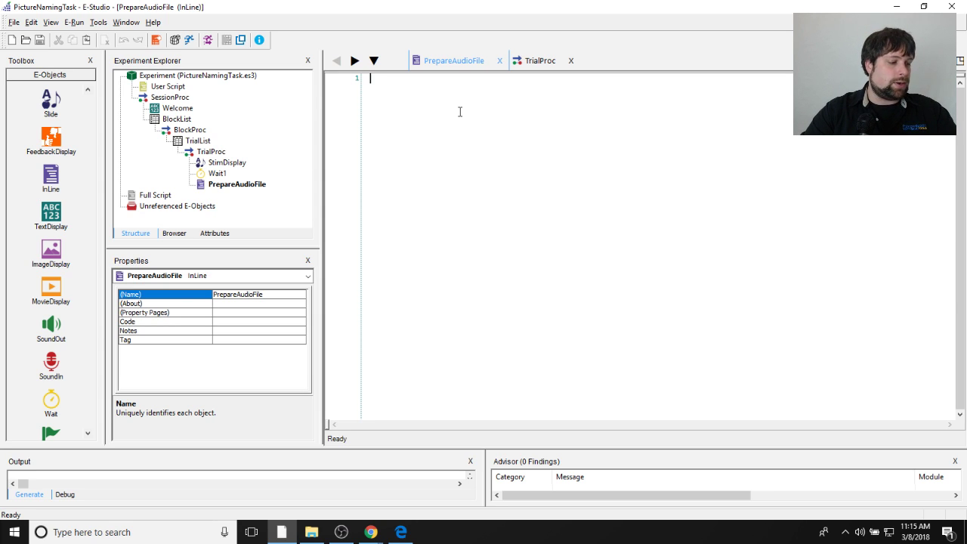
# Step: Write Chronos.AudioIn.Stop as the first line of the PrepareAudioFile script, followed by a blank line
pyautogui.write('Chronos.Audio')
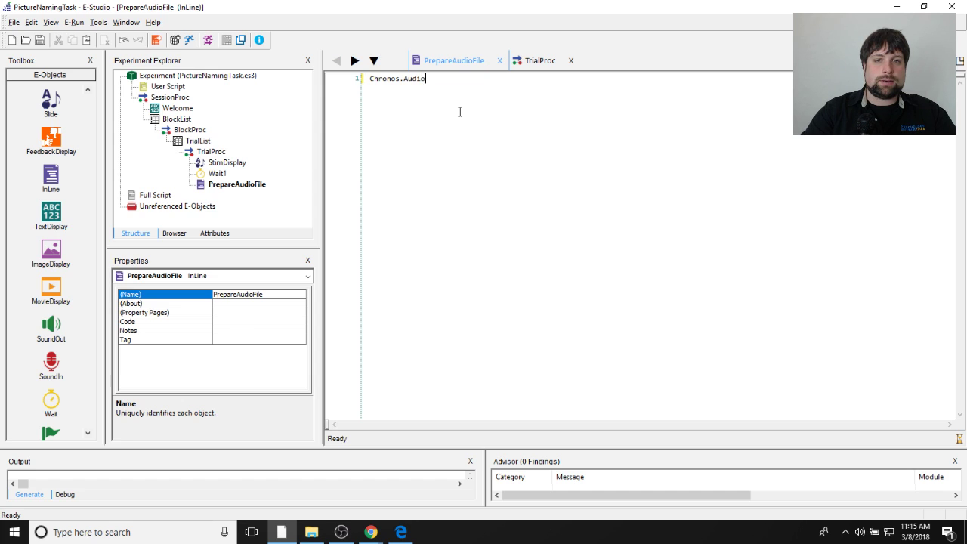
pyautogui.write('In.Stop')
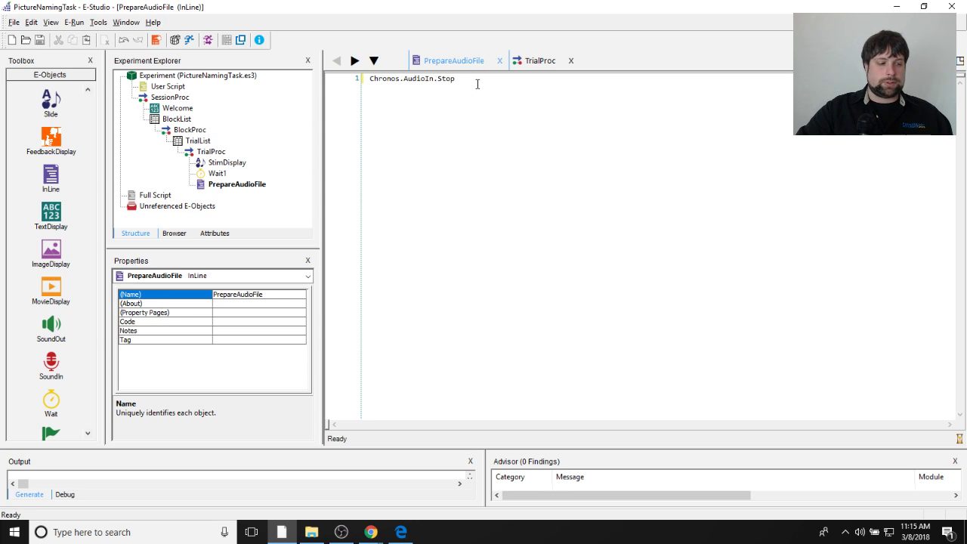
pyautogui.press('Return')
pyautogui.press('Return')
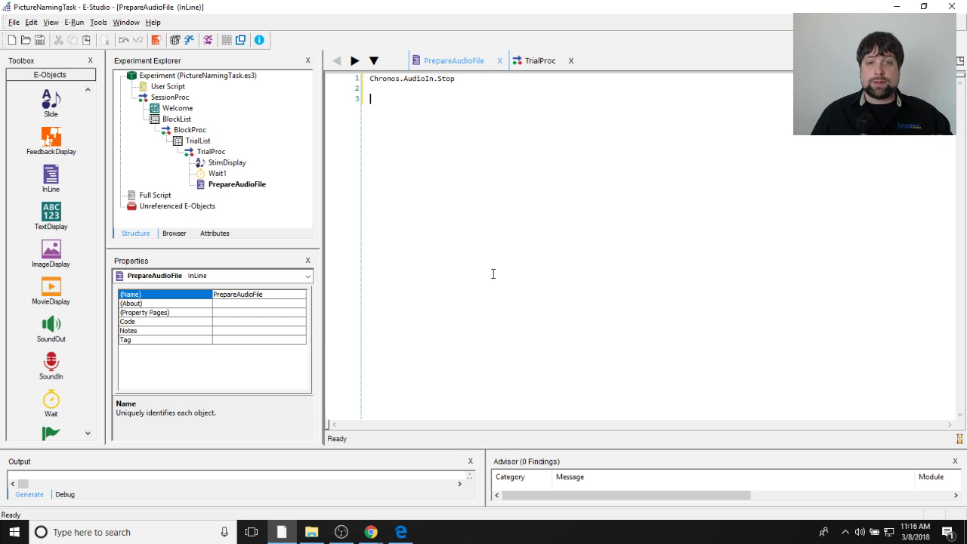
# Step: Declare the file name variable in the script with Dim strFile As String
pyautogui.write('Di ')
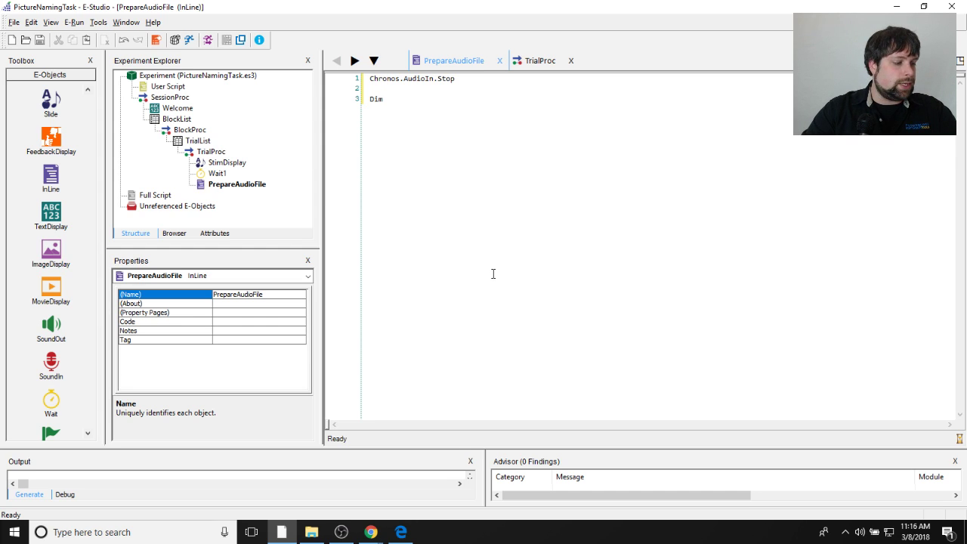
pyautogui.write('m strFile')
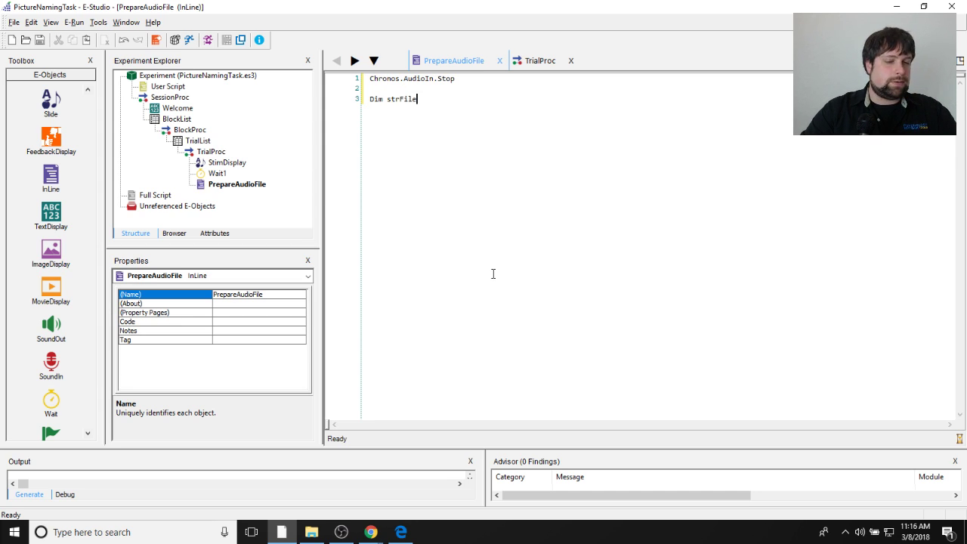
pyautogui.write(' As String')
pyautogui.press('BackSpace')
pyautogui.press('BackSpace')
pyautogui.press('BackSpace')
pyautogui.press('BackSpace')
pyautogui.press('BackSpace')
pyautogui.write('tring')
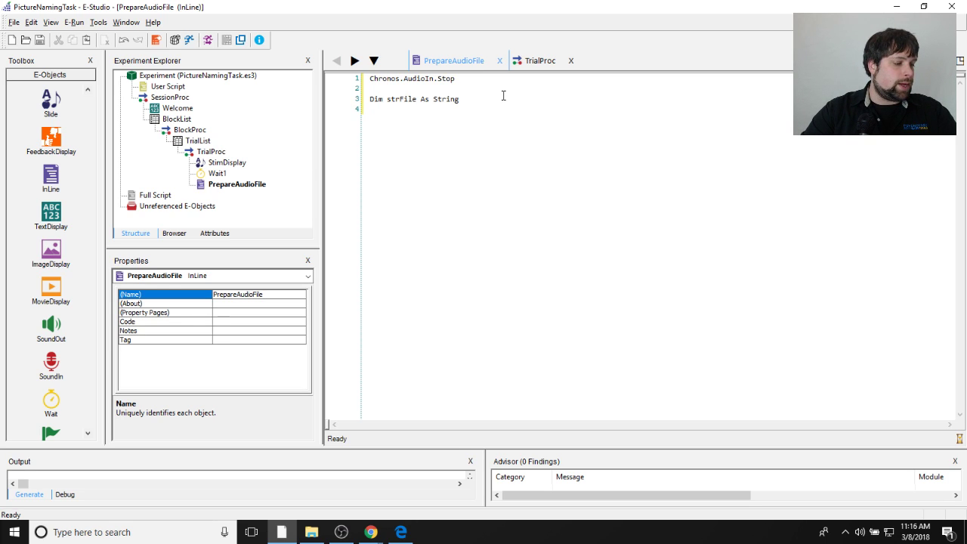
# Step: Assign the recording's path to the variable with the line strFile = Chronos.AudioIn.GetPath(True)
pyautogui.write('.S')
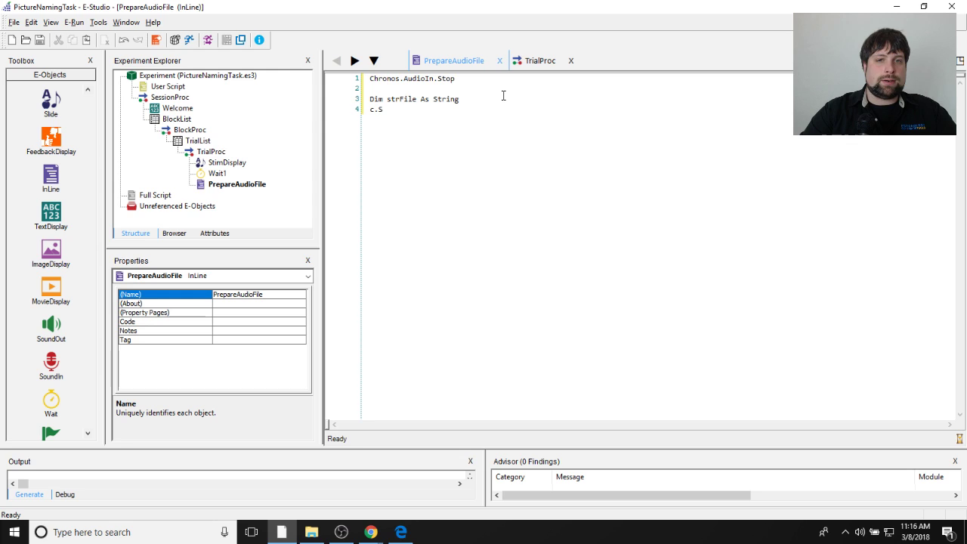
pyautogui.press('BackSpace')
pyautogui.press('BackSpace')
pyautogui.press('BackSpace')
pyautogui.write('strFile')
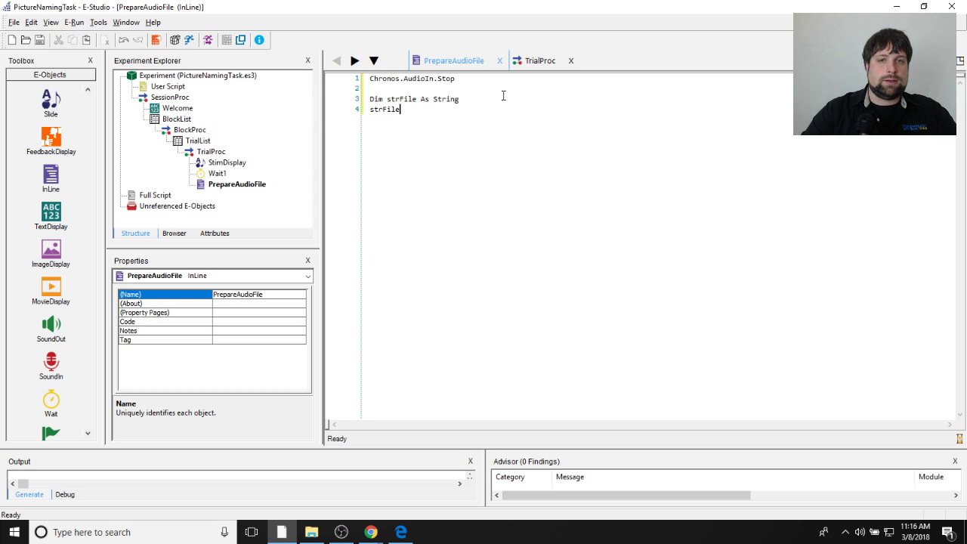
pyautogui.write(' = Chronos.Audio')
pyautogui.press('BackSpace')
pyautogui.press('BackSpace')
pyautogui.press('BackSpace')
pyautogui.write('udioIn.')
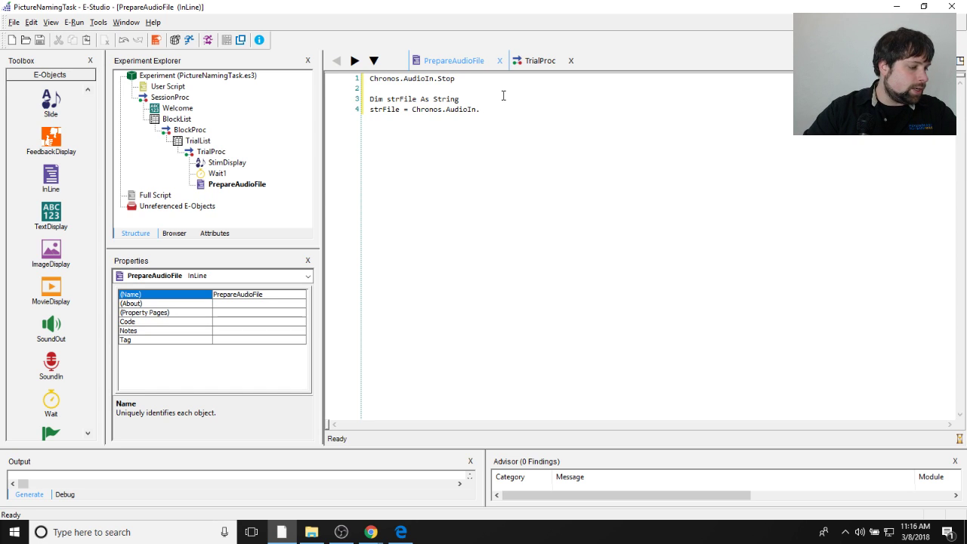
pyautogui.write('GetPath(')
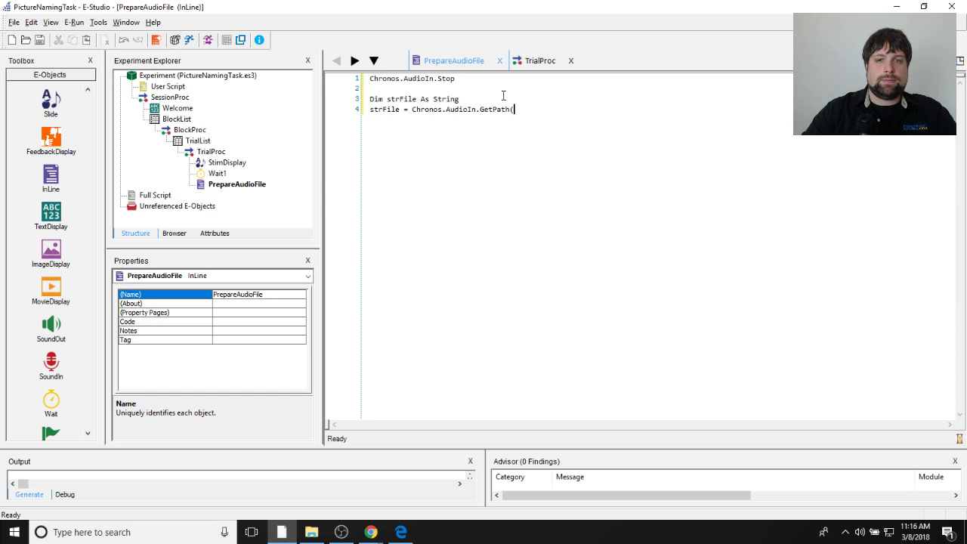
pyautogui.write('True)')
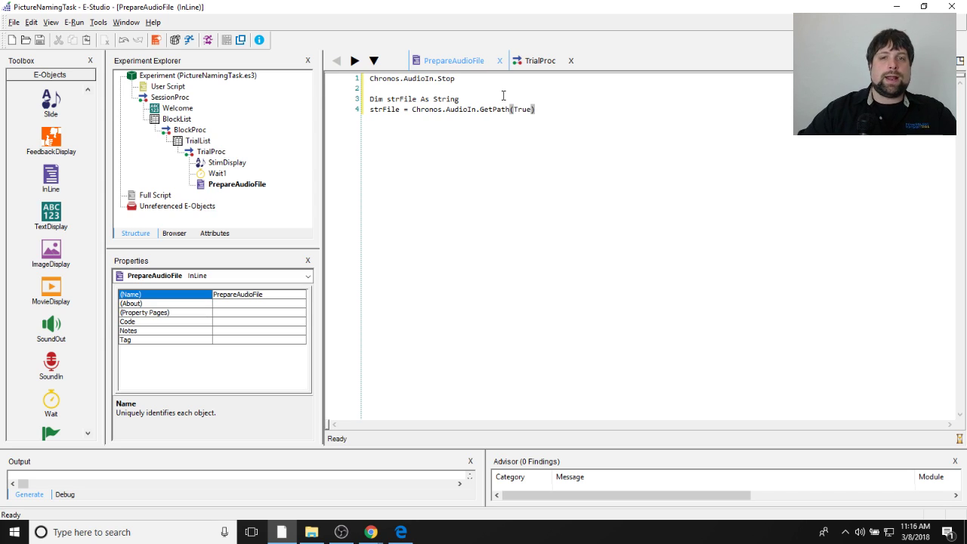
pyautogui.moveTo(413, 111)
pyautogui.mouseDown()
pyautogui.moveTo(536, 110)
pyautogui.moveTo(411, 110)
pyautogui.mouseUp()
pyautogui.click(539, 113)
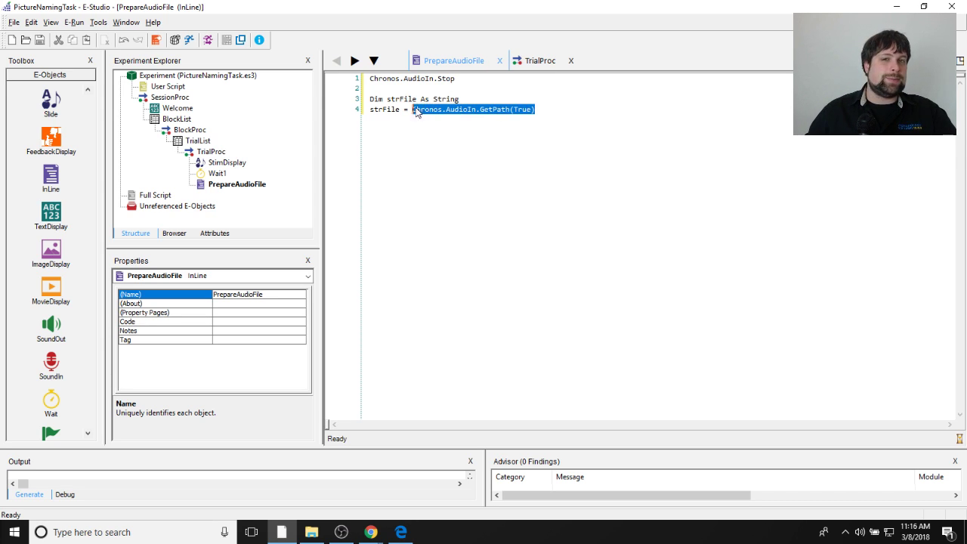
pyautogui.click(546, 118)
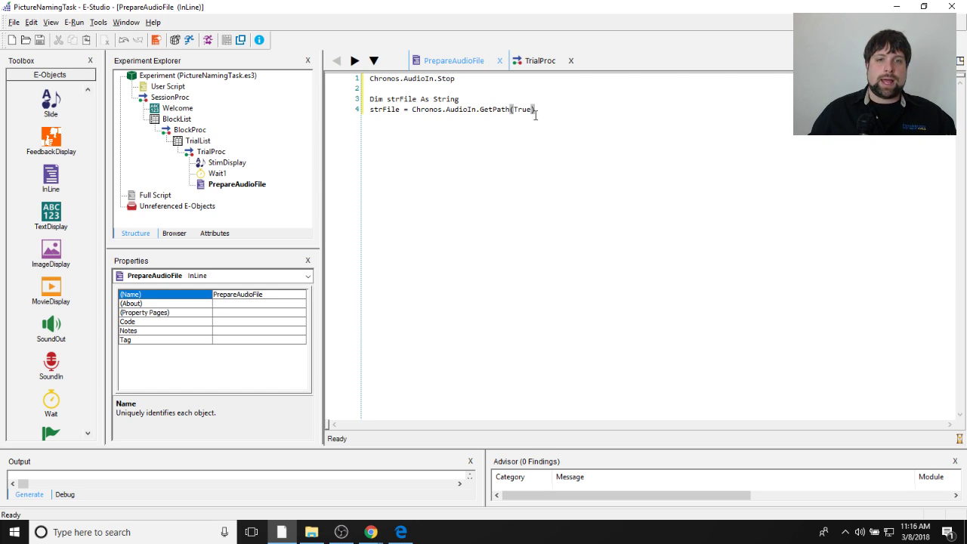
# Step: Add the debug output line Debug.Print "Recording File: " & strFile below the path assignment
pyautogui.press('Return')
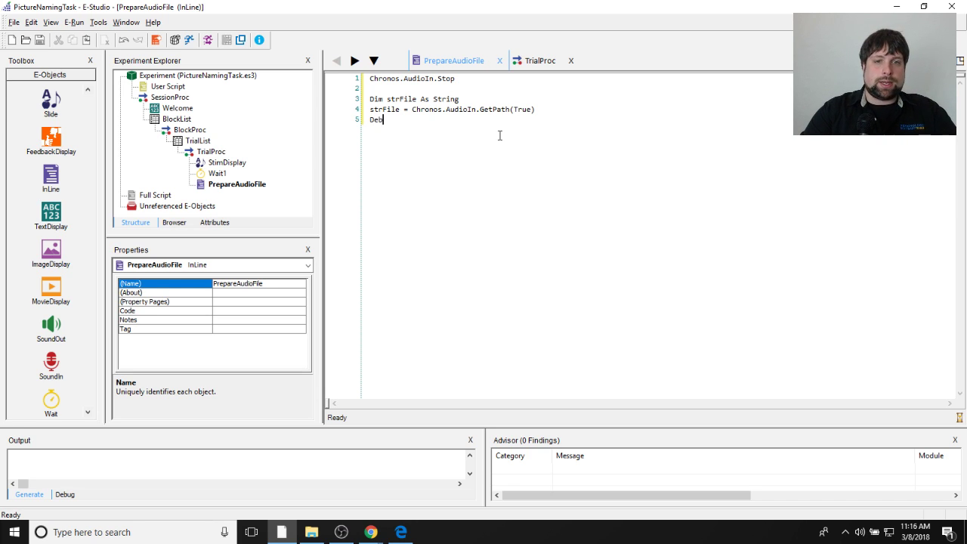
pyautogui.write('ug.Print')
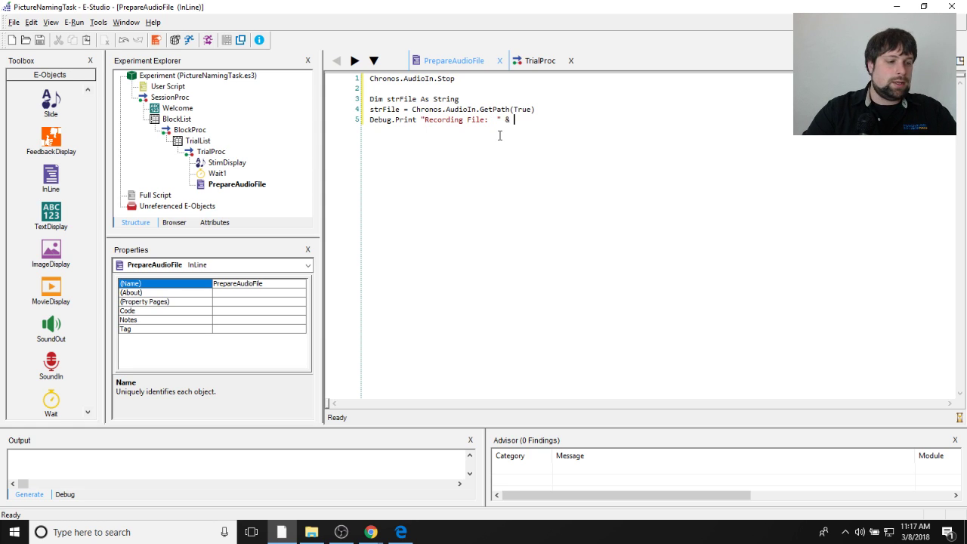
pyautogui.write('Fil')
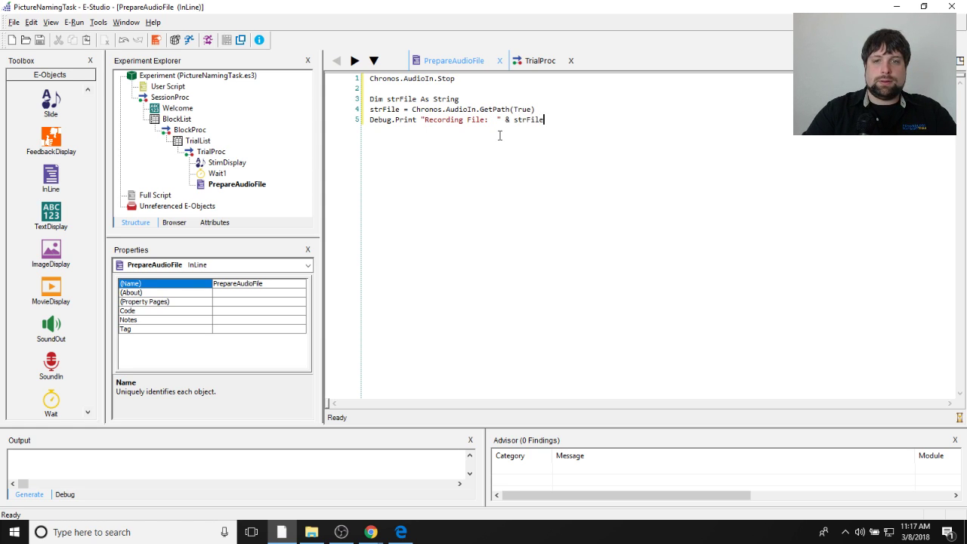
pyautogui.write('e')
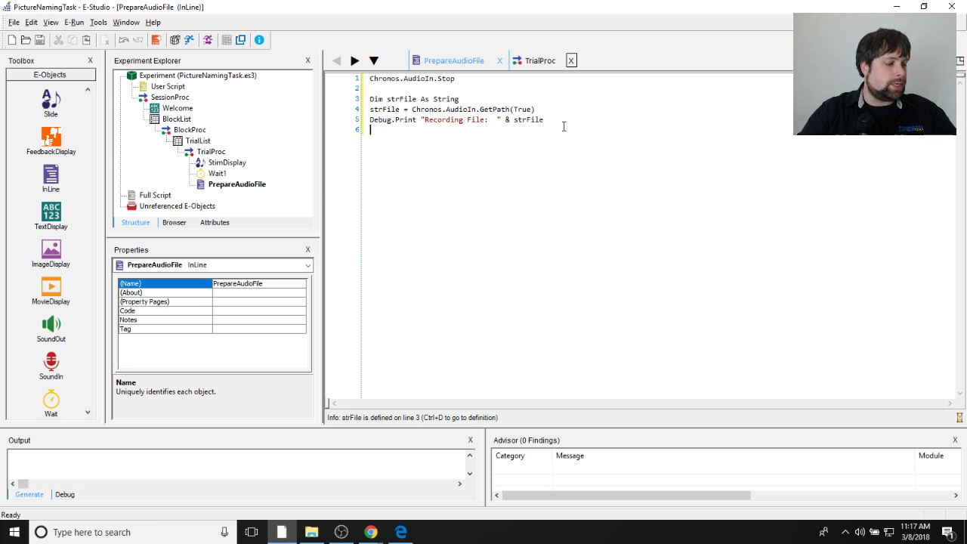
# Step: Log the path as an attribute by adding the line c.SetAttrib "RecordingFile", strFile
pyautogui.write('Attrib')
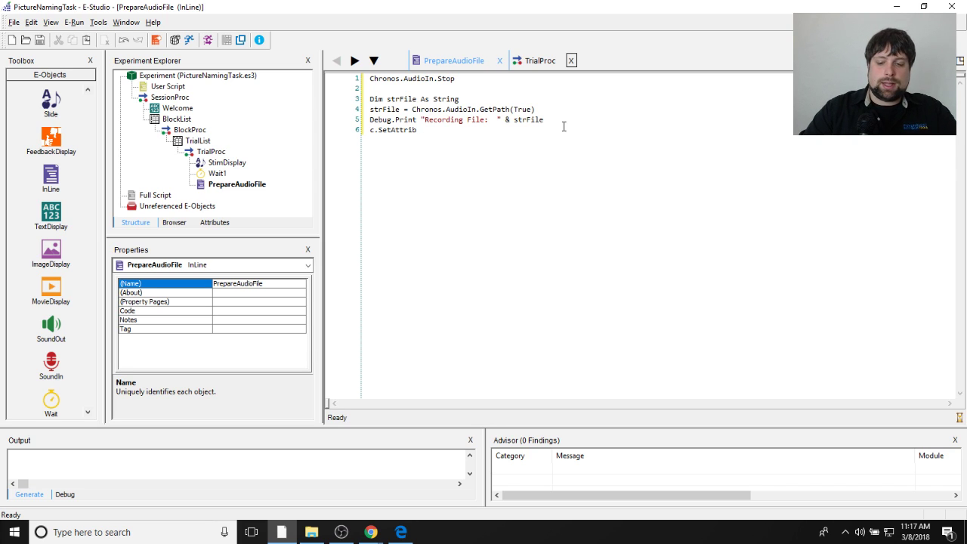
pyautogui.write(' "RecordingFile')
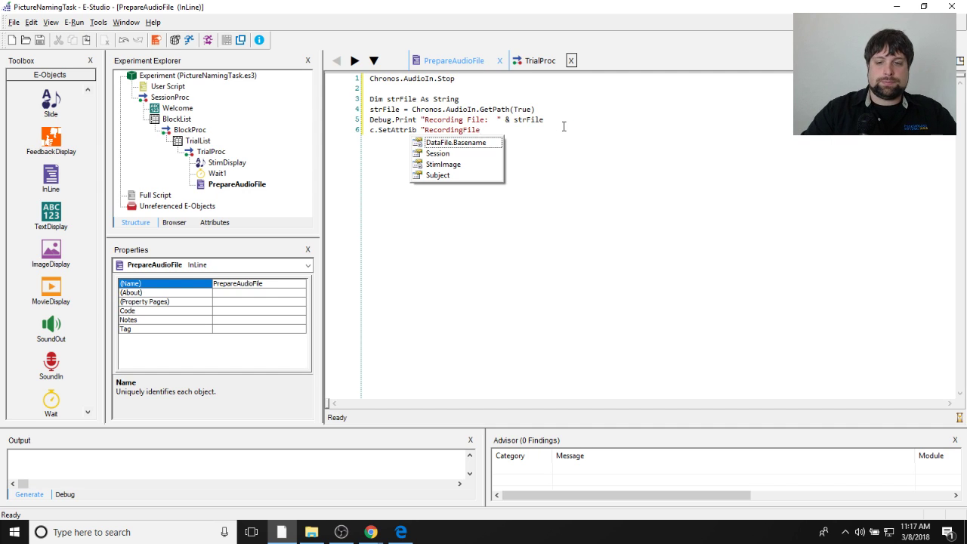
pyautogui.write('"')
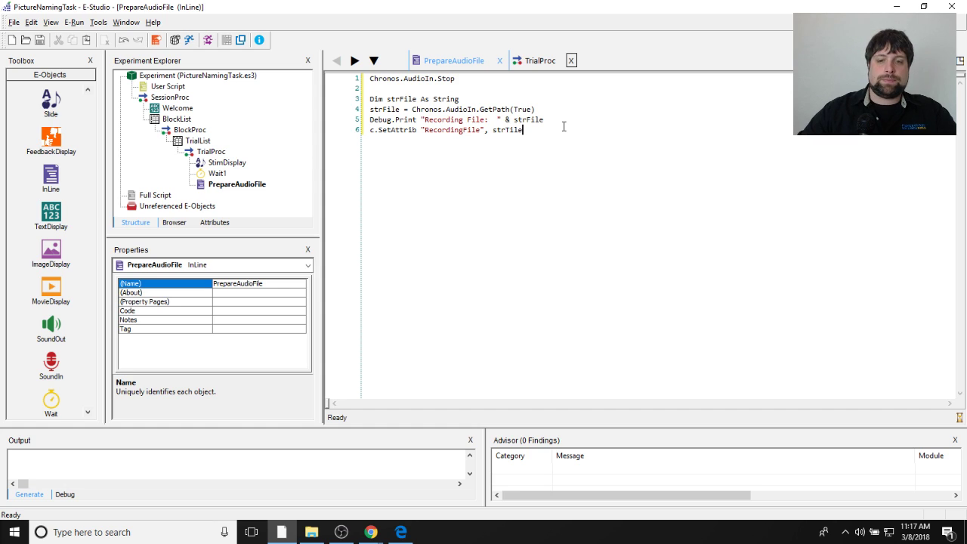
pyautogui.write(', strFile')
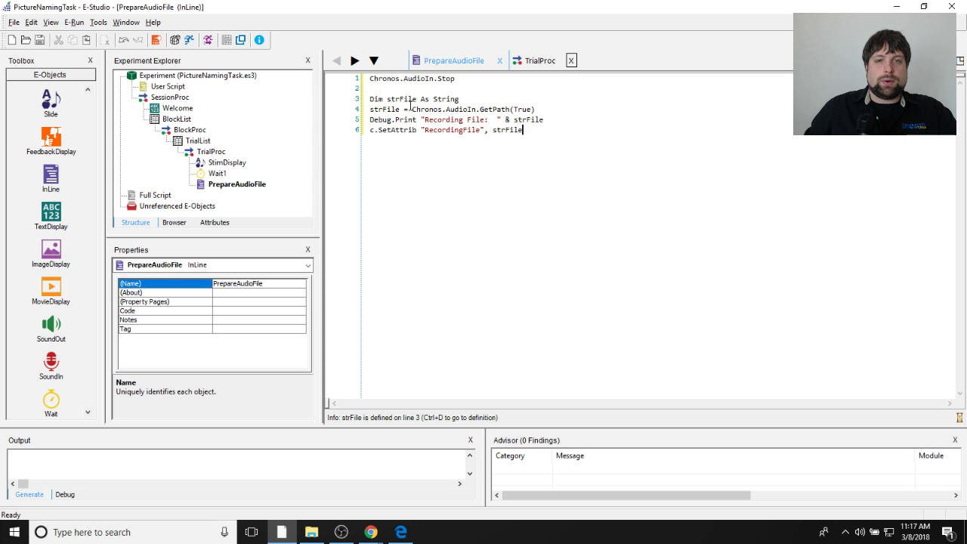
# Step: Review the finished script line by line, highlighting the Stop, Dim, GetPath, Debug.Print and SetAttrib statements in turn
pyautogui.moveTo(370, 78); pyautogui.dragTo(492, 88)
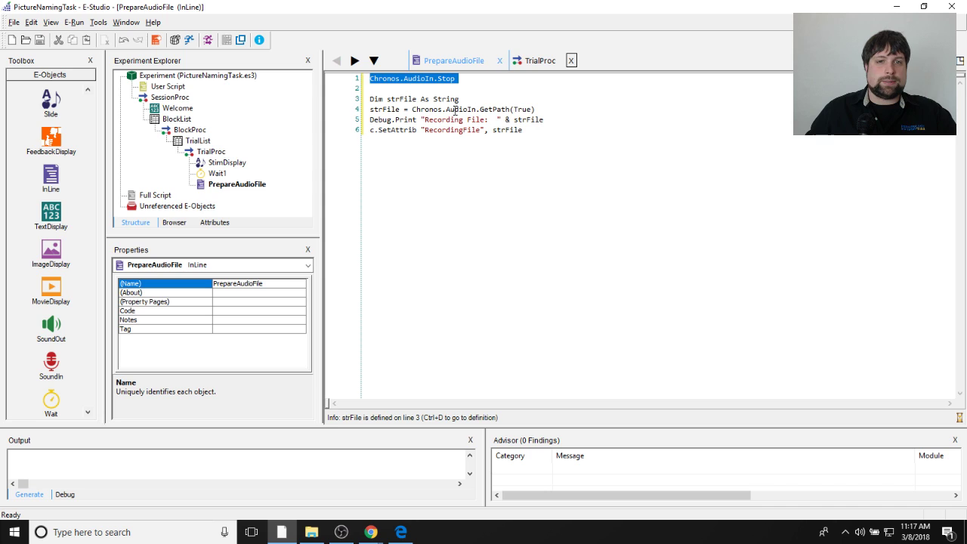
pyautogui.click(461, 99)
pyautogui.doubleClick(446, 99)
pyautogui.click(484, 101)
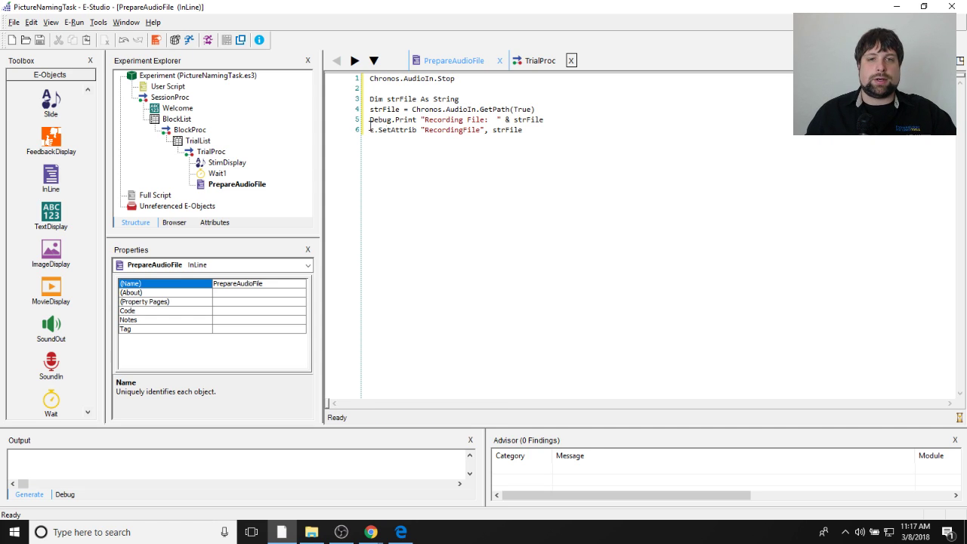
pyautogui.moveTo(371, 108); pyautogui.dragTo(535, 109)
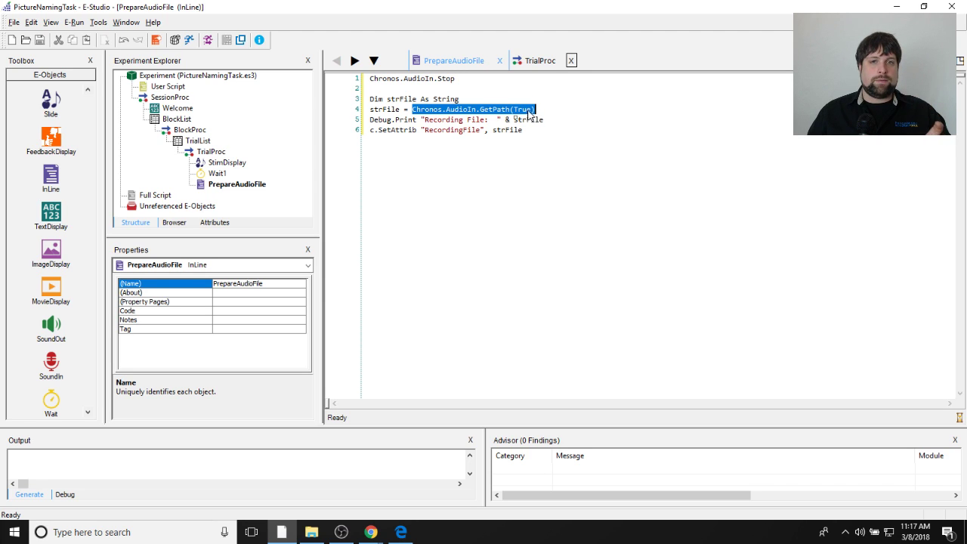
pyautogui.click(541, 112)
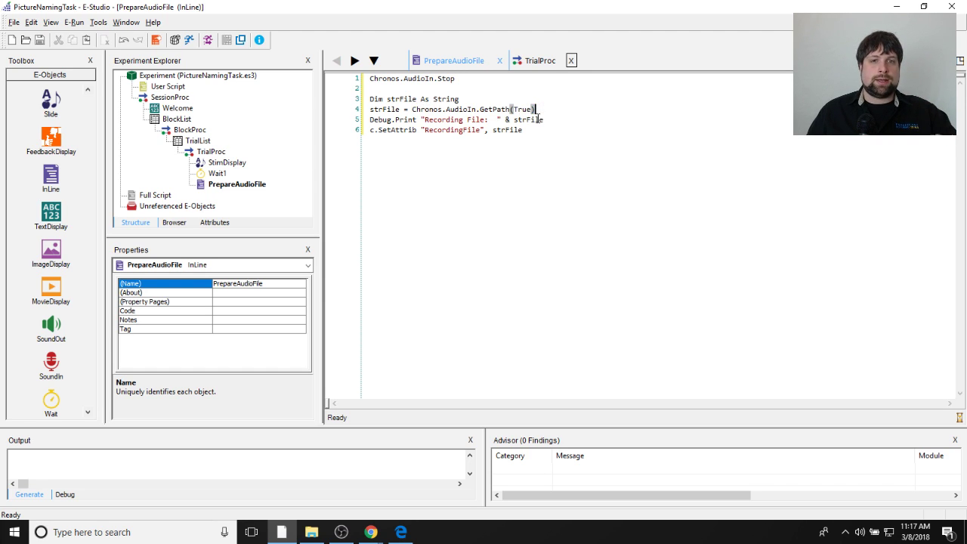
pyautogui.click(364, 121)
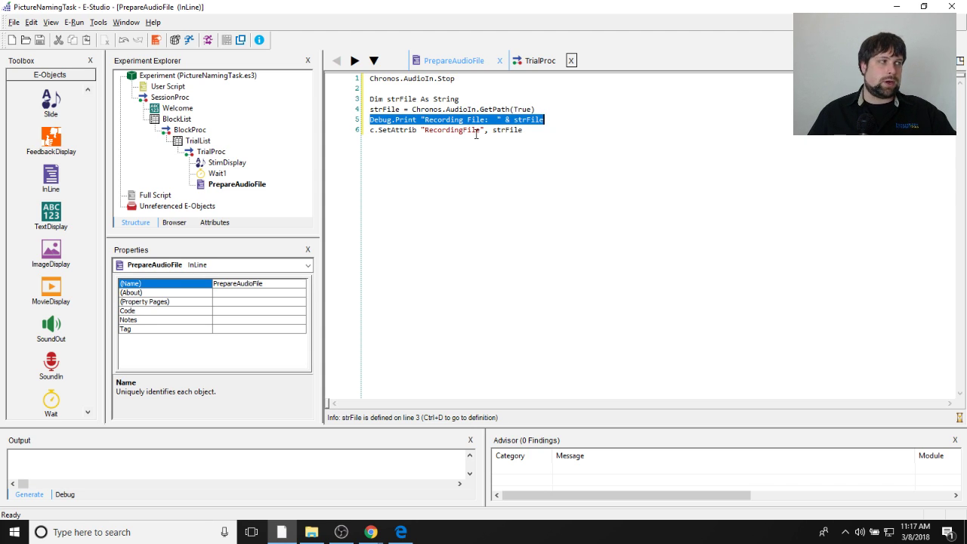
pyautogui.moveTo(369, 130); pyautogui.dragTo(492, 129)
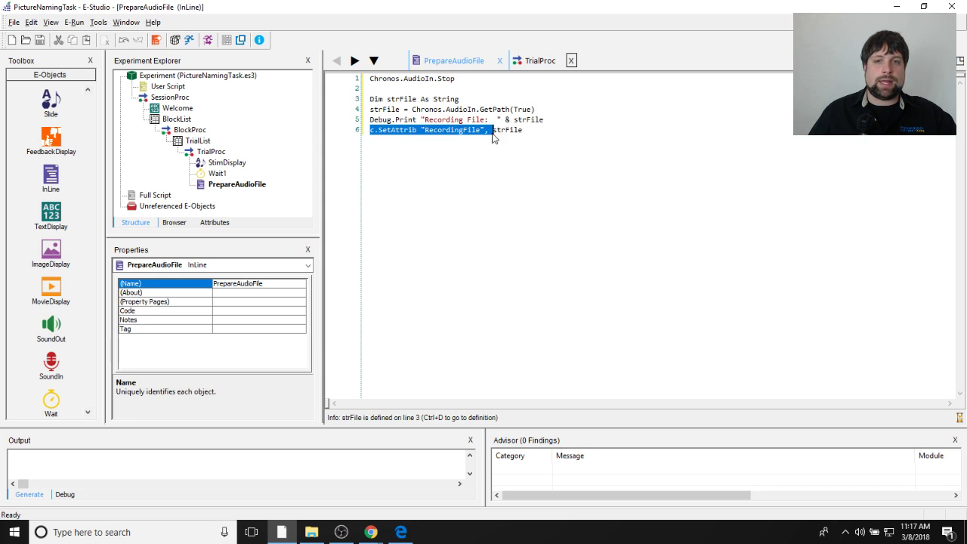
# Step: Review the c.SetAttrib line by highlighting its "RecordingFile" attribute name and the strFile value
pyautogui.click(430, 133)
pyautogui.moveTo(421, 129); pyautogui.dragTo(483, 131)
pyautogui.click(534, 139)
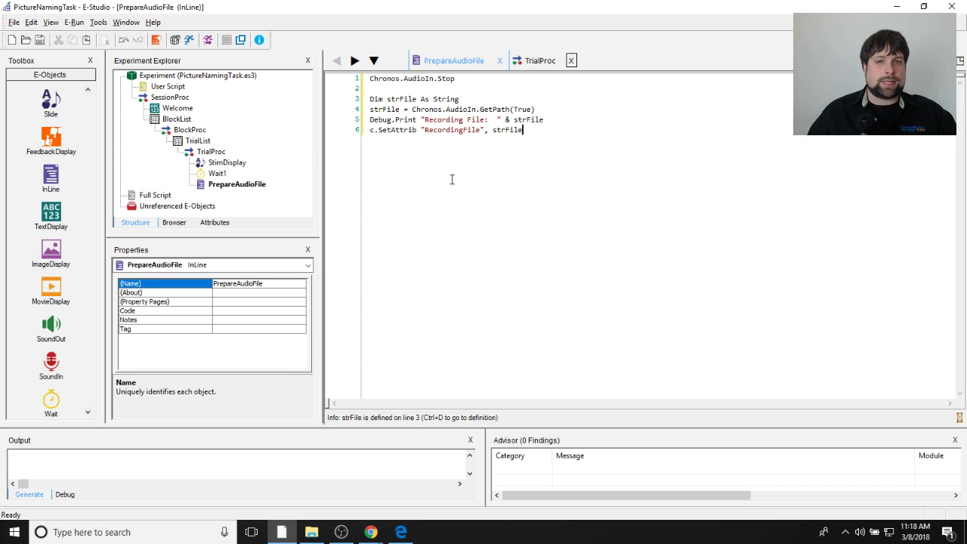
# Step: Add a Slide object after PrepareAudioFile in TrialProc and rename it Playback
pyautogui.doubleClick(206, 152)
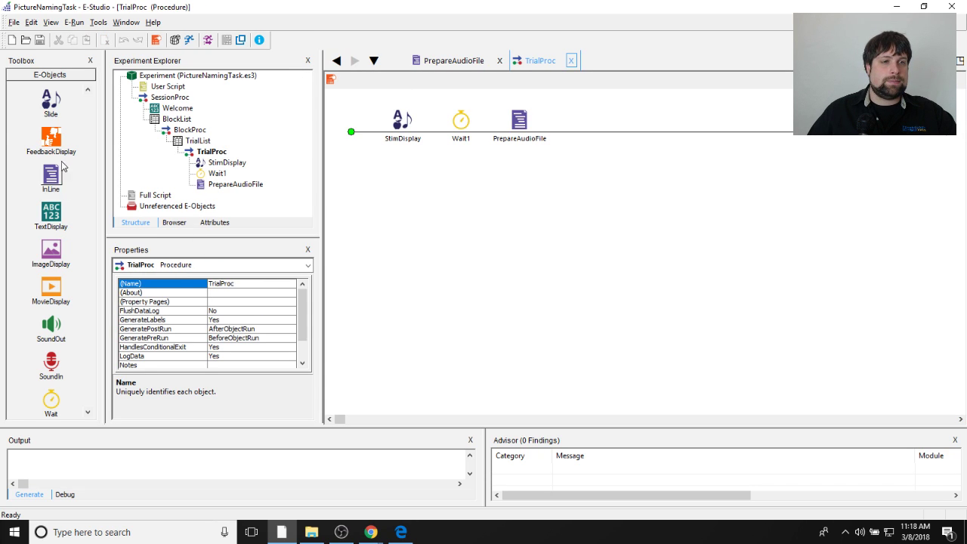
pyautogui.click(53, 106)
pyautogui.moveTo(52, 105); pyautogui.dragTo(576, 135)
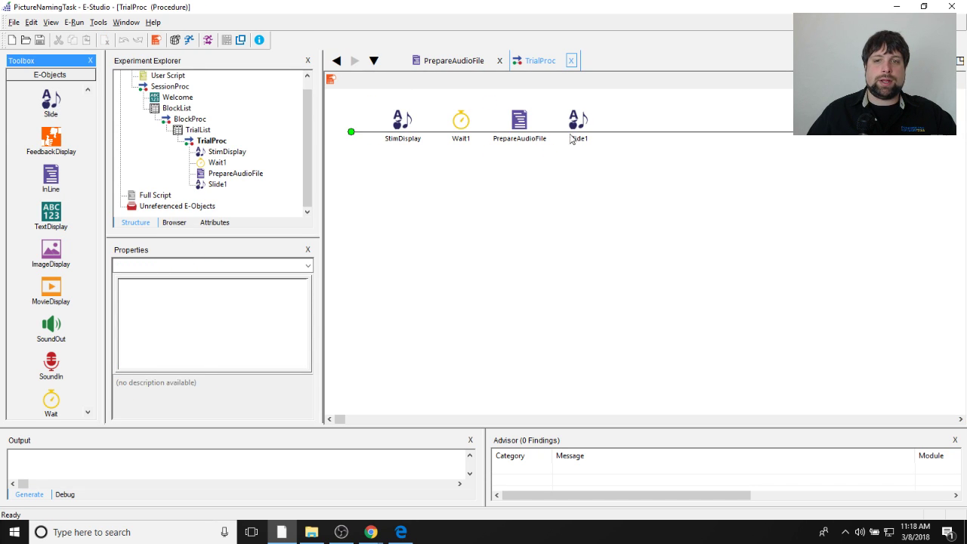
pyautogui.rightClick(580, 134)
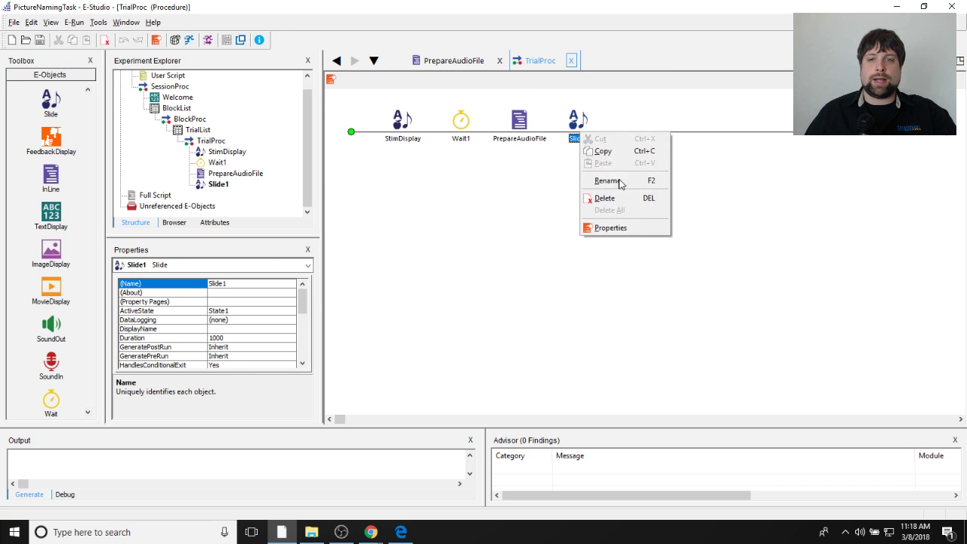
pyautogui.click(620, 183)
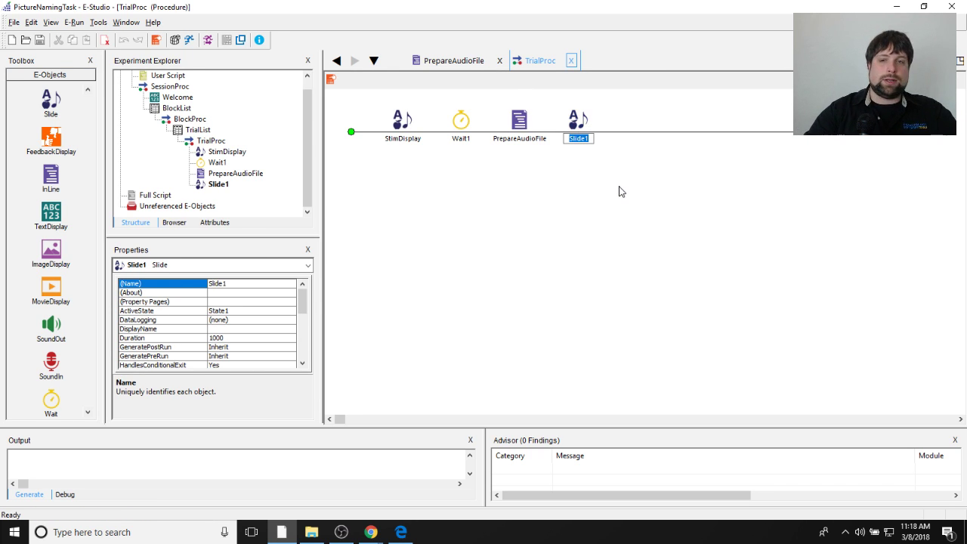
pyautogui.write('Playback')
pyautogui.press('Return')
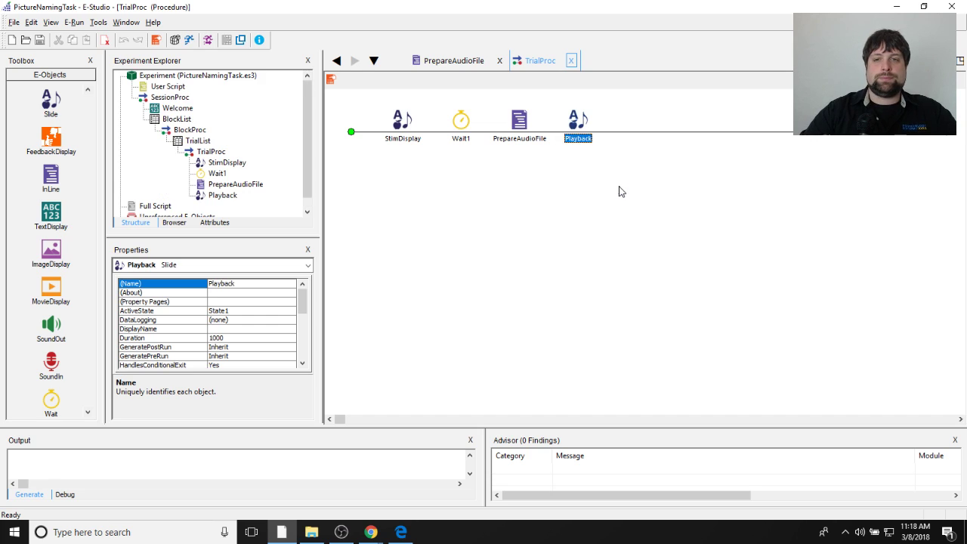
# Step: Open the Playback slide and place an image sub-object in the upper middle of its State1
pyautogui.rightClick(579, 130)
pyautogui.click(597, 139)
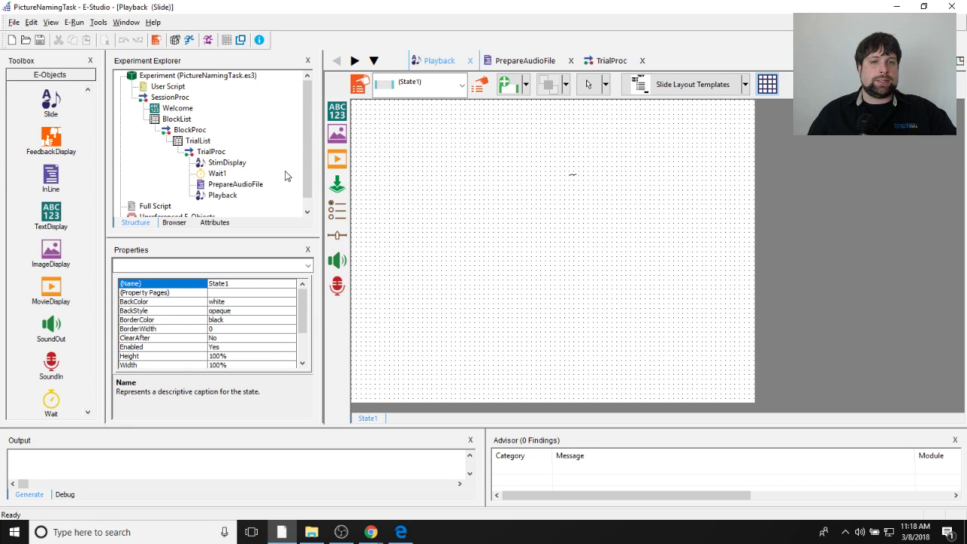
pyautogui.click(337, 133)
pyautogui.click(553, 196)
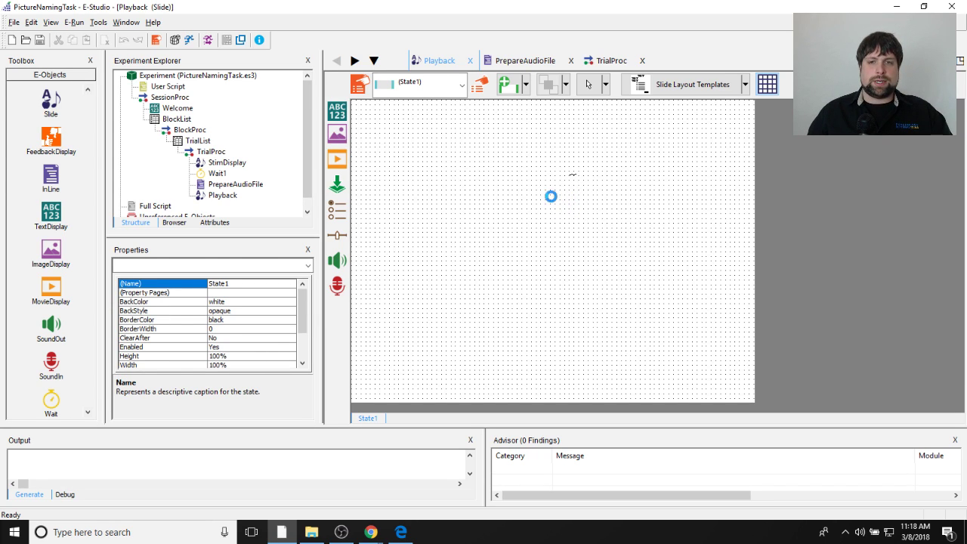
pyautogui.moveTo(567, 196); pyautogui.dragTo(562, 199)
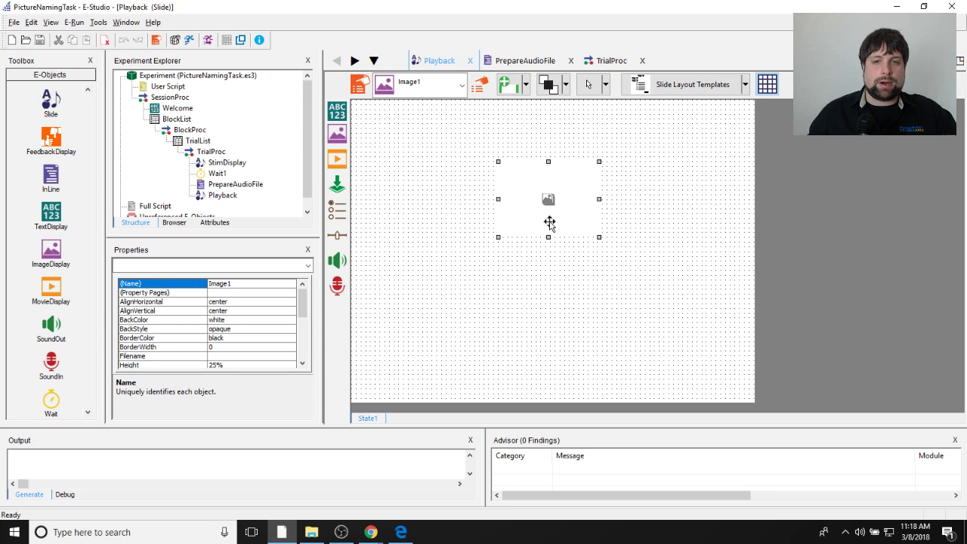
pyautogui.moveTo(548, 199)
pyautogui.mouseDown()
pyautogui.moveTo(519, 279)
pyautogui.moveTo(539, 199)
pyautogui.mouseUp()
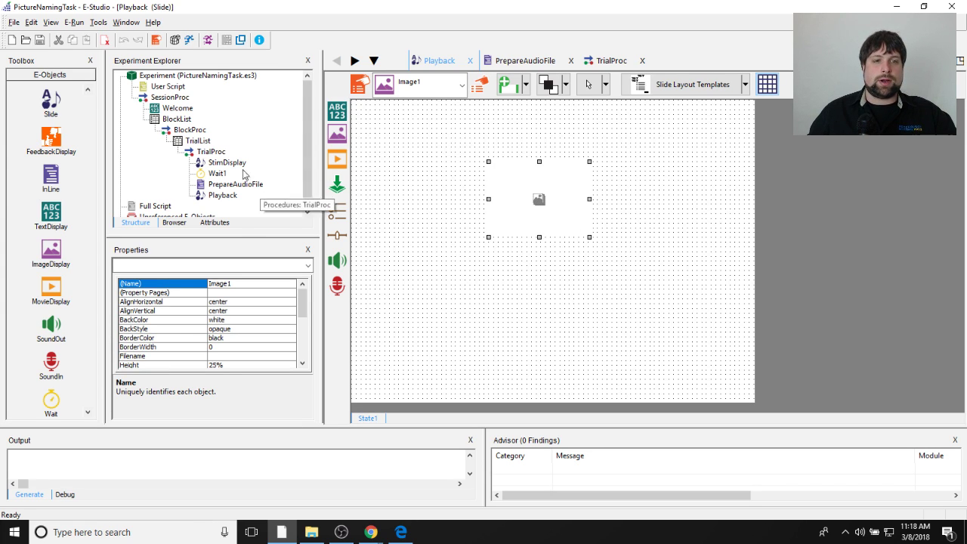
# Step: Set the new image sub-object's filename to the attribute reference [StimImage]
pyautogui.moveTo(229, 164)
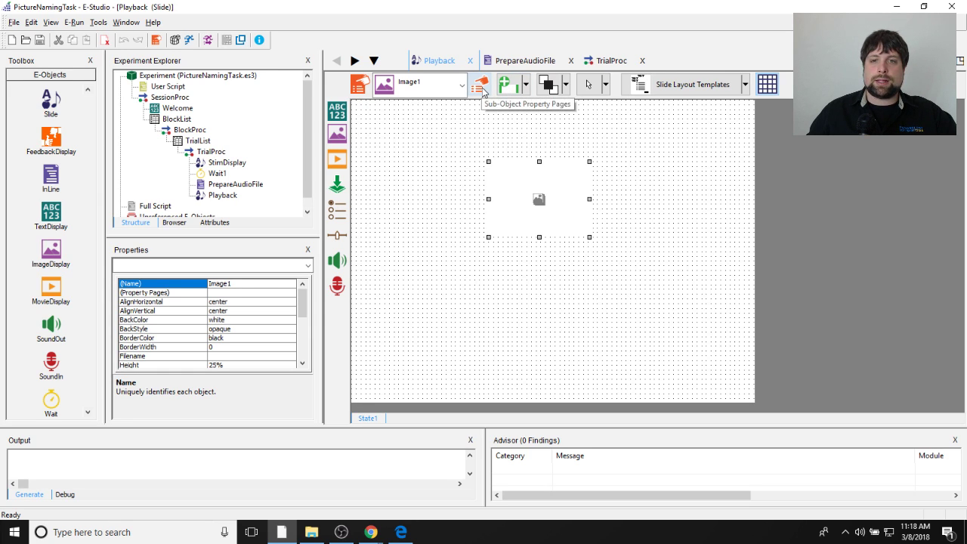
pyautogui.click(482, 88)
pyautogui.click(456, 223)
pyautogui.write('[StimImage')
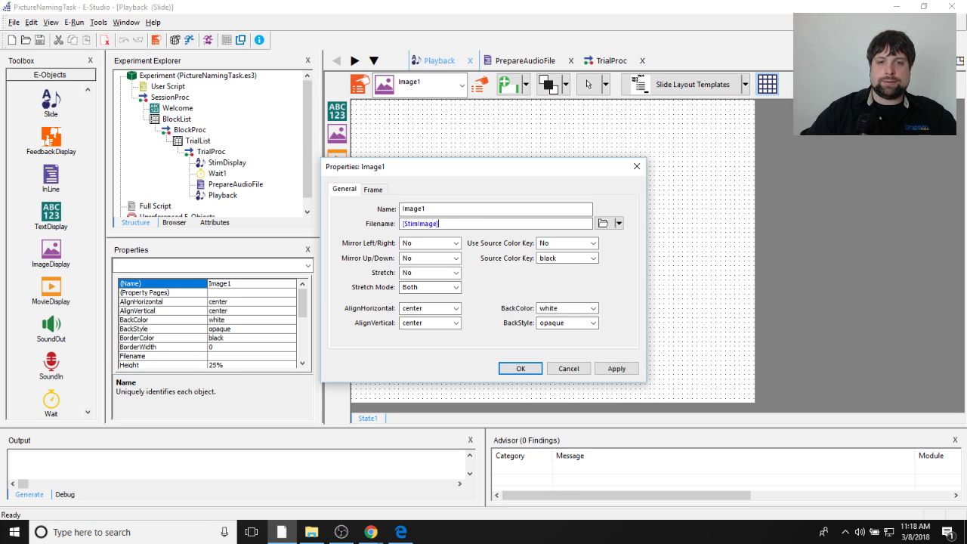
# Step: Set the image sub-object's X and Y positions to center and apply them
pyautogui.click(380, 189)
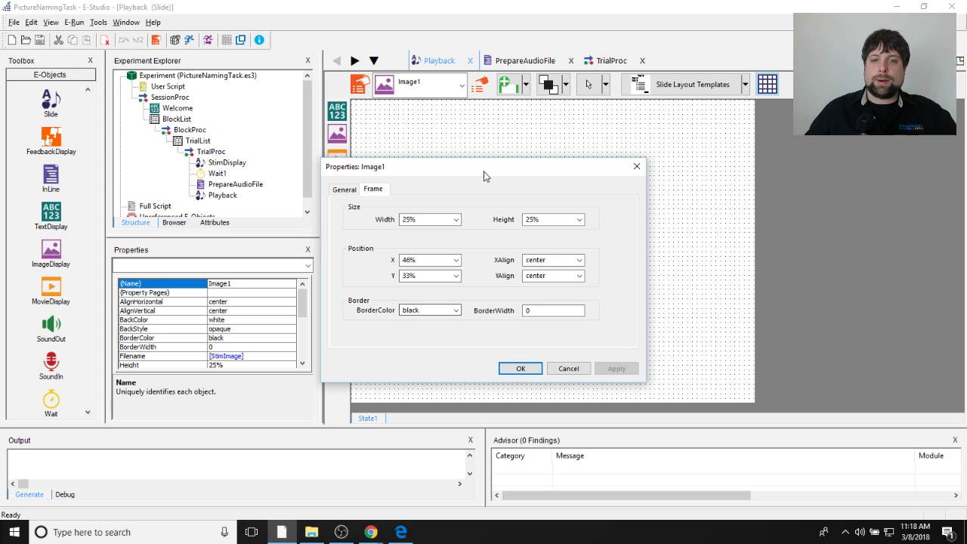
pyautogui.click(456, 260)
pyautogui.click(452, 280)
pyautogui.click(455, 276)
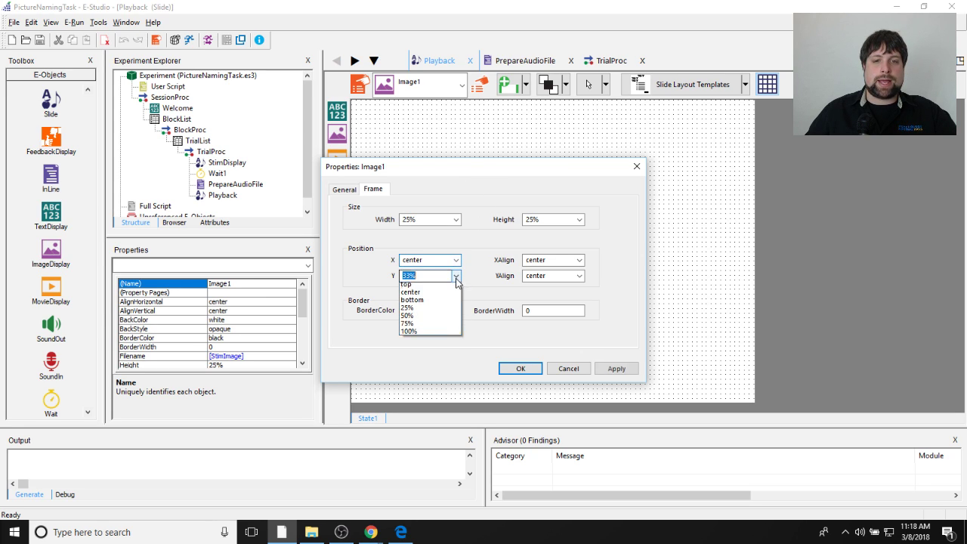
pyautogui.click(451, 295)
pyautogui.click(455, 276)
pyautogui.click(456, 278)
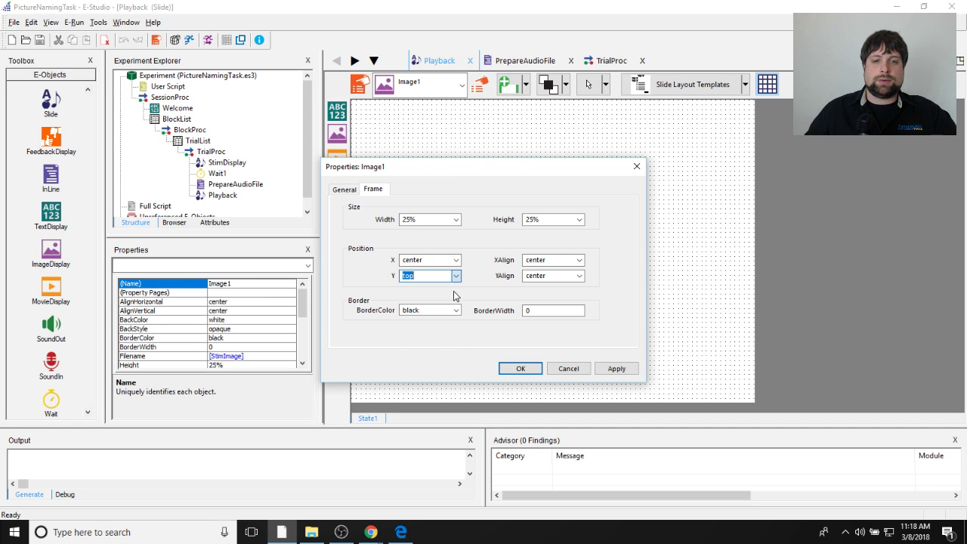
pyautogui.moveTo(510, 163); pyautogui.dragTo(282, 121)
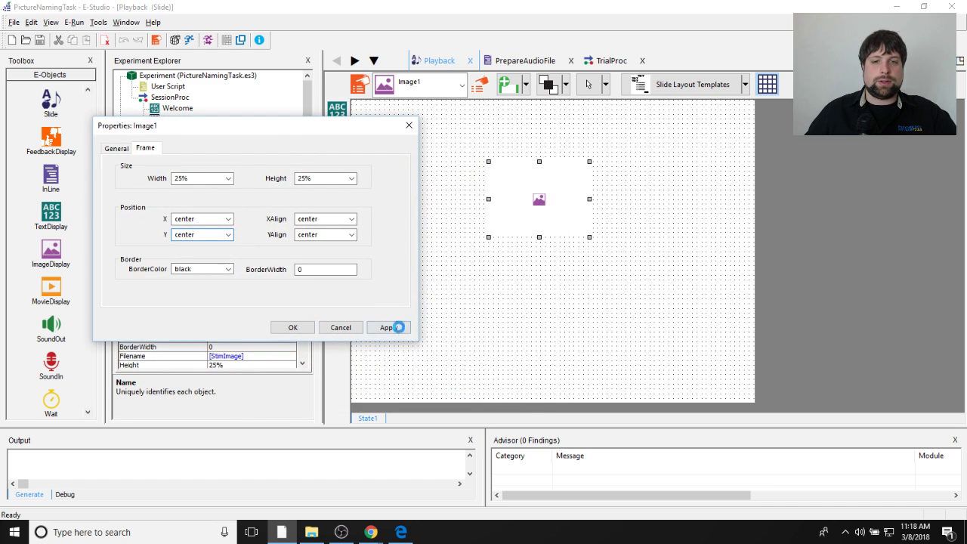
pyautogui.click(399, 329)
# Step: Set the image sub-object's width and height to 50% and accept its properties
pyautogui.click(228, 179)
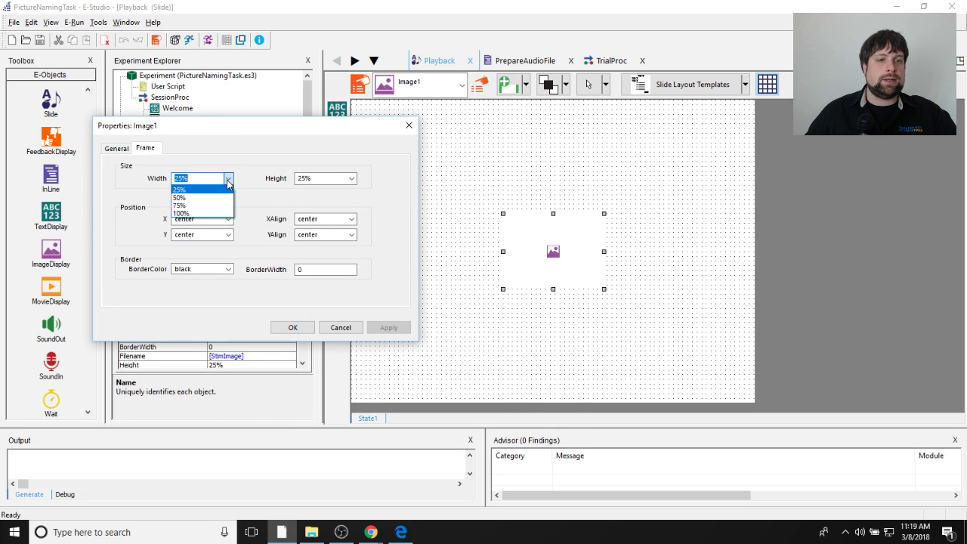
pyautogui.click(224, 198)
pyautogui.click(351, 179)
pyautogui.click(344, 198)
pyautogui.click(389, 327)
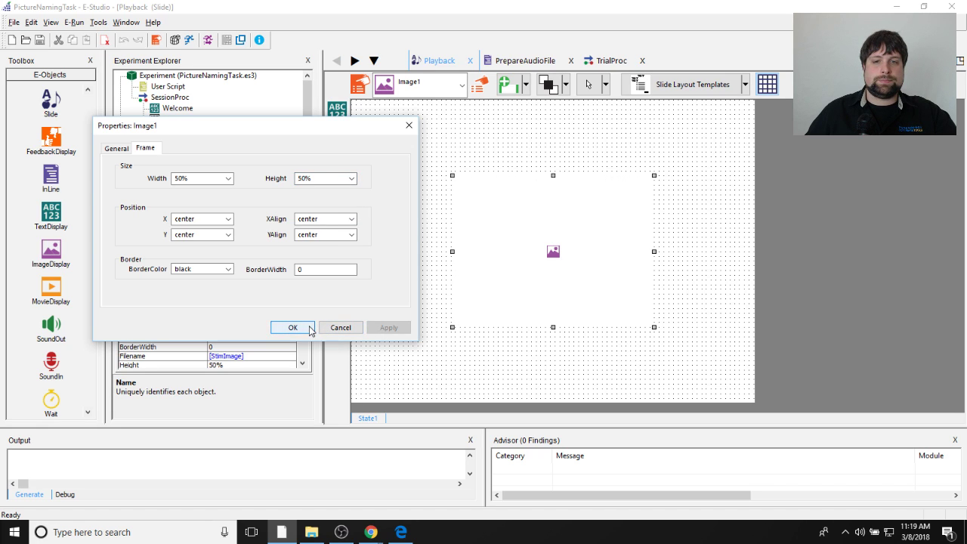
pyautogui.click(295, 328)
pyautogui.click(415, 199)
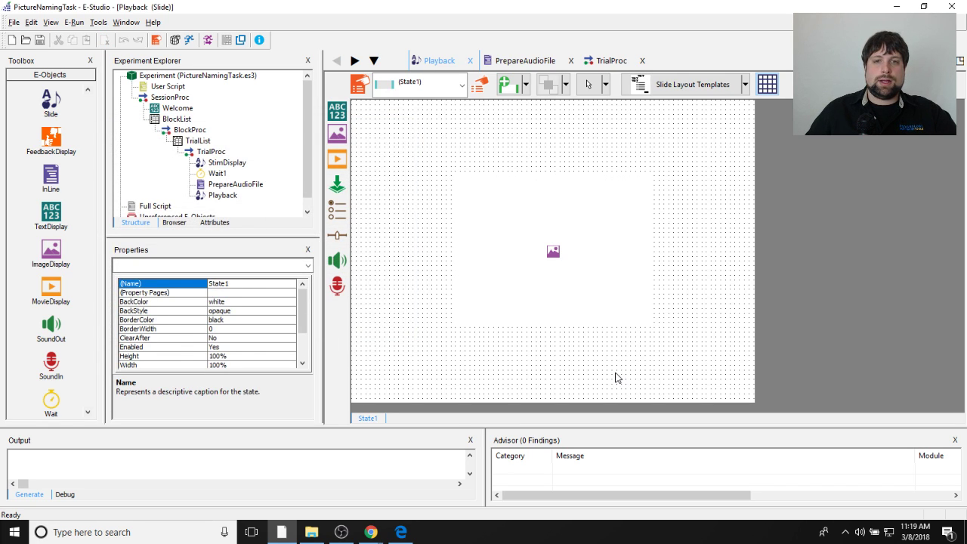
# Step: Place a text sub-object below the image and stretch it across the full width of the Playback slide
pyautogui.click(337, 111)
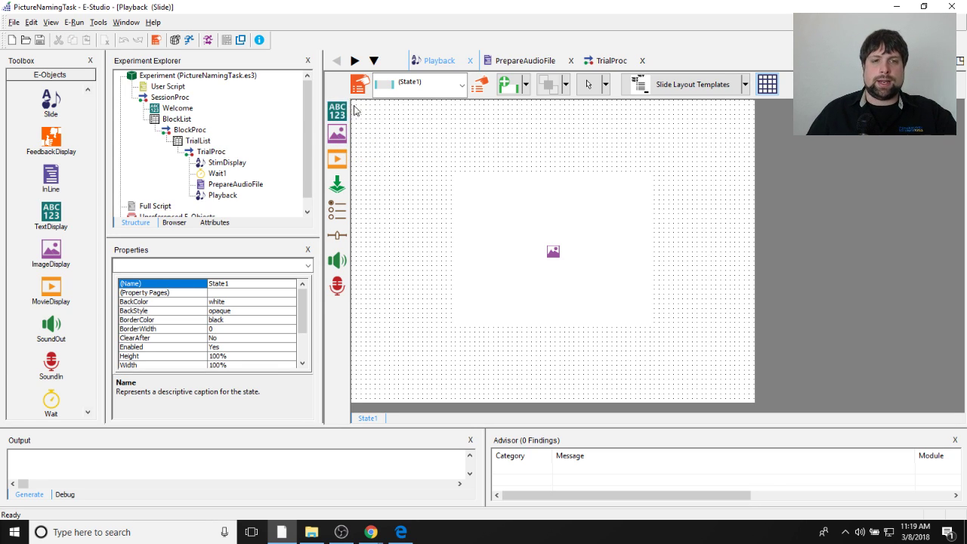
pyautogui.click(592, 368)
pyautogui.moveTo(594, 370); pyautogui.dragTo(565, 354)
pyautogui.moveTo(615, 327); pyautogui.dragTo(754, 370)
pyautogui.moveTo(520, 370); pyautogui.dragTo(343, 364)
# Step: Enter "If you believe that what you said was correct, press 1." in the text sub-object below the image
pyautogui.doubleClick(552, 365)
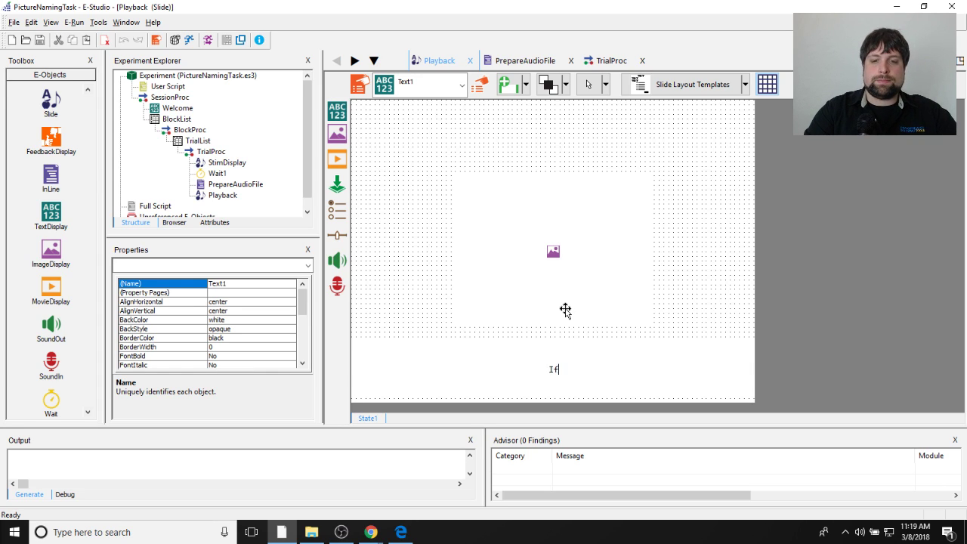
pyautogui.write('If you believe that w')
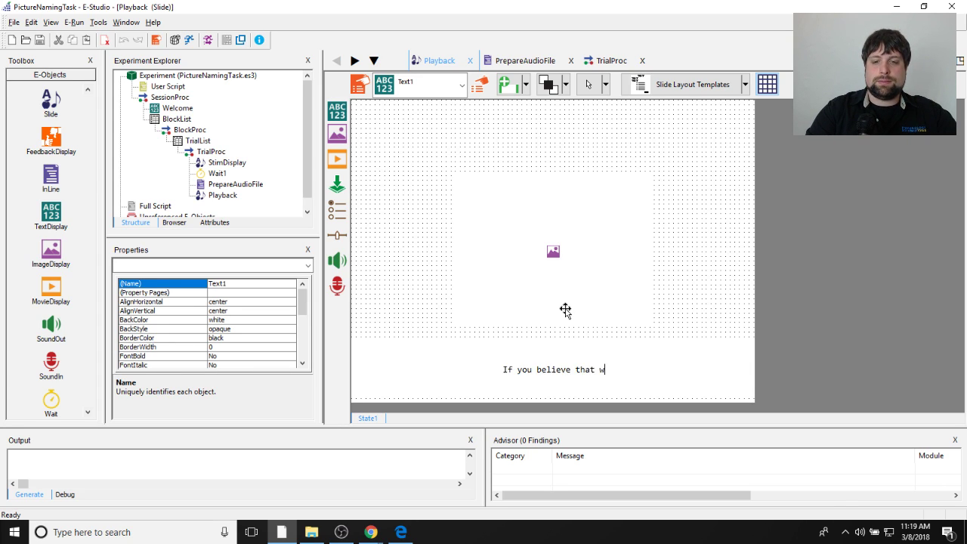
pyautogui.write('hat you said was corre')
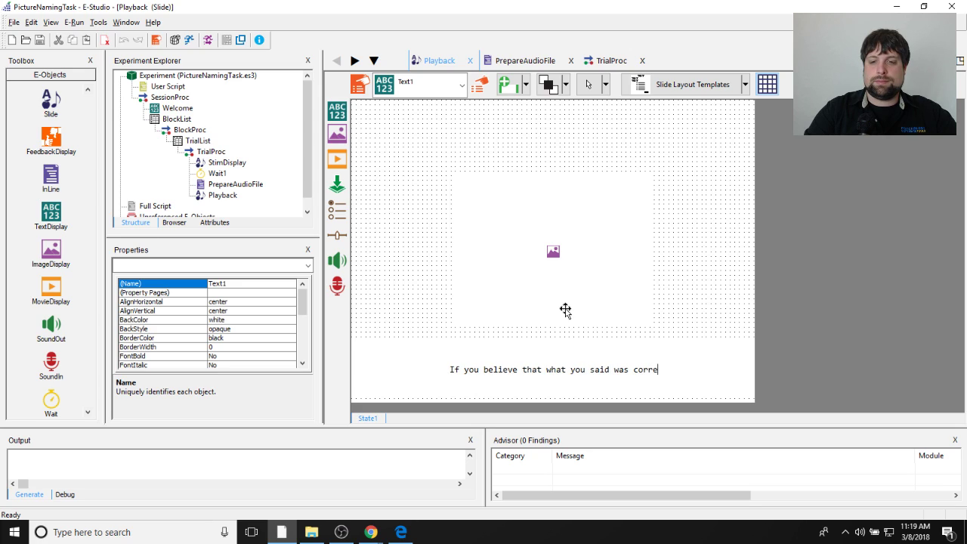
pyautogui.write('ct, press 1.')
# Step: Add a second text line reading "If you believe that what you said was incorrect, press 2."
pyautogui.press('Return')
pyautogui.write('If you believe ')
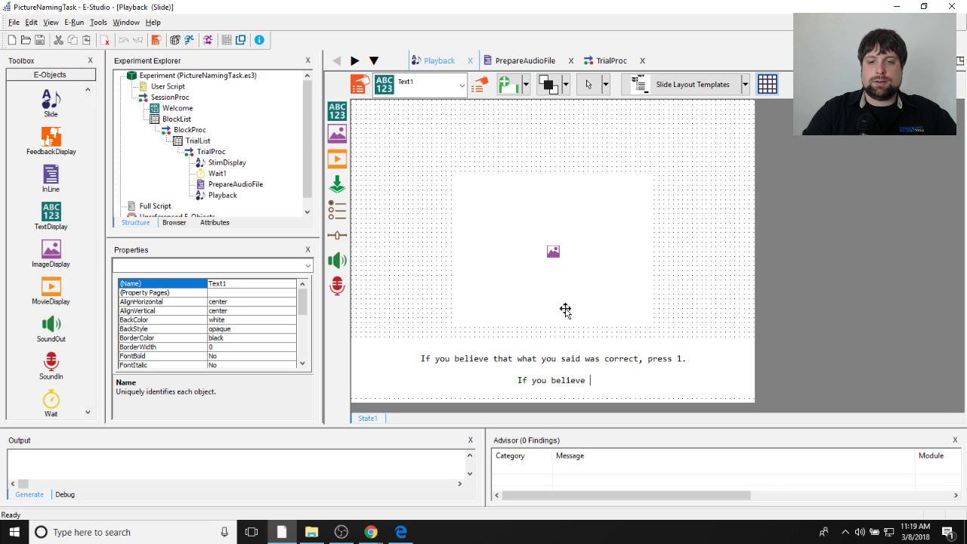
pyautogui.write('that what you said w')
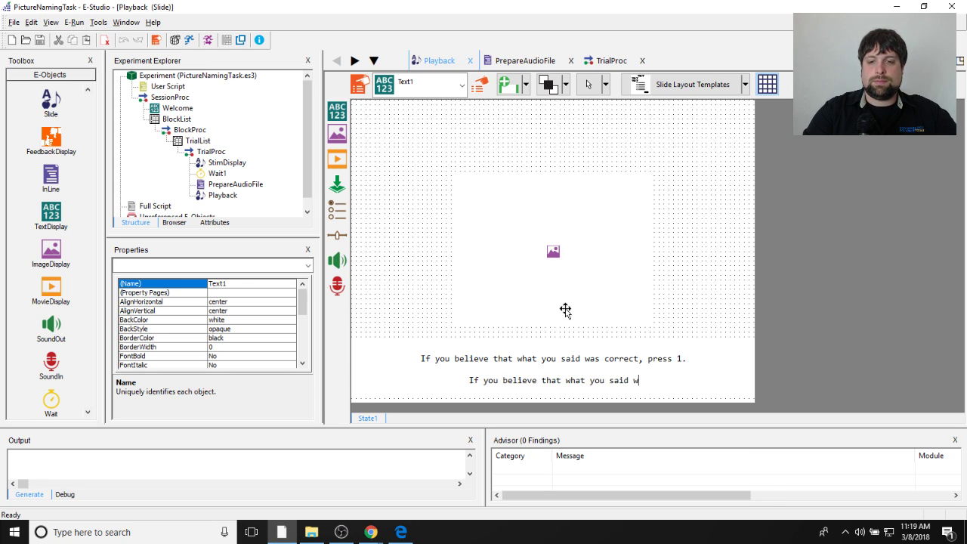
pyautogui.write('as incorrect, press 2.')
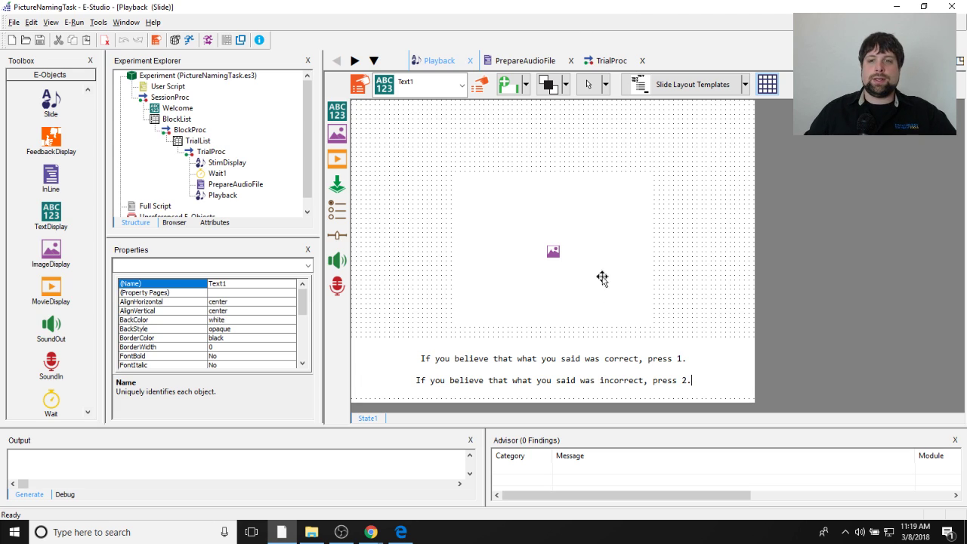
pyautogui.click(728, 217)
# Step: Set the Playback slide's duration to (infinite) and its data logging to Standard
pyautogui.click(359, 83)
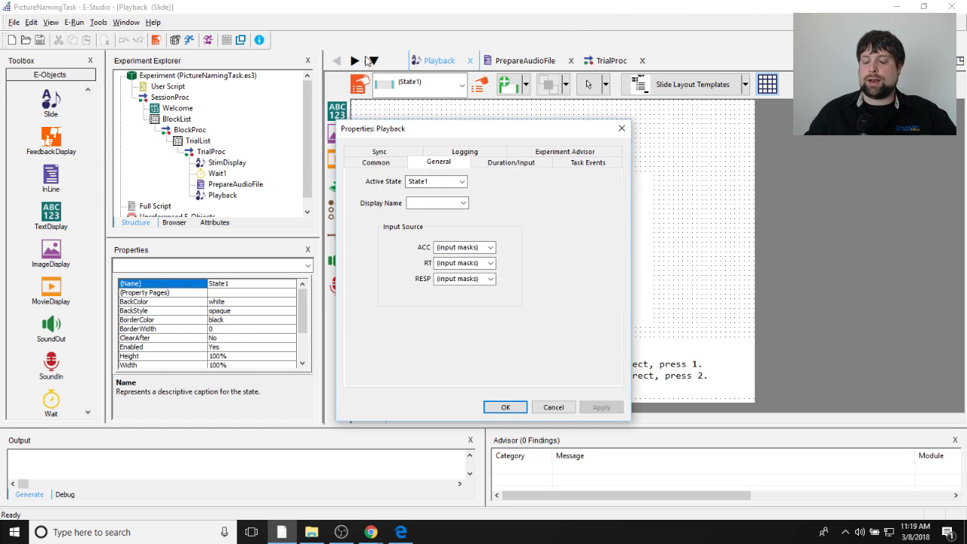
pyautogui.click(512, 163)
pyautogui.click(462, 189)
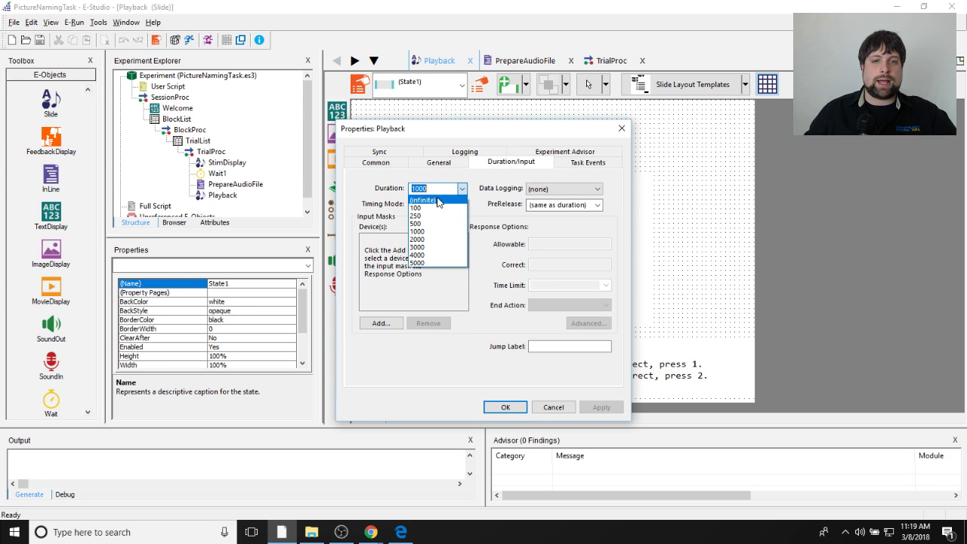
pyautogui.click(437, 200)
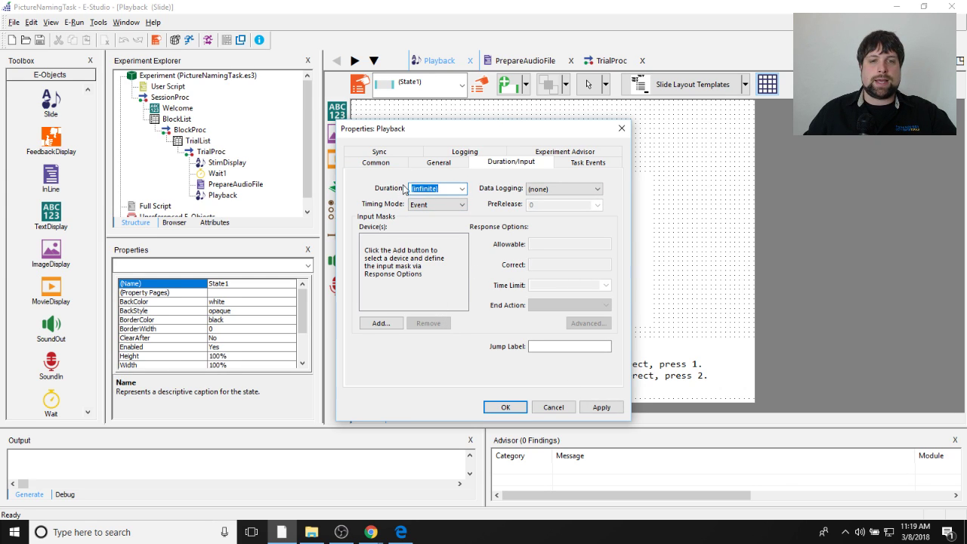
pyautogui.click(597, 189)
pyautogui.click(567, 206)
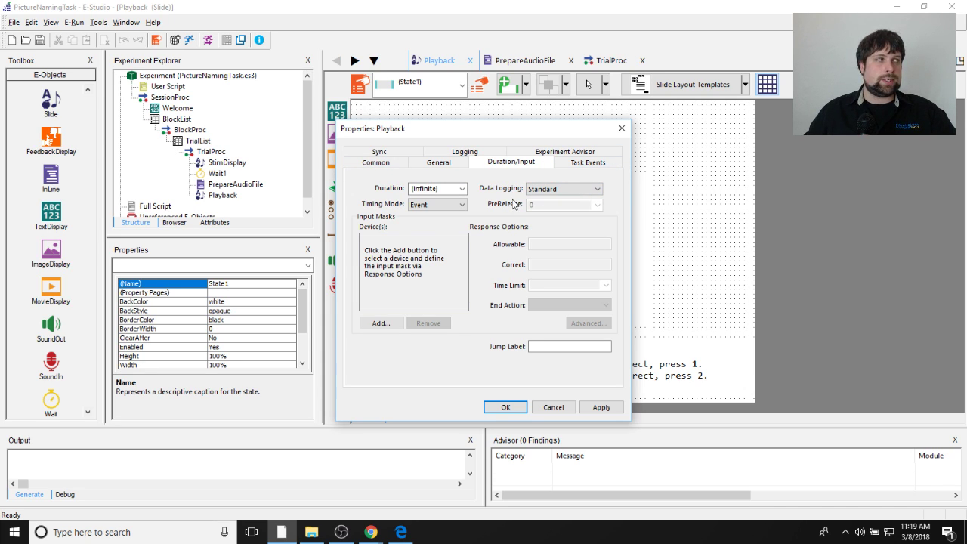
# Step: Add a Chronos input mask to Playback with allowable responses 12 and correct response 1, and apply it
pyautogui.click(380, 323)
pyautogui.doubleClick(511, 231)
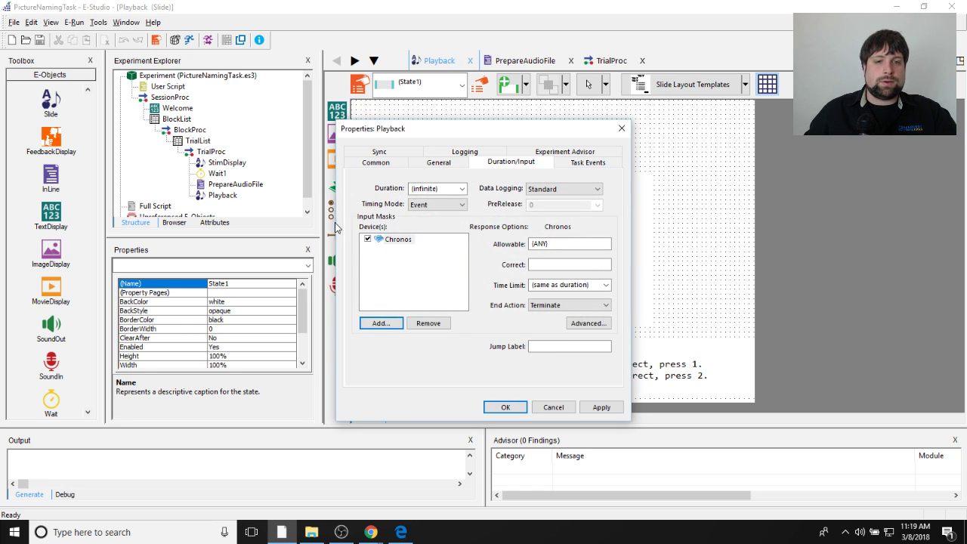
pyautogui.press('End')
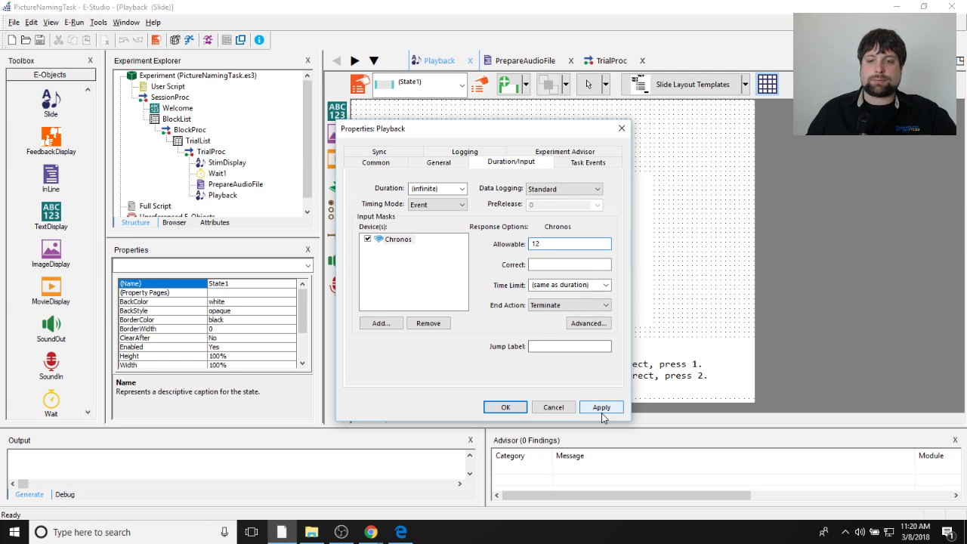
pyautogui.click(558, 267)
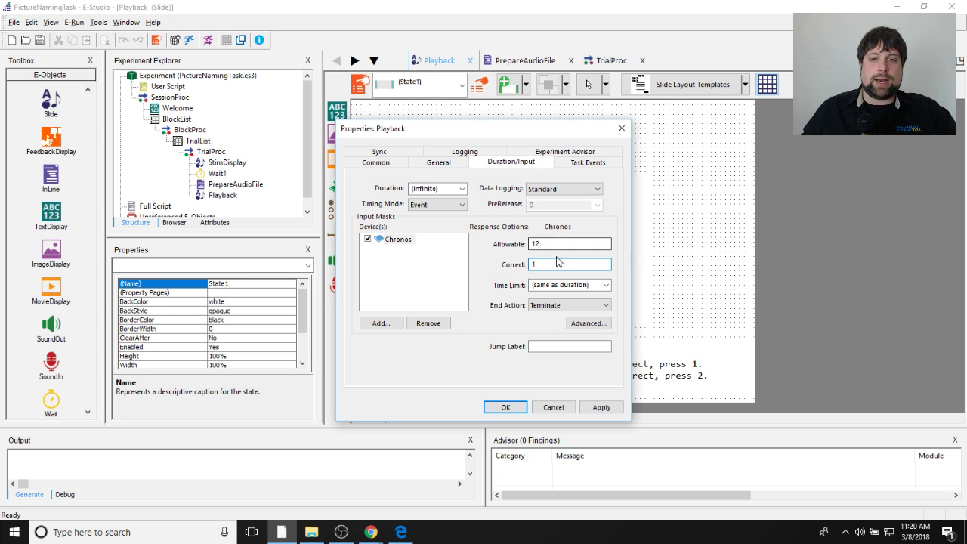
pyautogui.moveTo(446, 133); pyautogui.dragTo(463, 117)
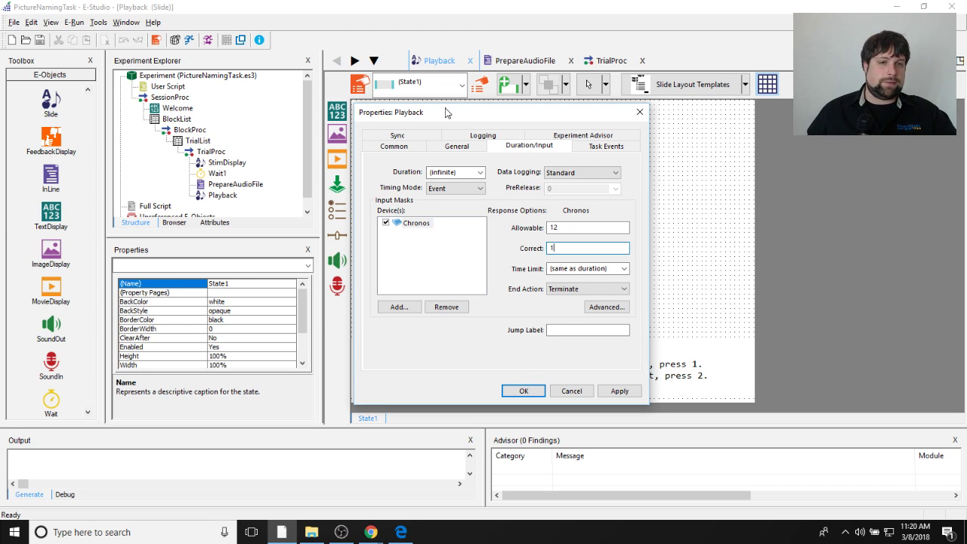
pyautogui.click(617, 391)
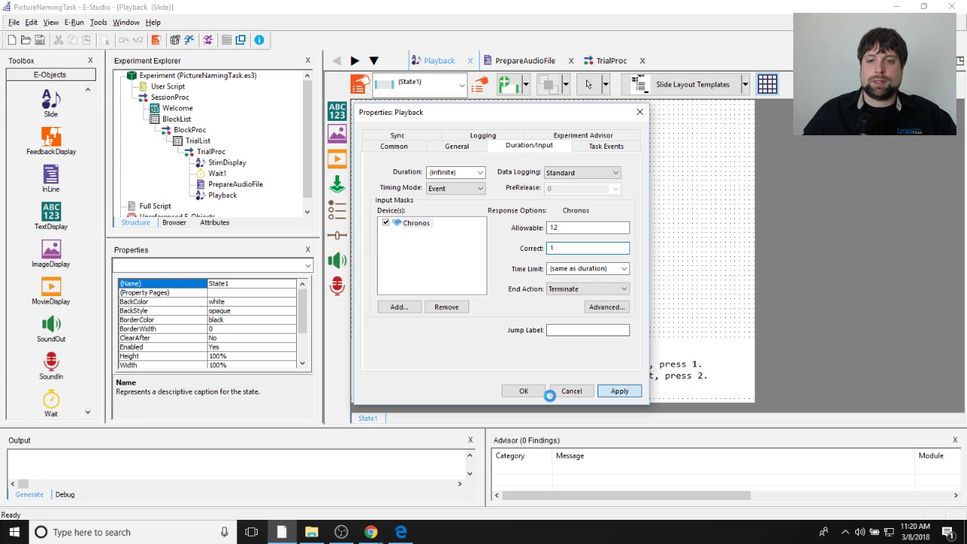
# Step: Close the Playback properties and add a SoundOut sub-object to the slide, positioned in the empty area beside the image
pyautogui.click(521, 391)
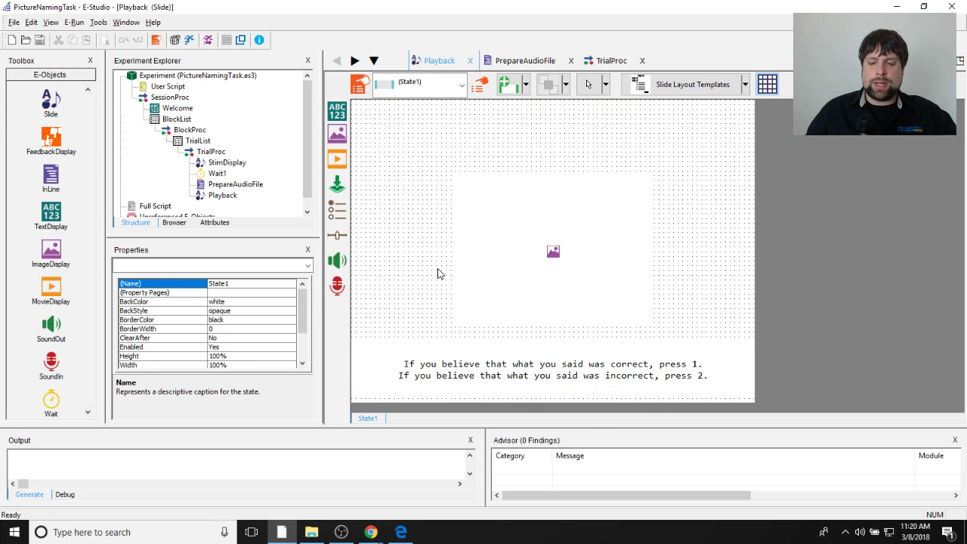
pyautogui.click(337, 260)
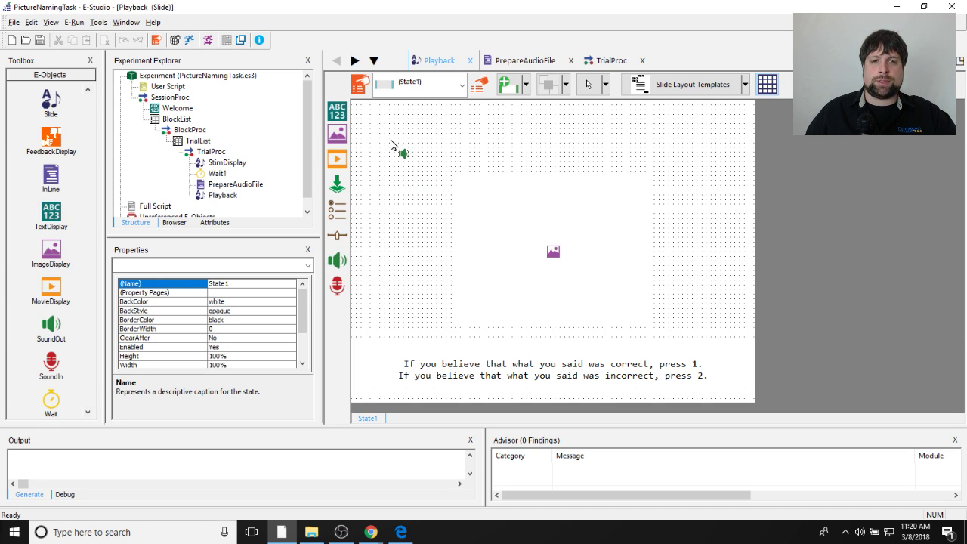
pyautogui.click(390, 135)
pyautogui.moveTo(391, 135); pyautogui.dragTo(399, 144)
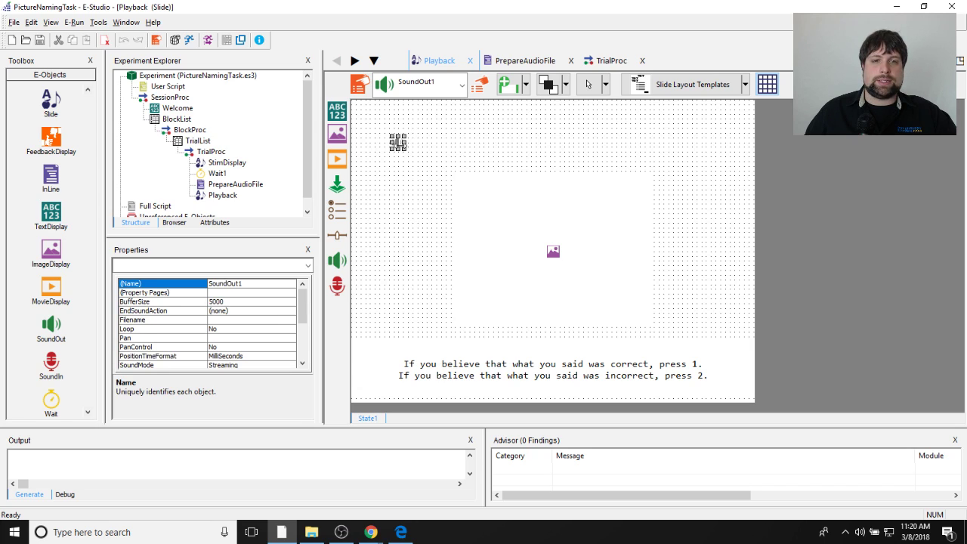
pyautogui.click(433, 148)
pyautogui.moveTo(397, 142); pyautogui.dragTo(376, 188)
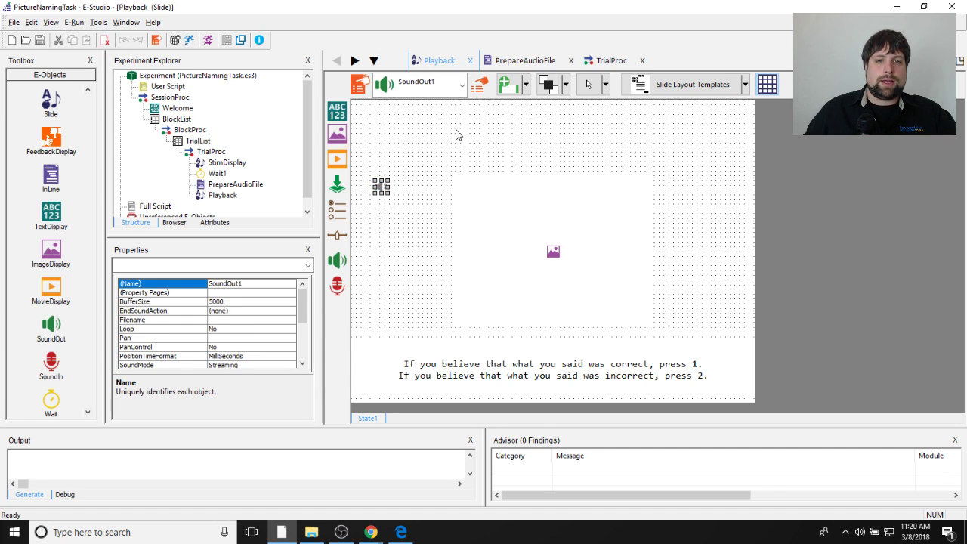
pyautogui.click(478, 86)
pyautogui.moveTo(398, 145); pyautogui.dragTo(456, 127)
pyautogui.click(485, 184)
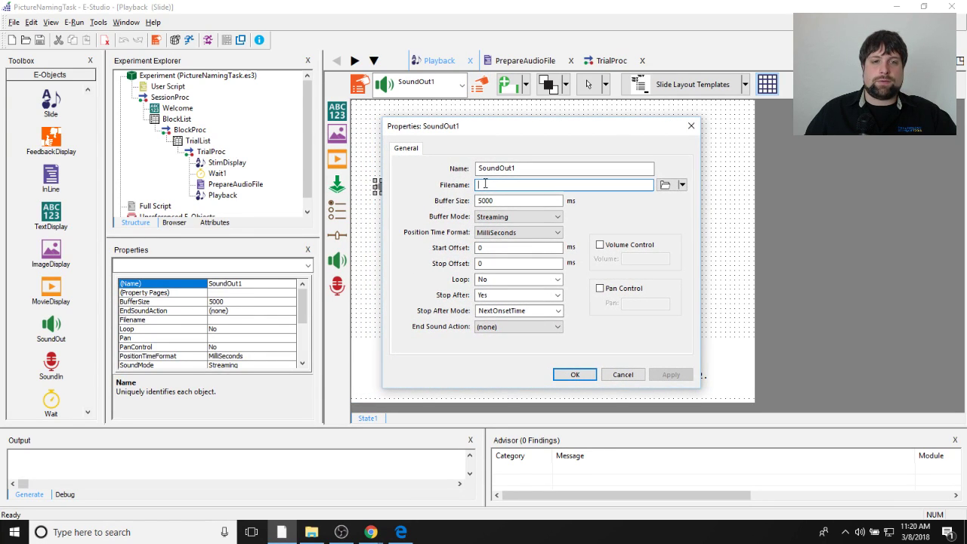
pyautogui.click(621, 375)
# Step: Check the attribute name in the PrepareAudioFile script and set the Playback SoundOut's filename to [RecordingFile]
pyautogui.doubleClick(236, 184)
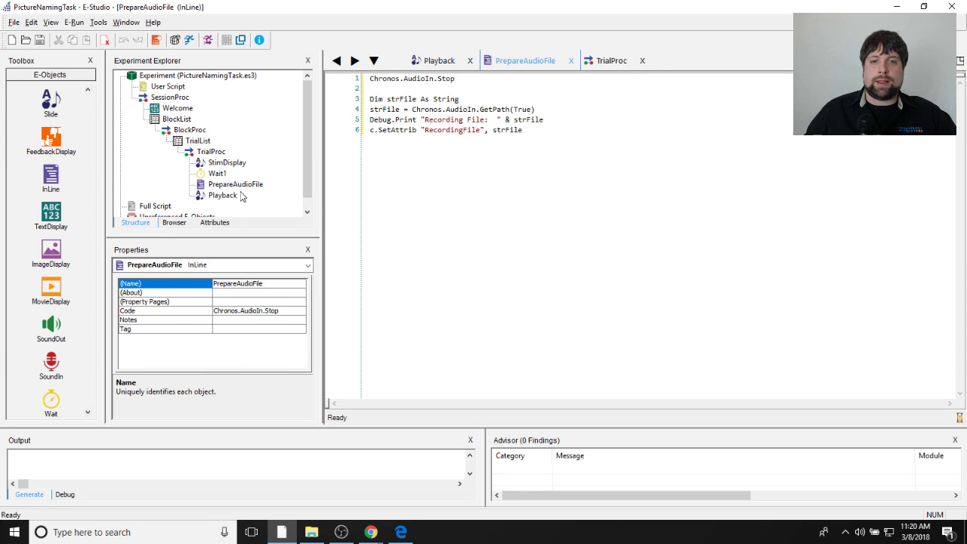
pyautogui.doubleClick(226, 195)
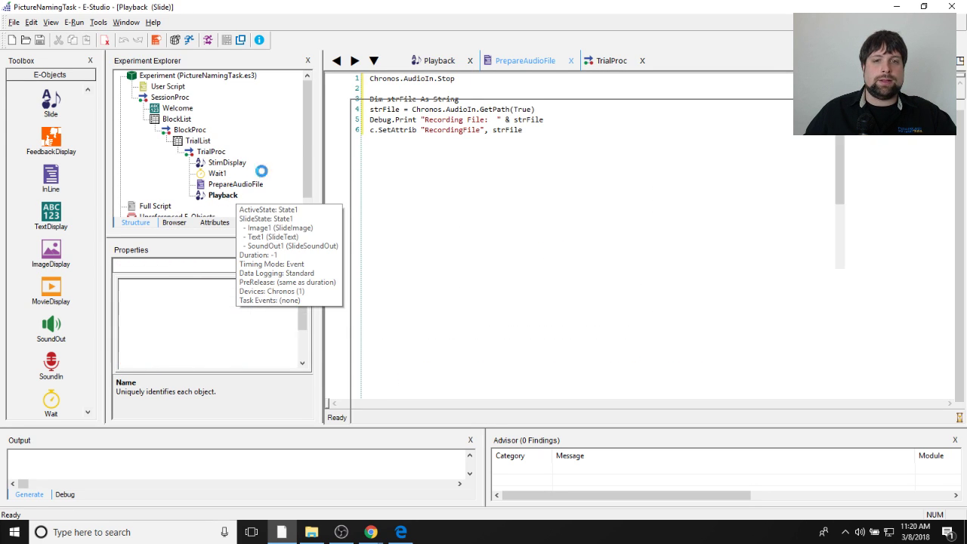
pyautogui.click(480, 84)
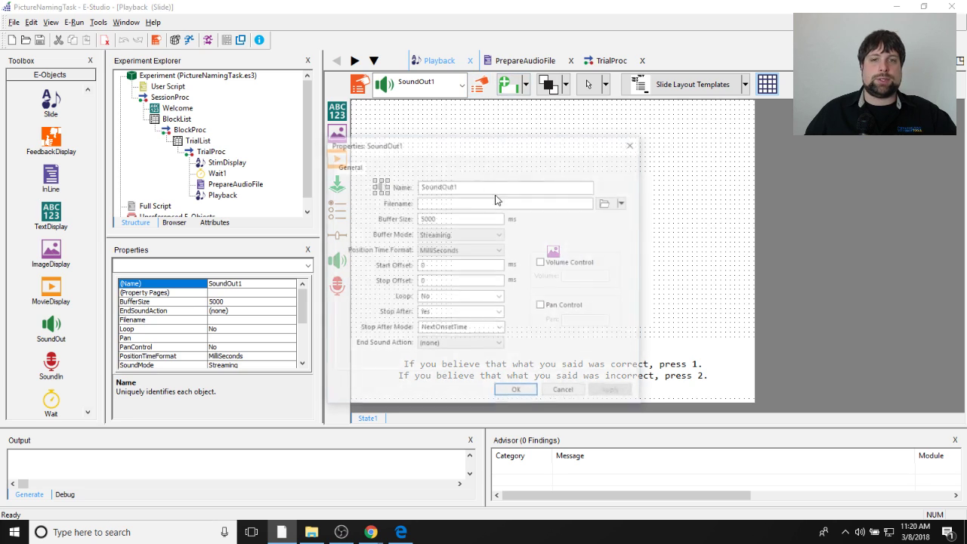
pyautogui.click(477, 201)
pyautogui.write('[')
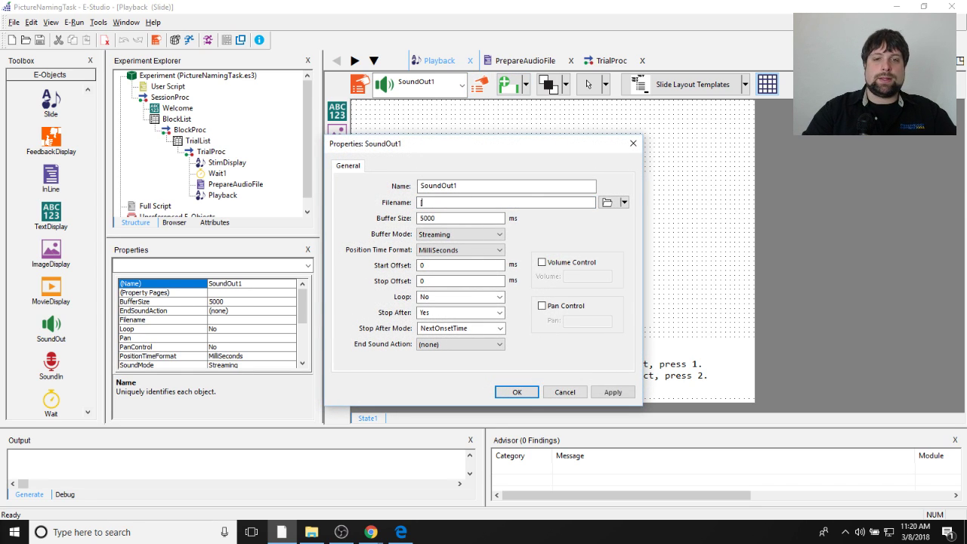
pyautogui.write('RecordingFile]')
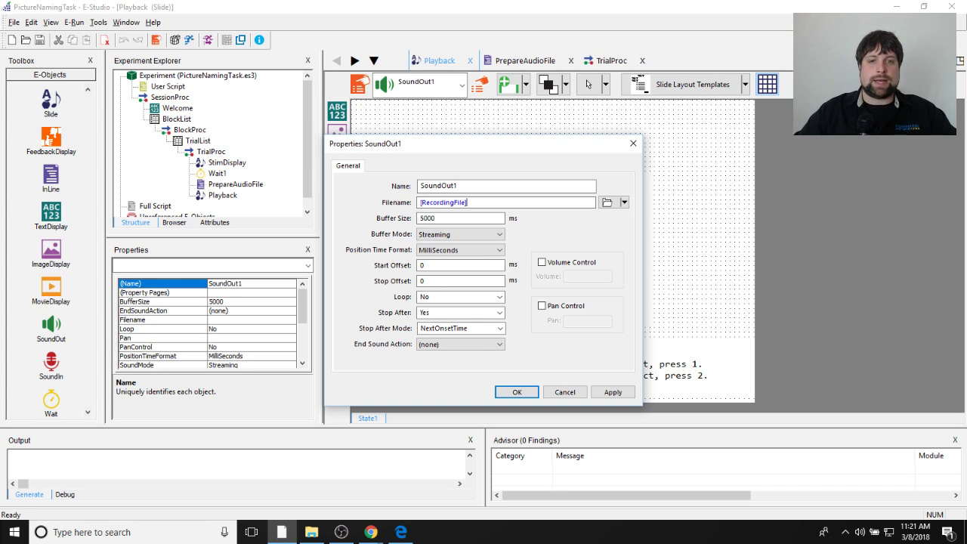
pyautogui.click(612, 392)
pyautogui.click(517, 392)
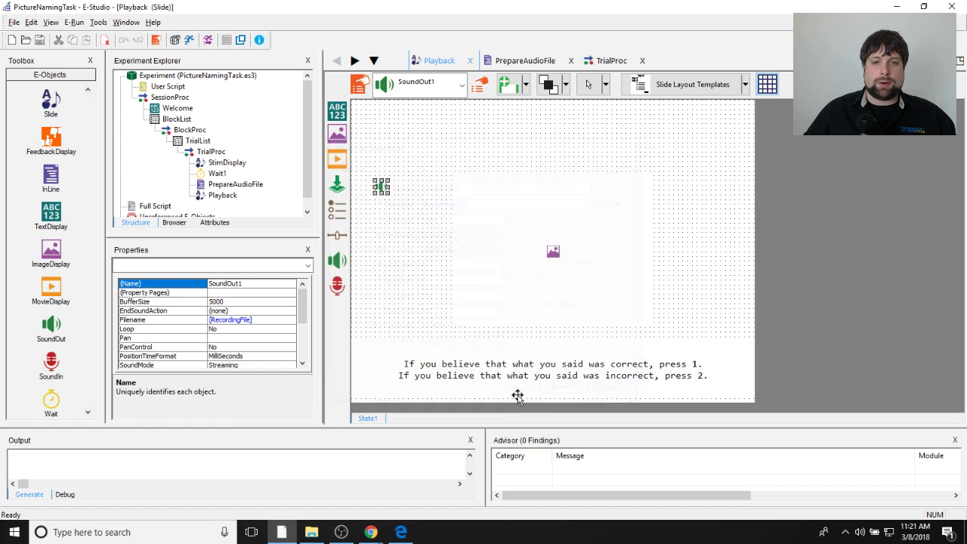
# Step: Add the line "Sleep 100" at the end of the PrepareAudioFile inline script, after a blank line
pyautogui.click(413, 263)
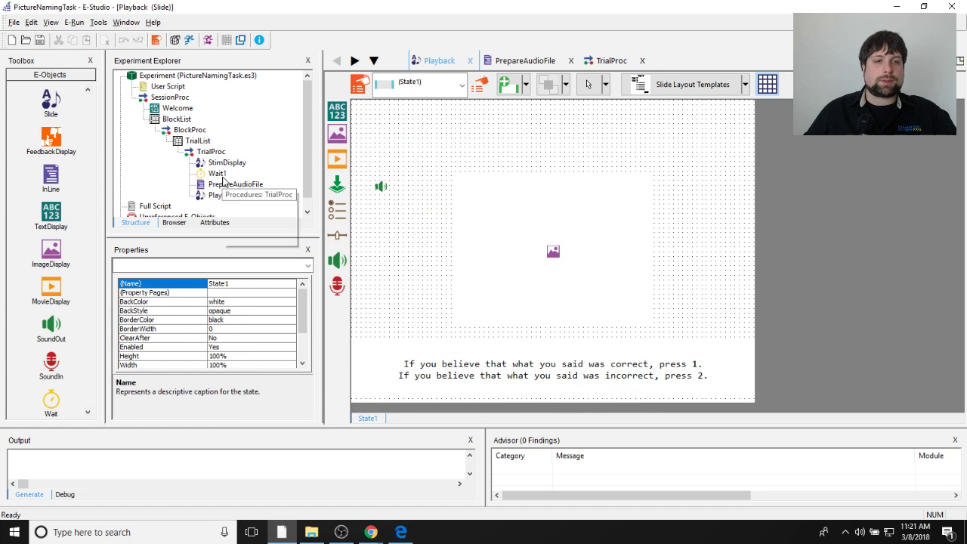
pyautogui.doubleClick(228, 184)
pyautogui.click(555, 164)
pyautogui.press('Return')
pyautogui.press('Return')
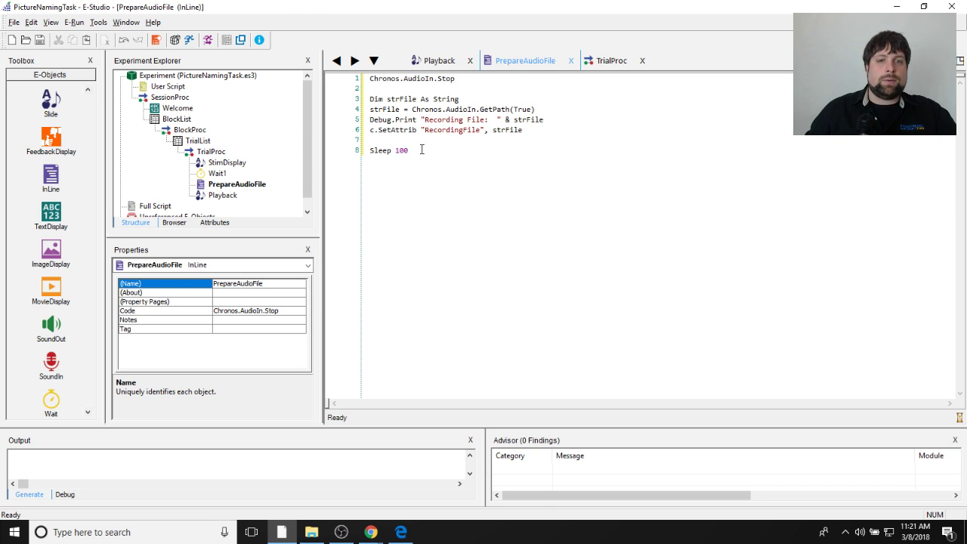
pyautogui.tripleClick(424, 150)
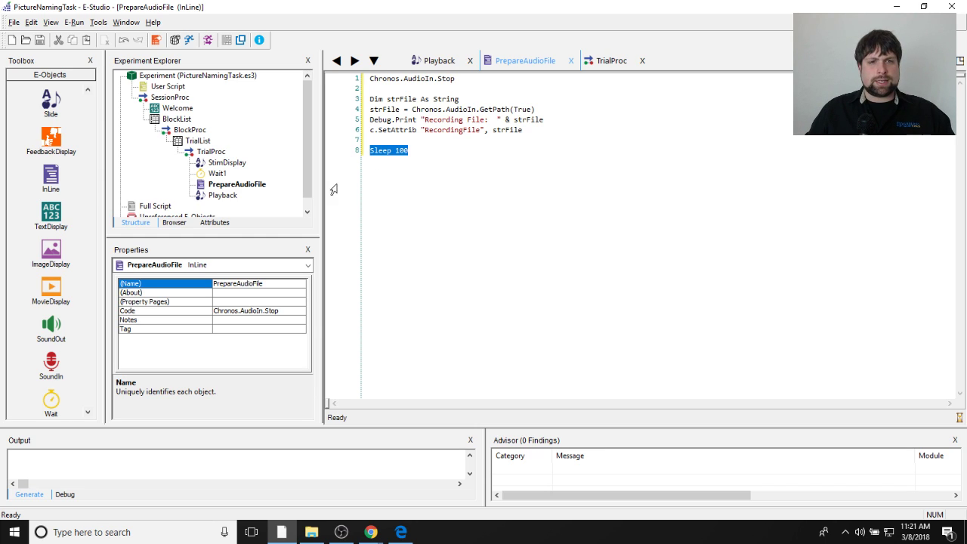
pyautogui.click(217, 173)
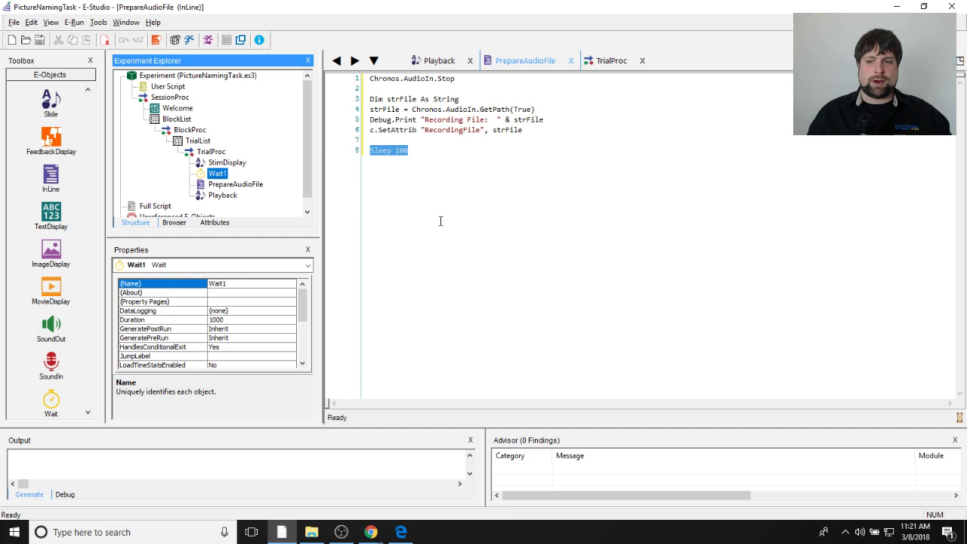
pyautogui.click(446, 157)
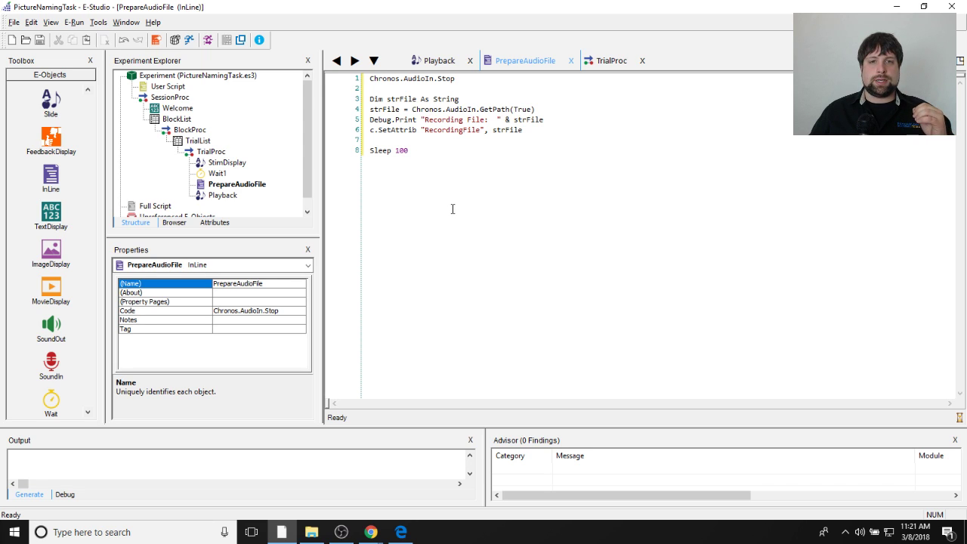
pyautogui.moveTo(547, 135); pyautogui.dragTo(369, 109)
pyautogui.click(461, 175)
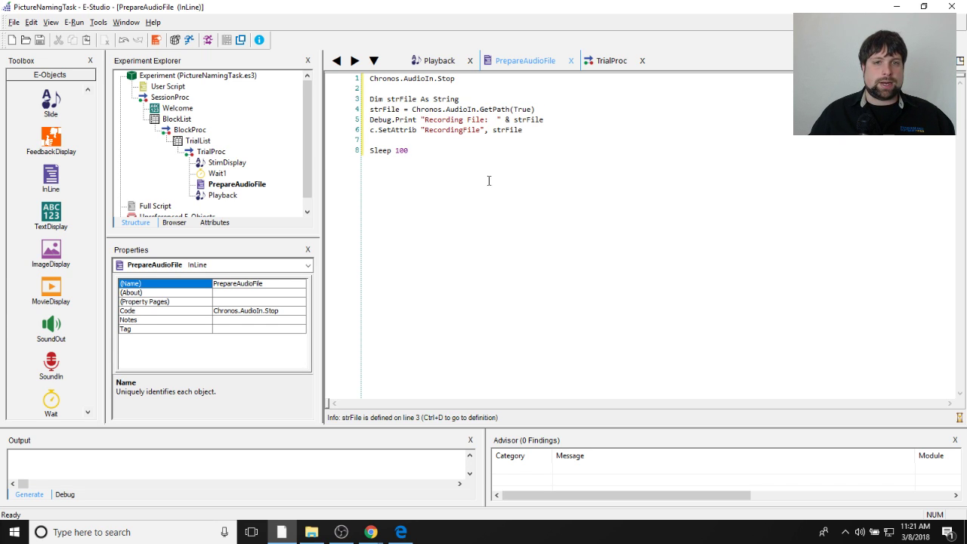
pyautogui.rightClick(201, 196)
pyautogui.click(226, 215)
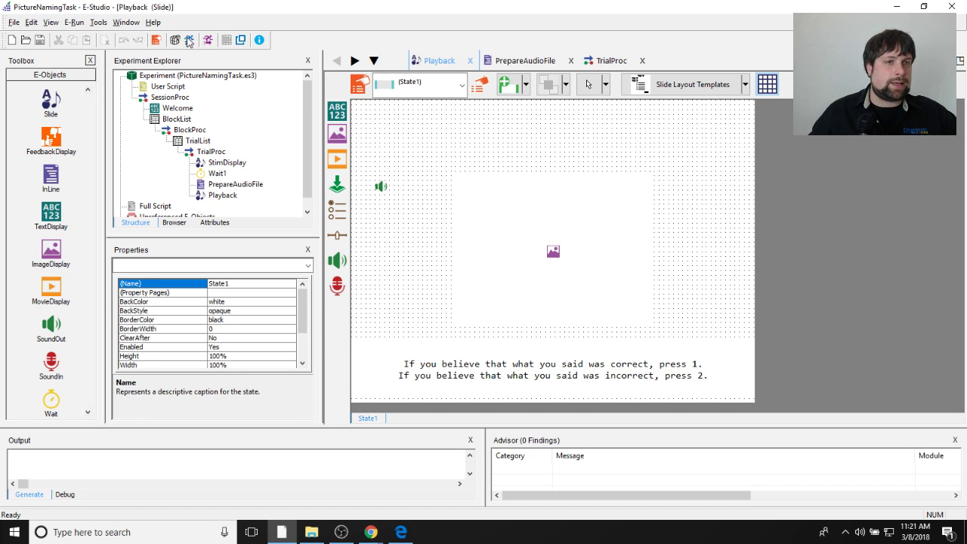
pyautogui.click(173, 200)
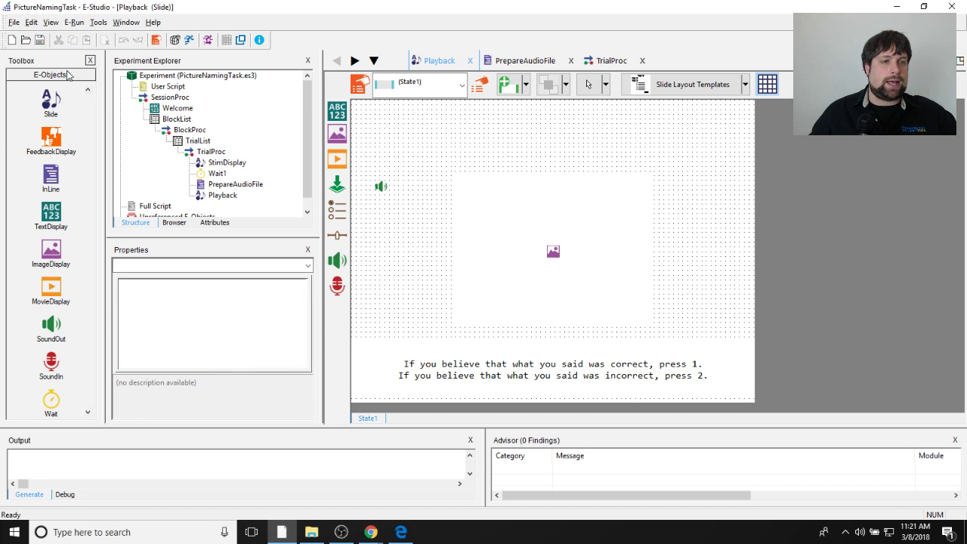
pyautogui.click(240, 40)
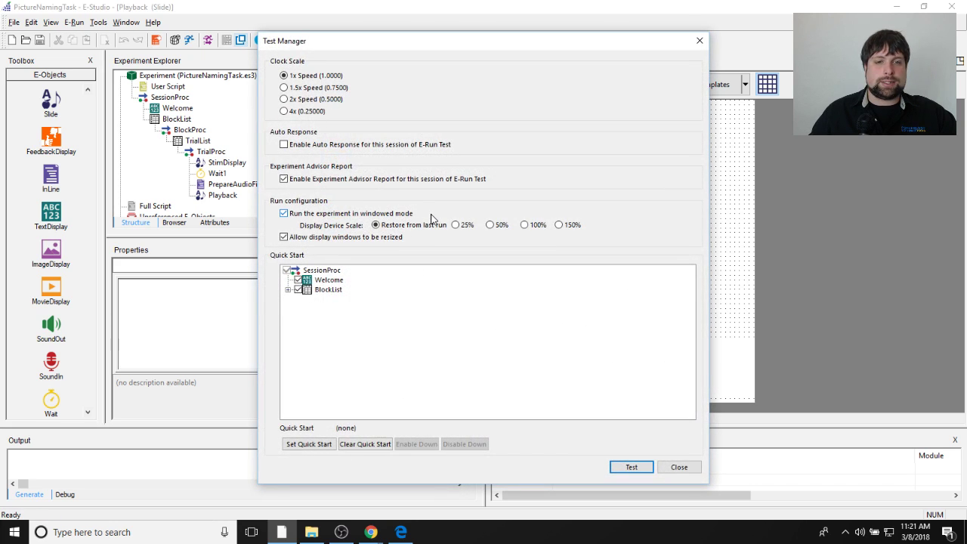
pyautogui.click(676, 463)
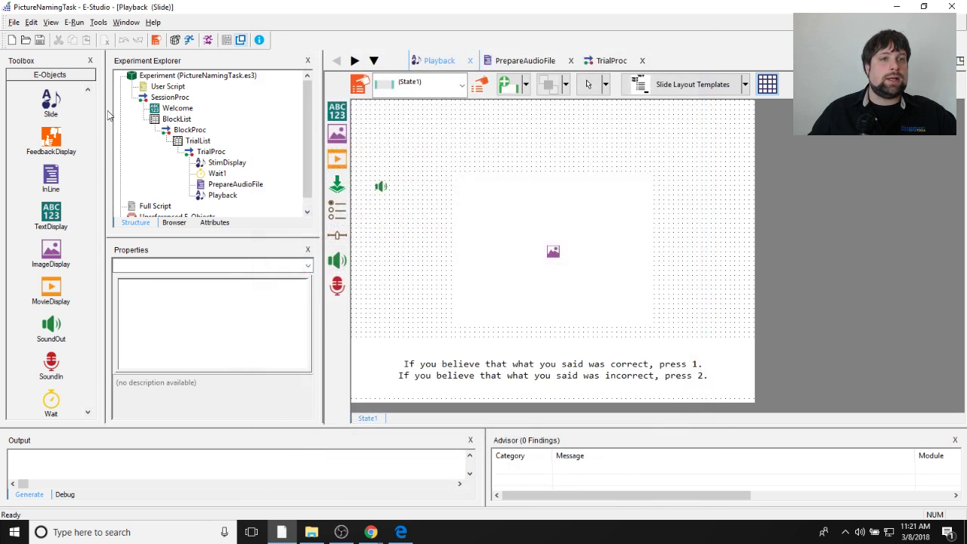
# Step: Set the allowable Chronos responses of the Welcome display to 12345 and apply the change
pyautogui.click(169, 96)
pyautogui.click(177, 108)
pyautogui.click(176, 108)
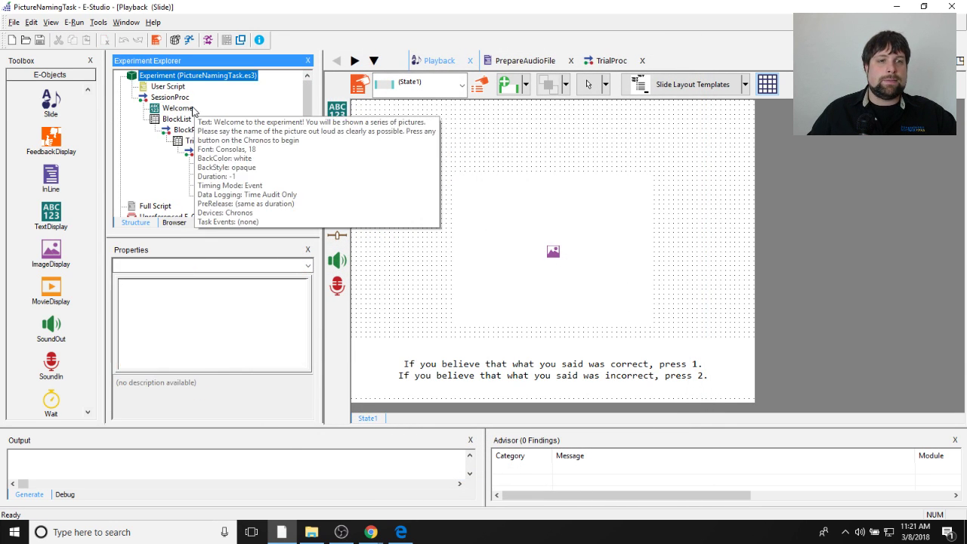
pyautogui.doubleClick(177, 108)
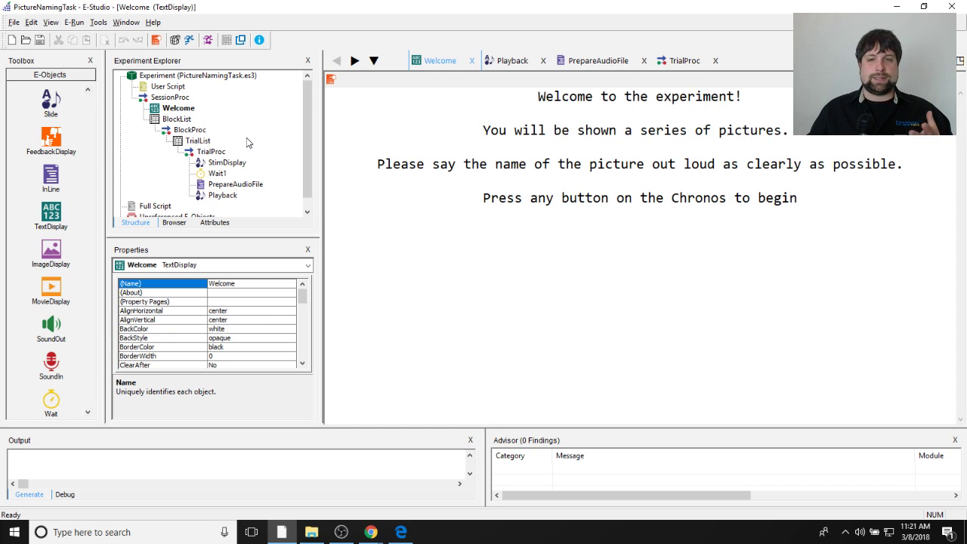
pyautogui.click(333, 77)
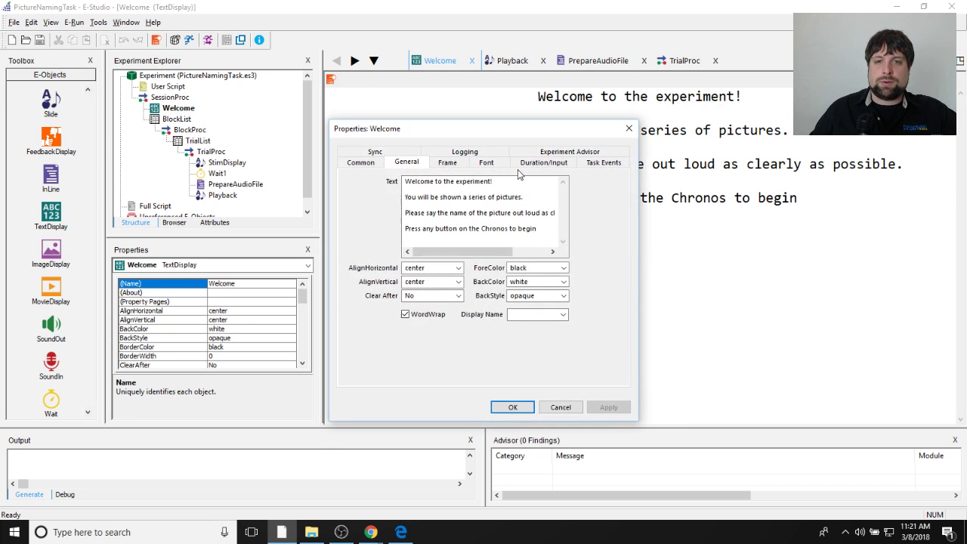
pyautogui.click(544, 162)
pyautogui.moveTo(554, 244); pyautogui.dragTo(491, 247)
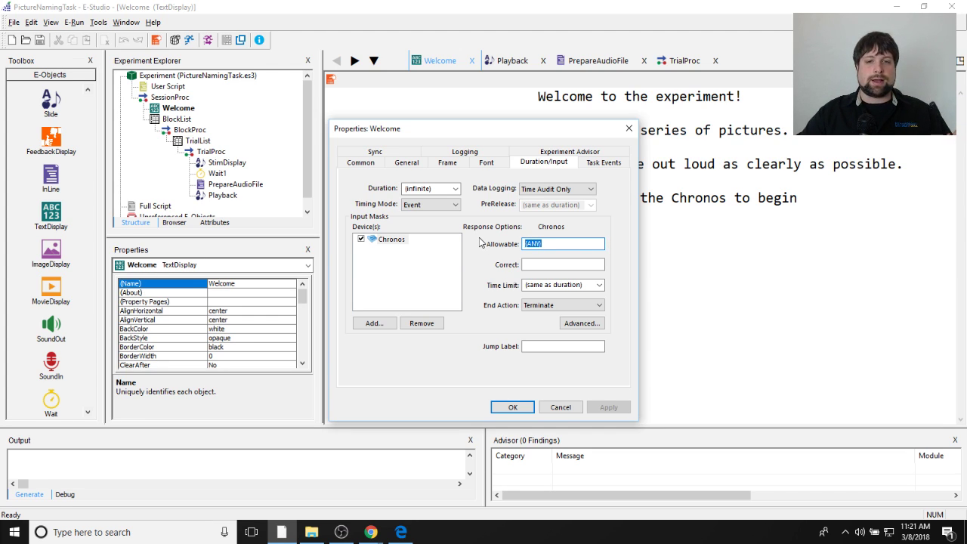
pyautogui.write('12345')
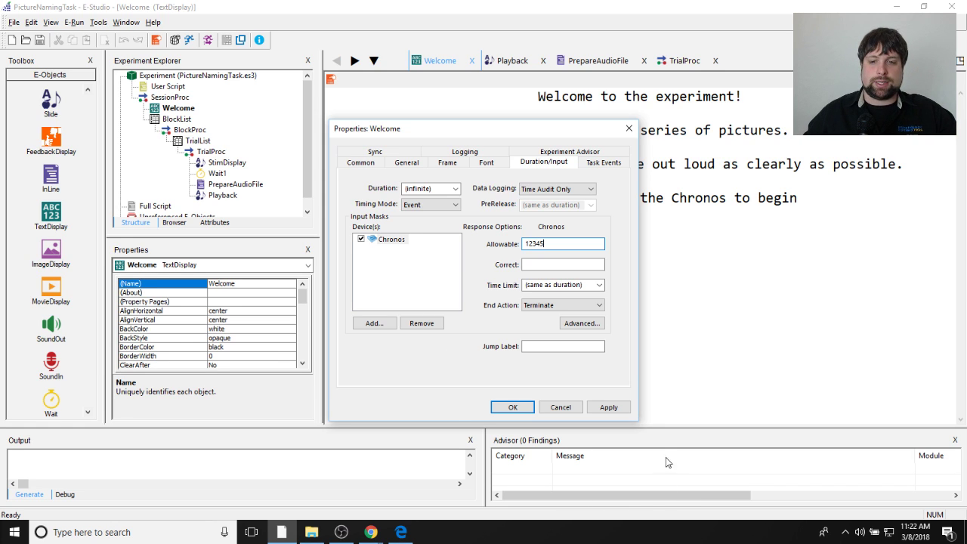
pyautogui.click(609, 407)
pyautogui.click(511, 407)
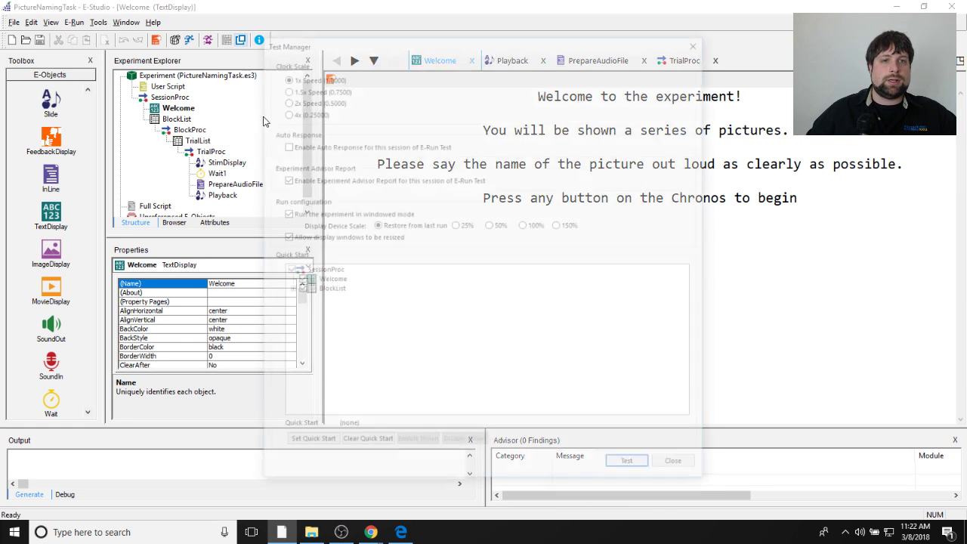
# Step: Test-run the experiment in windowed mode with subject number 2 and session number 1
pyautogui.click(629, 467)
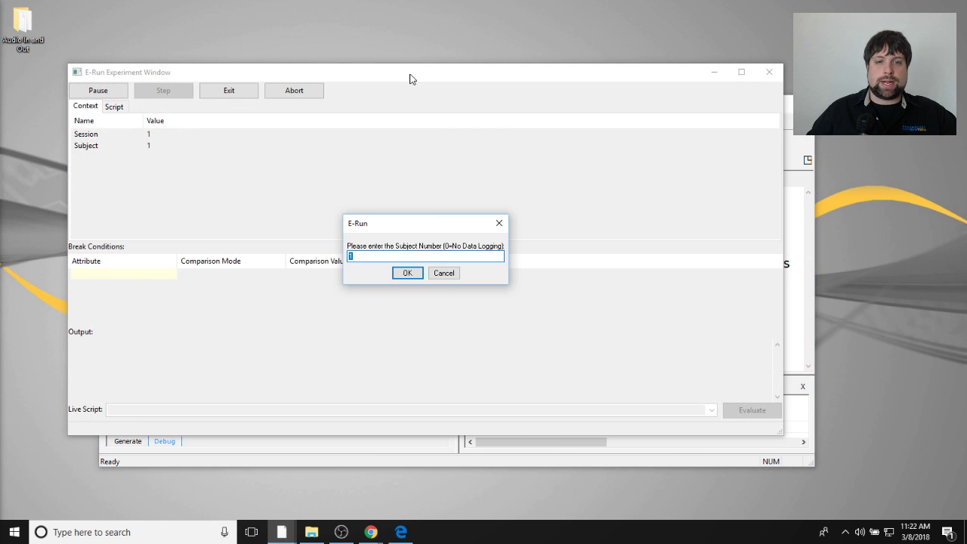
pyautogui.write('2')
pyautogui.press('Return')
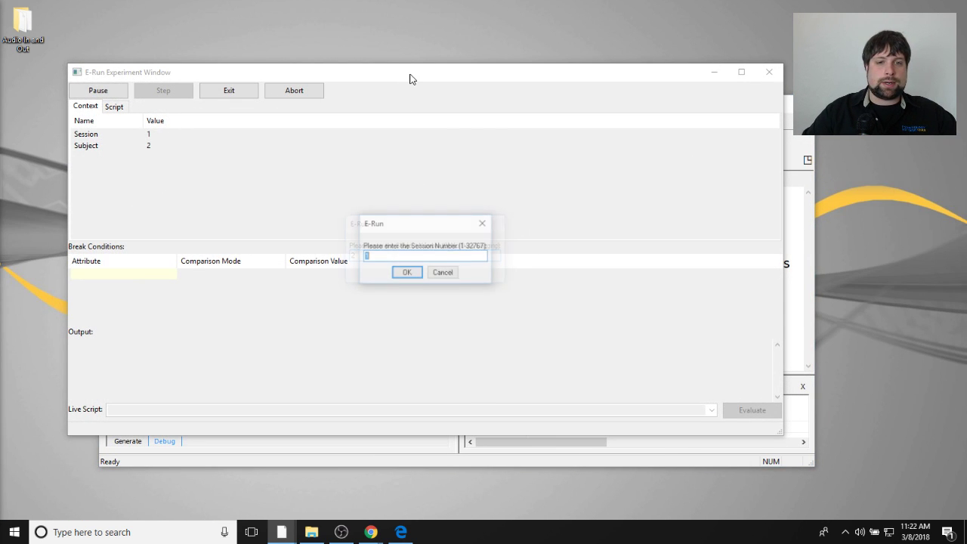
pyautogui.press('Return')
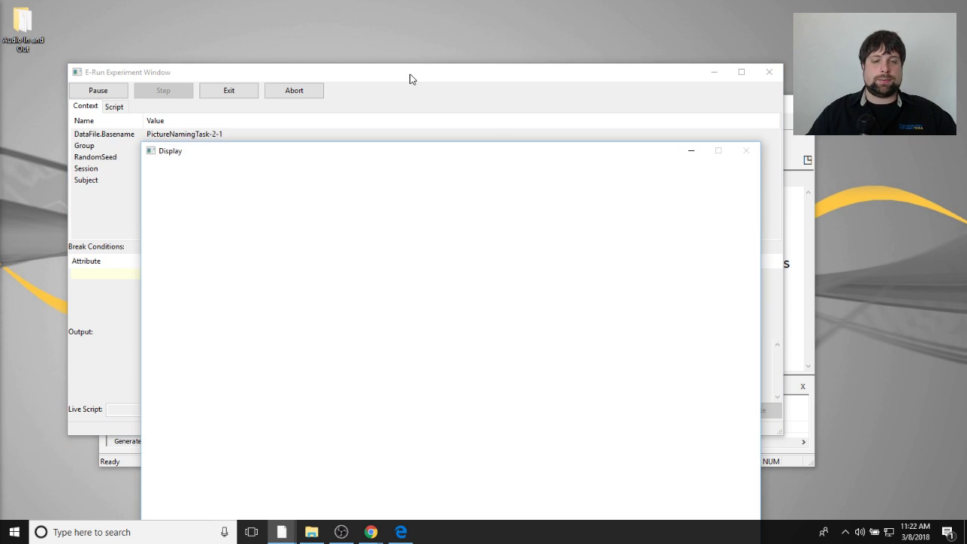
pyautogui.moveTo(453, 153); pyautogui.dragTo(474, 19)
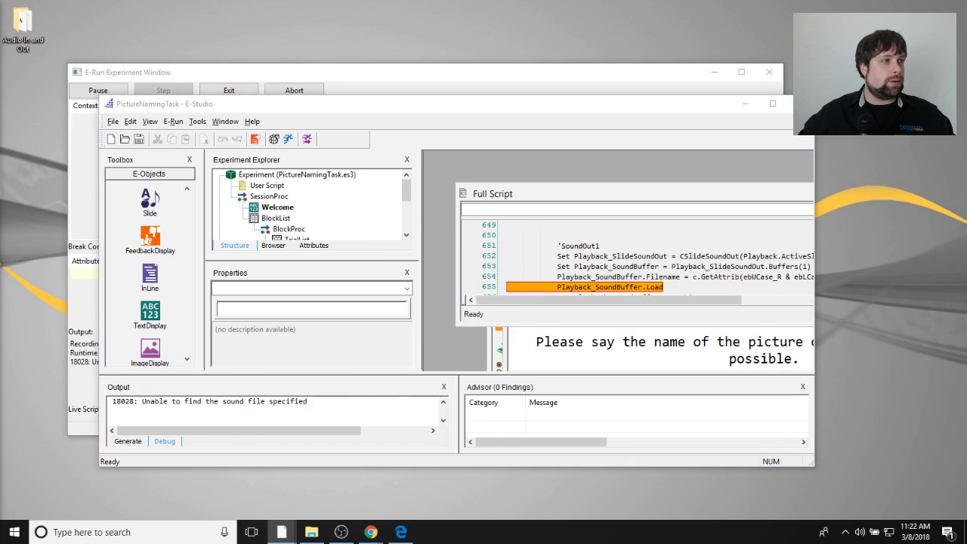
# Step: Inspect the Playback sound-loading line in the full script and check the filename setting of the Playback slide's SoundOut
pyautogui.click(498, 327)
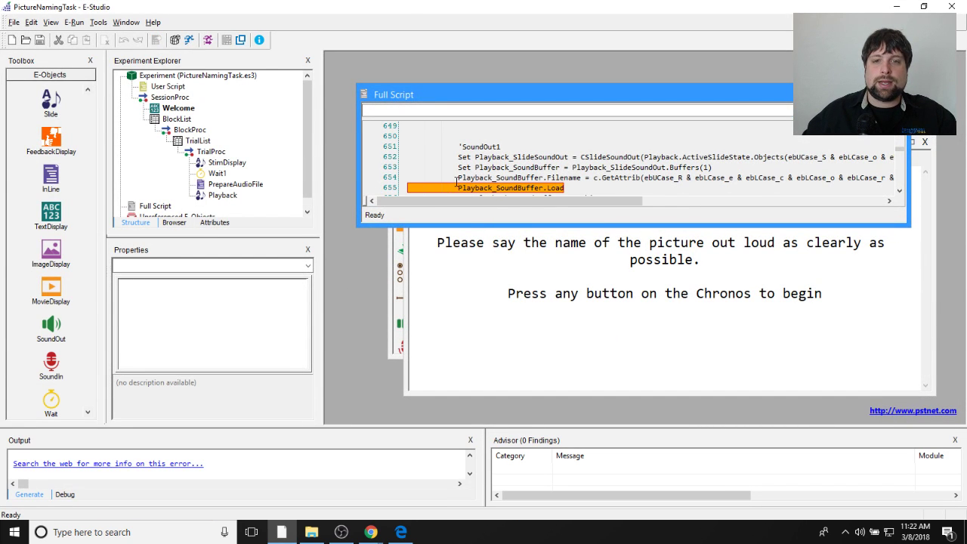
pyautogui.click(576, 189)
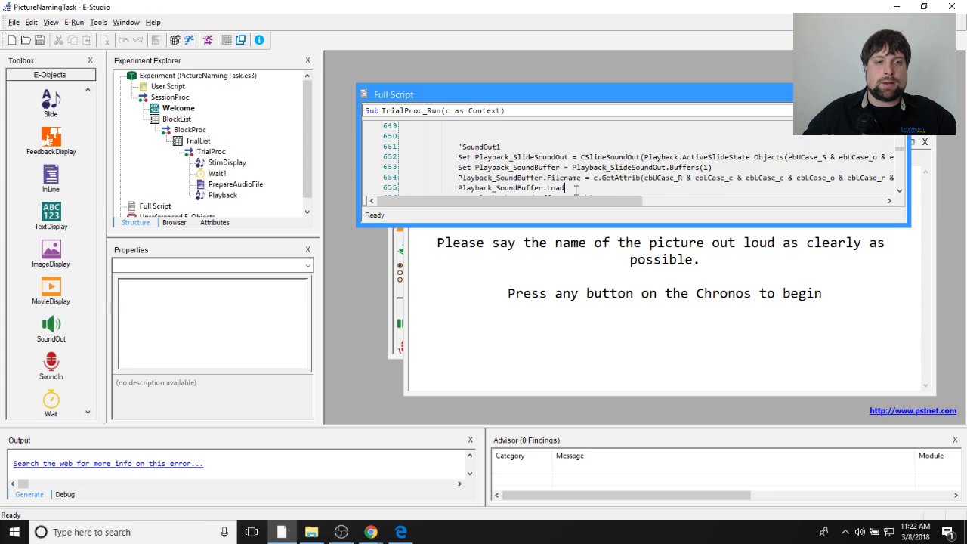
pyautogui.click(307, 151)
pyautogui.scroll(-1, 307, 151)
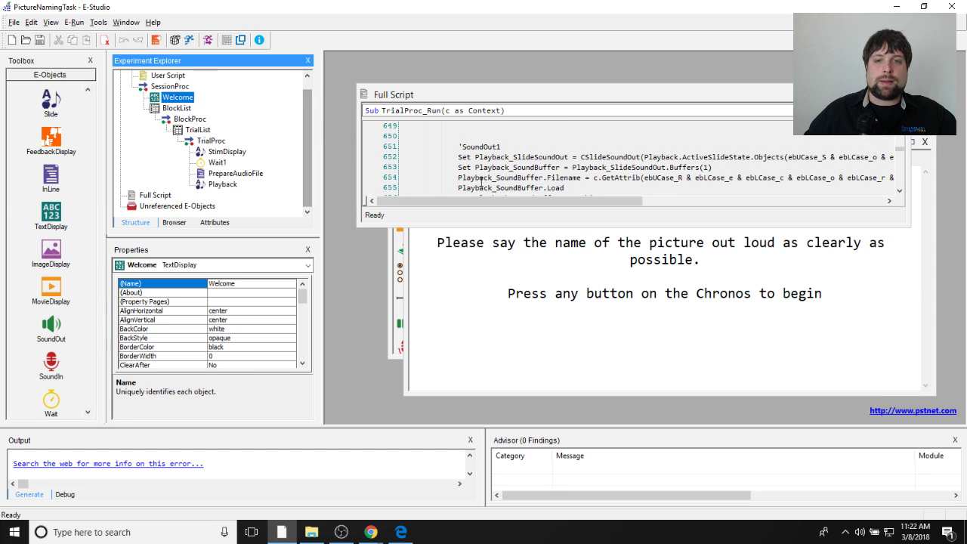
pyautogui.click(580, 190)
pyautogui.doubleClick(223, 183)
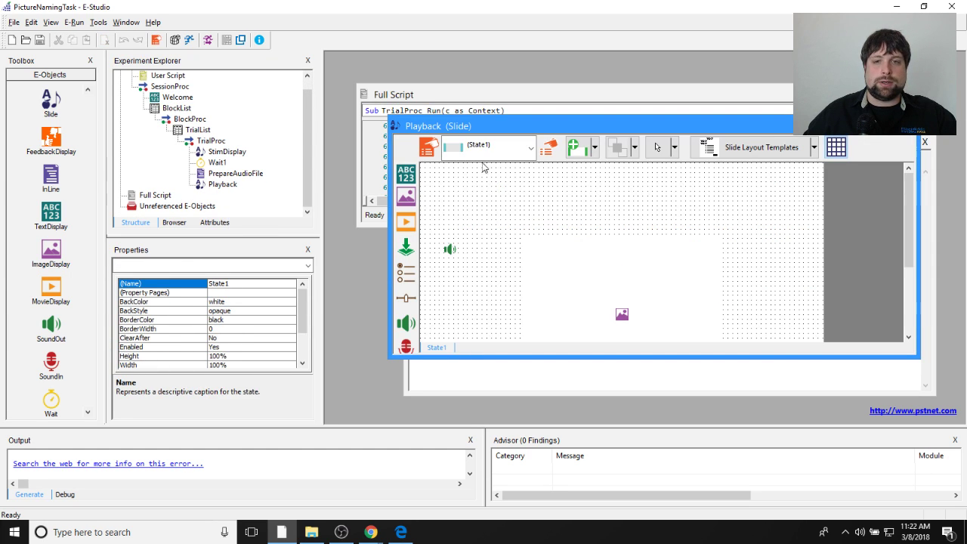
pyautogui.click(451, 249)
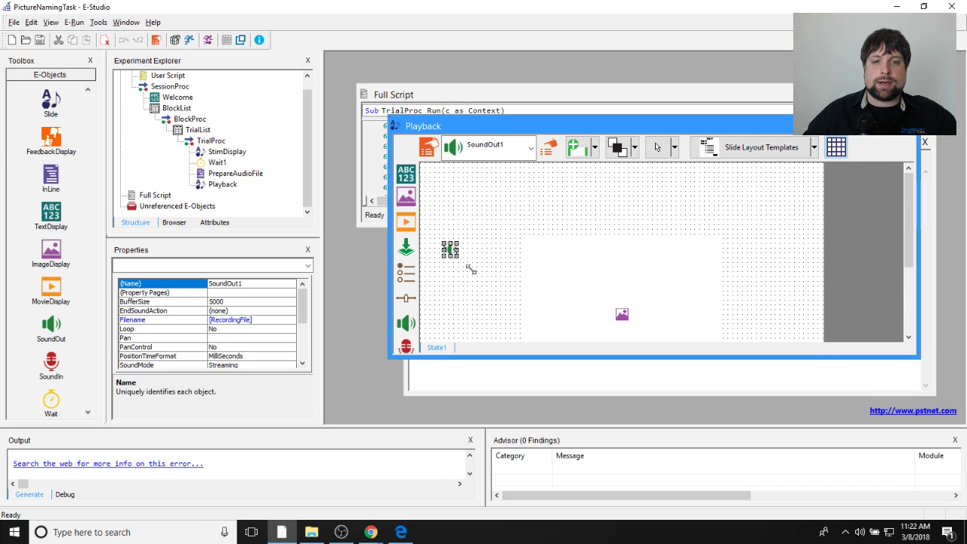
pyautogui.click(549, 147)
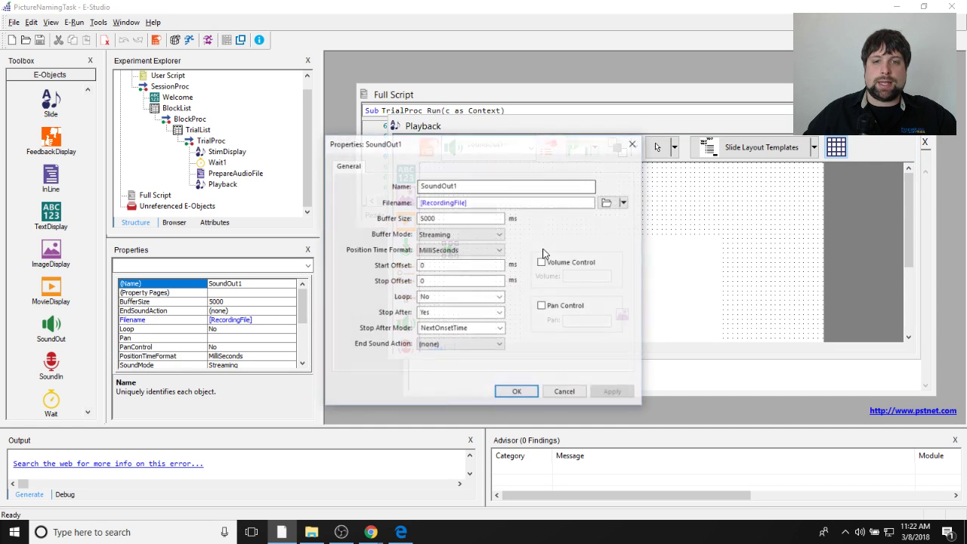
pyautogui.click(485, 205)
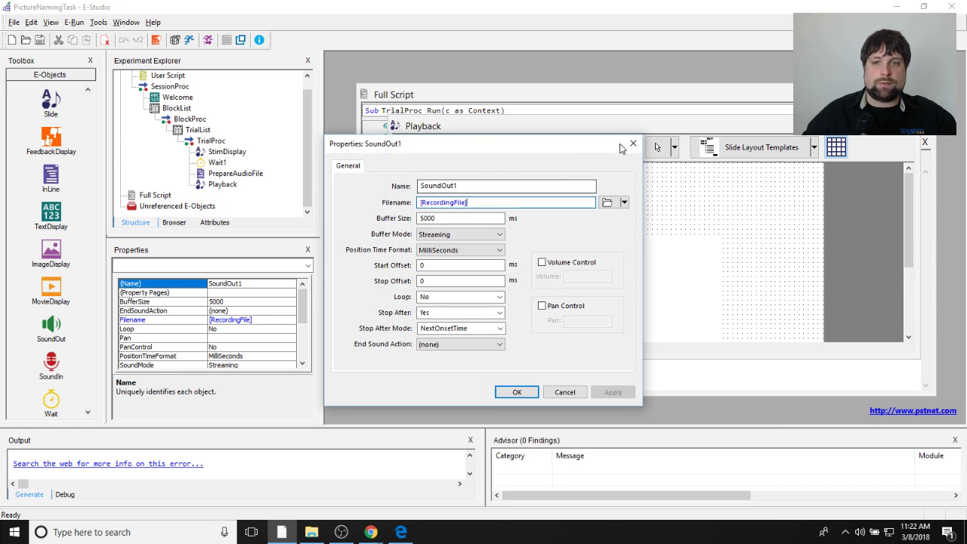
pyautogui.click(517, 391)
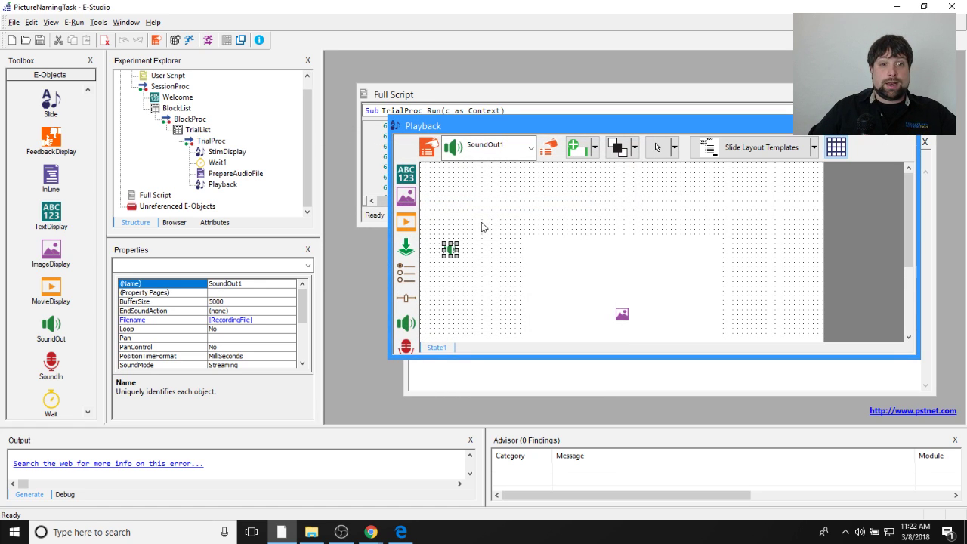
# Step: Review the PrepareAudioFile inline script and examine the recording file path in the debug output
pyautogui.doubleClick(238, 173)
pyautogui.moveTo(477, 214); pyautogui.dragTo(727, 300)
pyautogui.moveTo(382, 125); pyautogui.dragTo(562, 132)
pyautogui.click(529, 226)
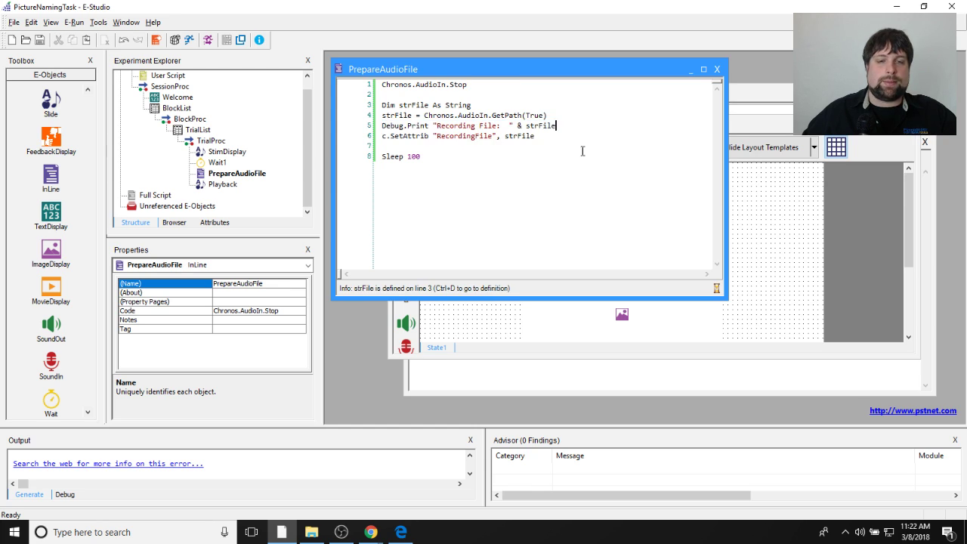
pyautogui.moveTo(275, 432); pyautogui.dragTo(276, 317)
pyautogui.click(302, 417)
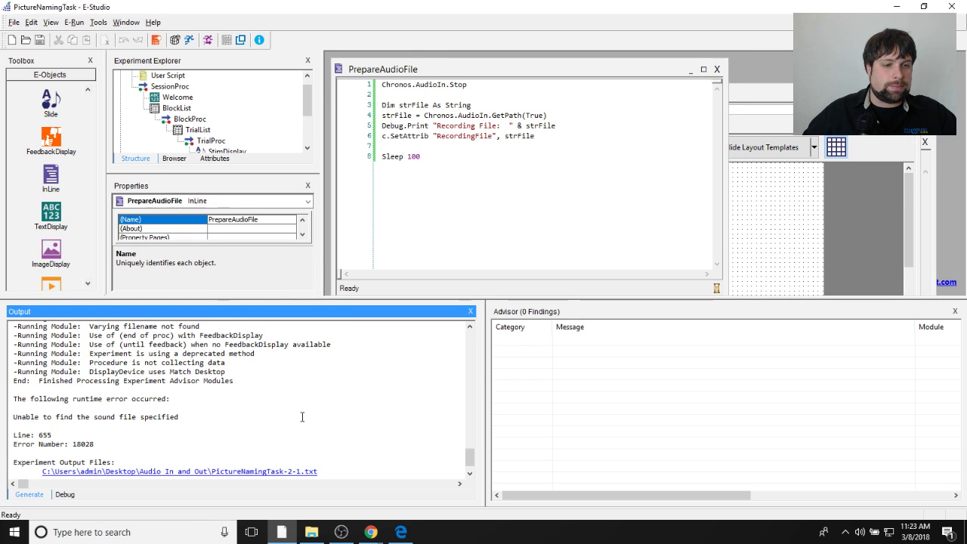
pyautogui.click(73, 494)
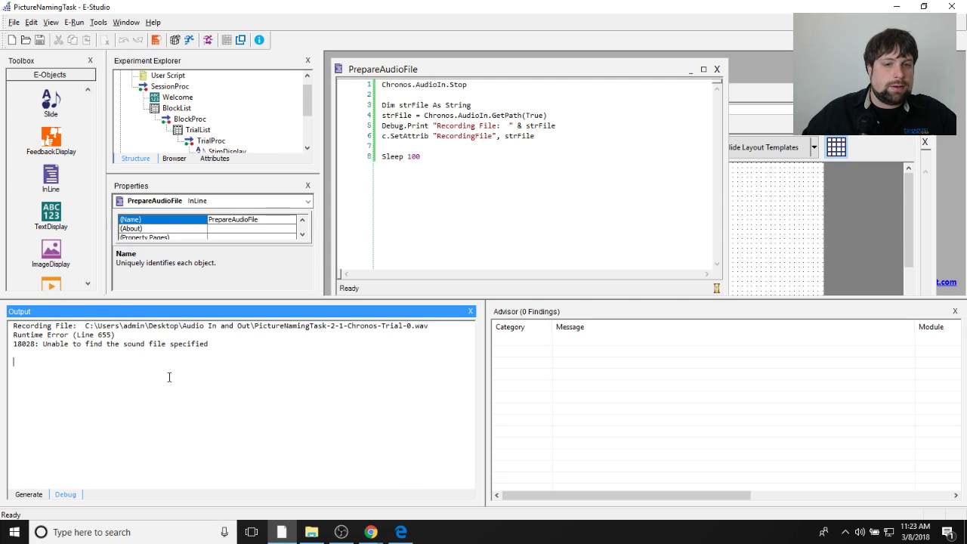
pyautogui.moveTo(84, 326); pyautogui.dragTo(183, 325)
pyautogui.click(345, 427)
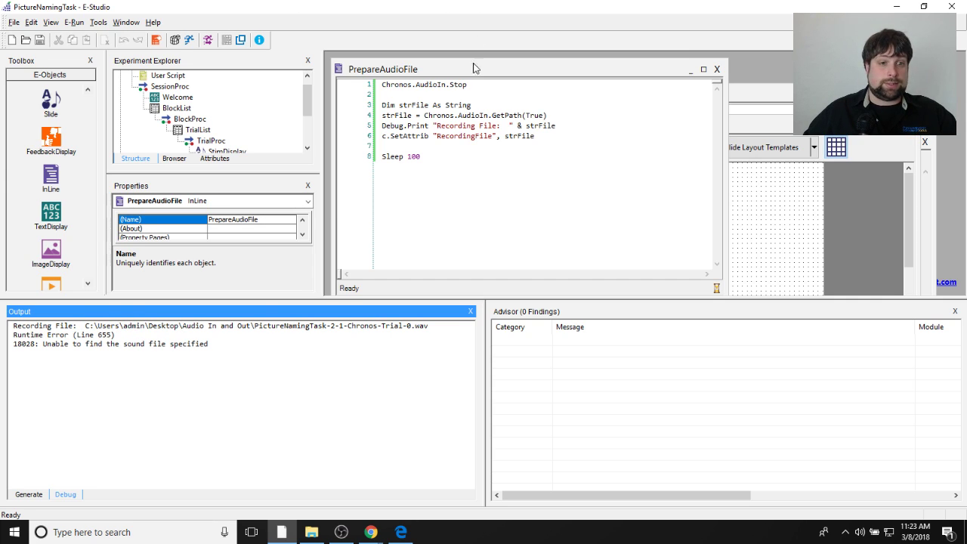
pyautogui.moveTo(85, 326); pyautogui.dragTo(166, 326)
pyautogui.moveTo(179, 325); pyautogui.dragTo(250, 325)
# Step: Look through the Audio In and Out folder for the recording and compare it with the file name in the debug output
pyautogui.click(311, 532)
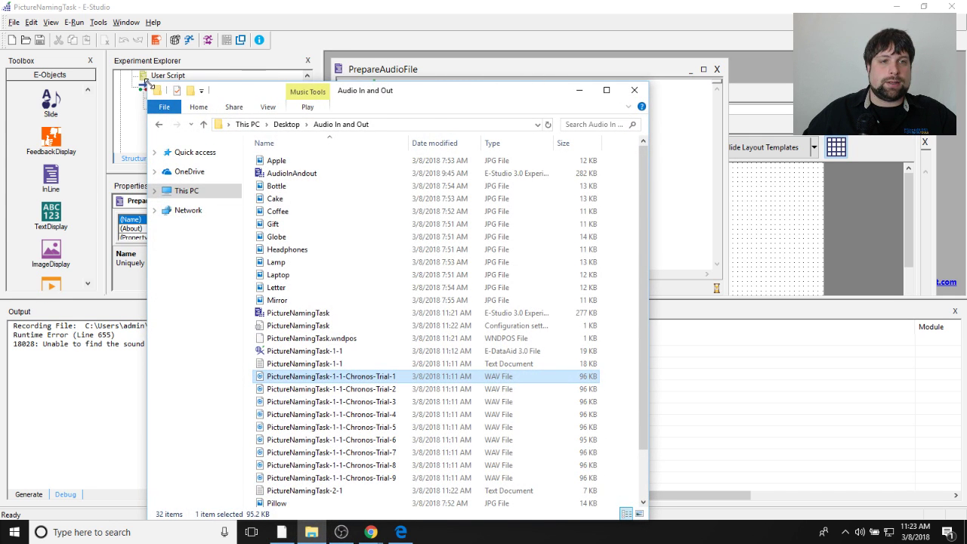
pyautogui.moveTo(148, 82); pyautogui.dragTo(47, 69)
pyautogui.moveTo(369, 80); pyautogui.dragTo(371, 123)
pyautogui.hotkey('alt', 'Tab')
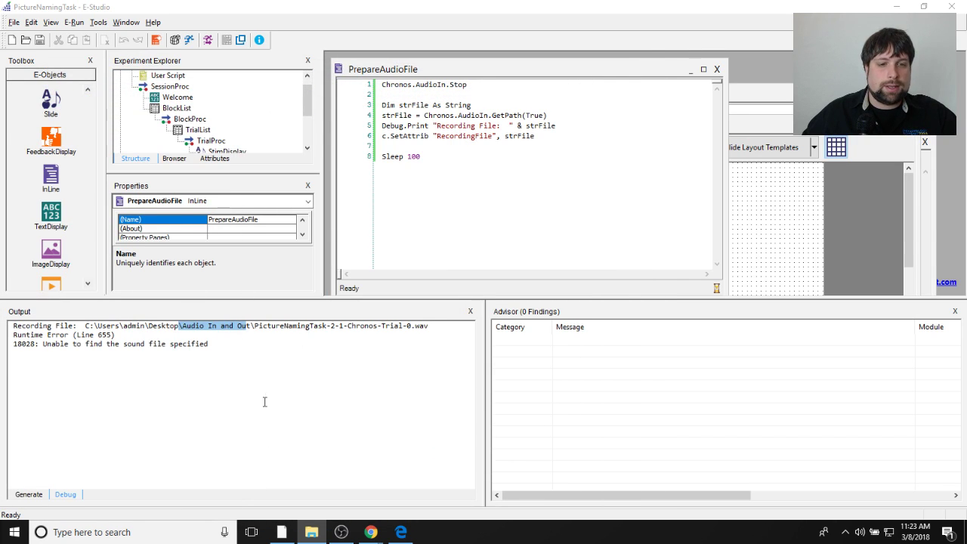
pyautogui.click(259, 339)
pyautogui.click(251, 326)
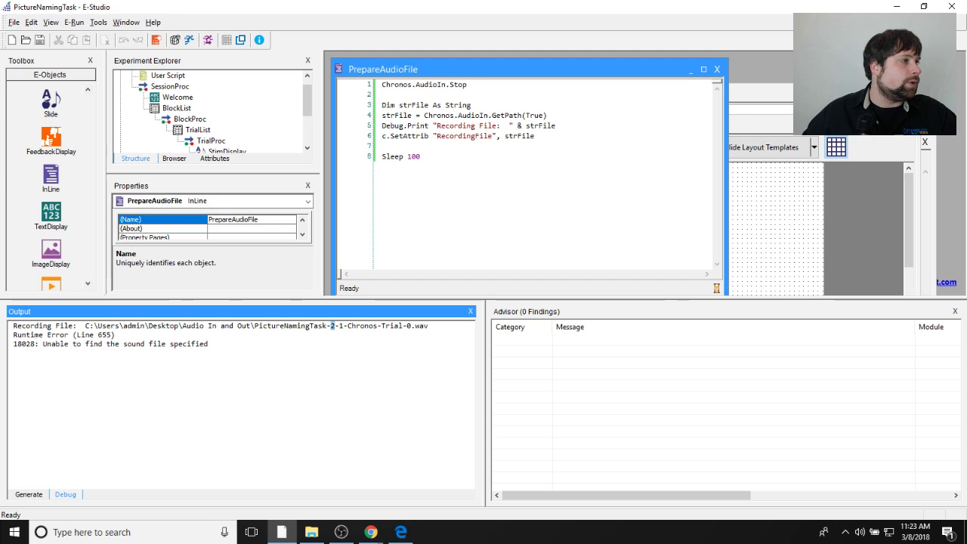
pyautogui.moveTo(381, 325); pyautogui.dragTo(415, 326)
pyautogui.click(416, 325)
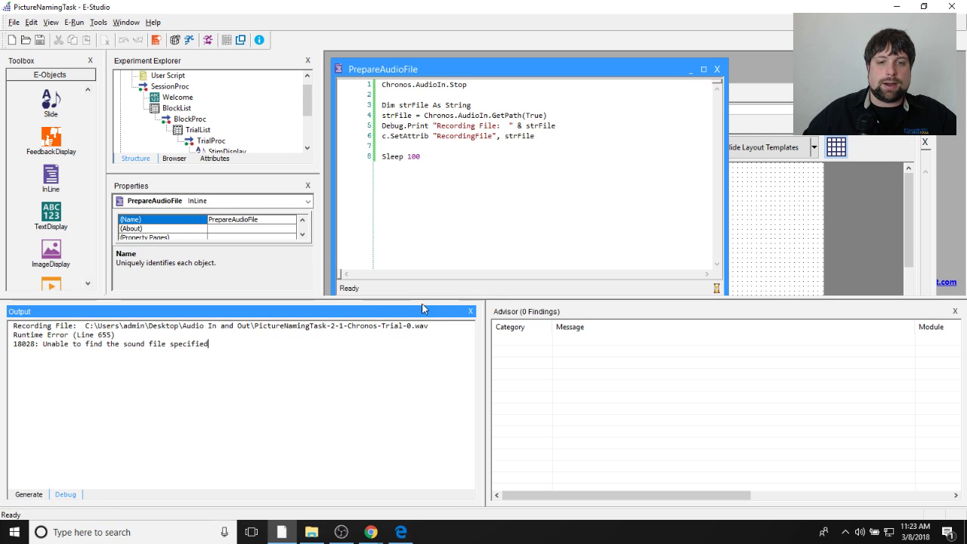
pyautogui.moveTo(423, 299); pyautogui.dragTo(425, 420)
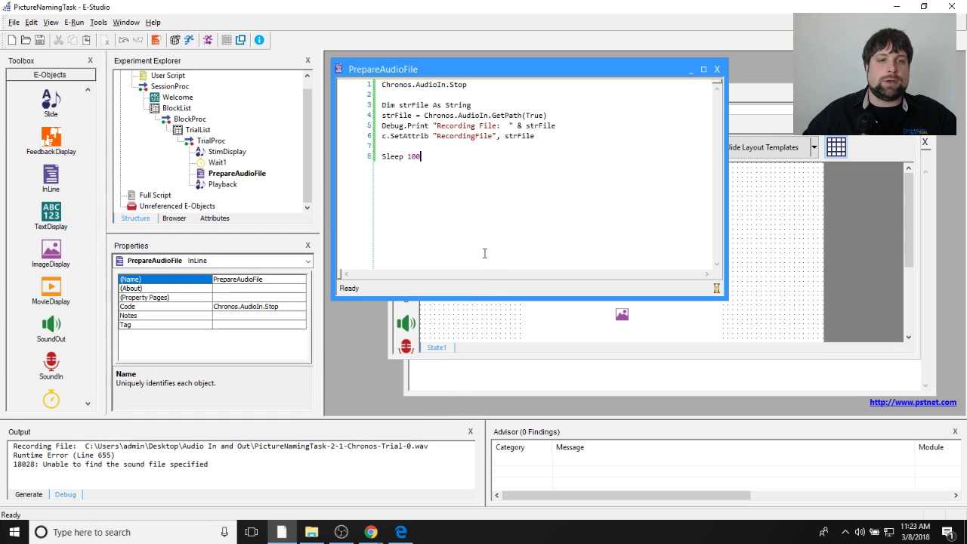
# Step: Check the StimDisplay's duration and input settings against the PrepareAudioFile script
pyautogui.doubleClick(226, 152)
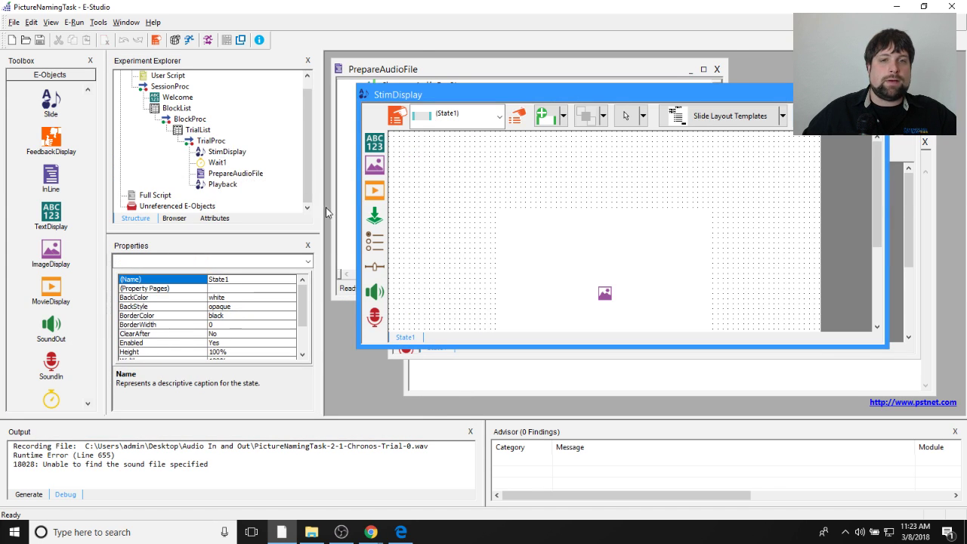
pyautogui.click(398, 115)
pyautogui.click(504, 162)
pyautogui.doubleClick(451, 191)
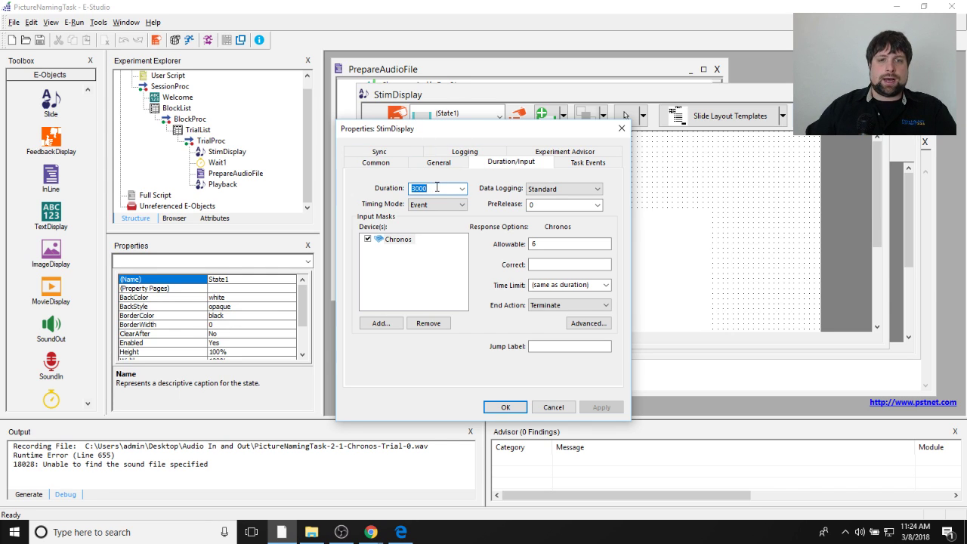
pyautogui.click(502, 406)
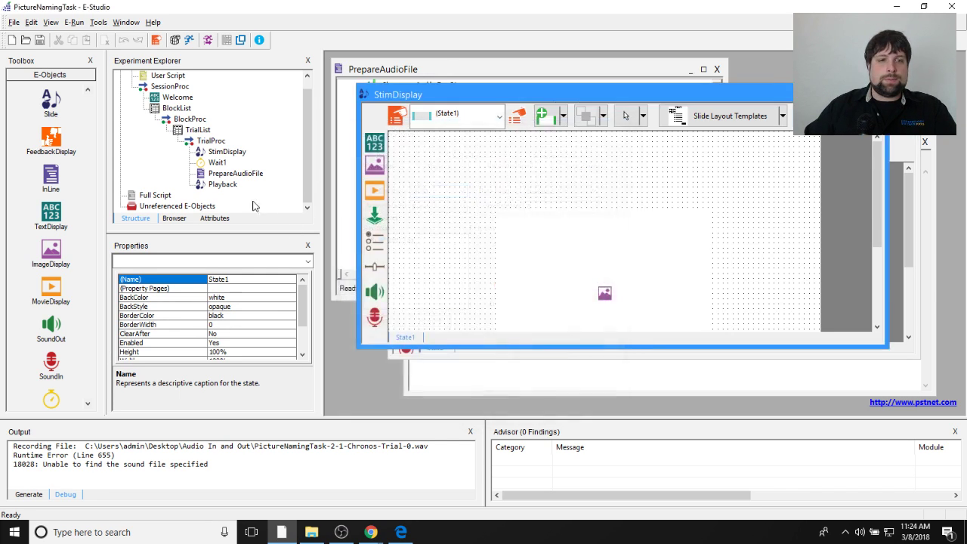
pyautogui.doubleClick(230, 172)
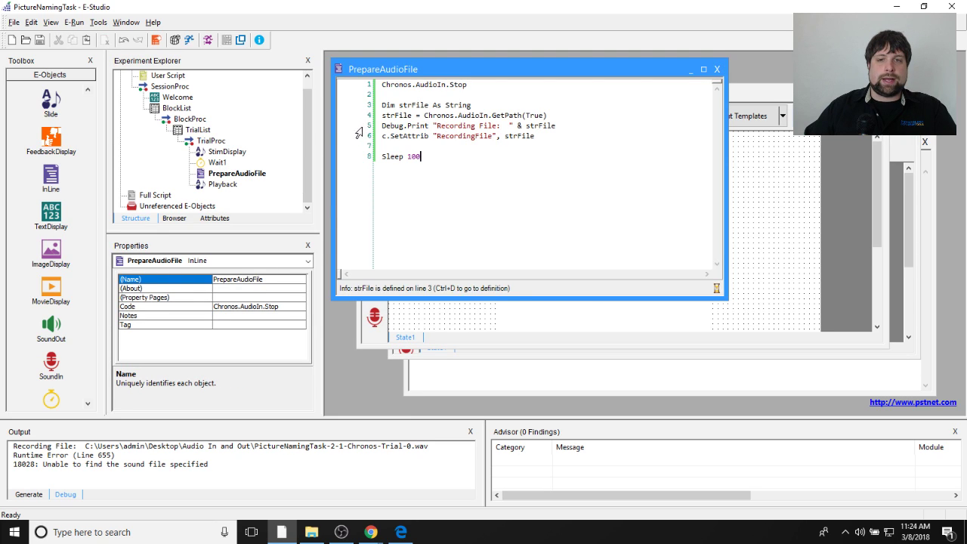
pyautogui.moveTo(502, 136); pyautogui.dragTo(658, 208)
pyautogui.click(506, 179)
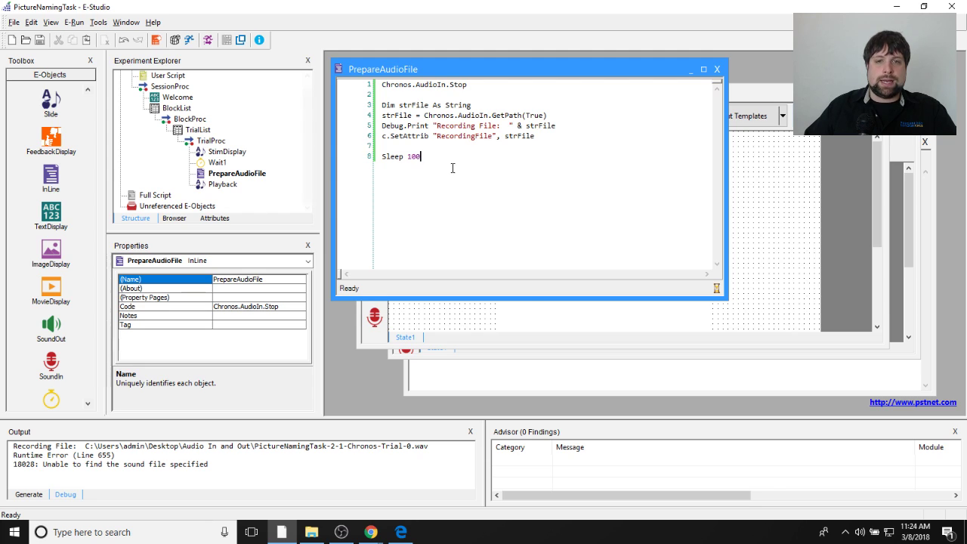
# Step: Set the StimDisplay's duration to (infinite) and confirm its properties
pyautogui.doubleClick(225, 152)
pyautogui.click(398, 115)
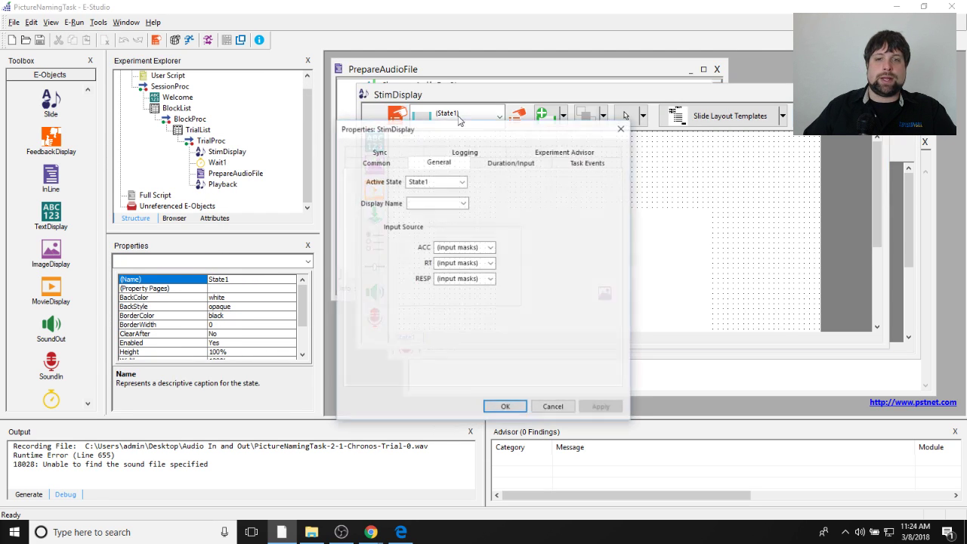
pyautogui.click(510, 163)
pyautogui.click(461, 188)
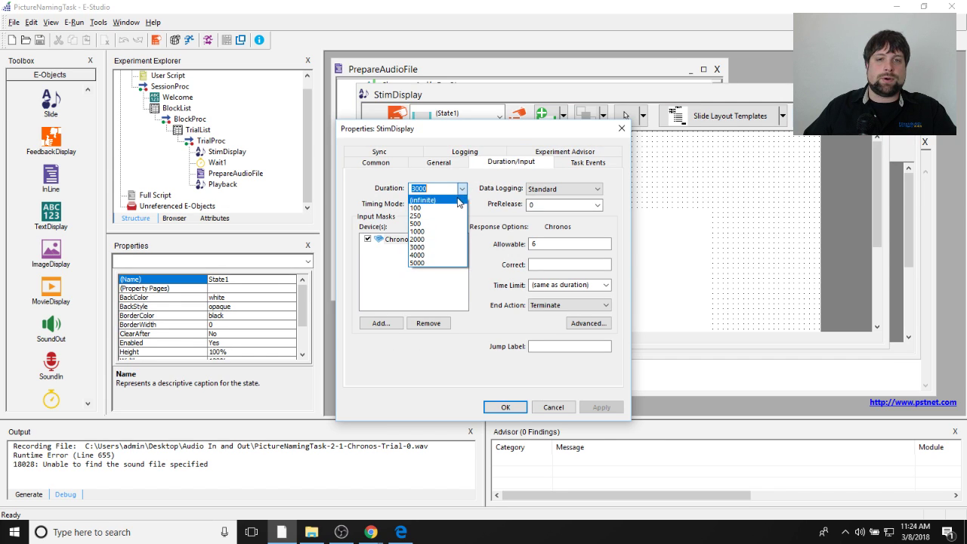
pyautogui.click(458, 200)
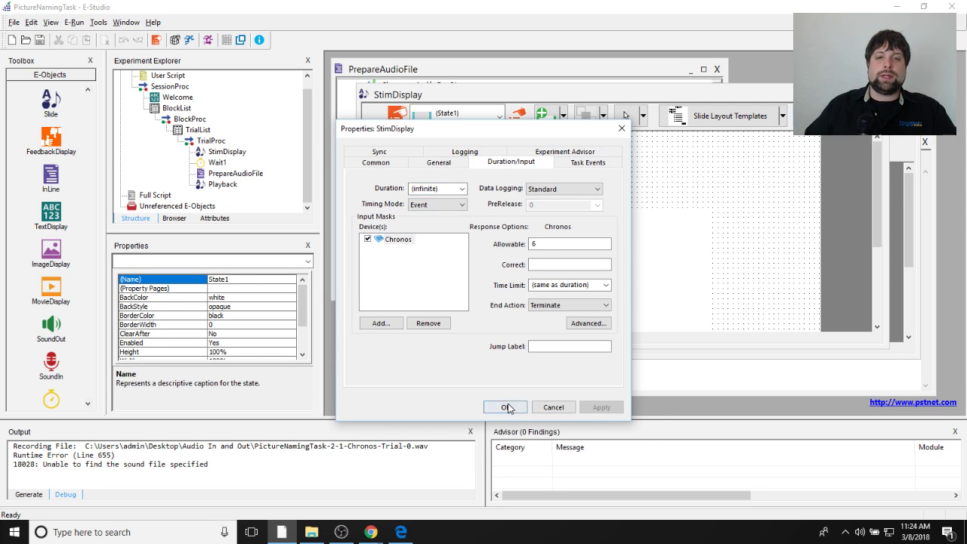
pyautogui.click(505, 407)
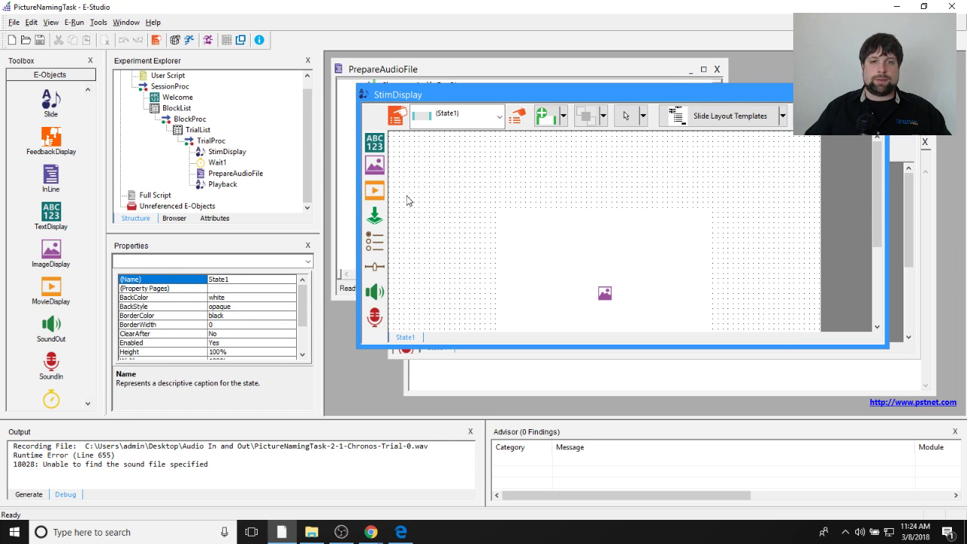
# Step: Close all open object windows in the workspace and select the PrepareAudioFile inline
pyautogui.click(126, 22)
pyautogui.click(136, 75)
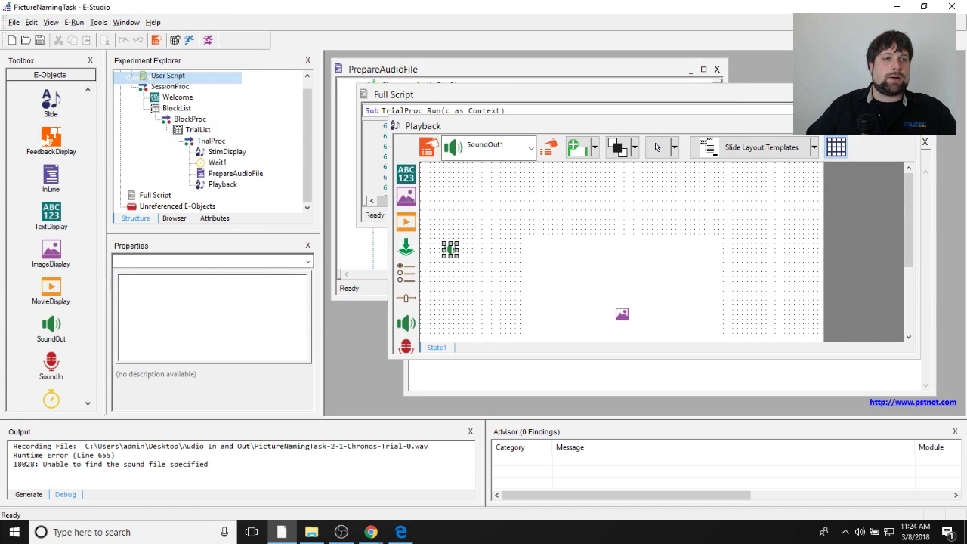
pyautogui.hotkey('alt', 'Tab')
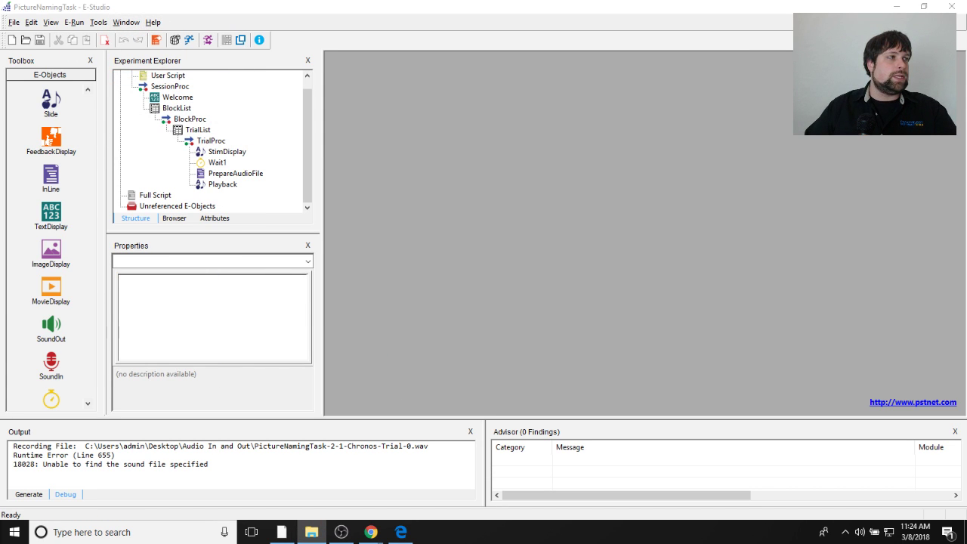
pyautogui.hotkey('alt', 'Tab')
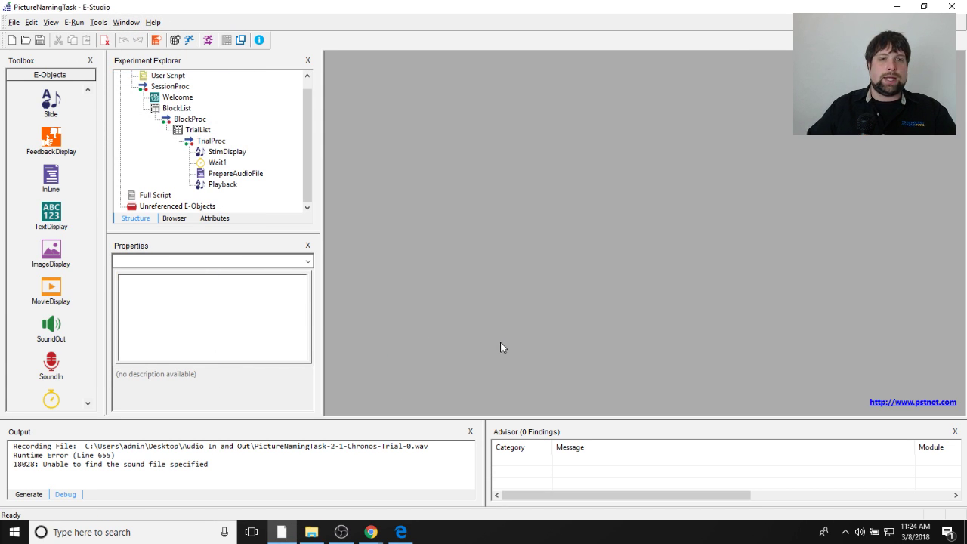
pyautogui.click(235, 173)
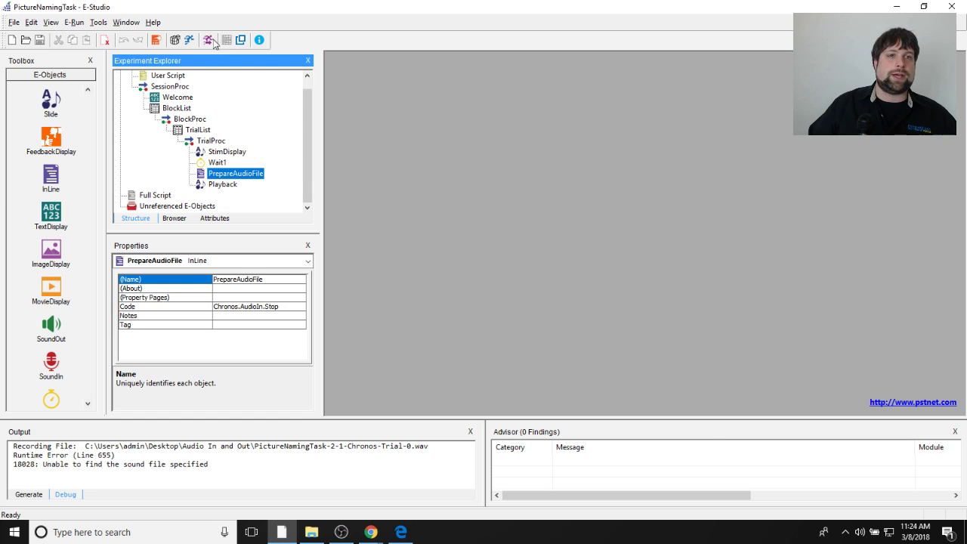
# Step: Test-run the experiment in windowed mode, rejecting subject number 1 in favor of subject number 2 with session number 1
pyautogui.click(241, 40)
pyautogui.click(631, 467)
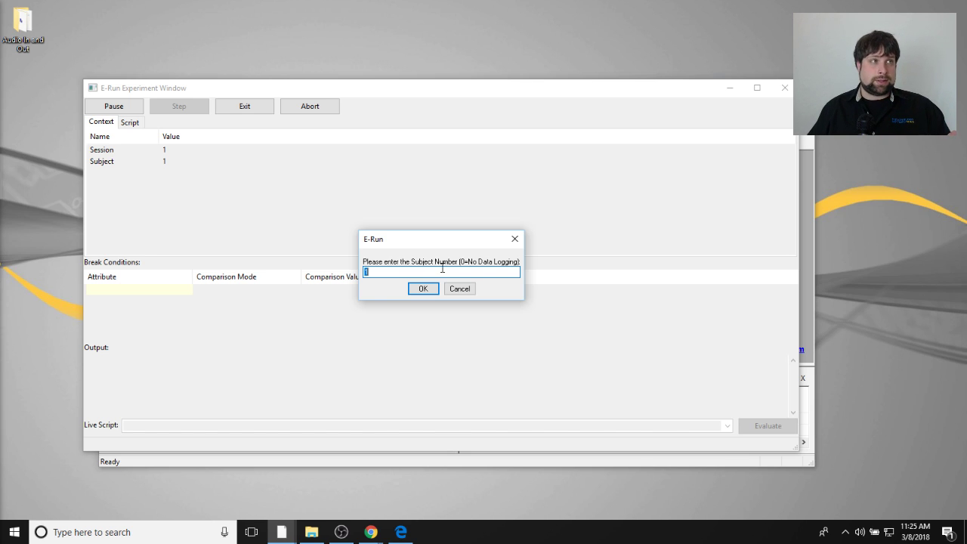
pyautogui.write('1')
pyautogui.press('Return')
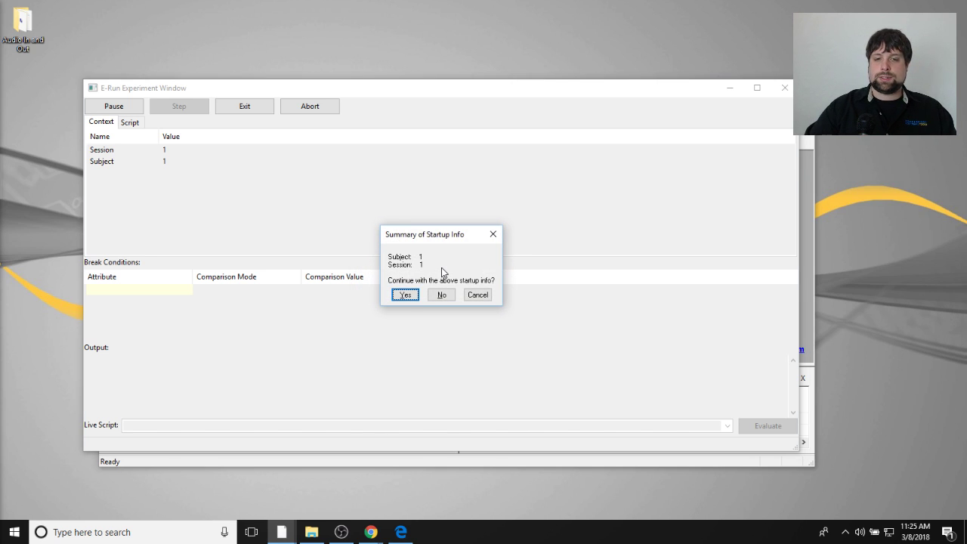
pyautogui.click(442, 296)
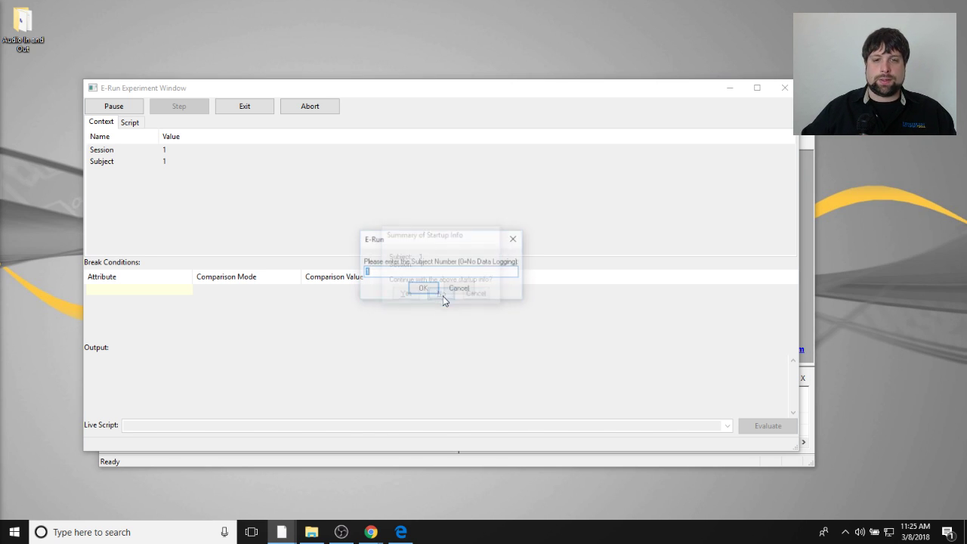
pyautogui.write('2')
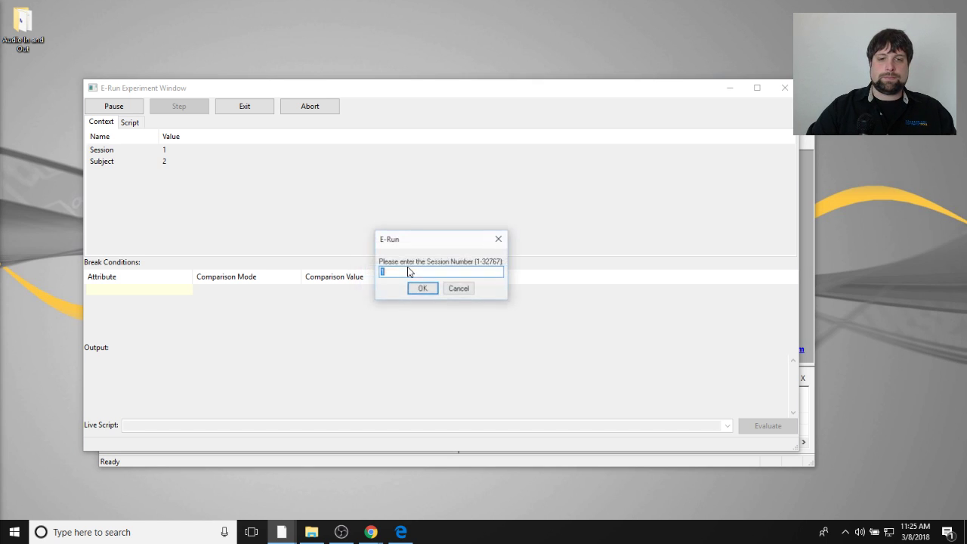
pyautogui.press('Return')
pyautogui.press('Return')
pyautogui.press('Return')
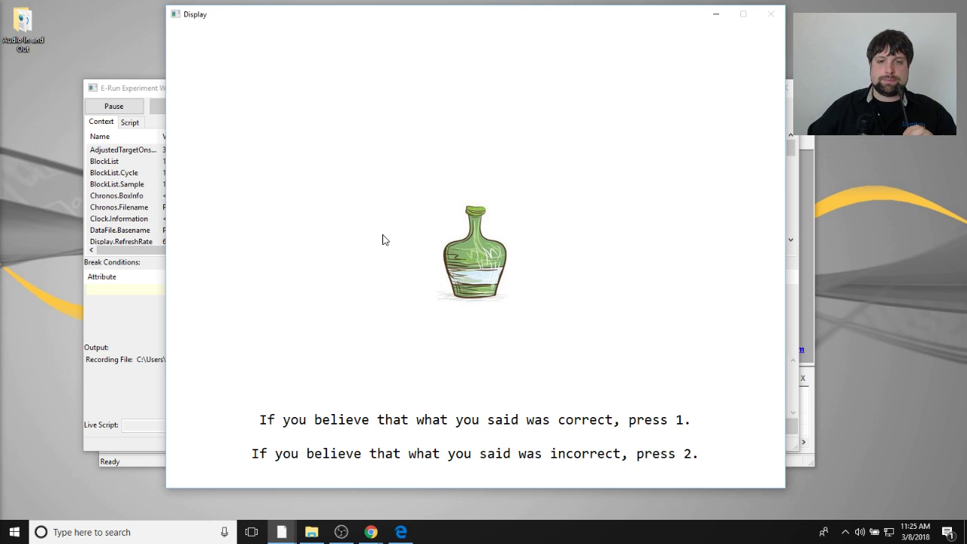
# Step: Judge the first four played-back recordings as correct with response 1, and exit the test run on the fifth trial
pyautogui.press('1')
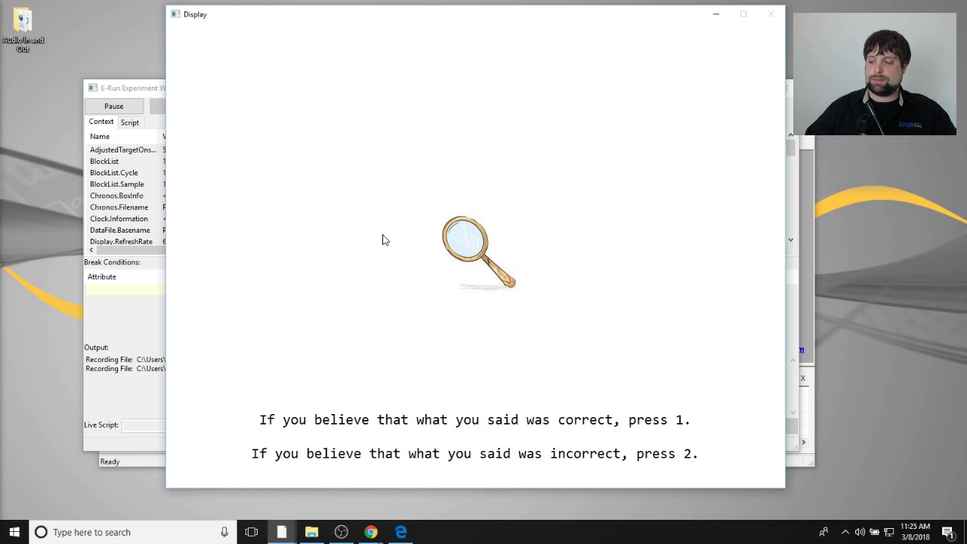
pyautogui.press('1')
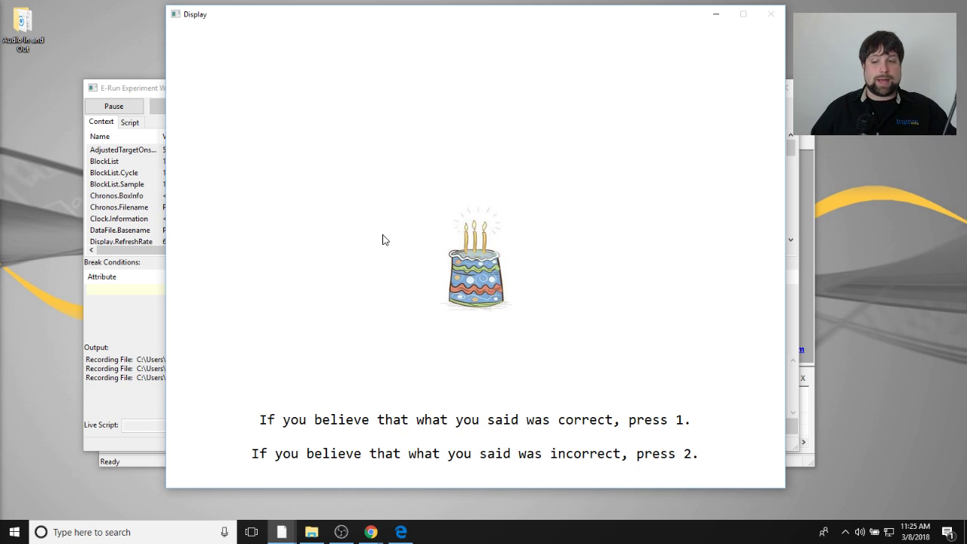
pyautogui.press('1')
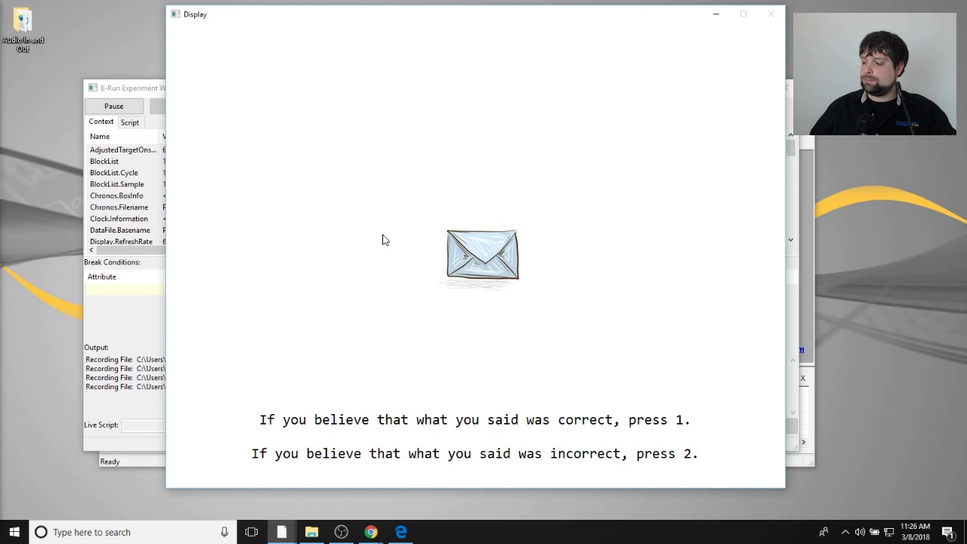
pyautogui.press('1')
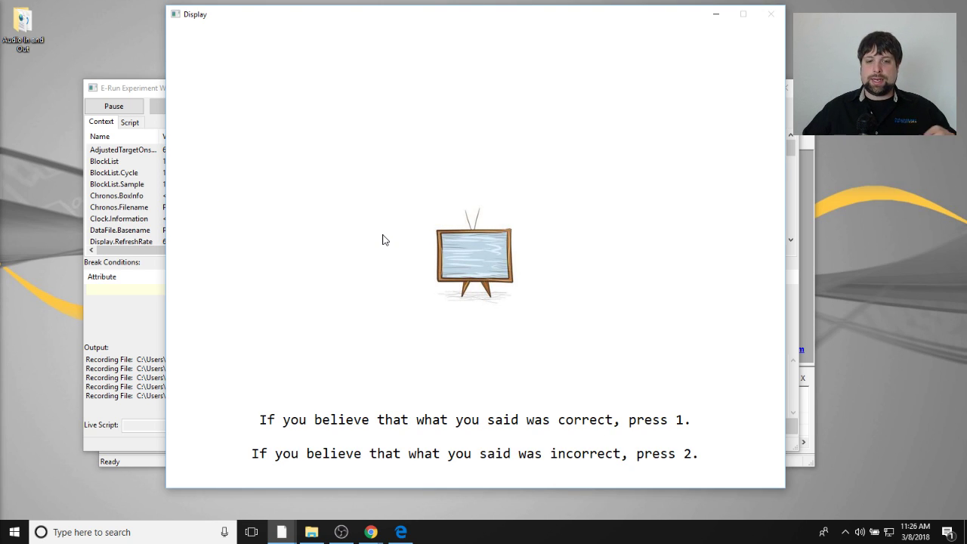
pyautogui.moveTo(485, 23); pyautogui.dragTo(497, 158)
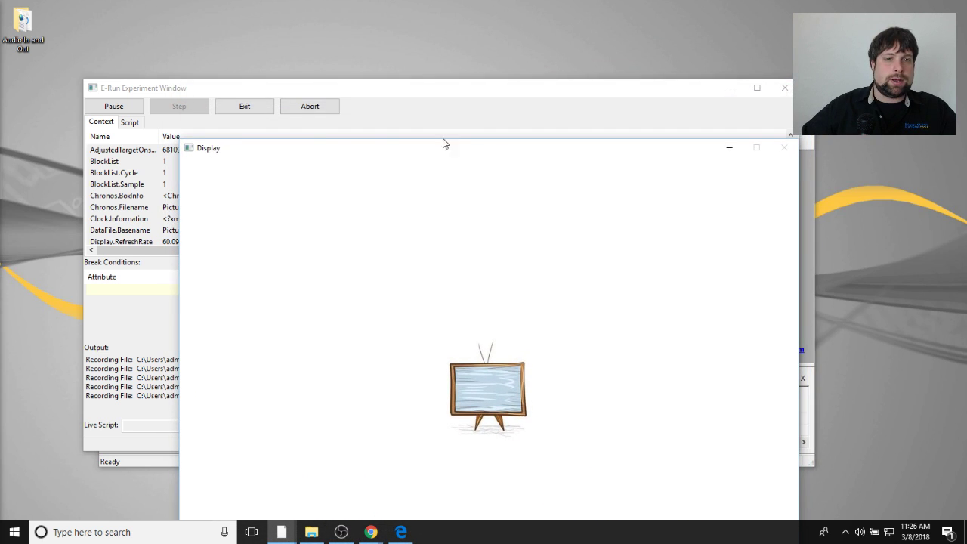
pyautogui.click(225, 111)
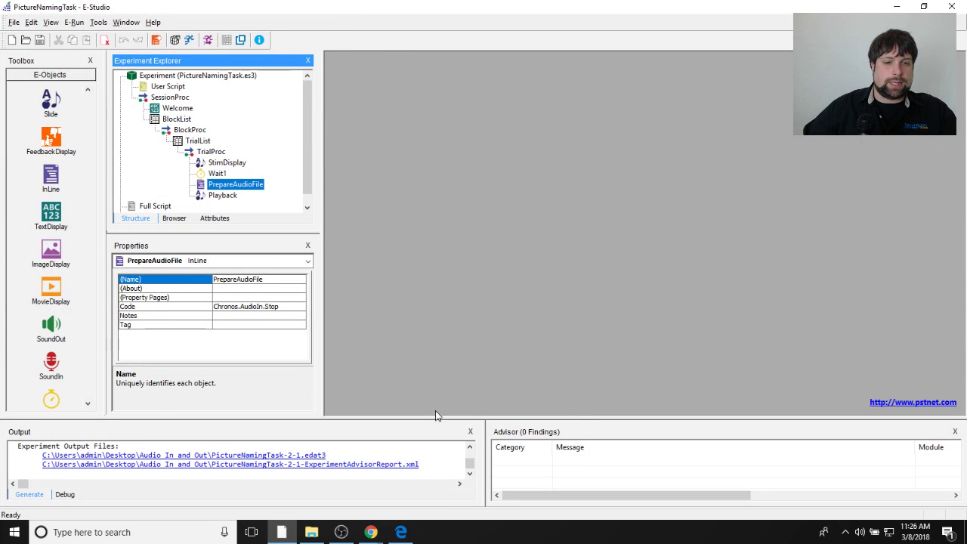
# Step: Open the PictureNamingTask-2-1.edat3 output file in E-DataAid and examine the full Chronos.Filename value logged for each trial
pyautogui.click(243, 453)
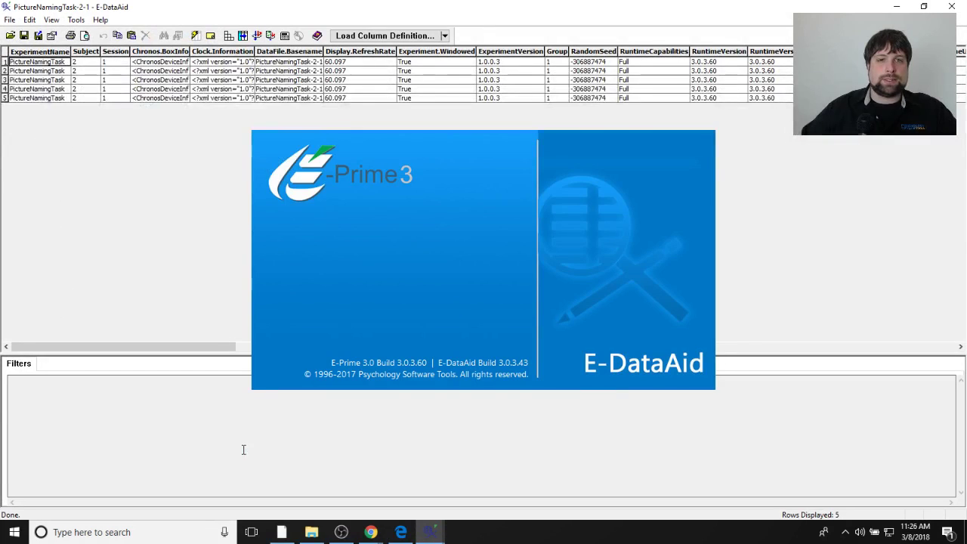
pyautogui.moveTo(168, 346); pyautogui.dragTo(524, 352)
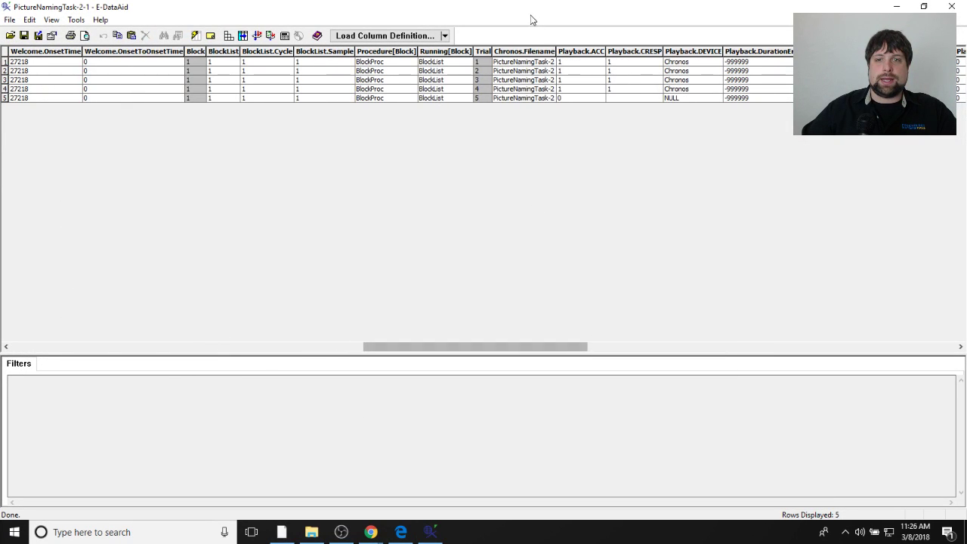
pyautogui.doubleClick(555, 51)
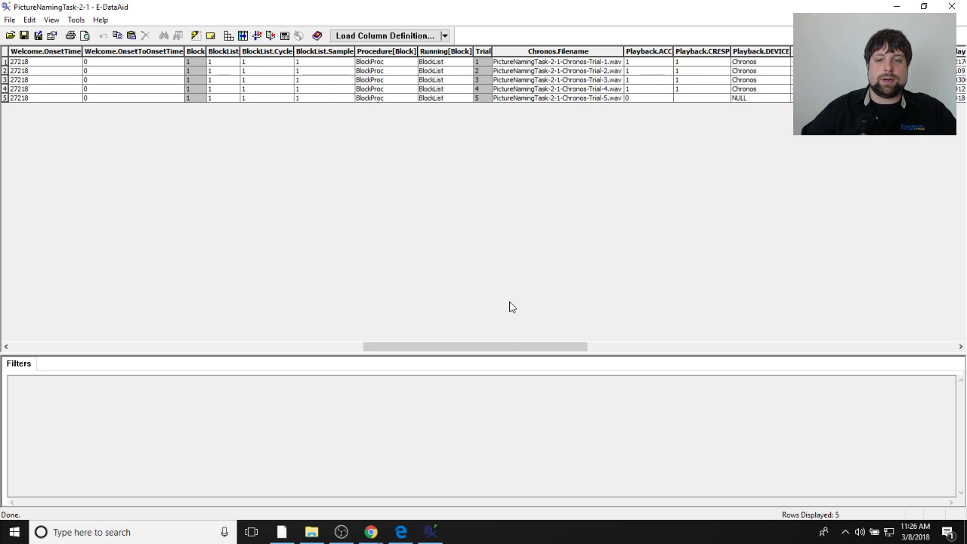
pyautogui.moveTo(498, 347)
pyautogui.mouseDown()
pyautogui.moveTo(559, 348)
pyautogui.moveTo(517, 348)
pyautogui.mouseUp()
pyautogui.click(496, 89)
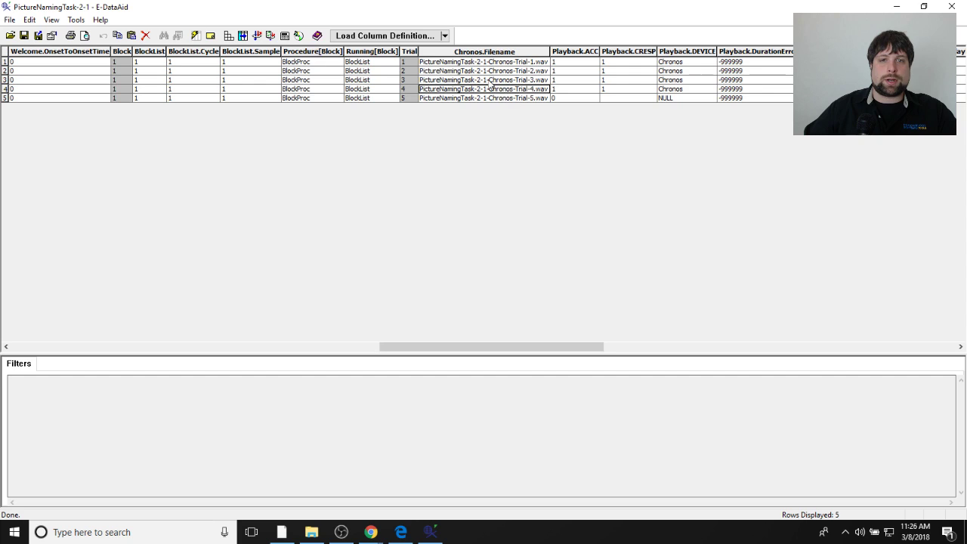
pyautogui.moveTo(409, 61); pyautogui.dragTo(533, 69)
pyautogui.click(532, 65)
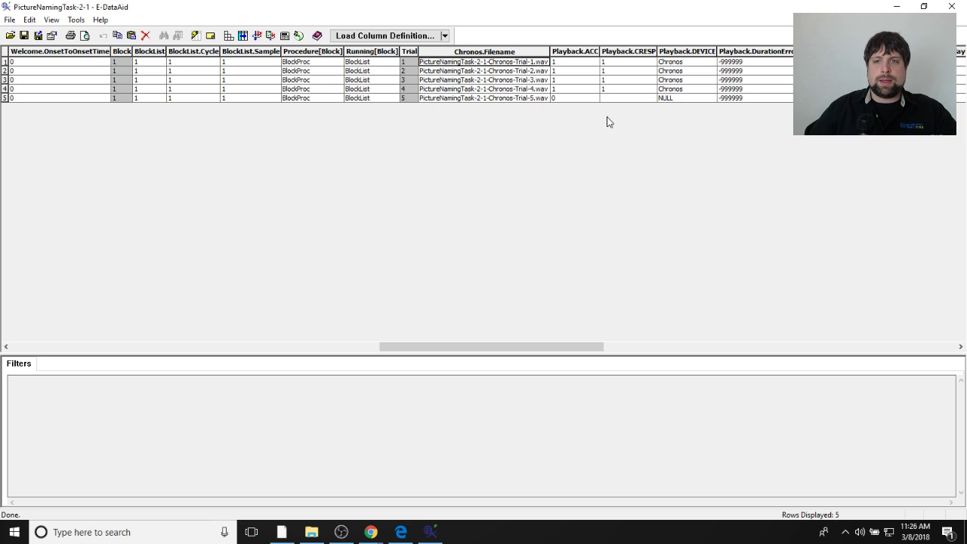
pyautogui.moveTo(484, 348); pyautogui.dragTo(236, 282)
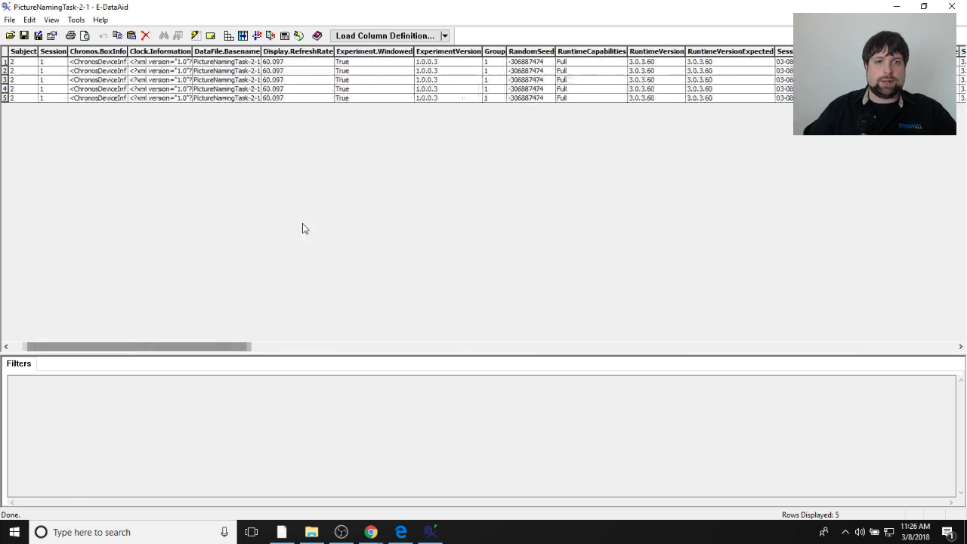
# Step: Close the PictureNamingTask-2-1 data file without saving changes
pyautogui.click(923, 6)
pyautogui.click(936, 77)
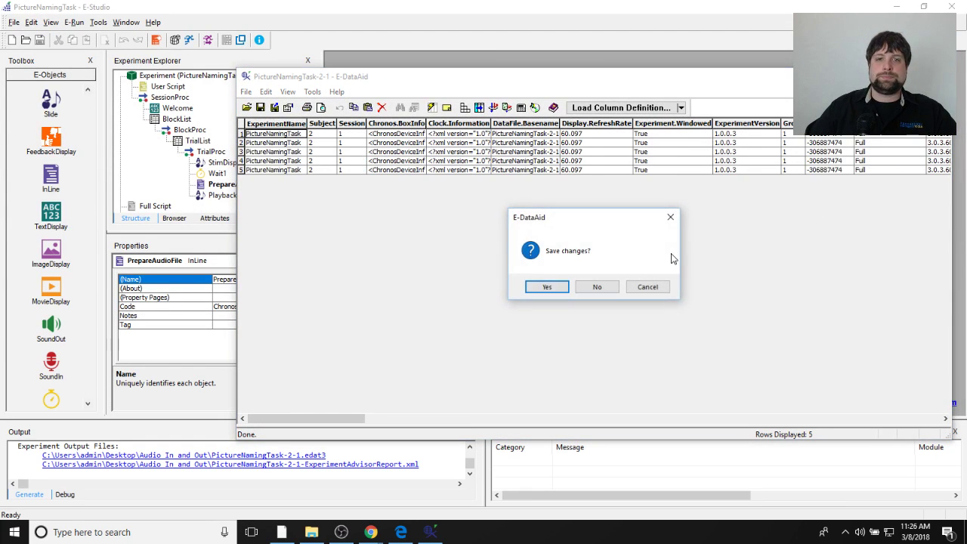
pyautogui.click(607, 291)
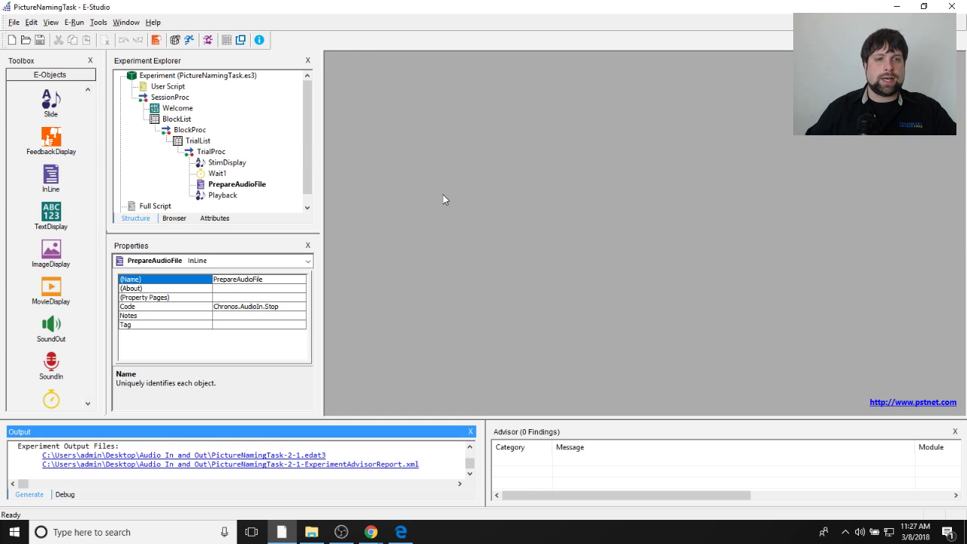
# Step: Set the filename of the Playback slide's SoundOut1 to the recorded file PictureNamingTask-1-1-Chronos-Trial-4.wav
pyautogui.doubleClick(222, 195)
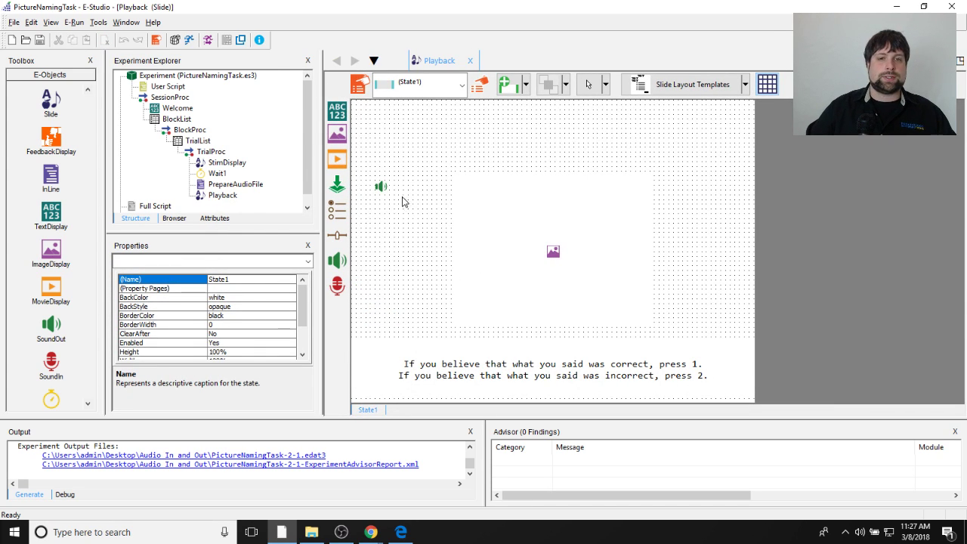
pyautogui.click(380, 186)
pyautogui.click(480, 84)
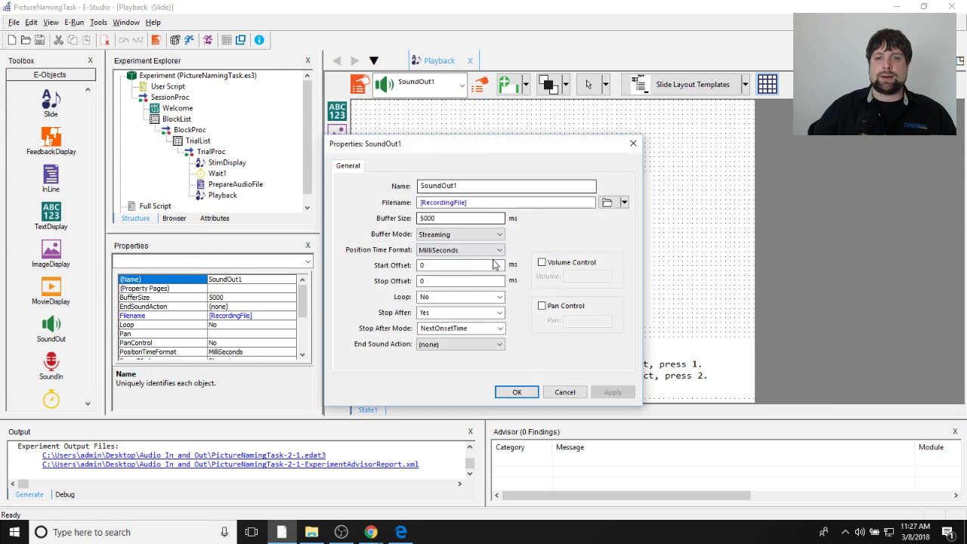
pyautogui.click(575, 177)
pyautogui.doubleClick(575, 177)
pyautogui.press('BackSpace')
pyautogui.click(685, 178)
pyautogui.doubleClick(580, 254)
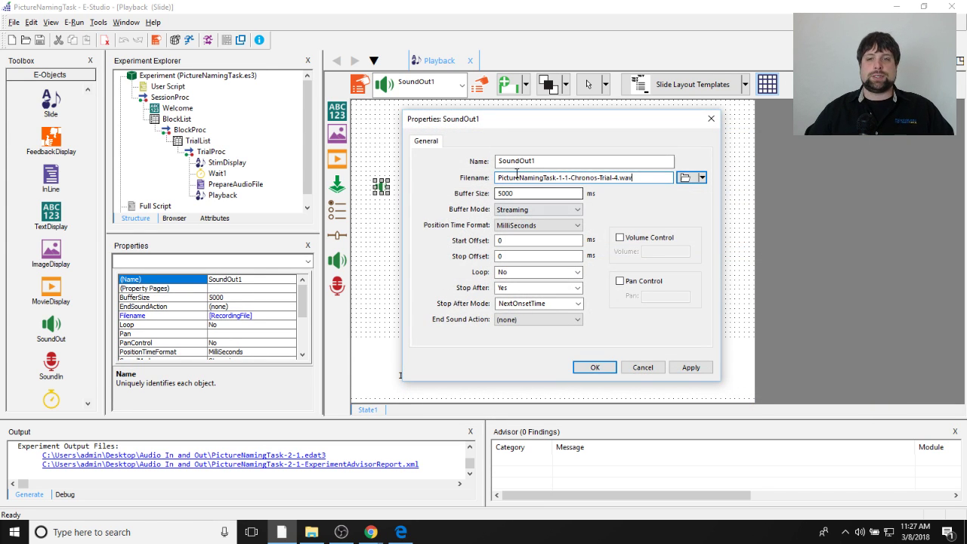
# Step: Clear the fixed recording name from SoundOut1's filename and confirm the properties with the filename empty
pyautogui.moveTo(513, 176); pyautogui.dragTo(375, 186)
pyautogui.click(667, 179)
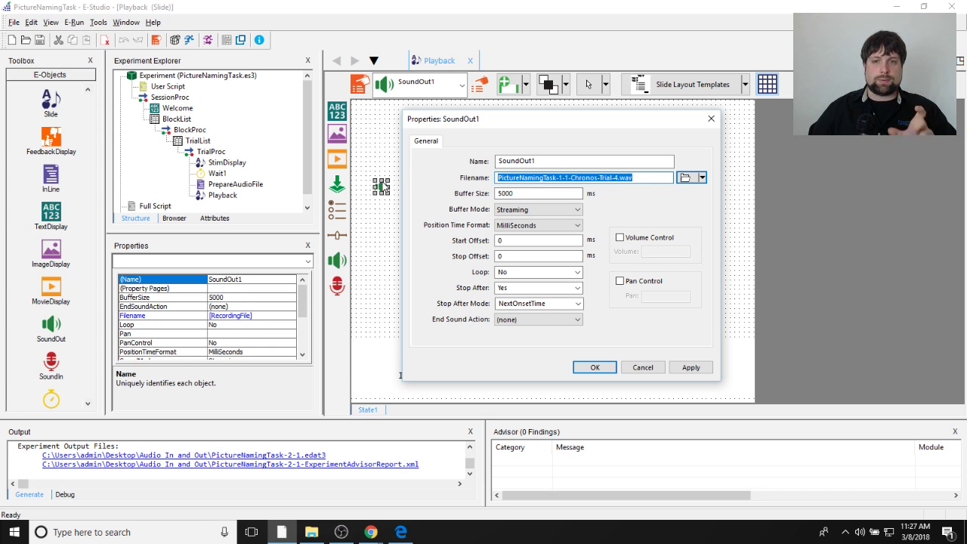
pyautogui.press('Delete')
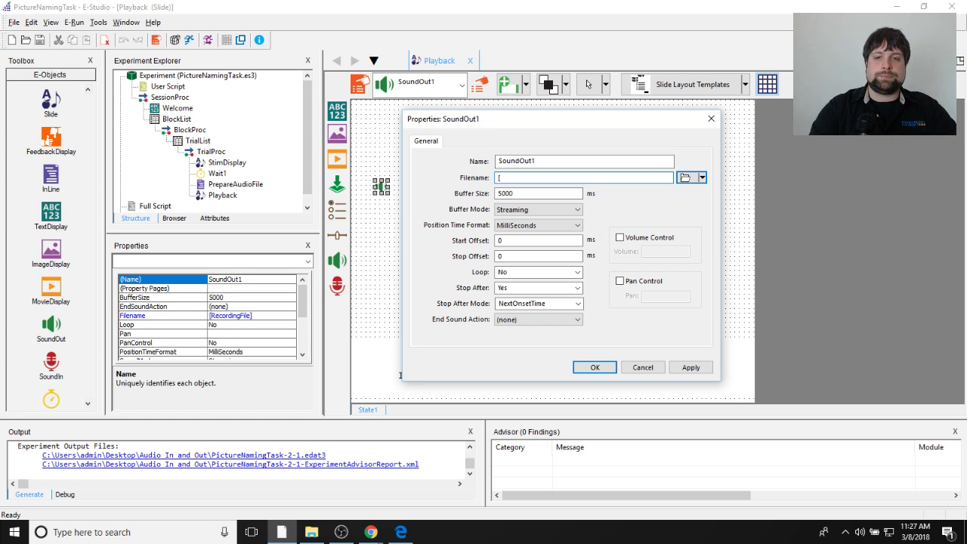
pyautogui.press('BackSpace')
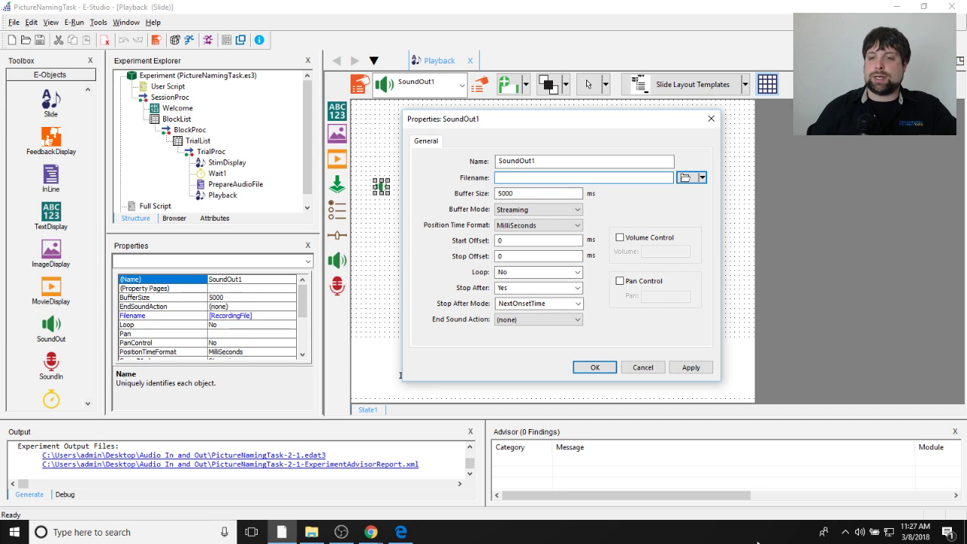
pyautogui.click(594, 367)
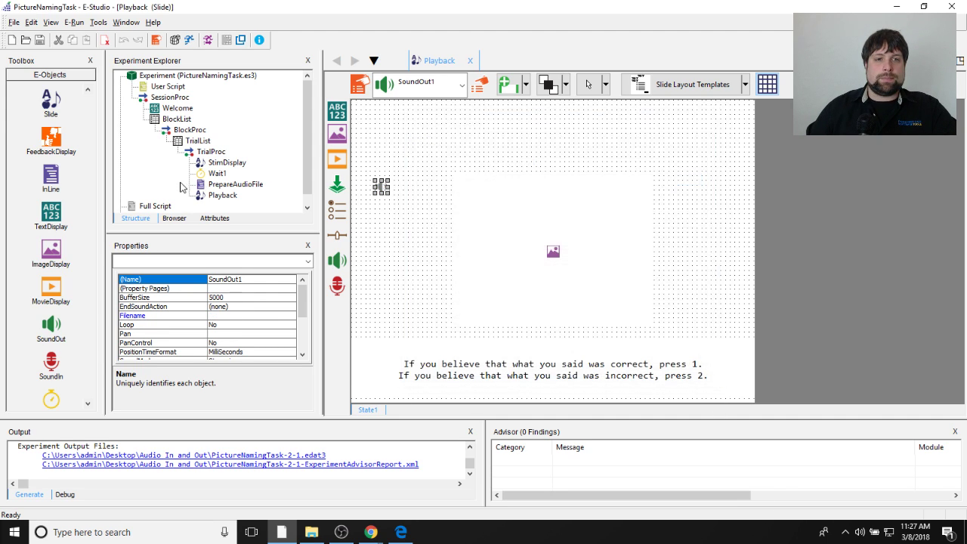
# Step: Check the attribute name in the PrepareAudioFile script and set the Playback slide's SoundOut1 filename to [RecordingFile]
pyautogui.click(230, 185)
pyautogui.doubleClick(223, 195)
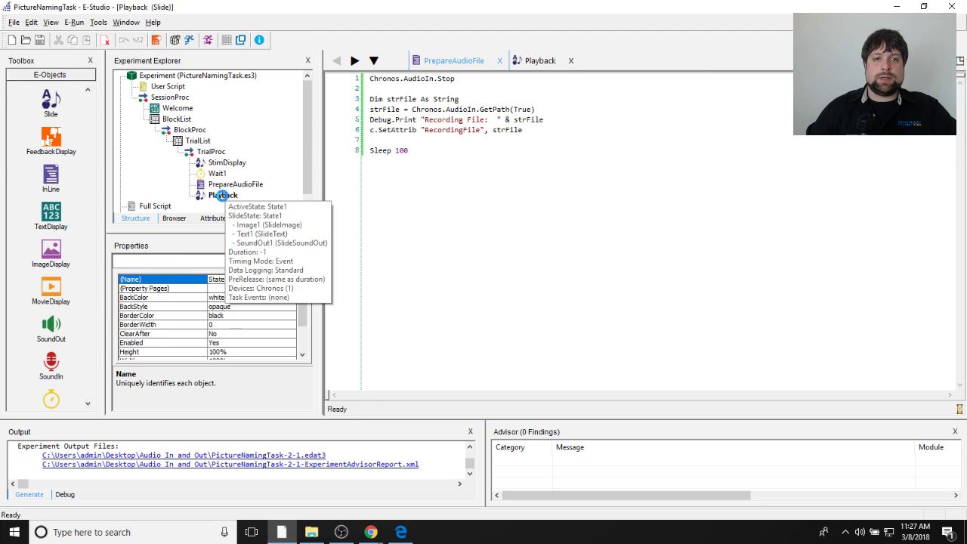
pyautogui.doubleClick(381, 186)
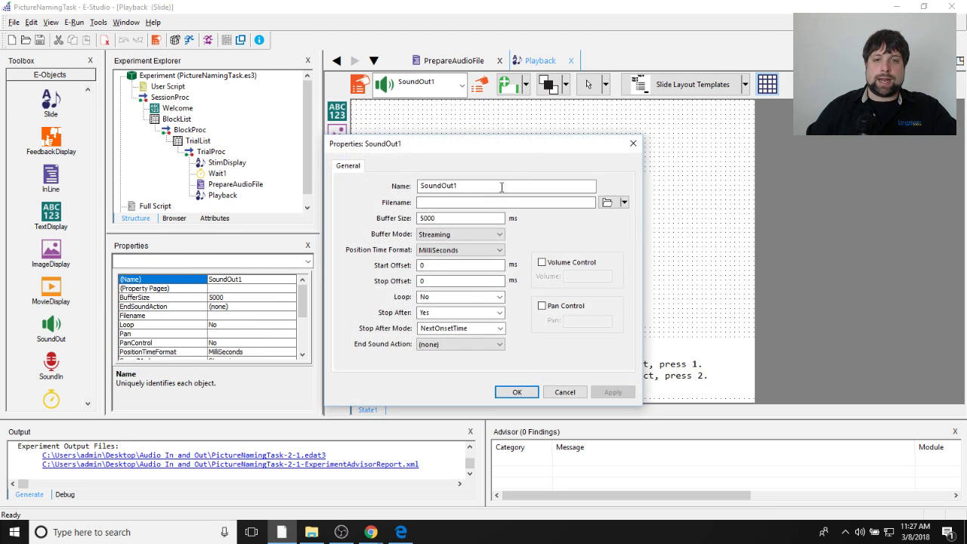
pyautogui.click(441, 201)
pyautogui.write('[')
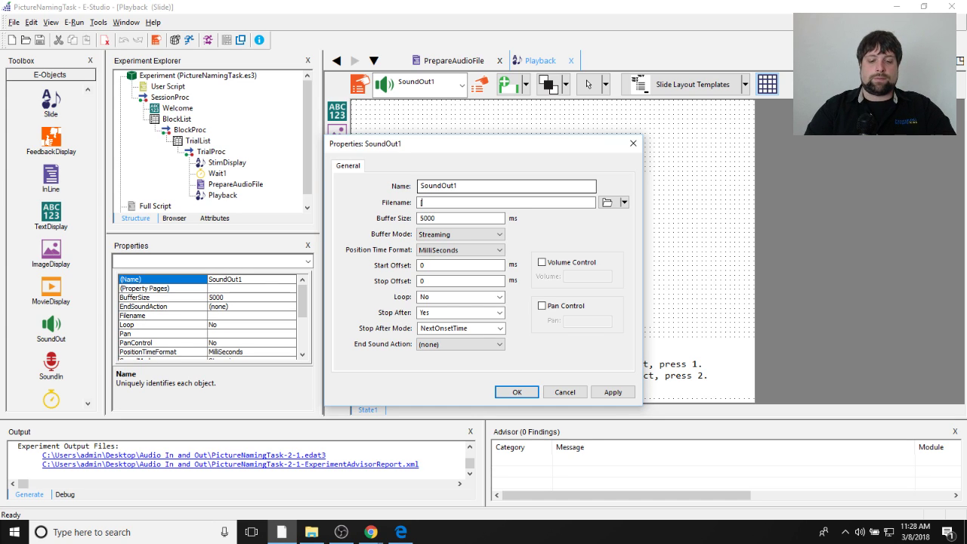
pyautogui.write('RecordingFile]')
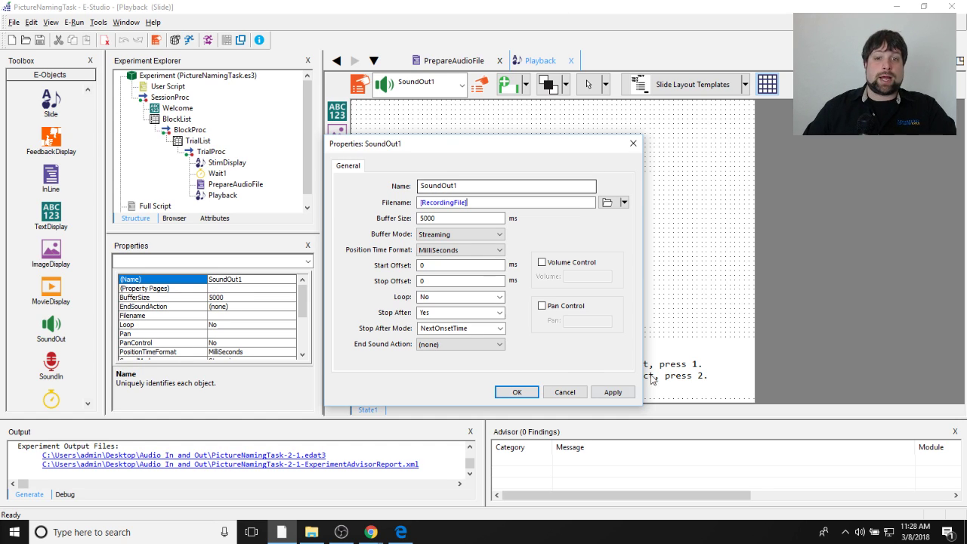
# Step: Check the [RecordingFile] attribute reference in SoundOut1's filename, and apply and confirm the sound properties
pyautogui.doubleClick(488, 203)
pyautogui.click(488, 201)
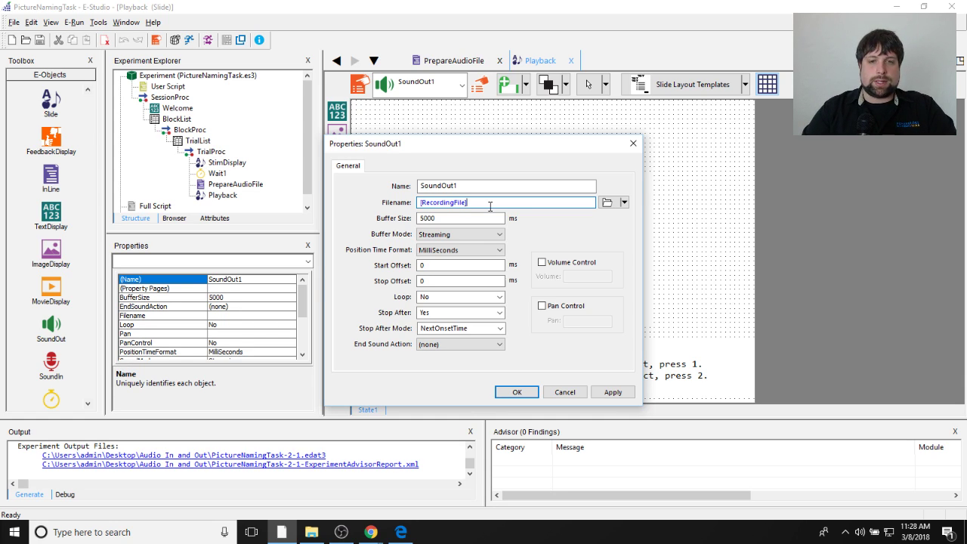
pyautogui.moveTo(507, 203); pyautogui.dragTo(485, 202)
pyautogui.click(483, 203)
pyautogui.click(485, 203)
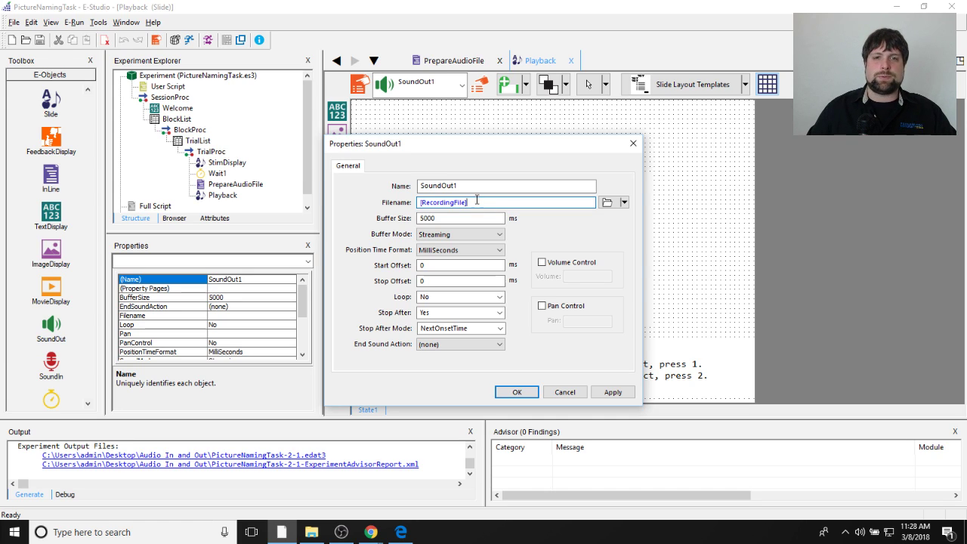
pyautogui.moveTo(476, 201); pyautogui.dragTo(420, 202)
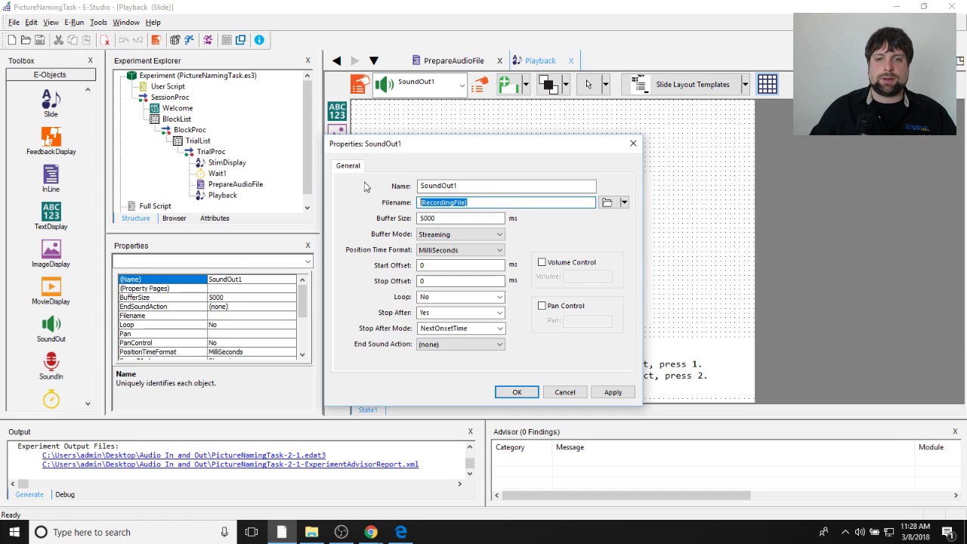
pyautogui.click(480, 202)
pyautogui.click(613, 392)
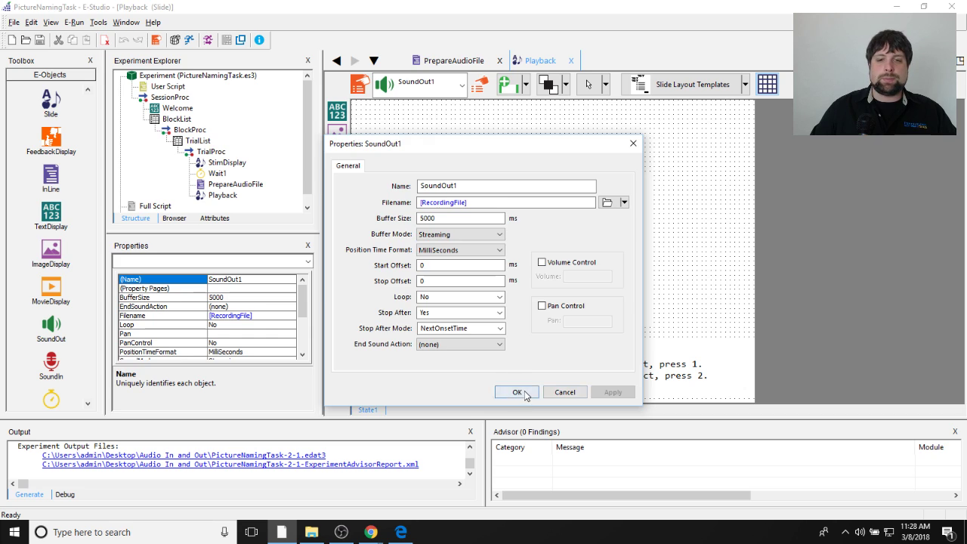
pyautogui.click(517, 392)
pyautogui.click(441, 287)
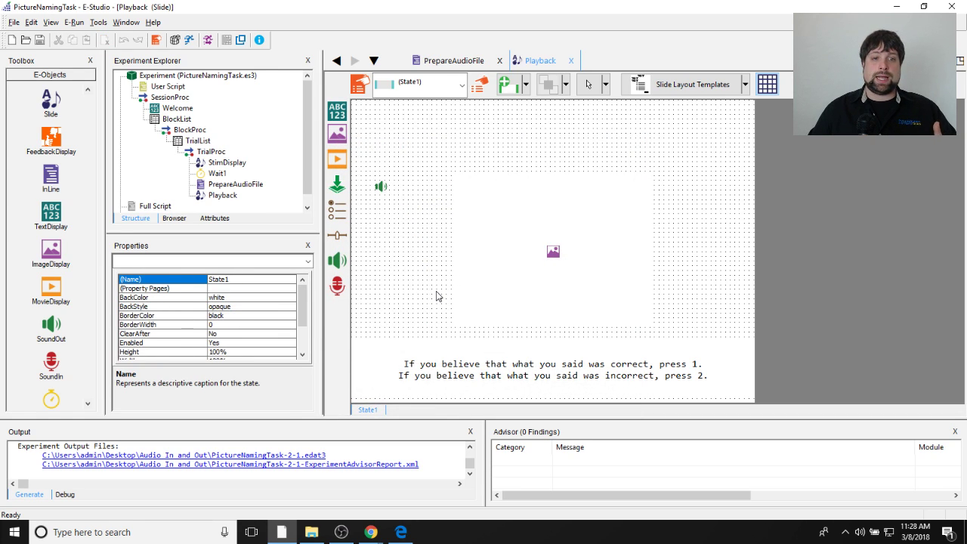
# Step: Review the PrepareAudioFile script and open the audio input settings of the experiment's Chronos device
pyautogui.doubleClick(235, 185)
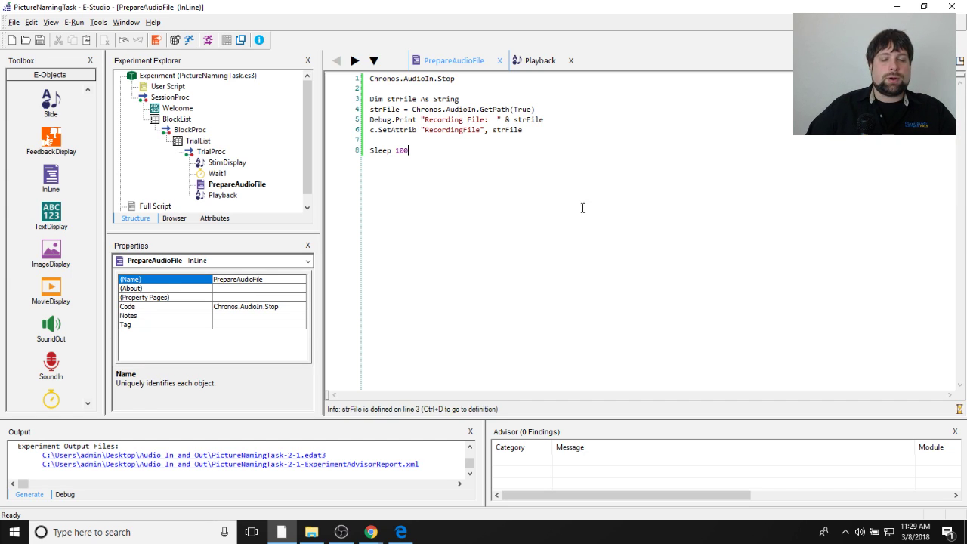
pyautogui.doubleClick(209, 76)
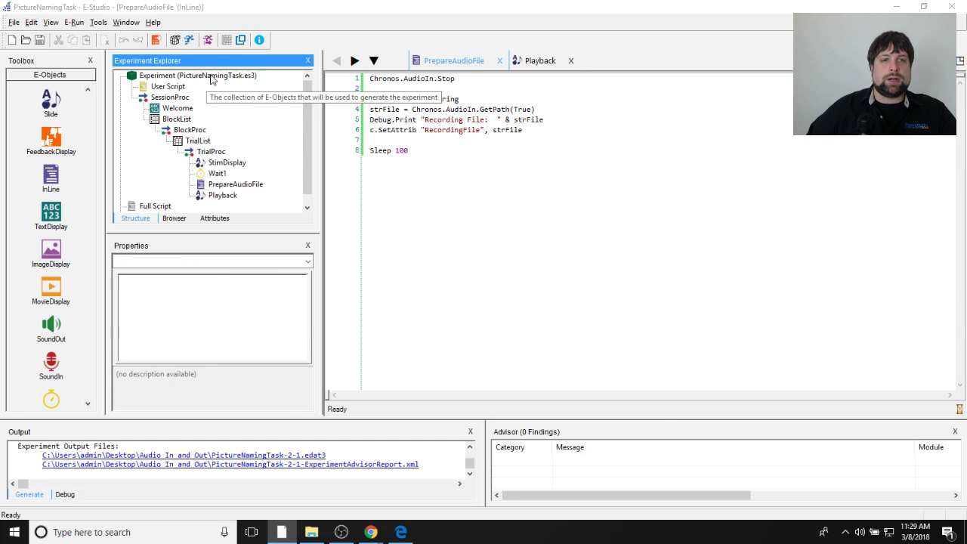
pyautogui.click(465, 127)
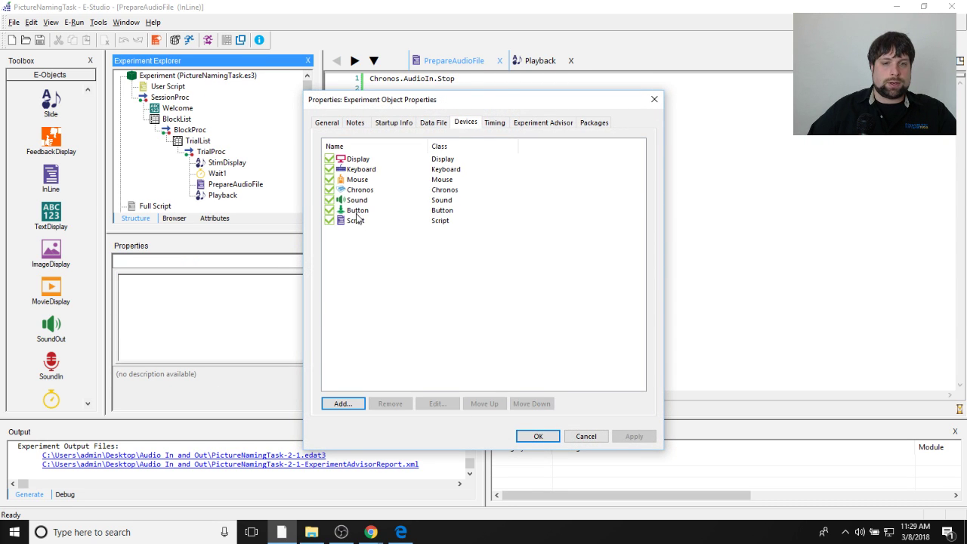
pyautogui.doubleClick(361, 189)
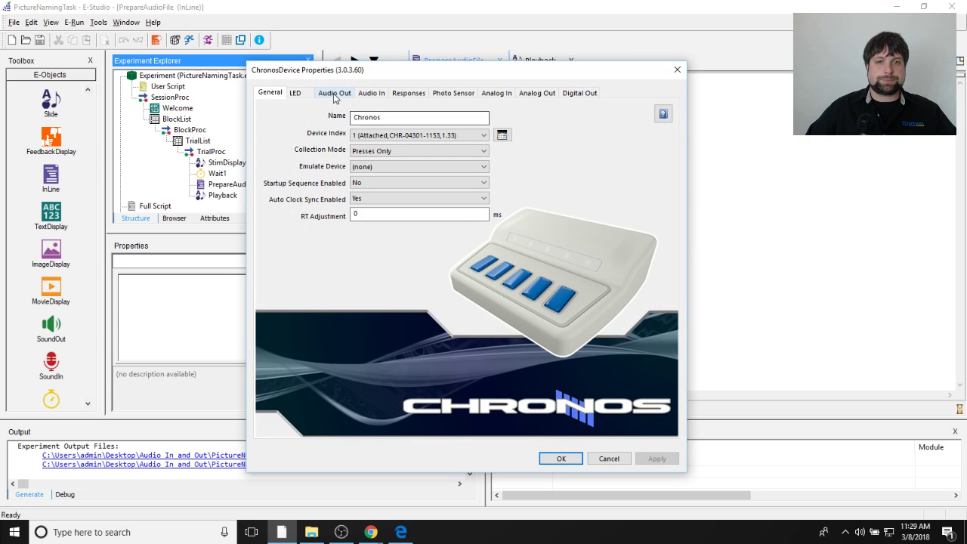
pyautogui.click(371, 93)
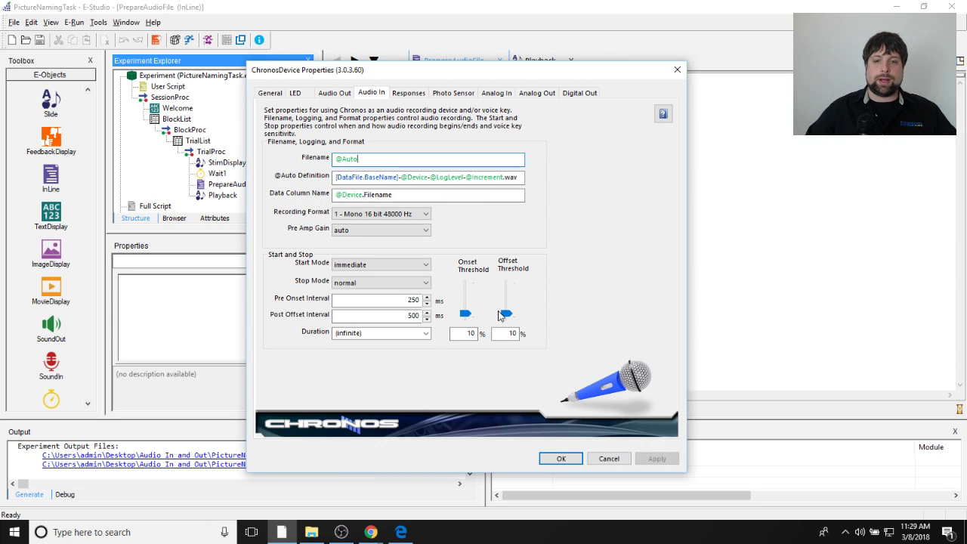
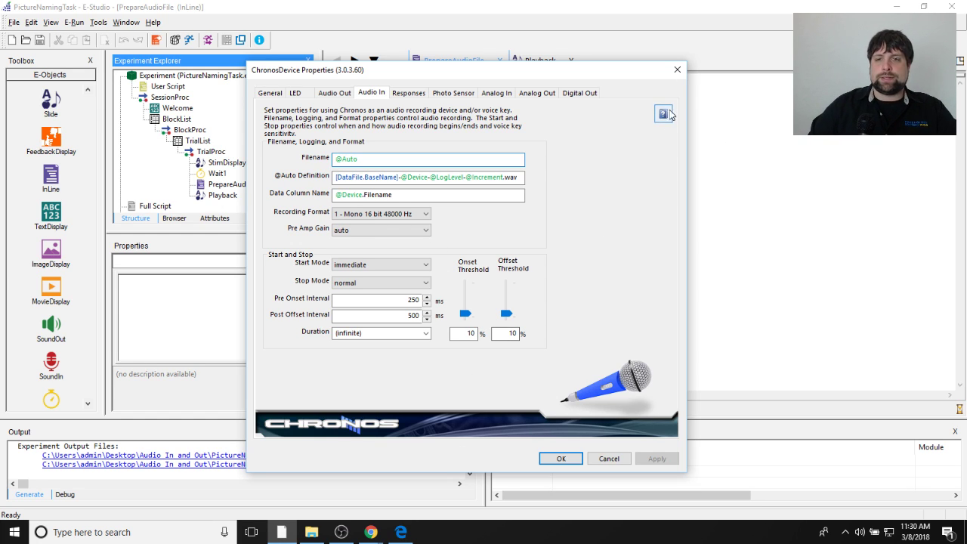
# Step: Close the Chronos device properties and the experiment object properties without making changes
pyautogui.click(677, 69)
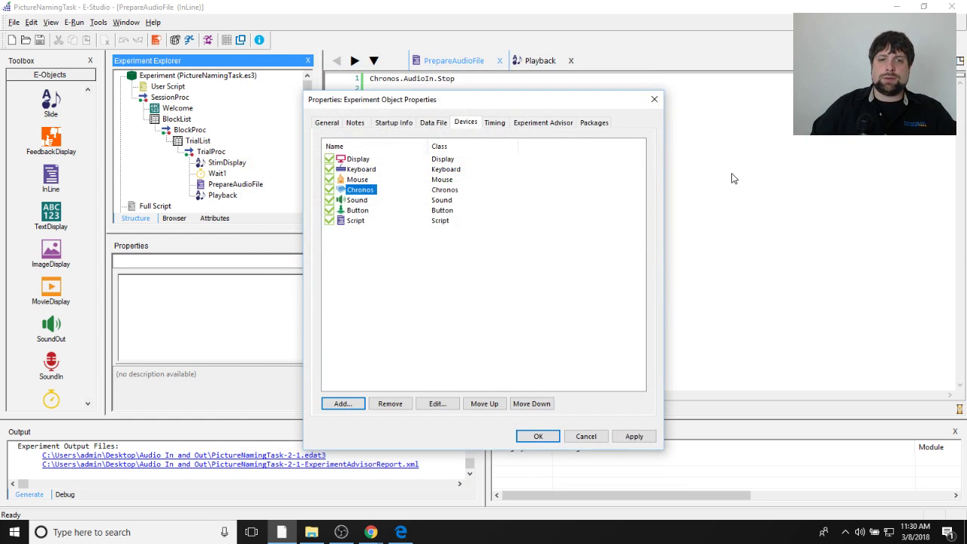
pyautogui.click(654, 99)
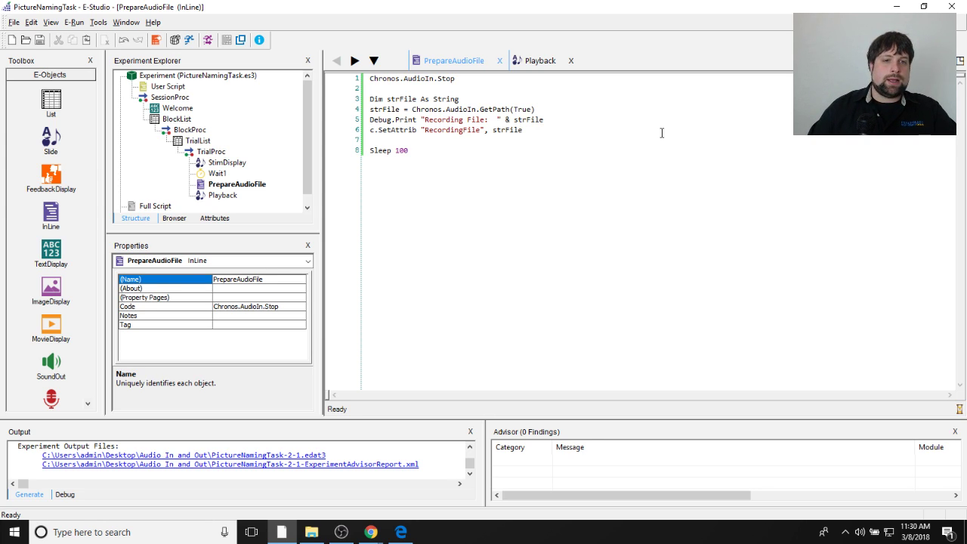
# Step: Add a SoundOut object before StimDisplay in TrialProc and compare its general properties with the sound on the Playback slide
pyautogui.moveTo(50, 361); pyautogui.dragTo(215, 151)
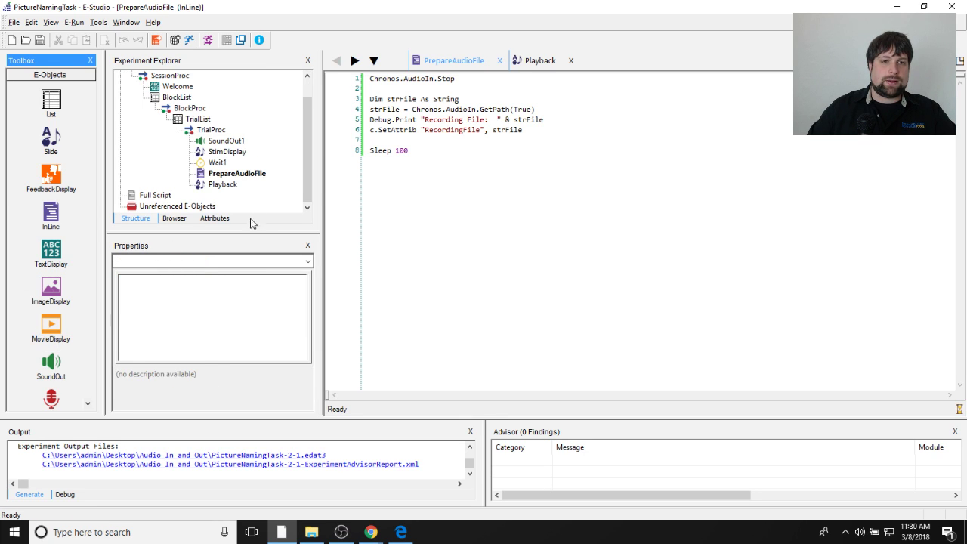
pyautogui.doubleClick(227, 152)
pyautogui.click(222, 183)
pyautogui.press('F2')
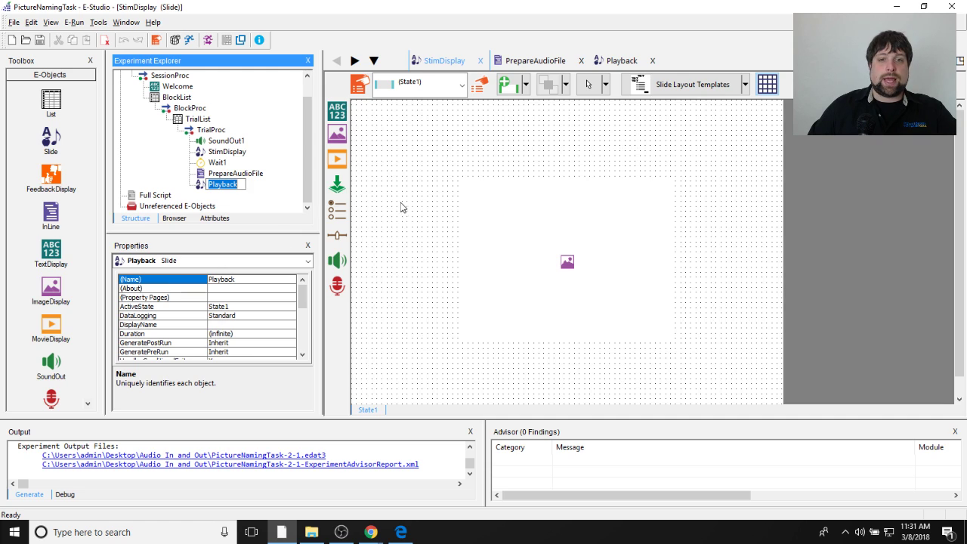
pyautogui.doubleClick(223, 184)
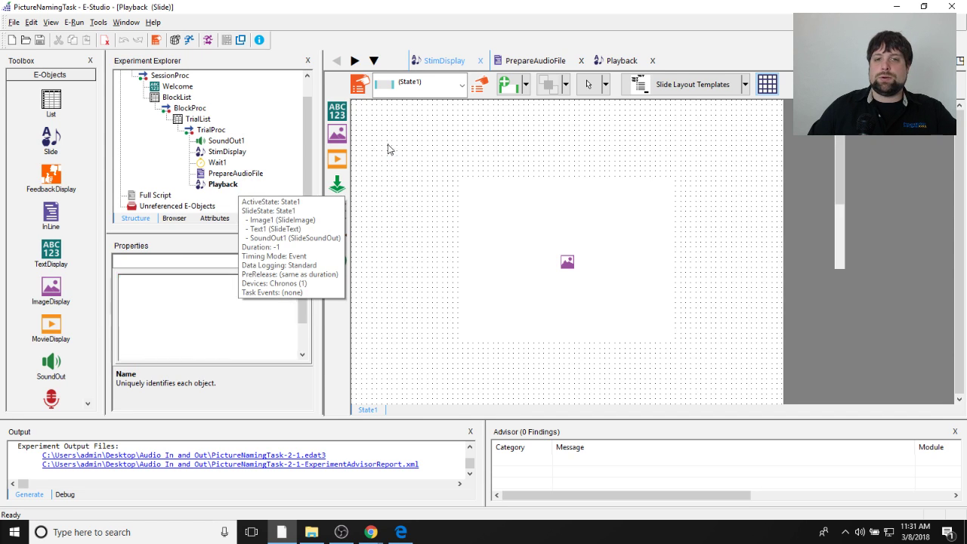
pyautogui.click(381, 193)
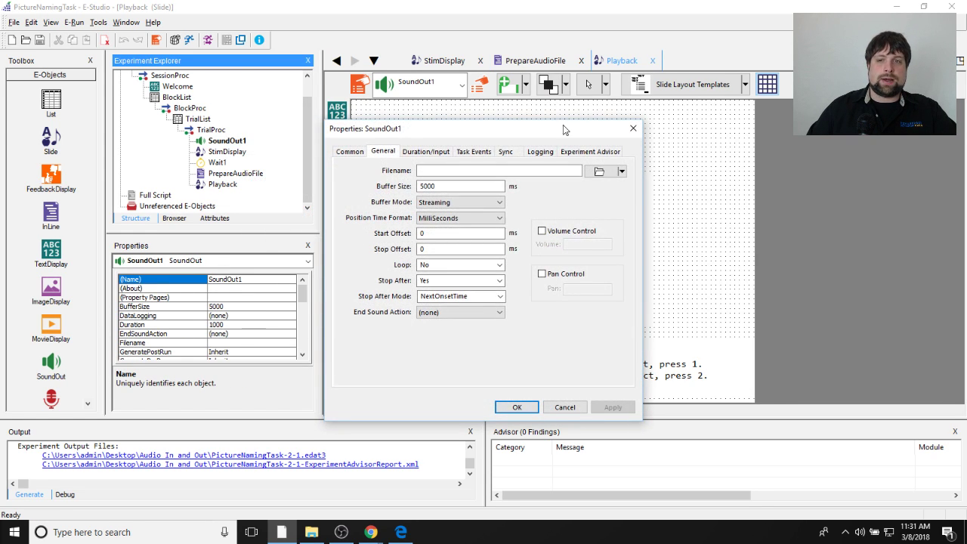
pyautogui.click(633, 129)
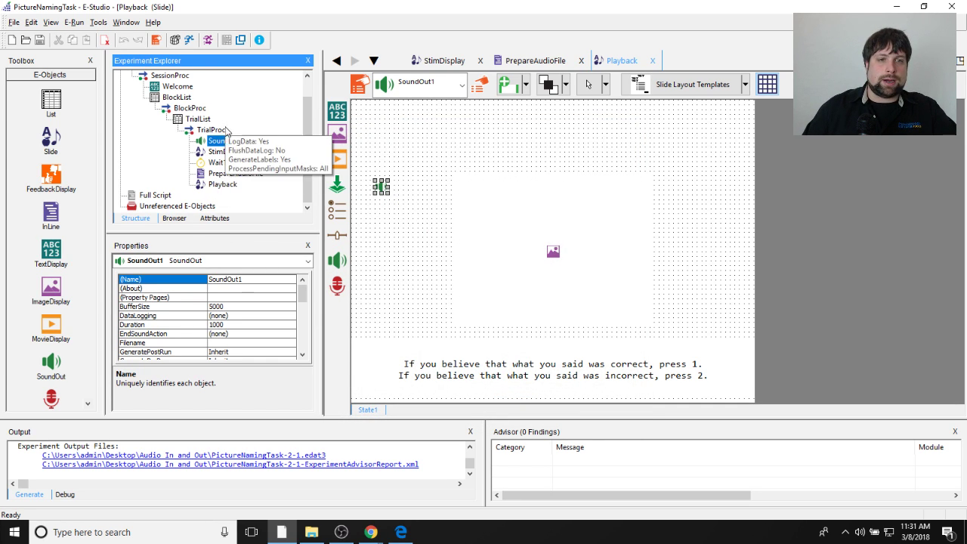
# Step: Review the TrialProc SoundOut1's duration, task event and sync properties, and set its Onset Sync to vertical blank
pyautogui.doubleClick(227, 141)
pyautogui.click(426, 151)
pyautogui.click(474, 151)
pyautogui.click(505, 151)
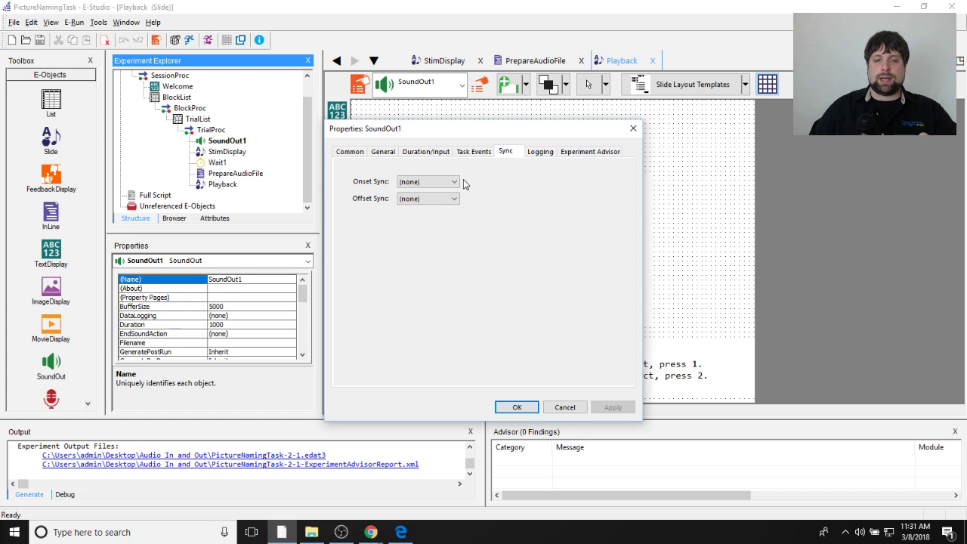
pyautogui.moveTo(526, 127); pyautogui.dragTo(601, 125)
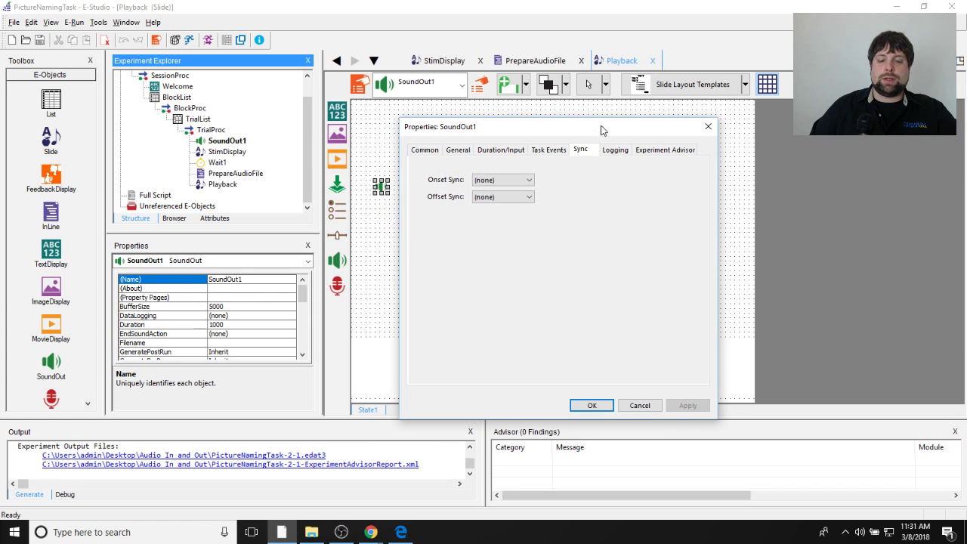
pyautogui.click(528, 181)
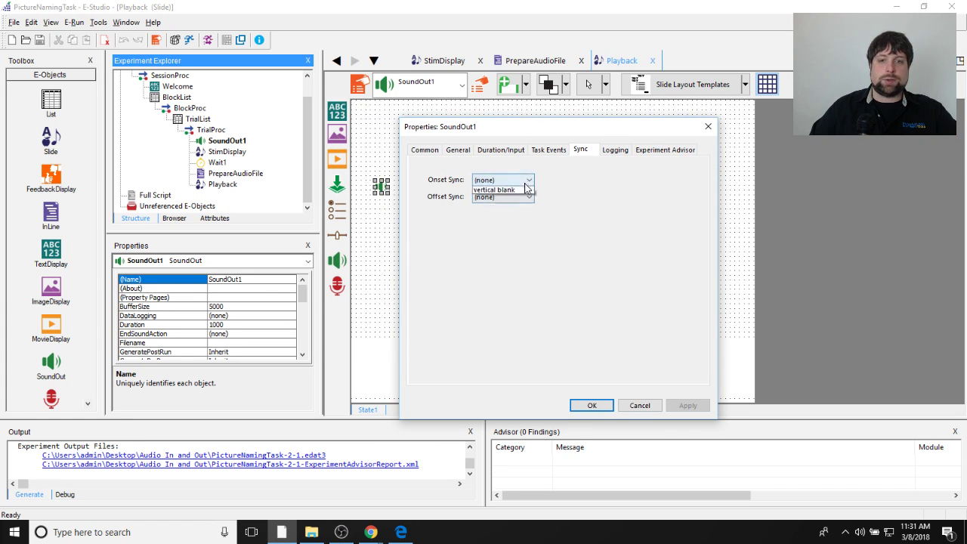
pyautogui.click(526, 189)
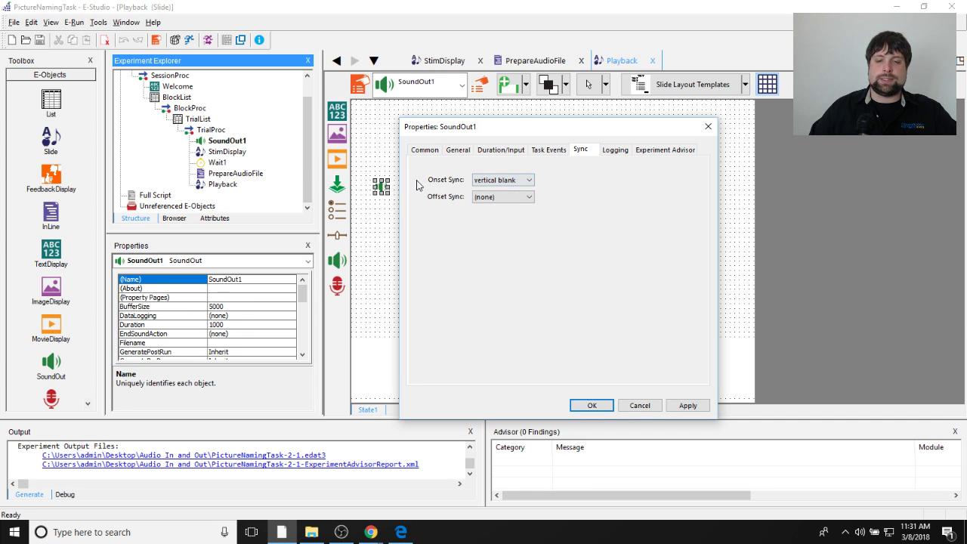
# Step: Set SoundOut1's Onset Sync back to (none) and close its properties
pyautogui.click(528, 180)
pyautogui.click(513, 189)
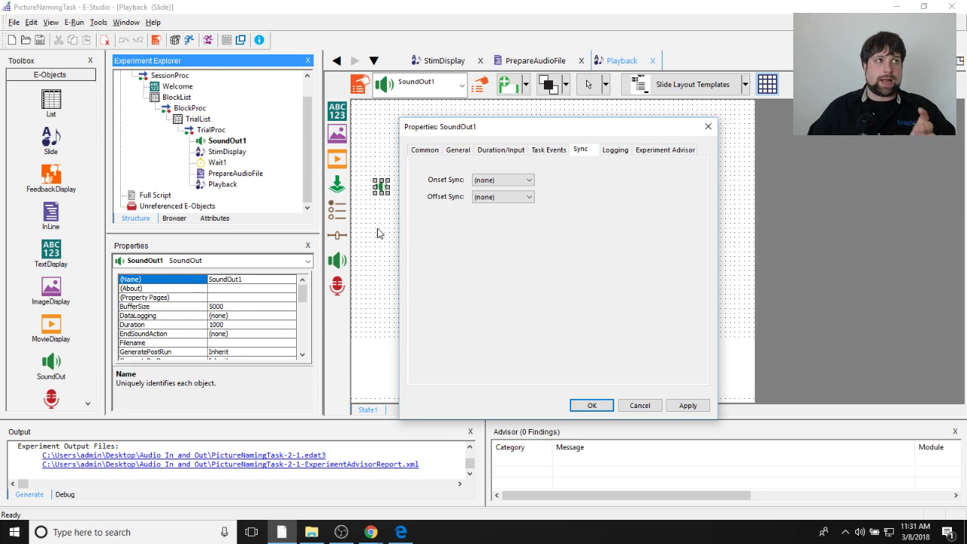
pyautogui.click(496, 182)
pyautogui.click(578, 181)
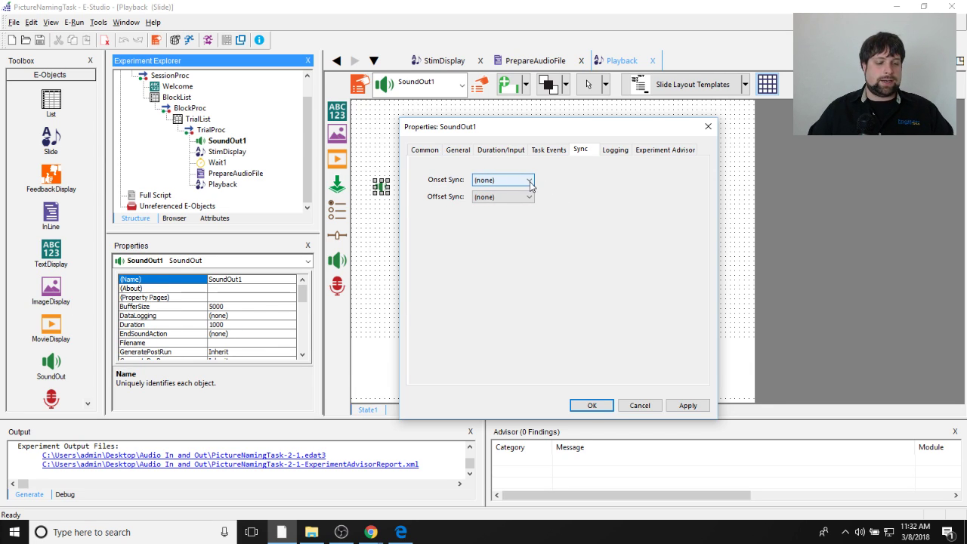
pyautogui.click(708, 127)
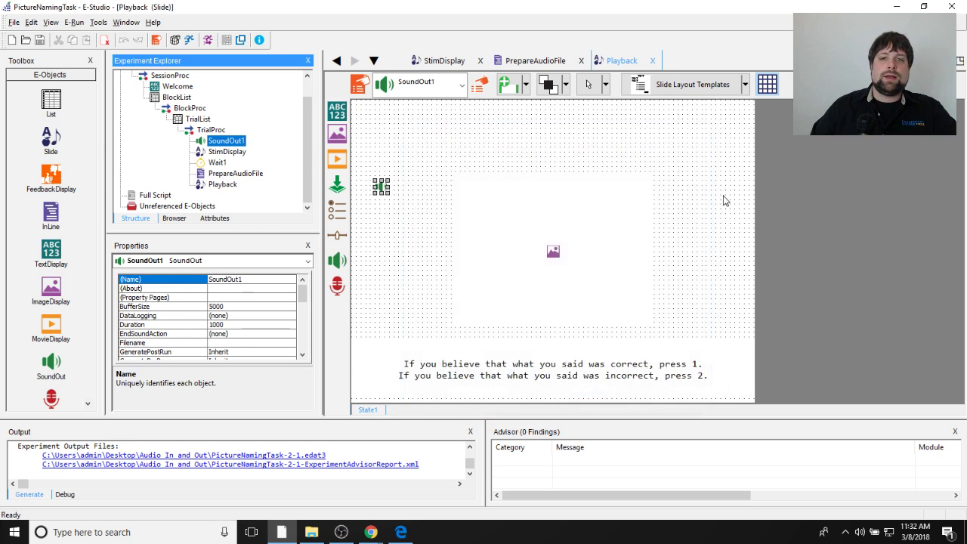
# Step: Delete the demonstration SoundOut1 from TrialProc and remove it from the Unreferenced E-Objects as well
pyautogui.click(606, 168)
pyautogui.rightClick(226, 135)
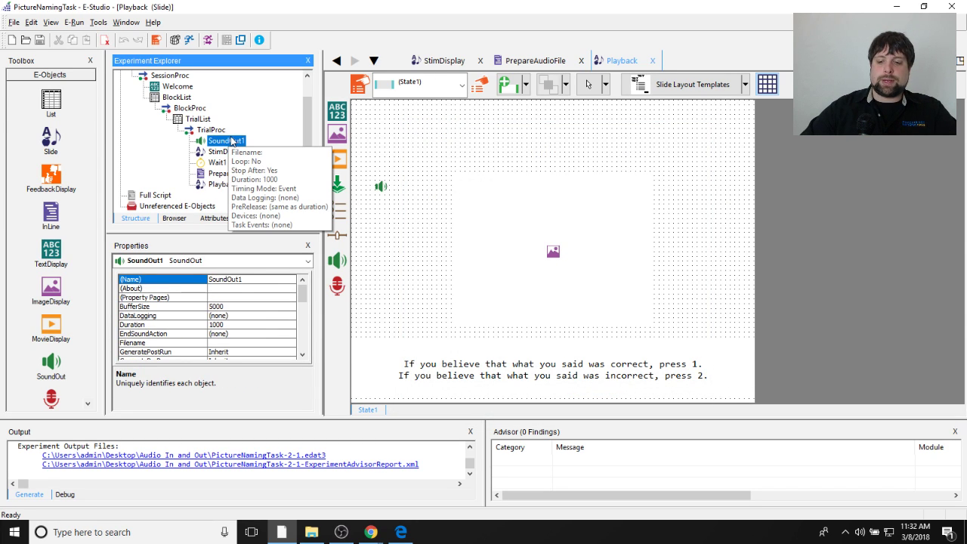
pyautogui.click(231, 141)
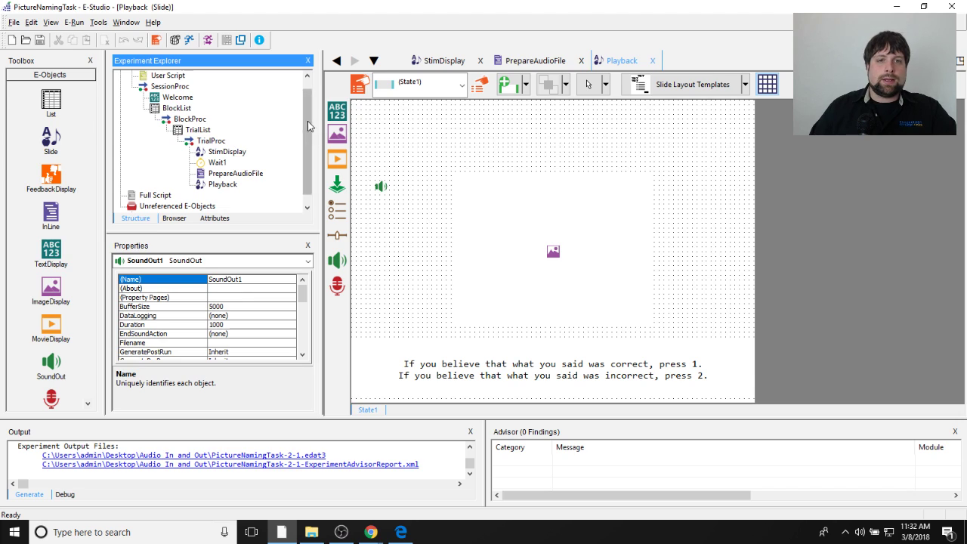
pyautogui.moveTo(309, 121); pyautogui.dragTo(309, 133)
pyautogui.click(181, 206)
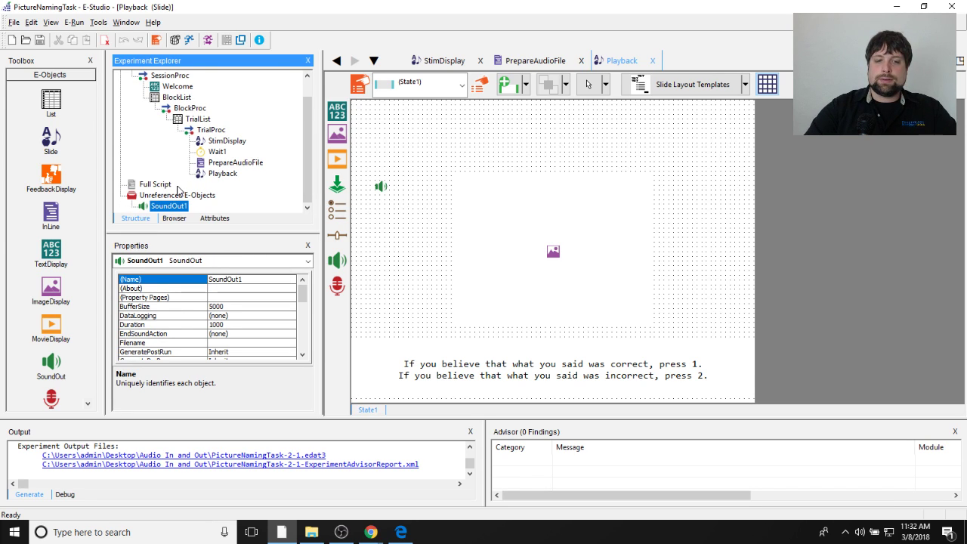
pyautogui.press('Delete')
pyautogui.press('Return')
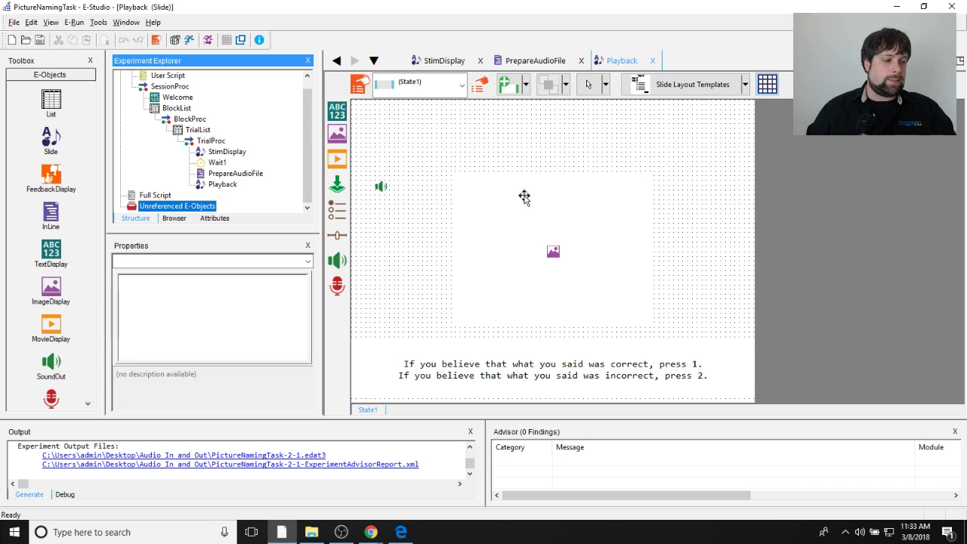
pyautogui.click(527, 168)
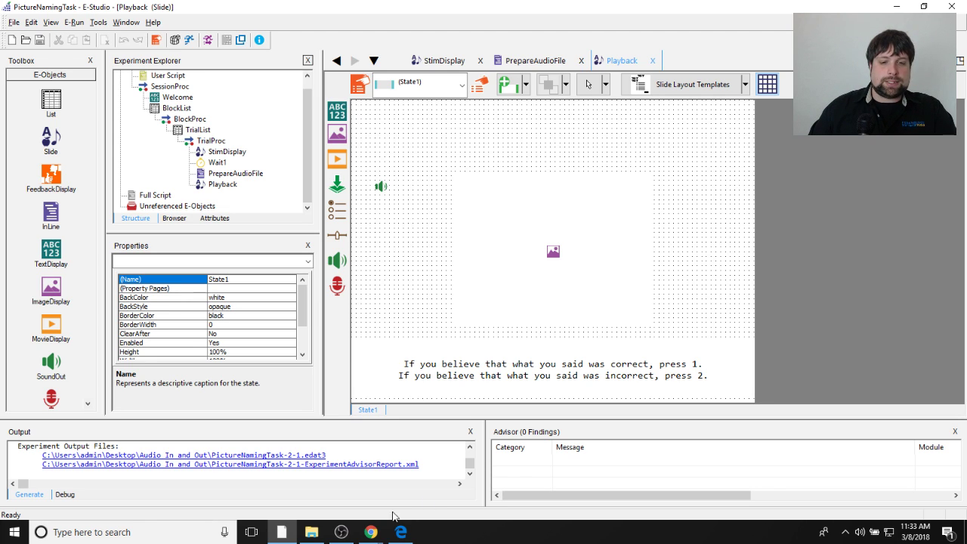
# Step: Switch to Chrome, look over the PST Product Service and Support home page, and return to the Playback slide in E-Studio
pyautogui.moveTo(371, 532)
pyautogui.click(454, 483)
pyautogui.moveTo(299, 38); pyautogui.dragTo(436, 2)
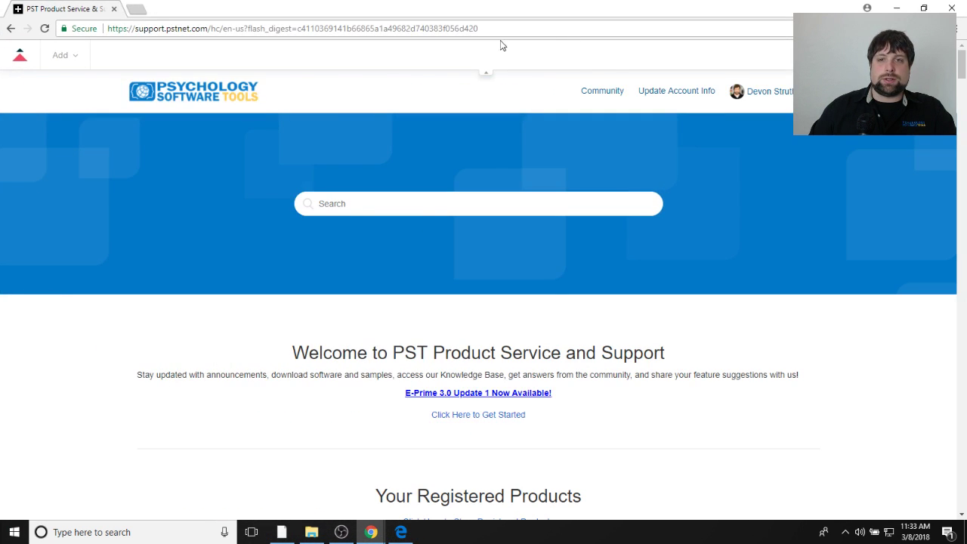
pyautogui.scroll(-1, 778, 413)
pyautogui.scroll(-1, 774, 405)
pyautogui.scroll(3, 785, 340)
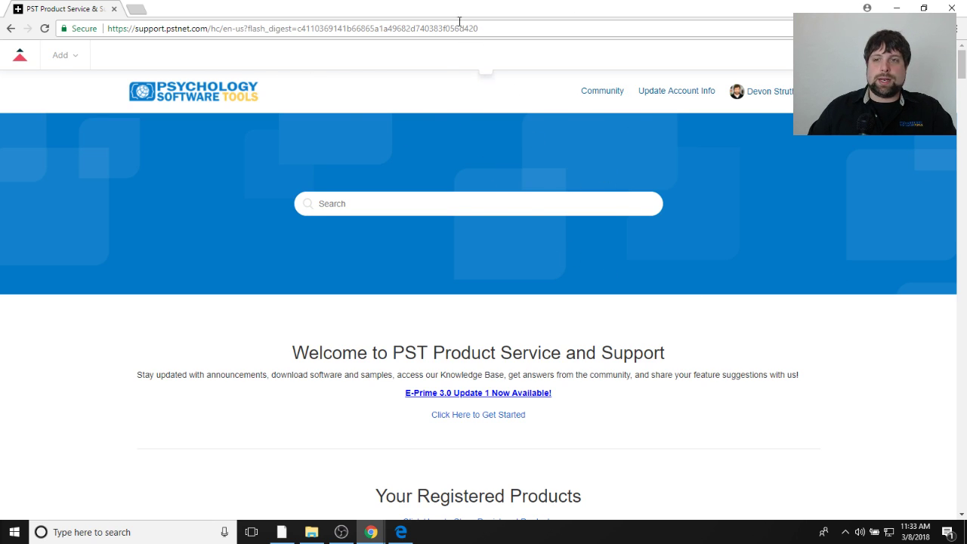
pyautogui.scroll(-3, 705, 318)
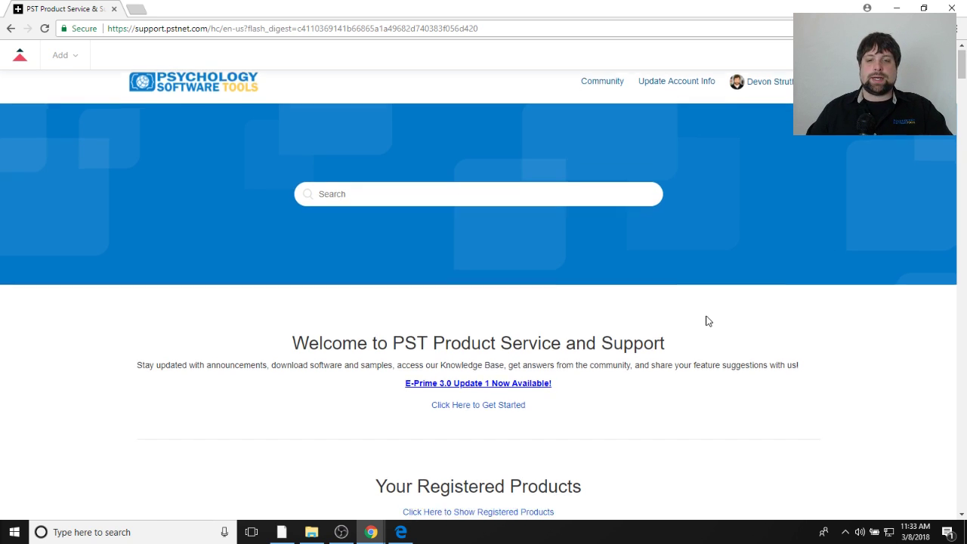
pyautogui.moveTo(584, 9); pyautogui.dragTo(584, 49)
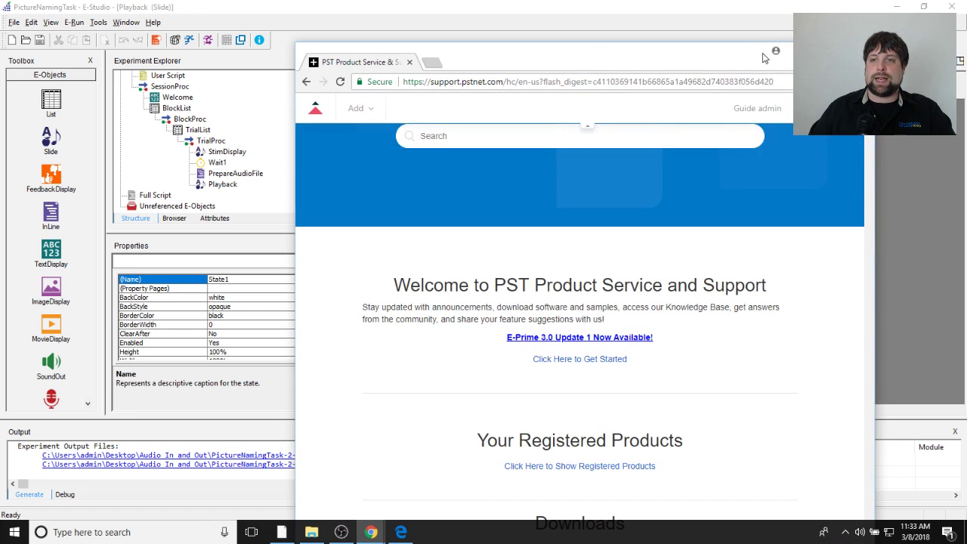
pyautogui.click(891, 44)
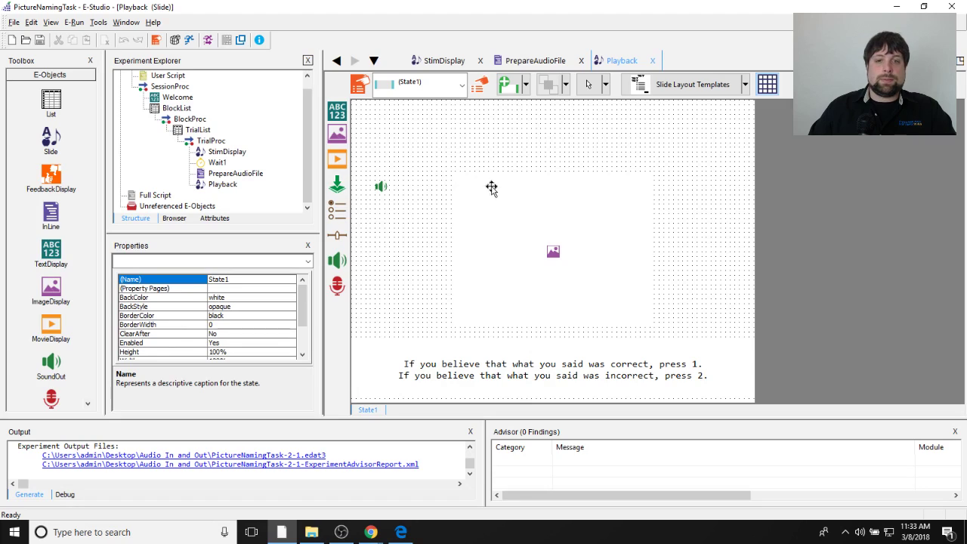